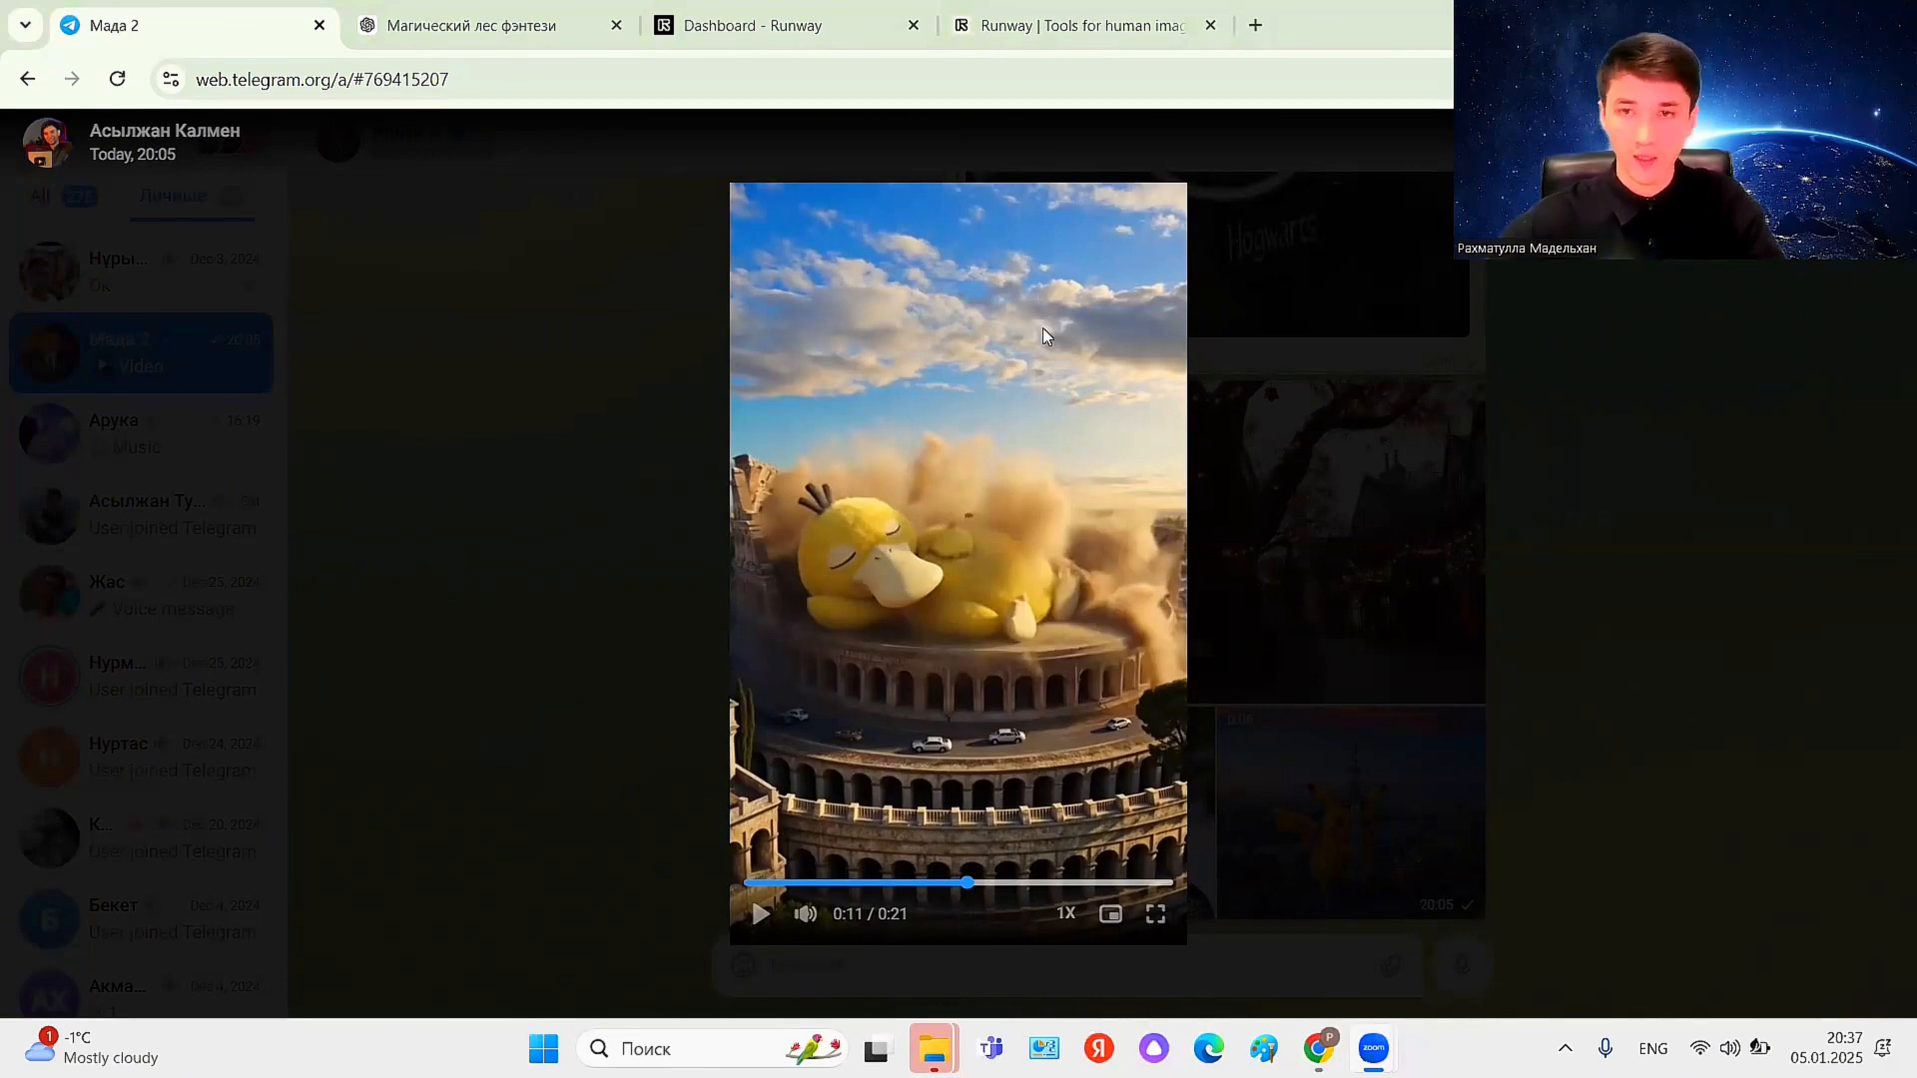
# - Switch to the Runway website at runwayml.com and enter its app dashboard
pyautogui.click(1078, 25)
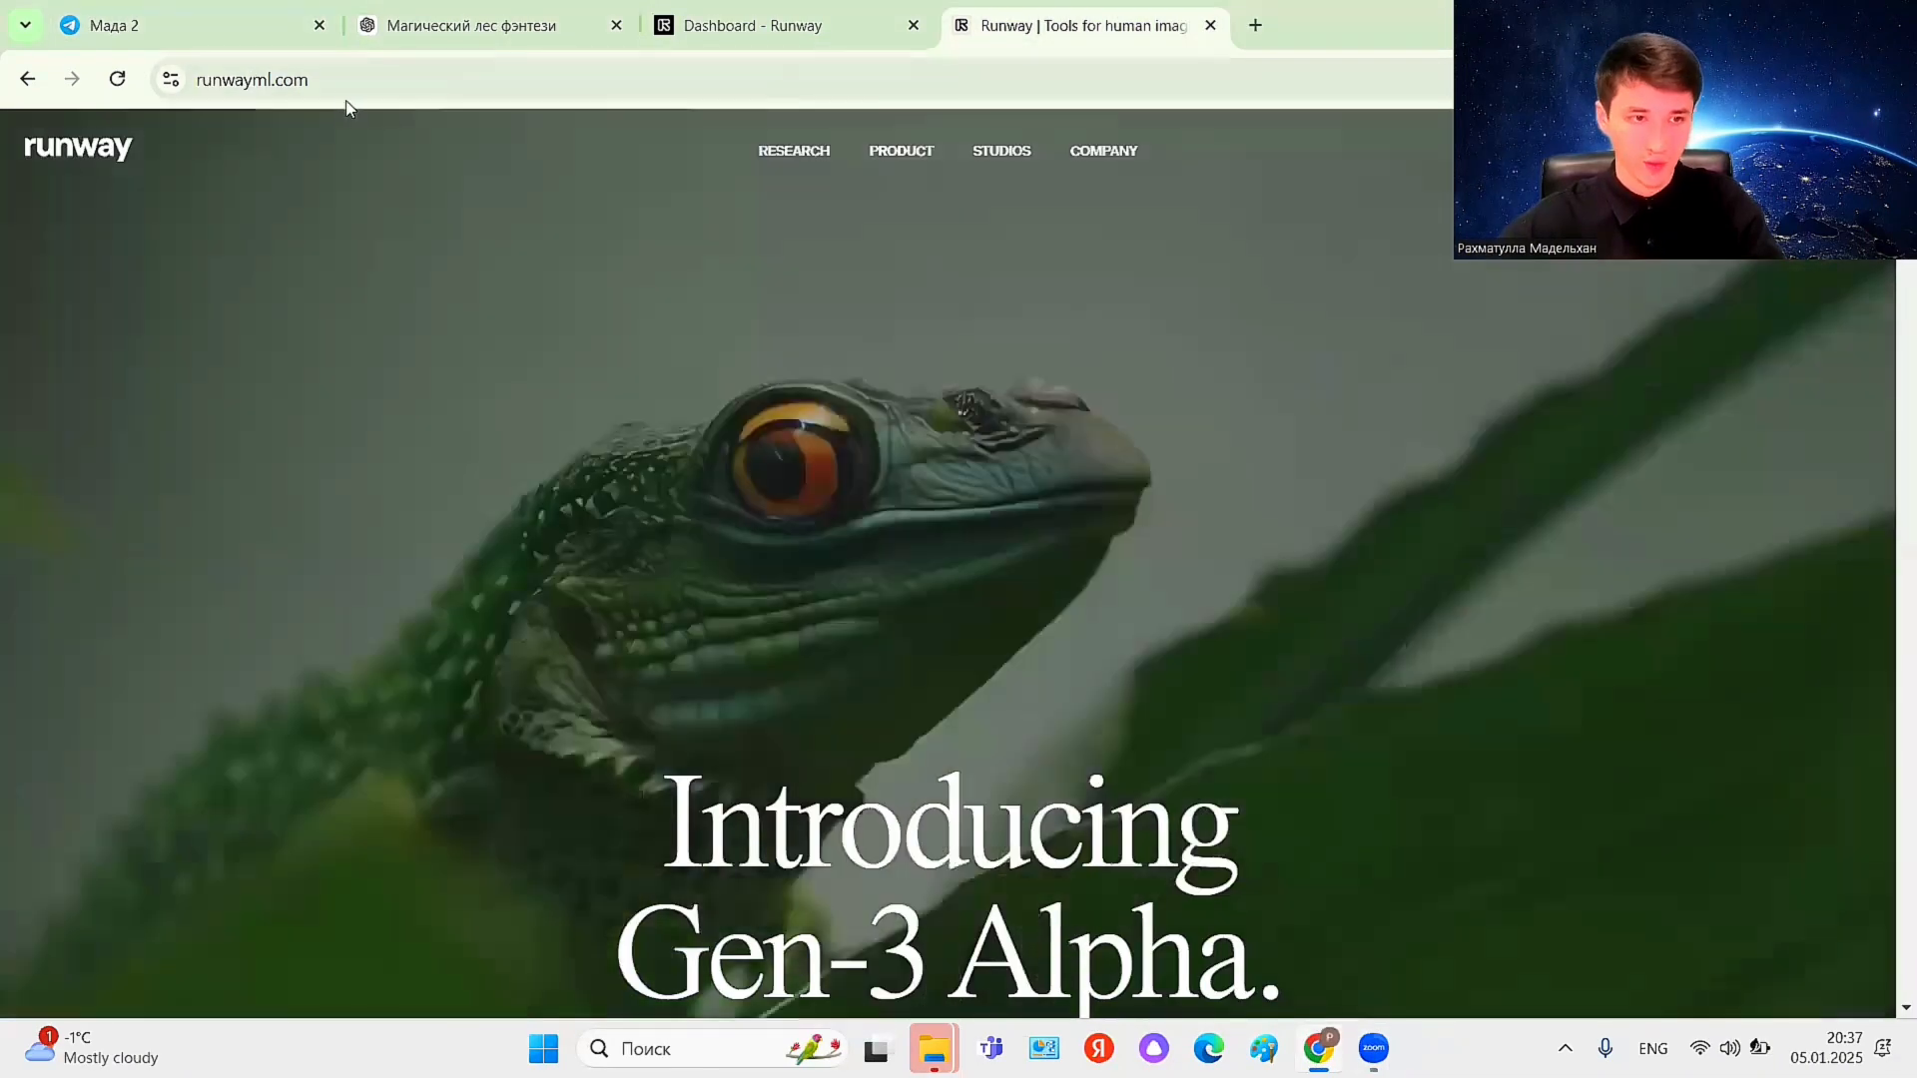
pyautogui.click(196, 82)
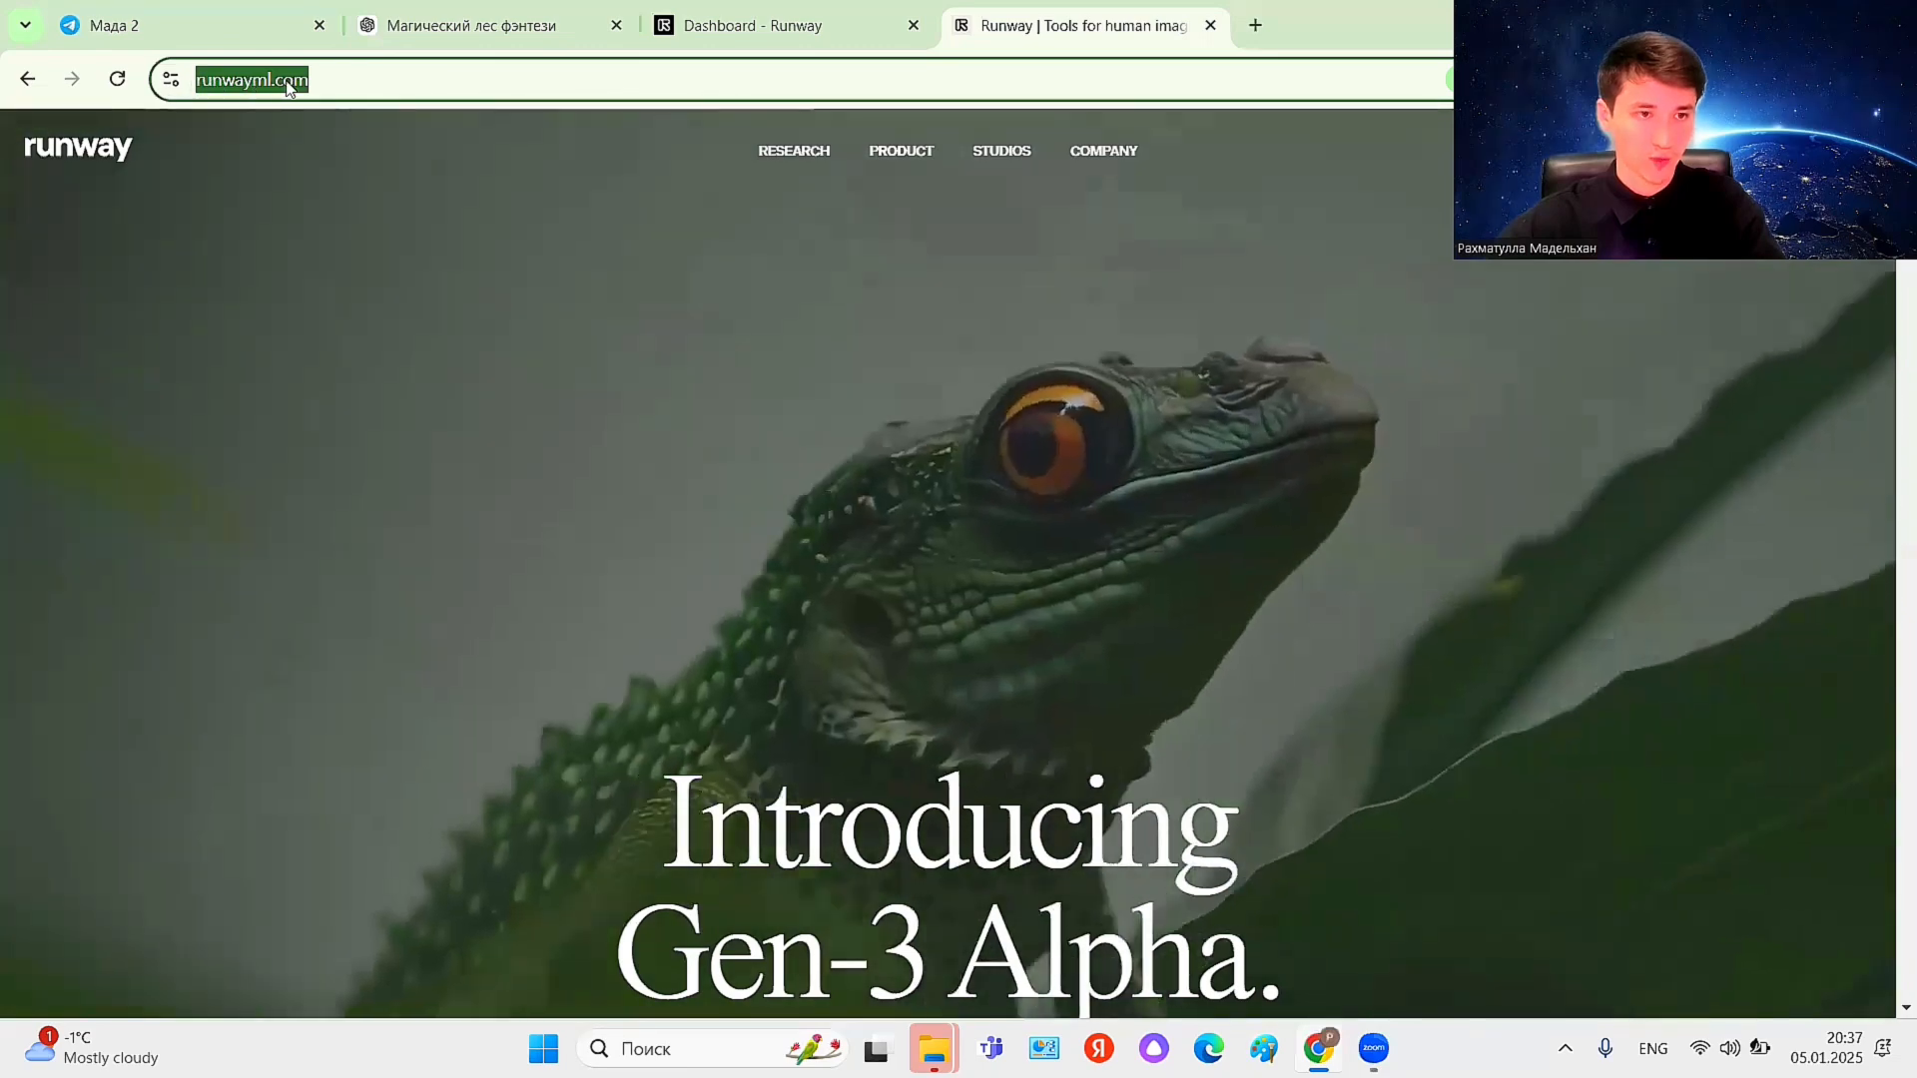
pyautogui.click(370, 84)
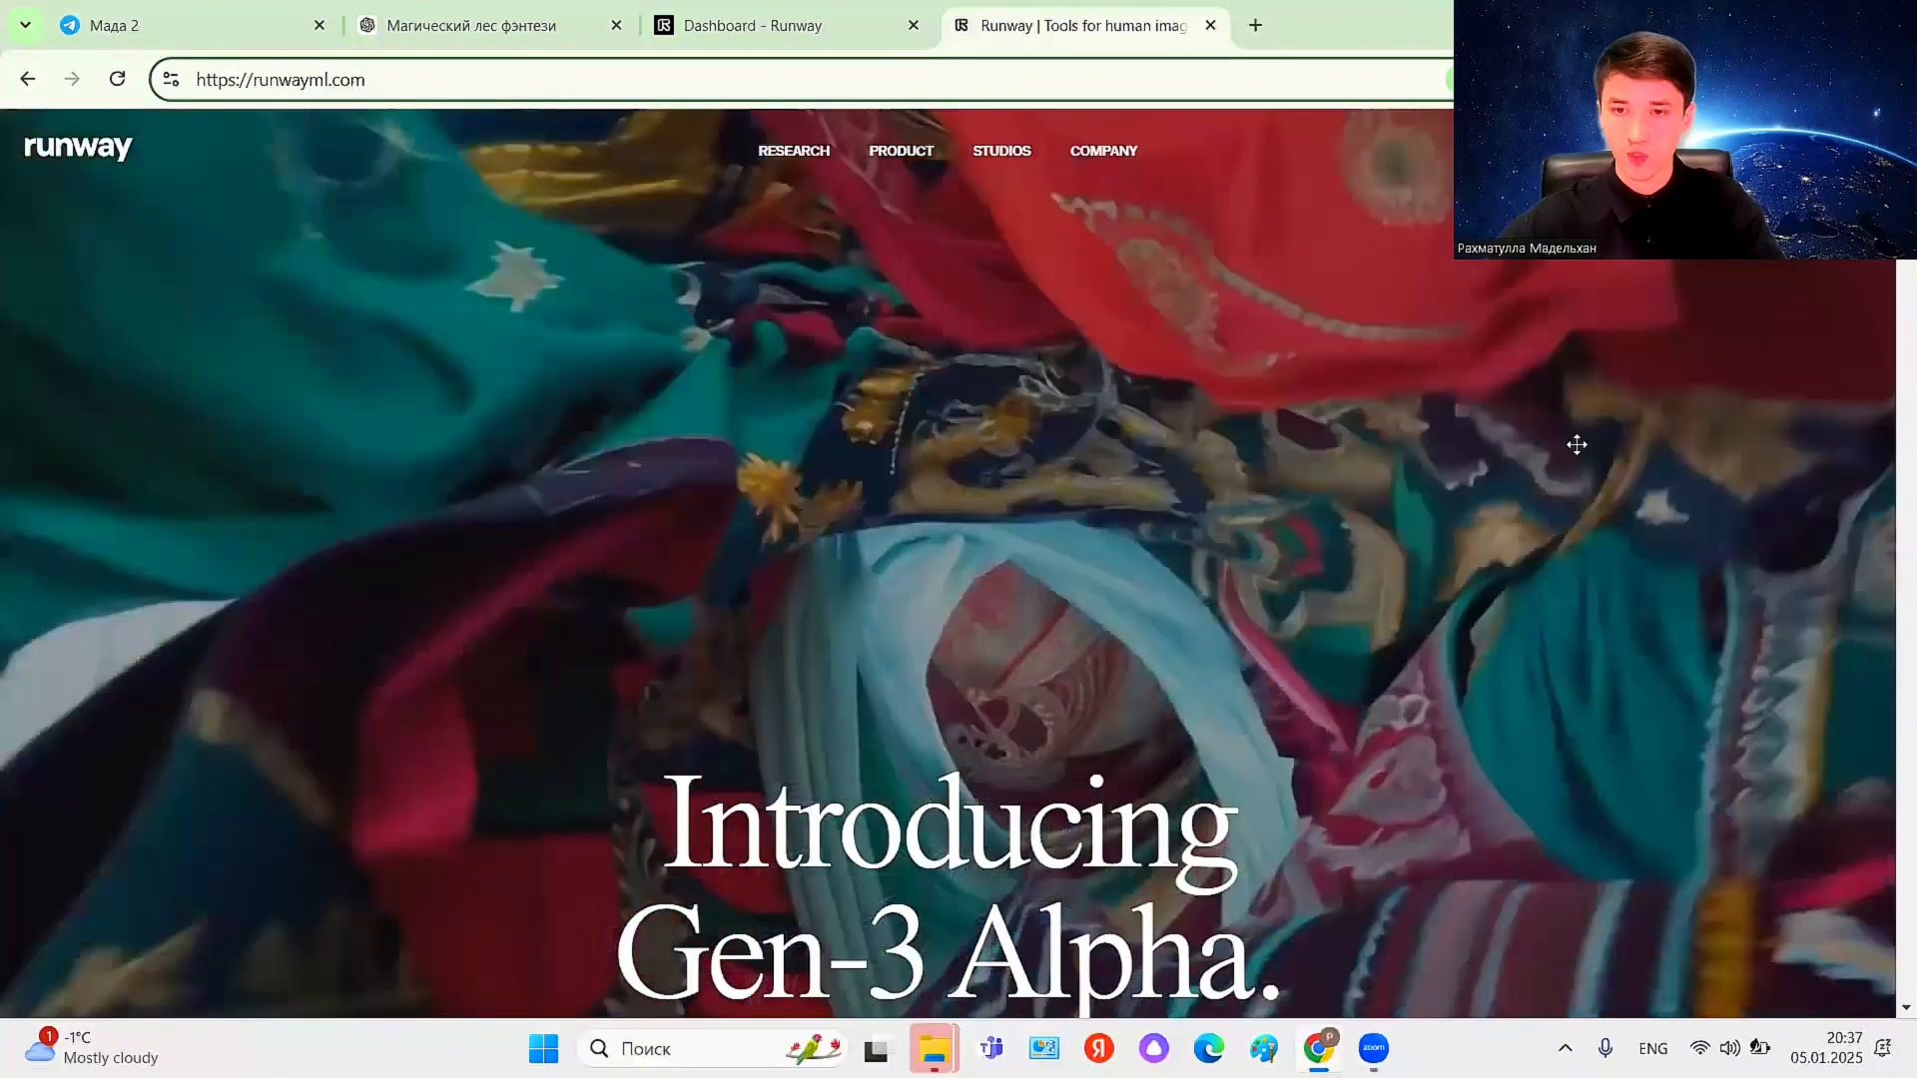
pyautogui.click(1787, 156)
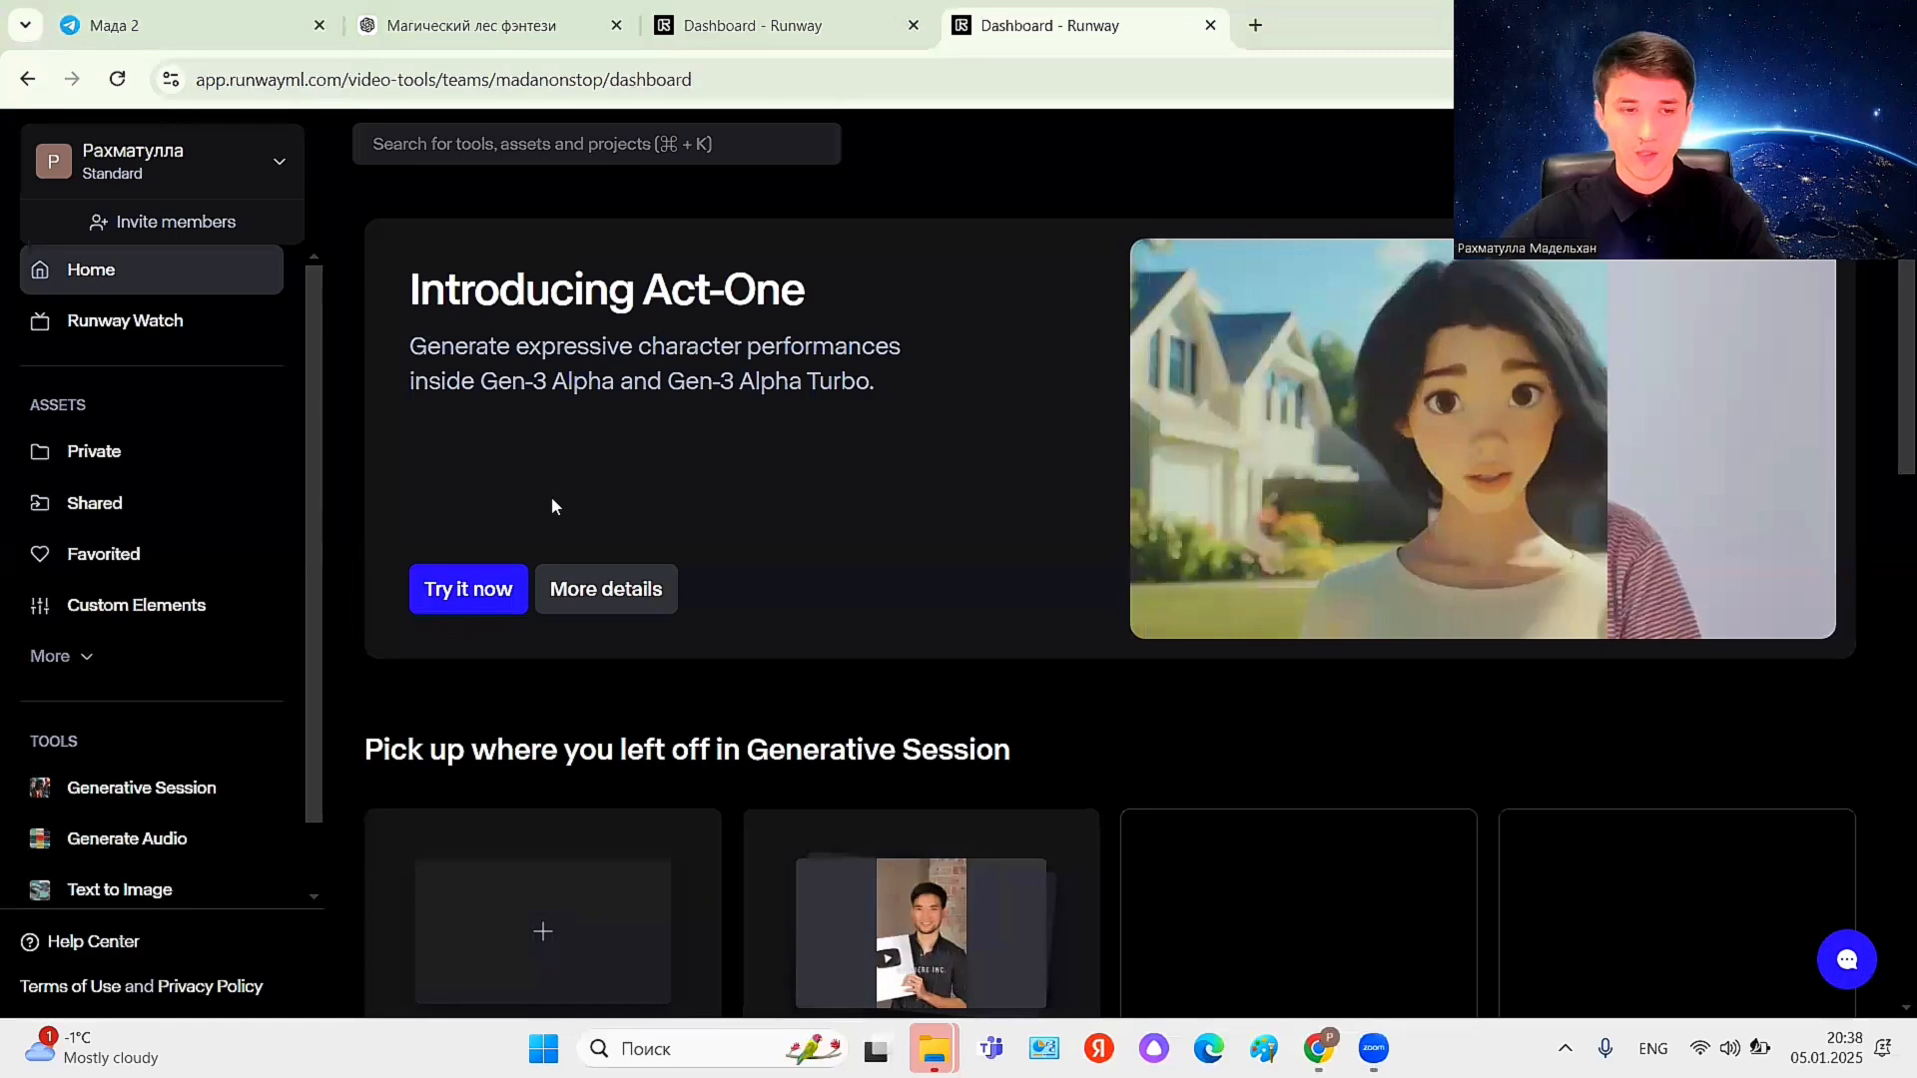
# - Start a generative session, switch from Act-One to the text and image to video tool, and choose the Gen-3 Alpha model
pyautogui.click(483, 599)
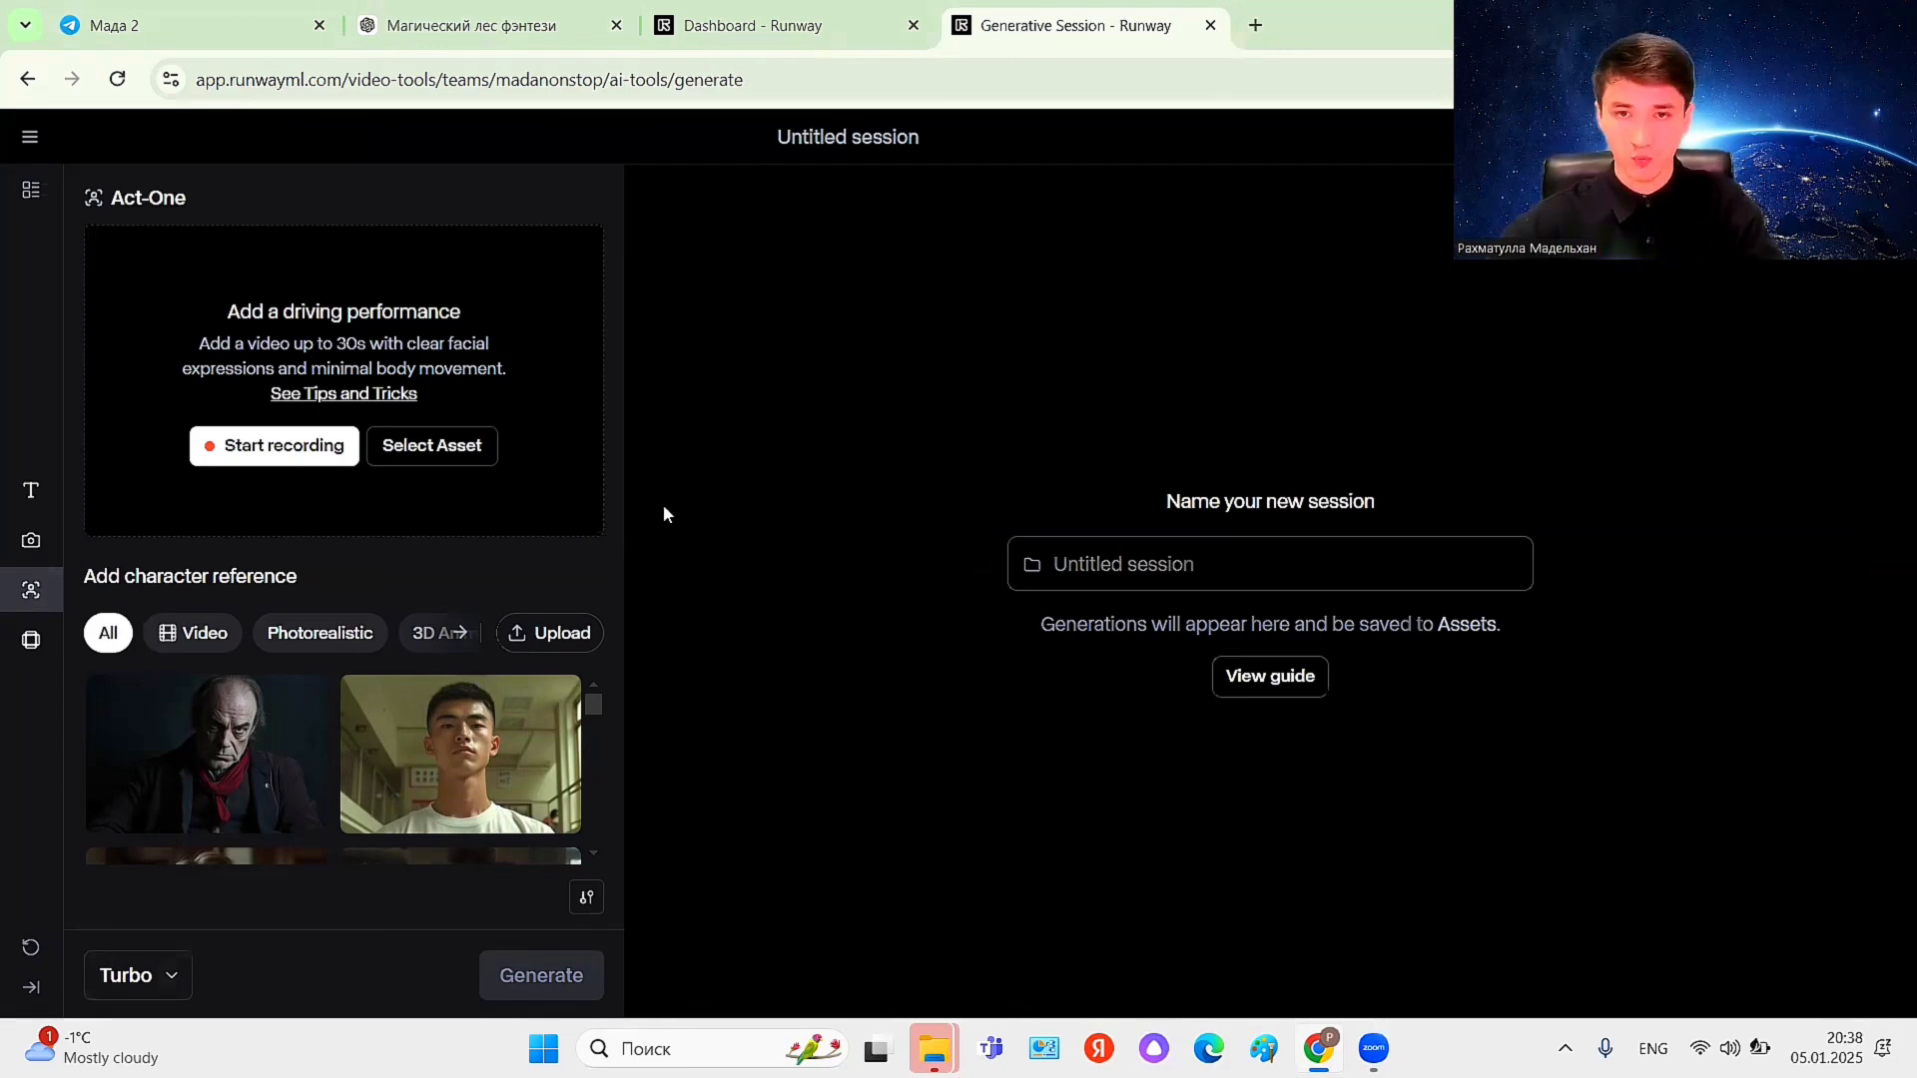
pyautogui.click(33, 494)
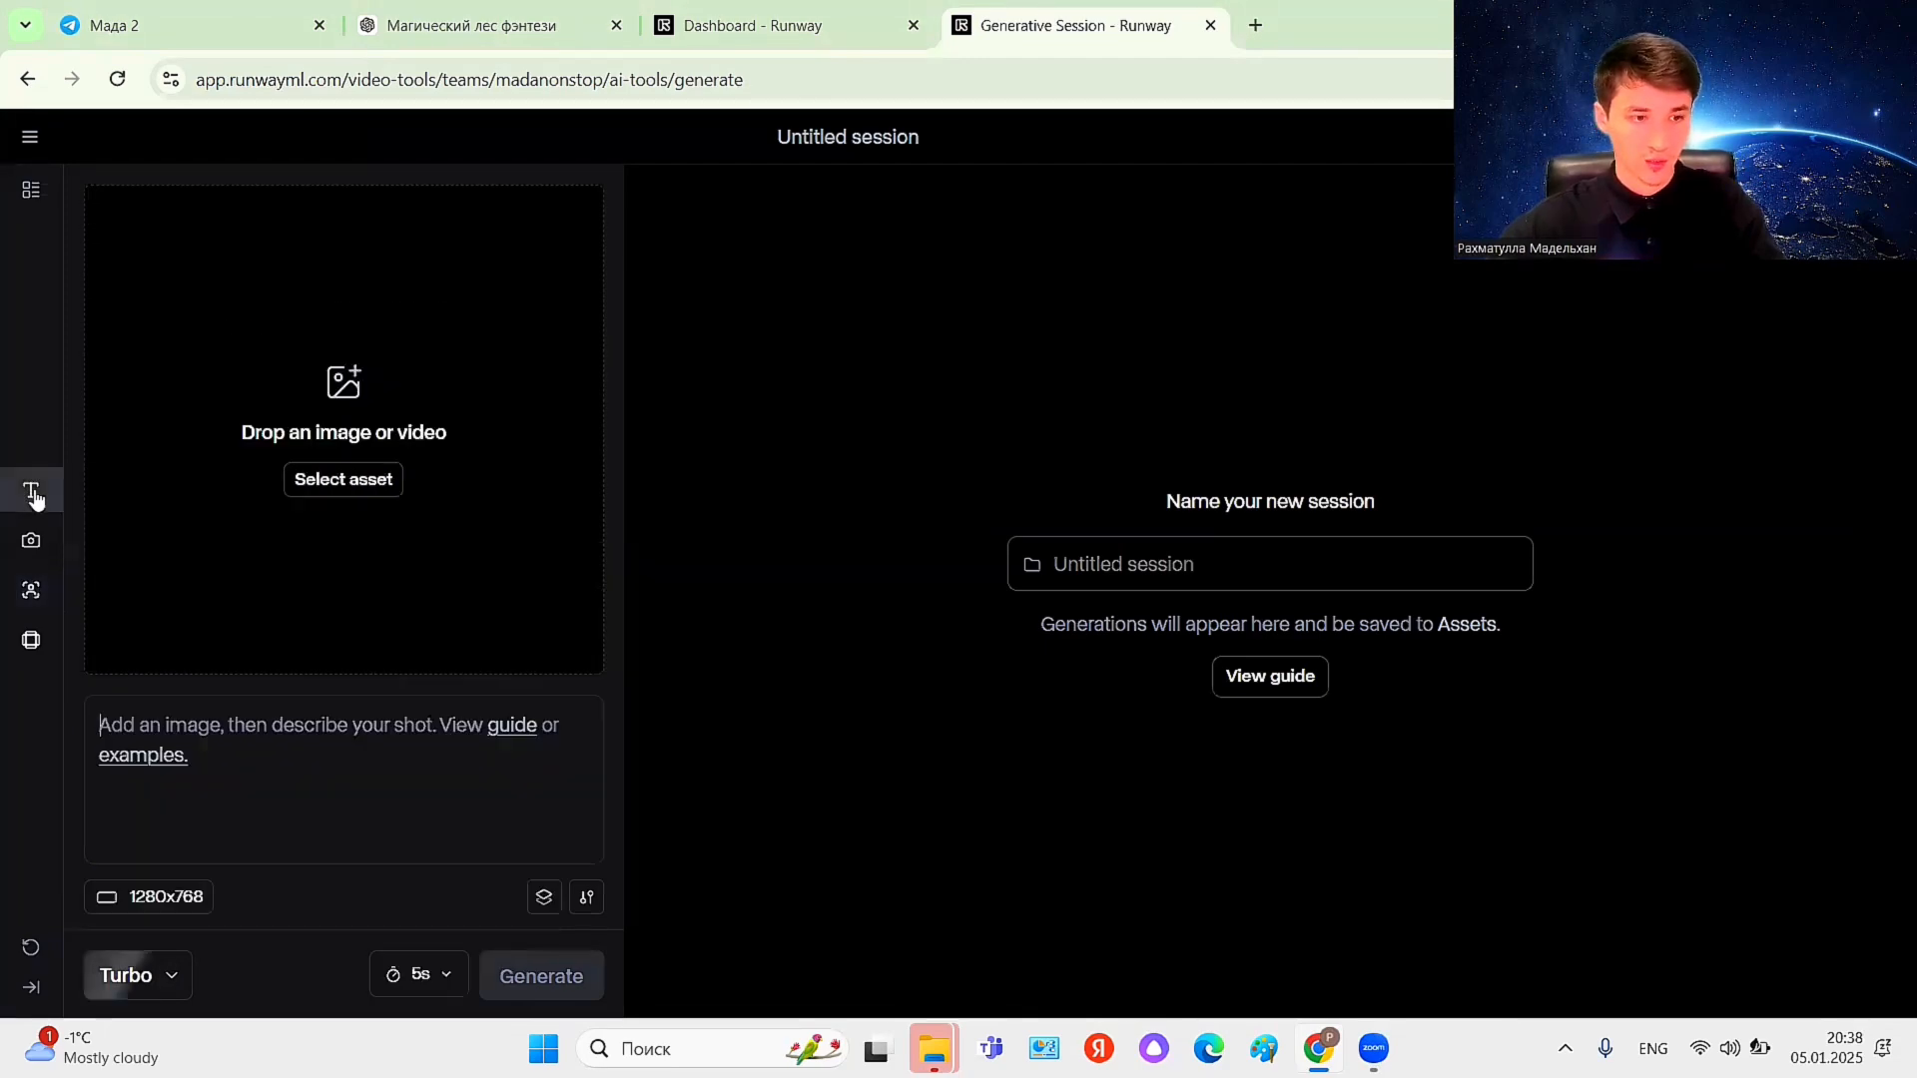
pyautogui.click(178, 974)
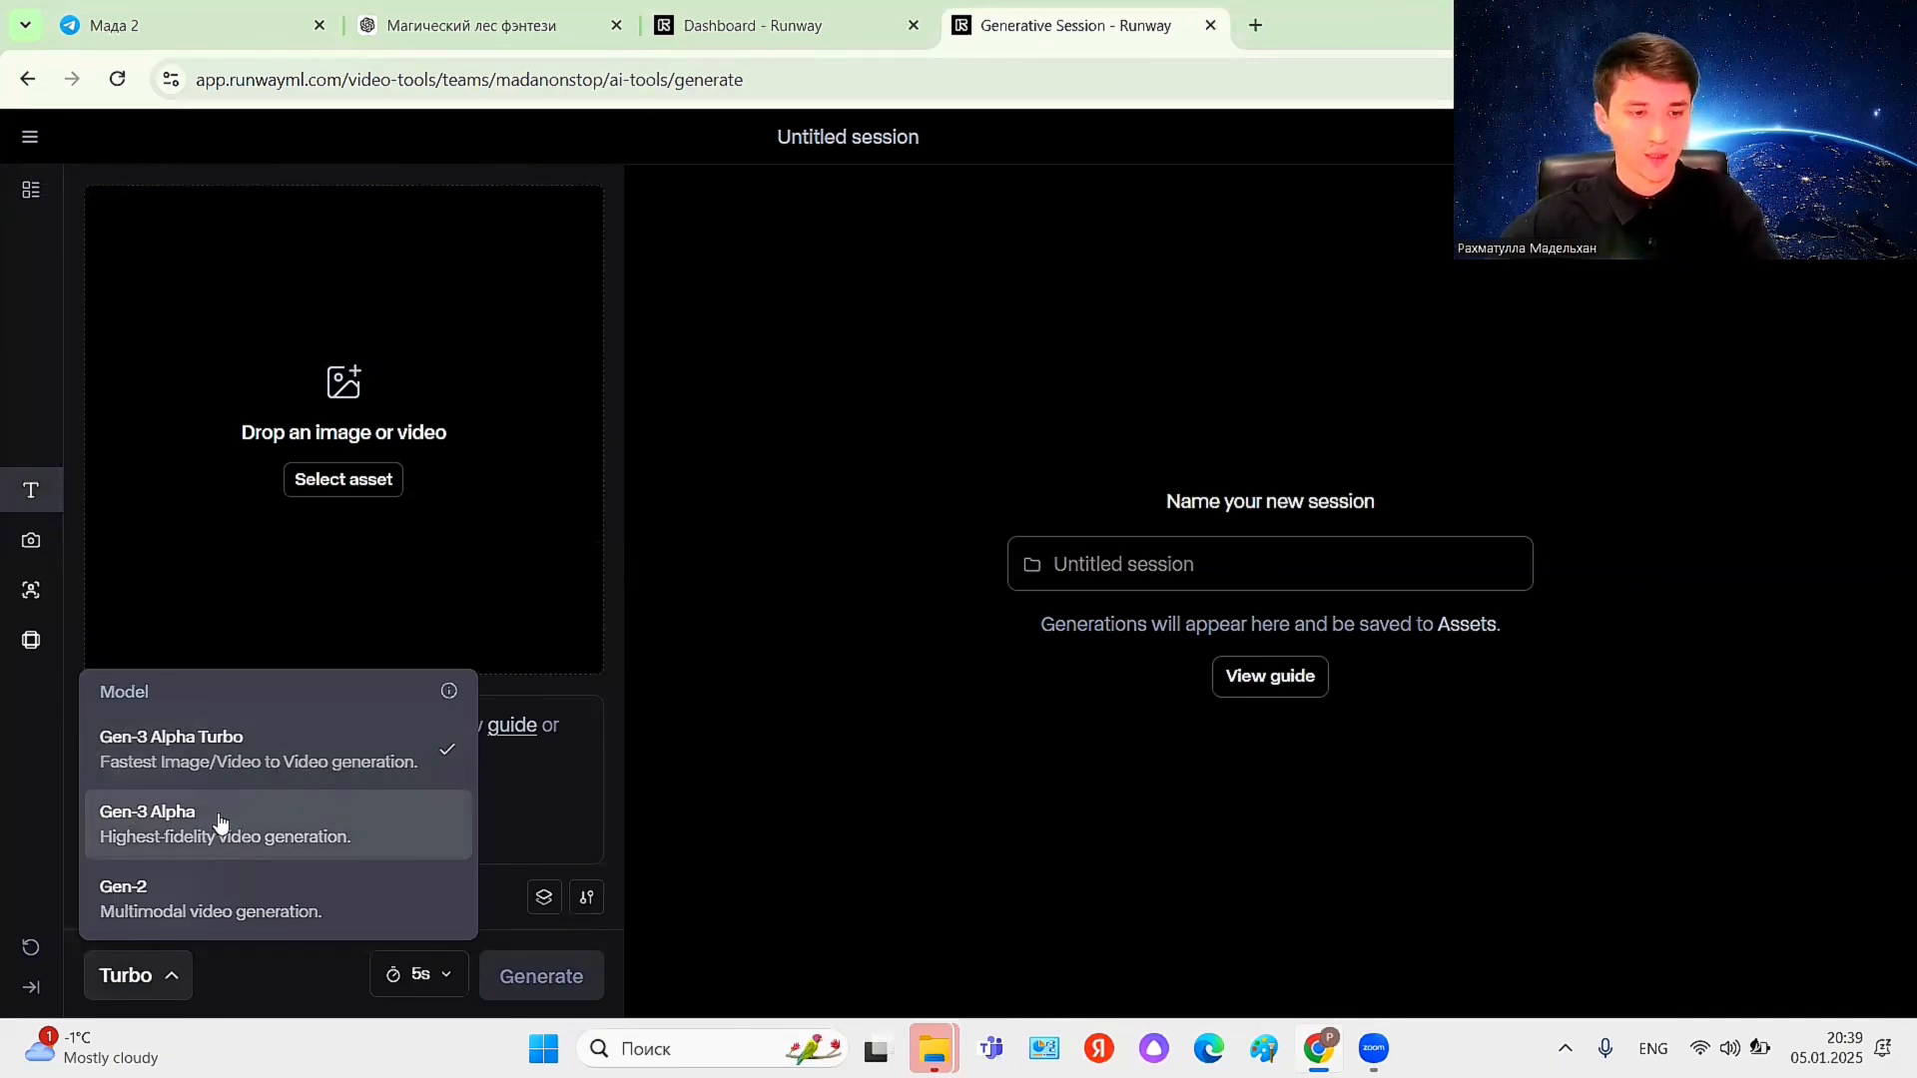
pyautogui.click(221, 818)
pyautogui.click(198, 746)
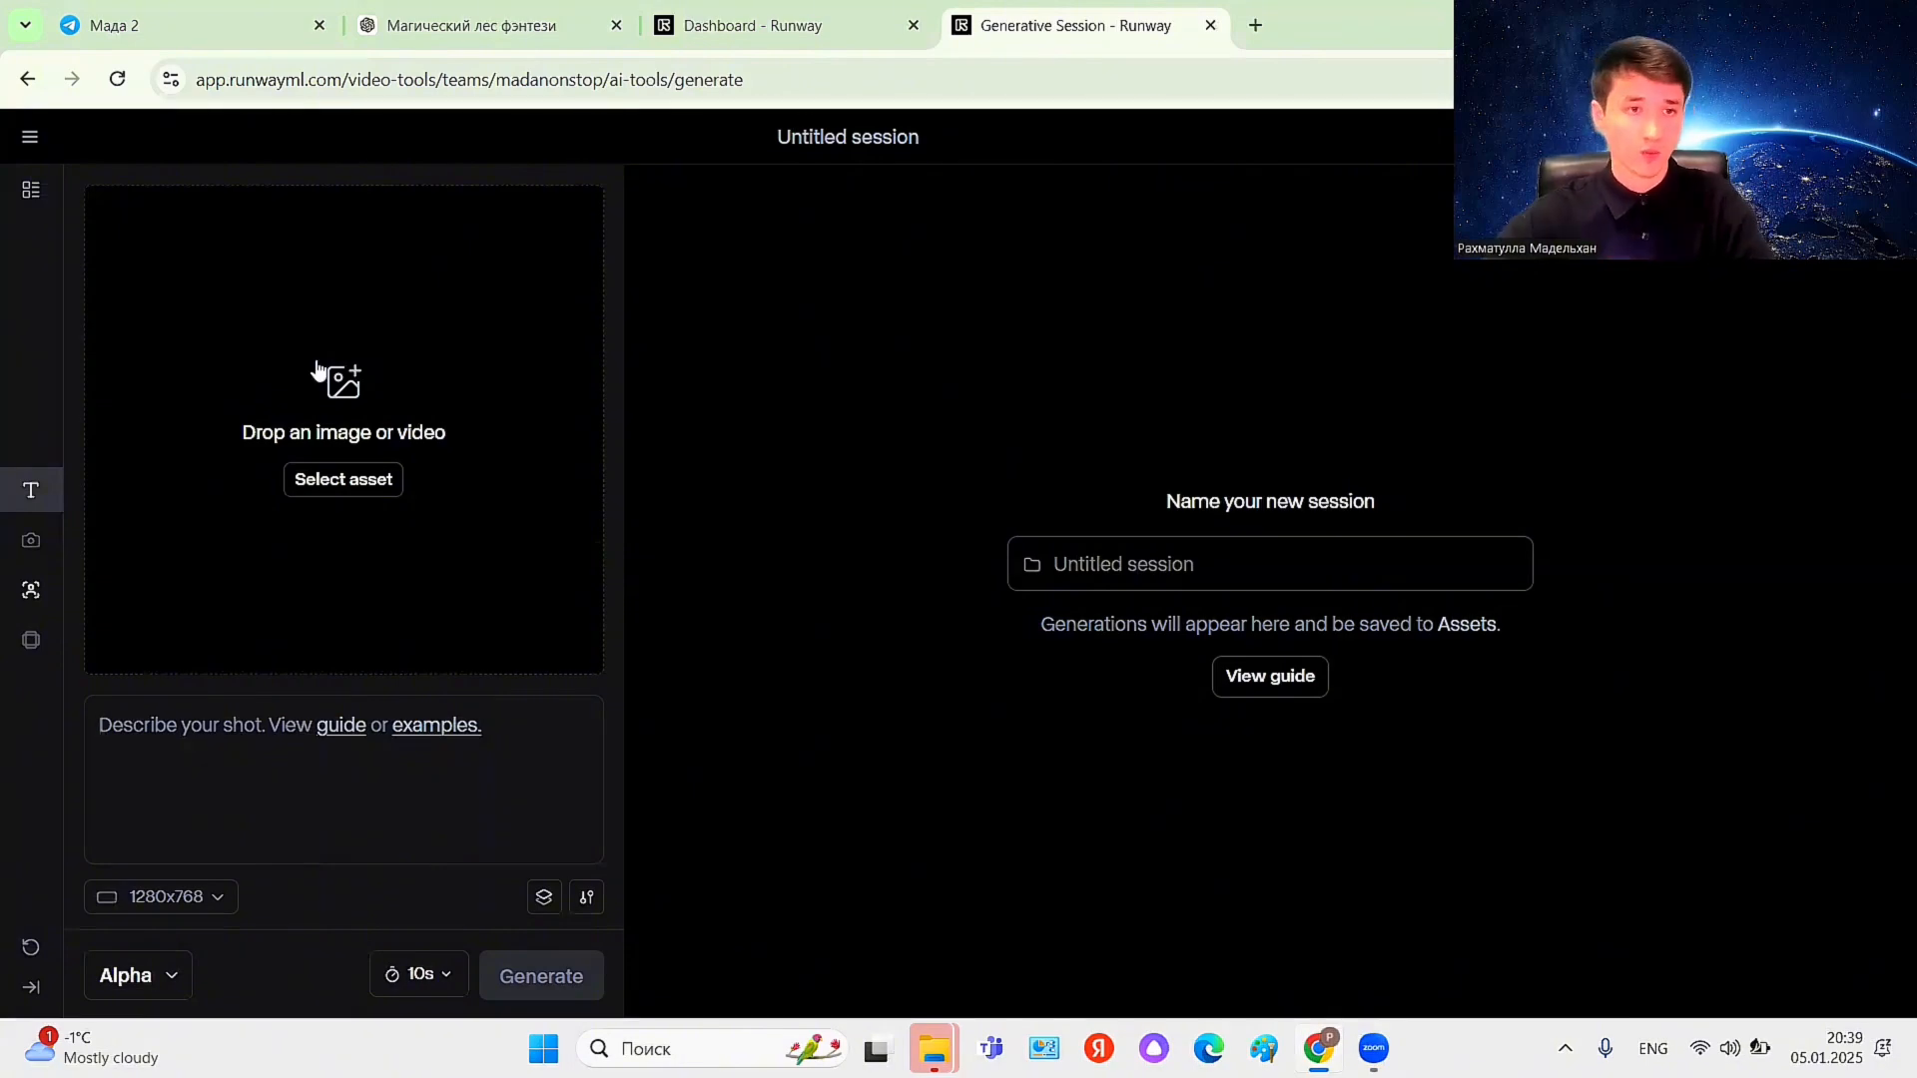
# - Copy the "The Time Weavers: A Journey Through Dimensions" prompt from the ChatGPT chat into Runway's shot description
pyautogui.click(433, 14)
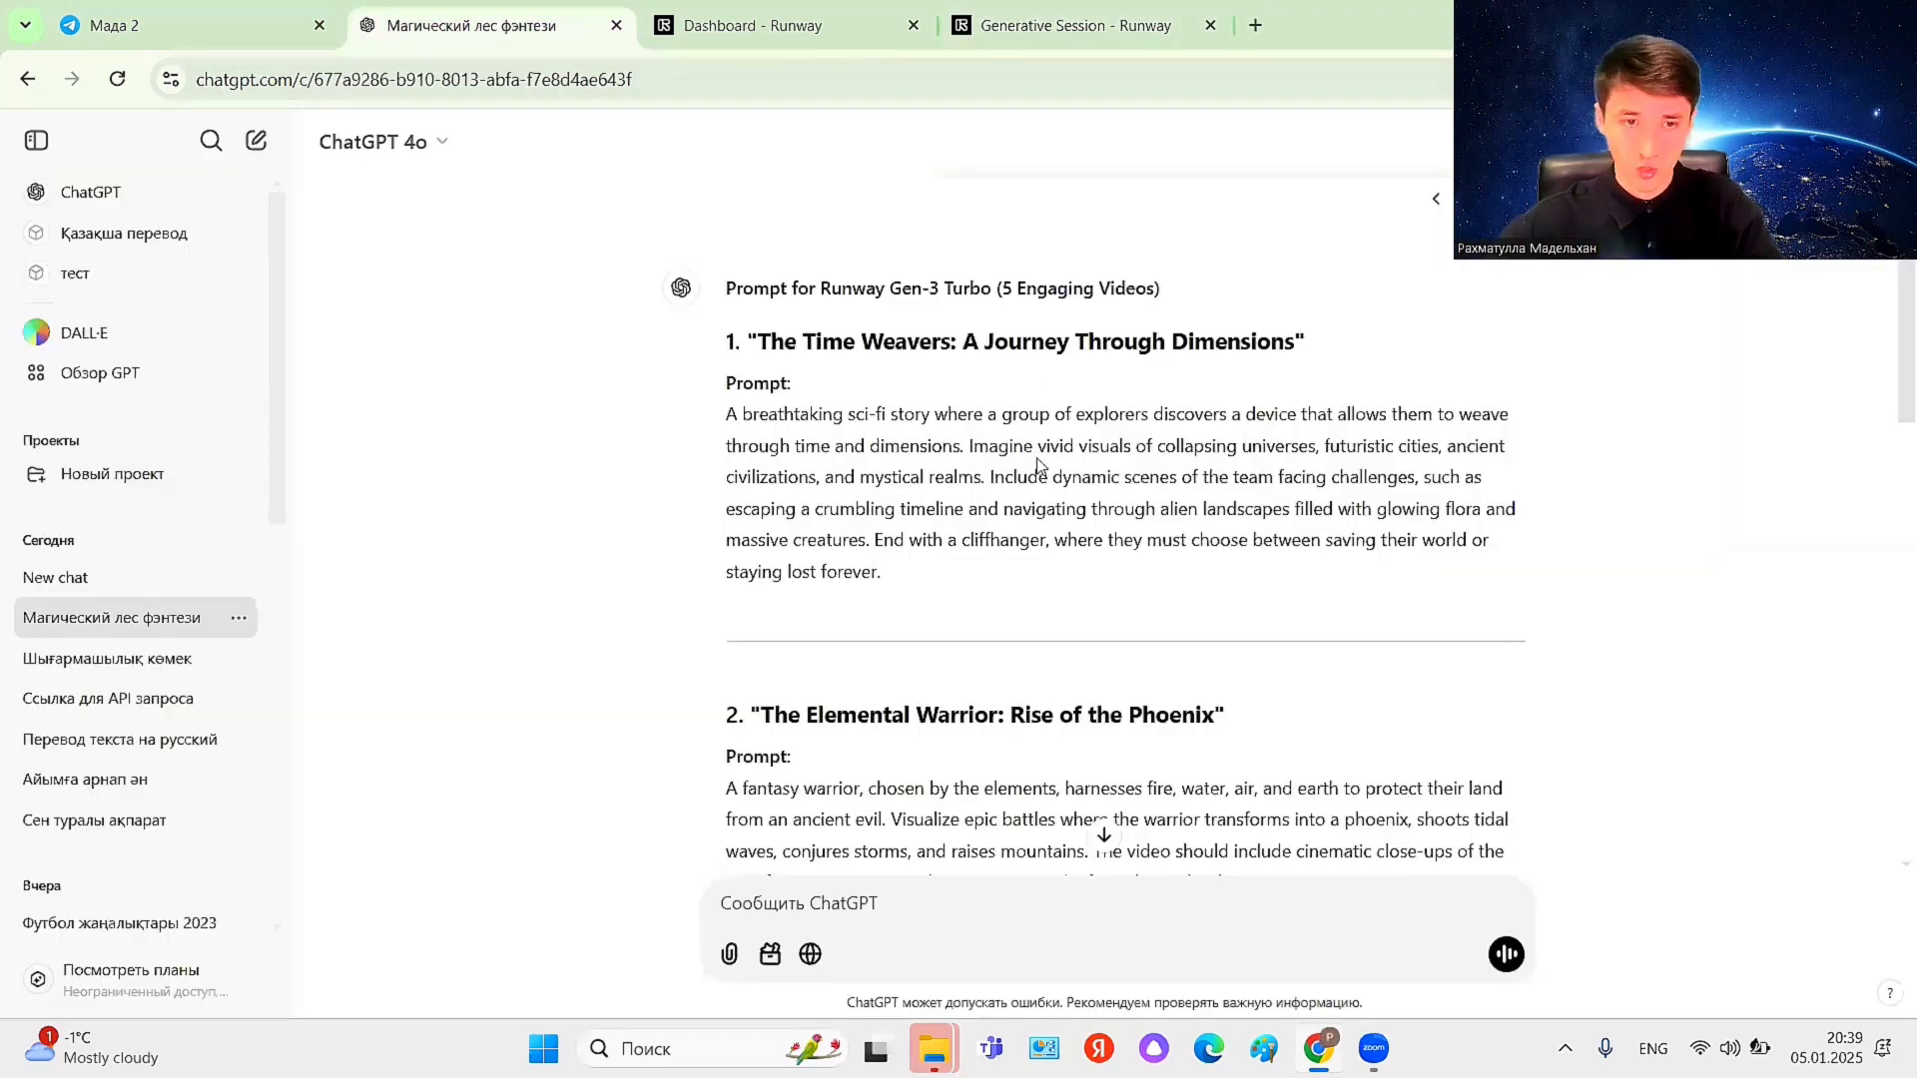
pyautogui.scroll(2, 974, 229)
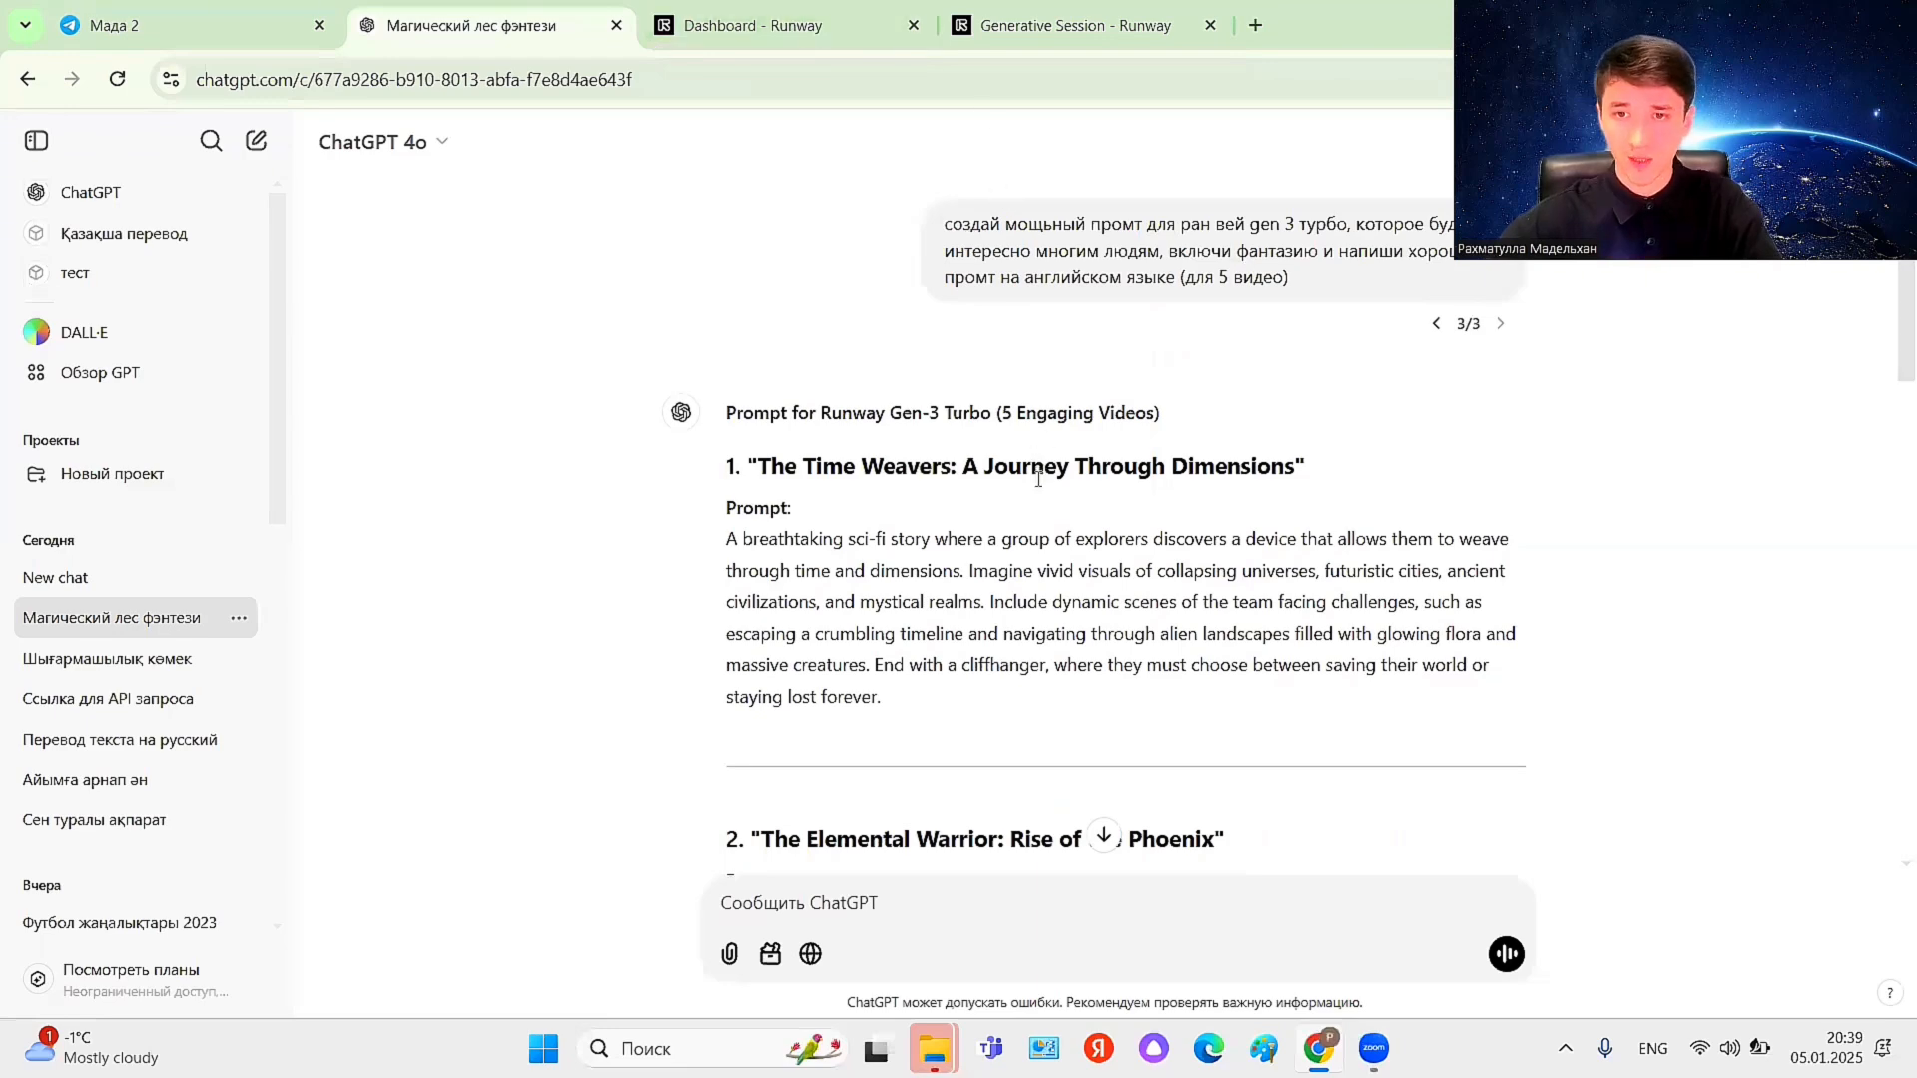
pyautogui.moveTo(887, 697); pyautogui.dragTo(725, 555)
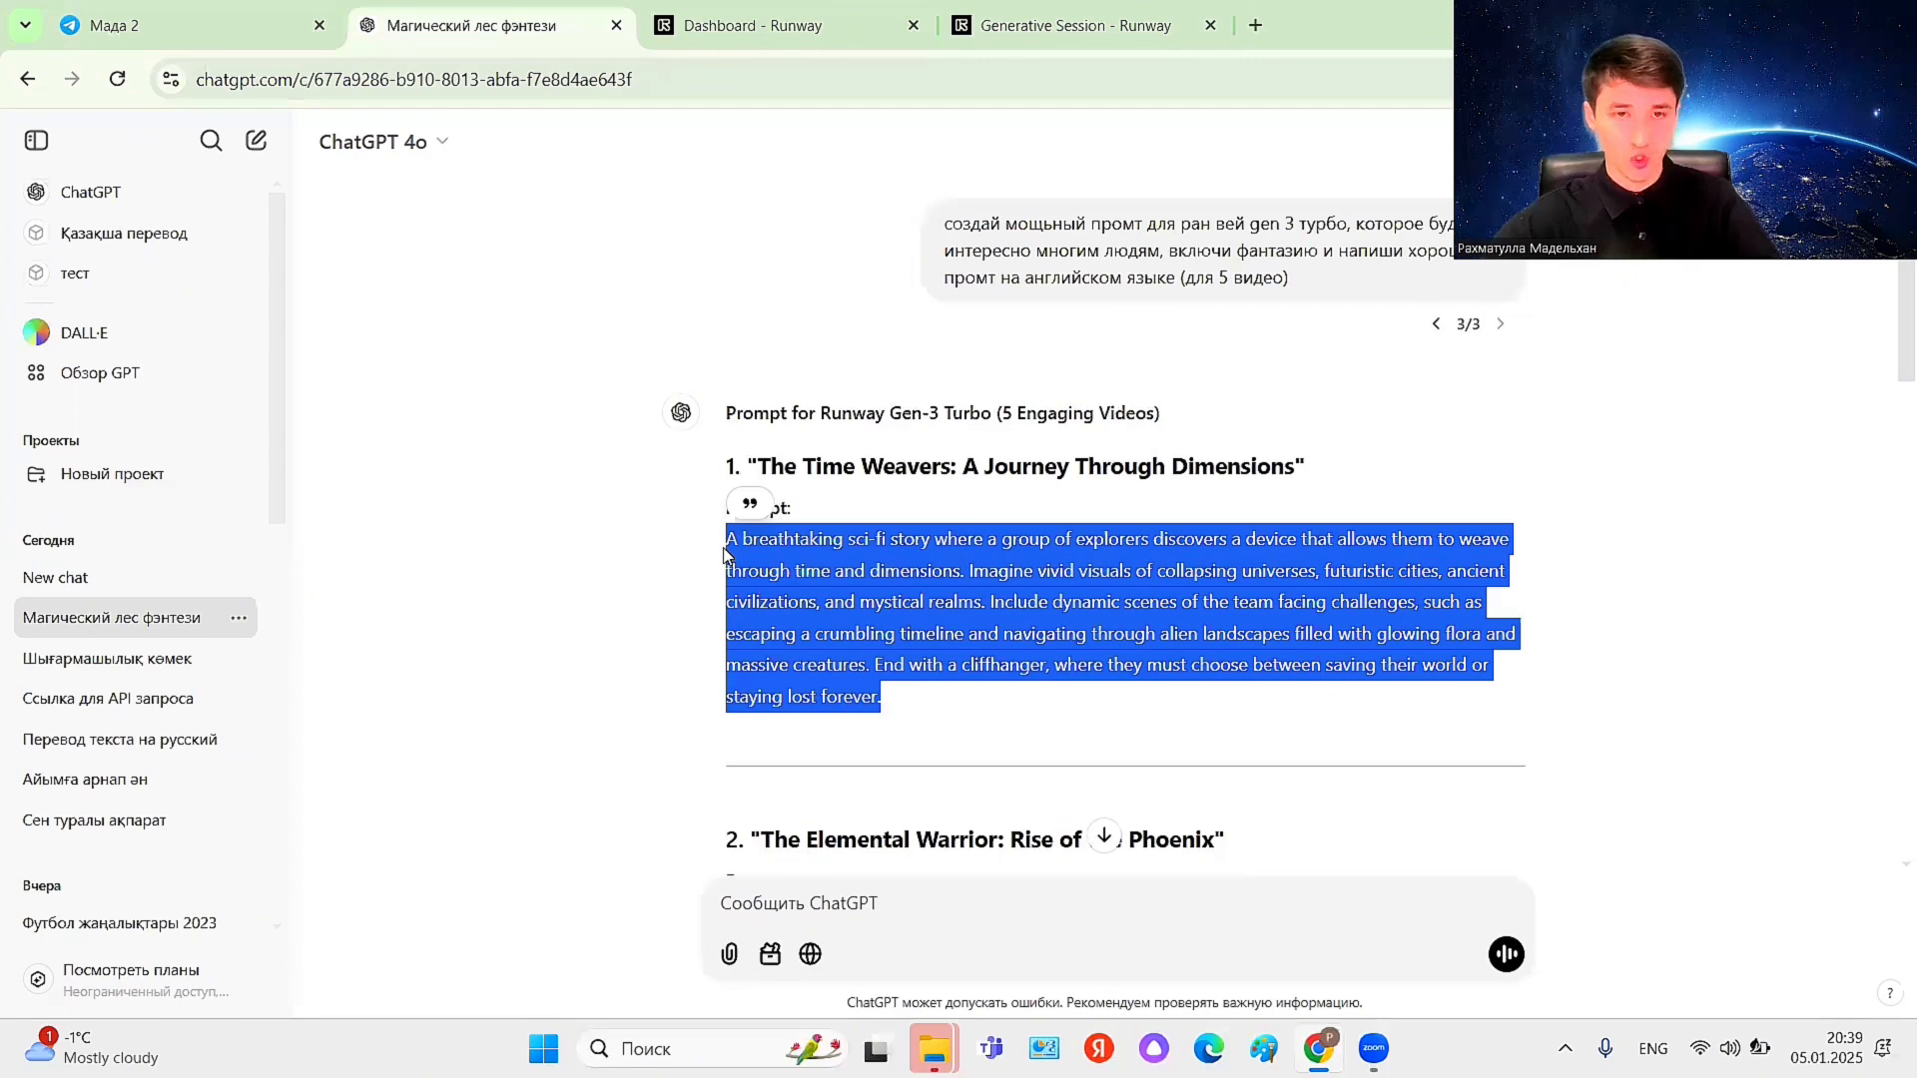
pyautogui.hotkey('ctrl', 'Tab')
pyautogui.hotkey('ctrl', 'Tab')
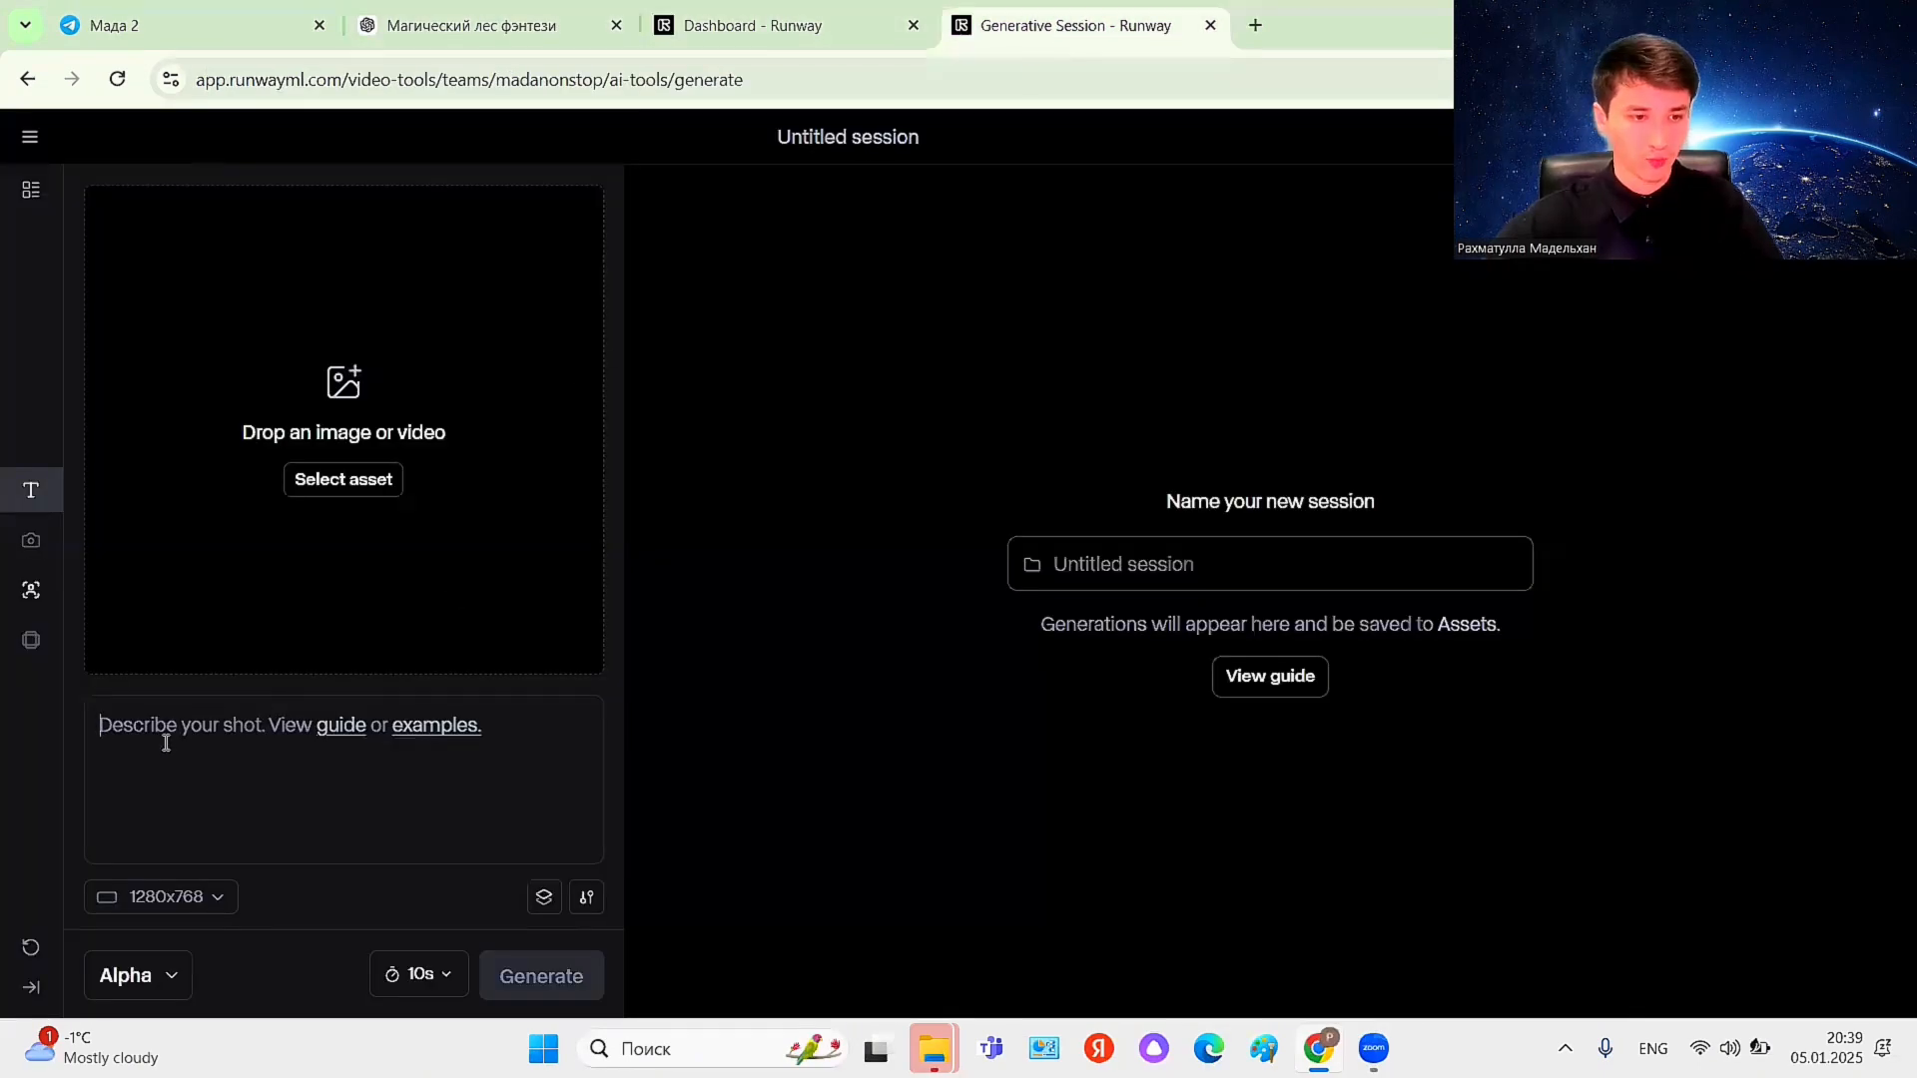
pyautogui.hotkey('ctrl', 'v')
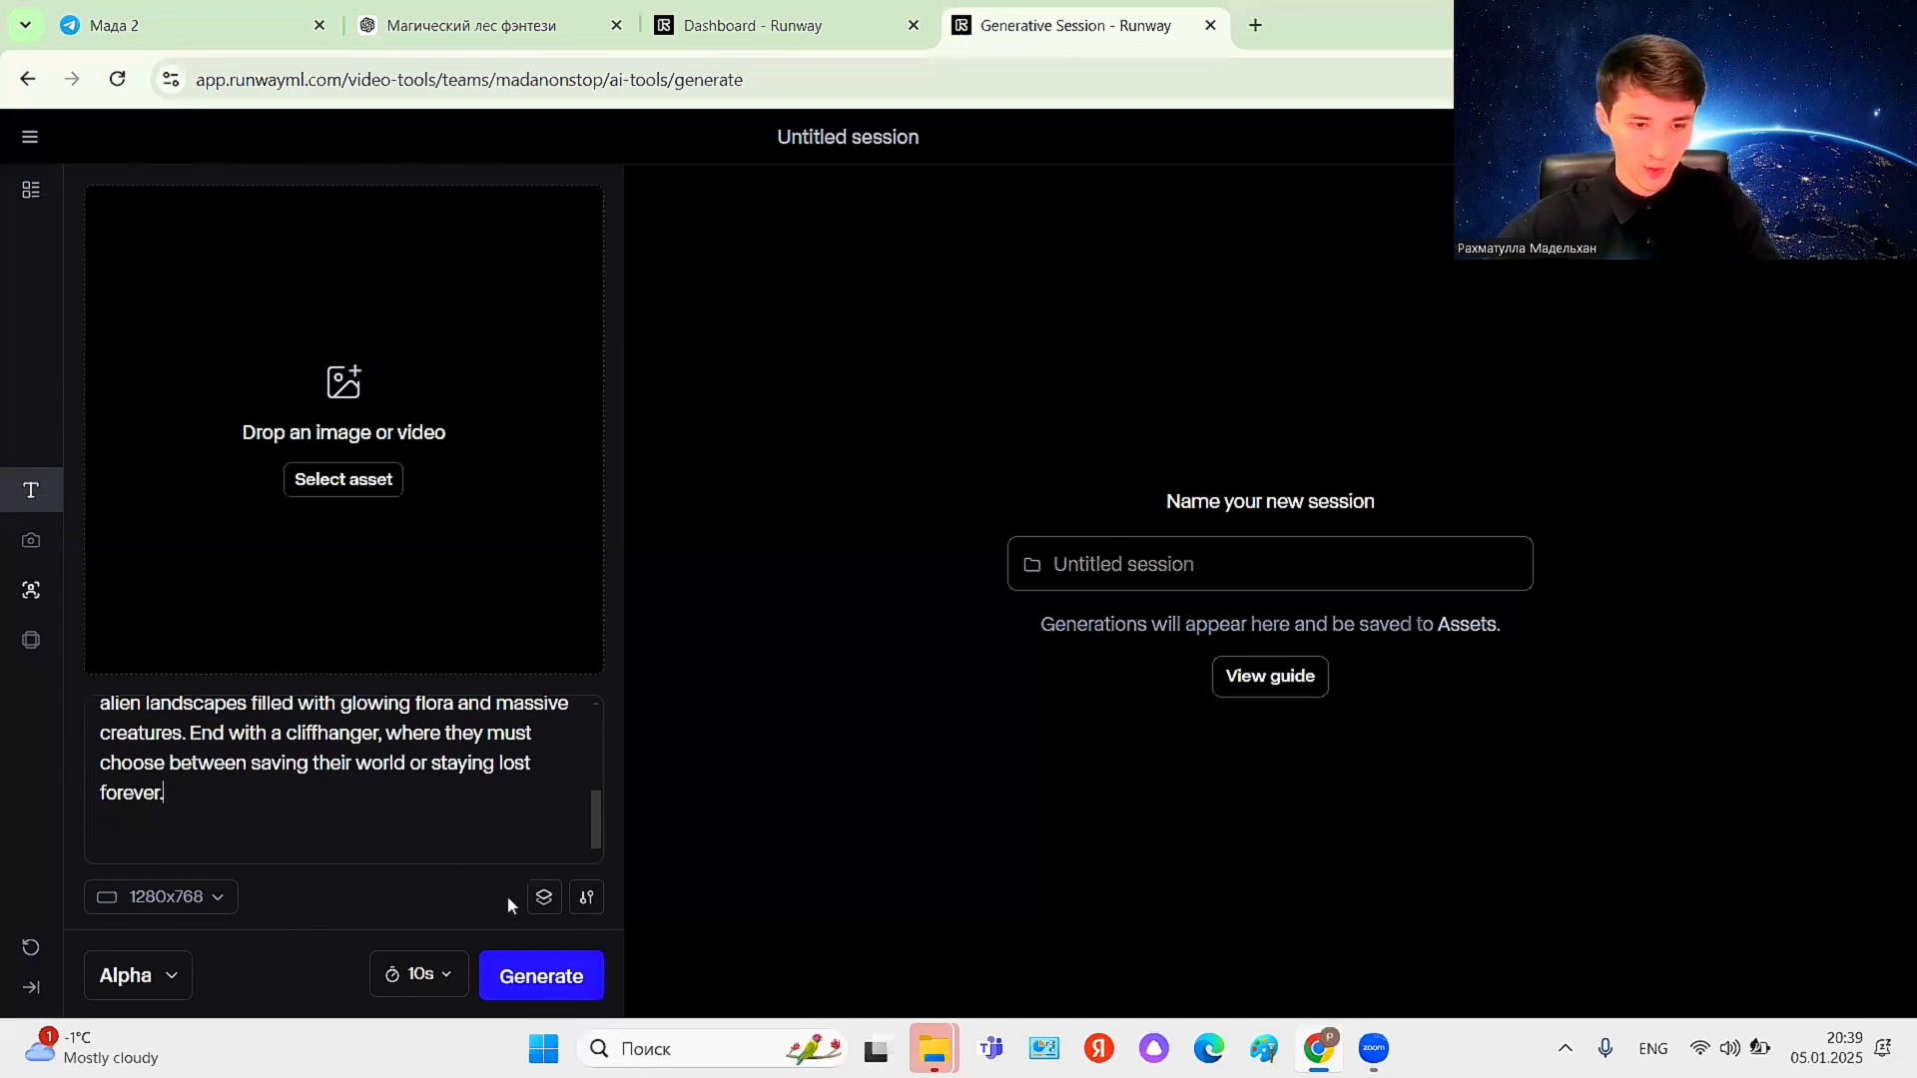
# - Open the generation settings and review the aspect ratio, fixed seed and resolution options
pyautogui.click(588, 898)
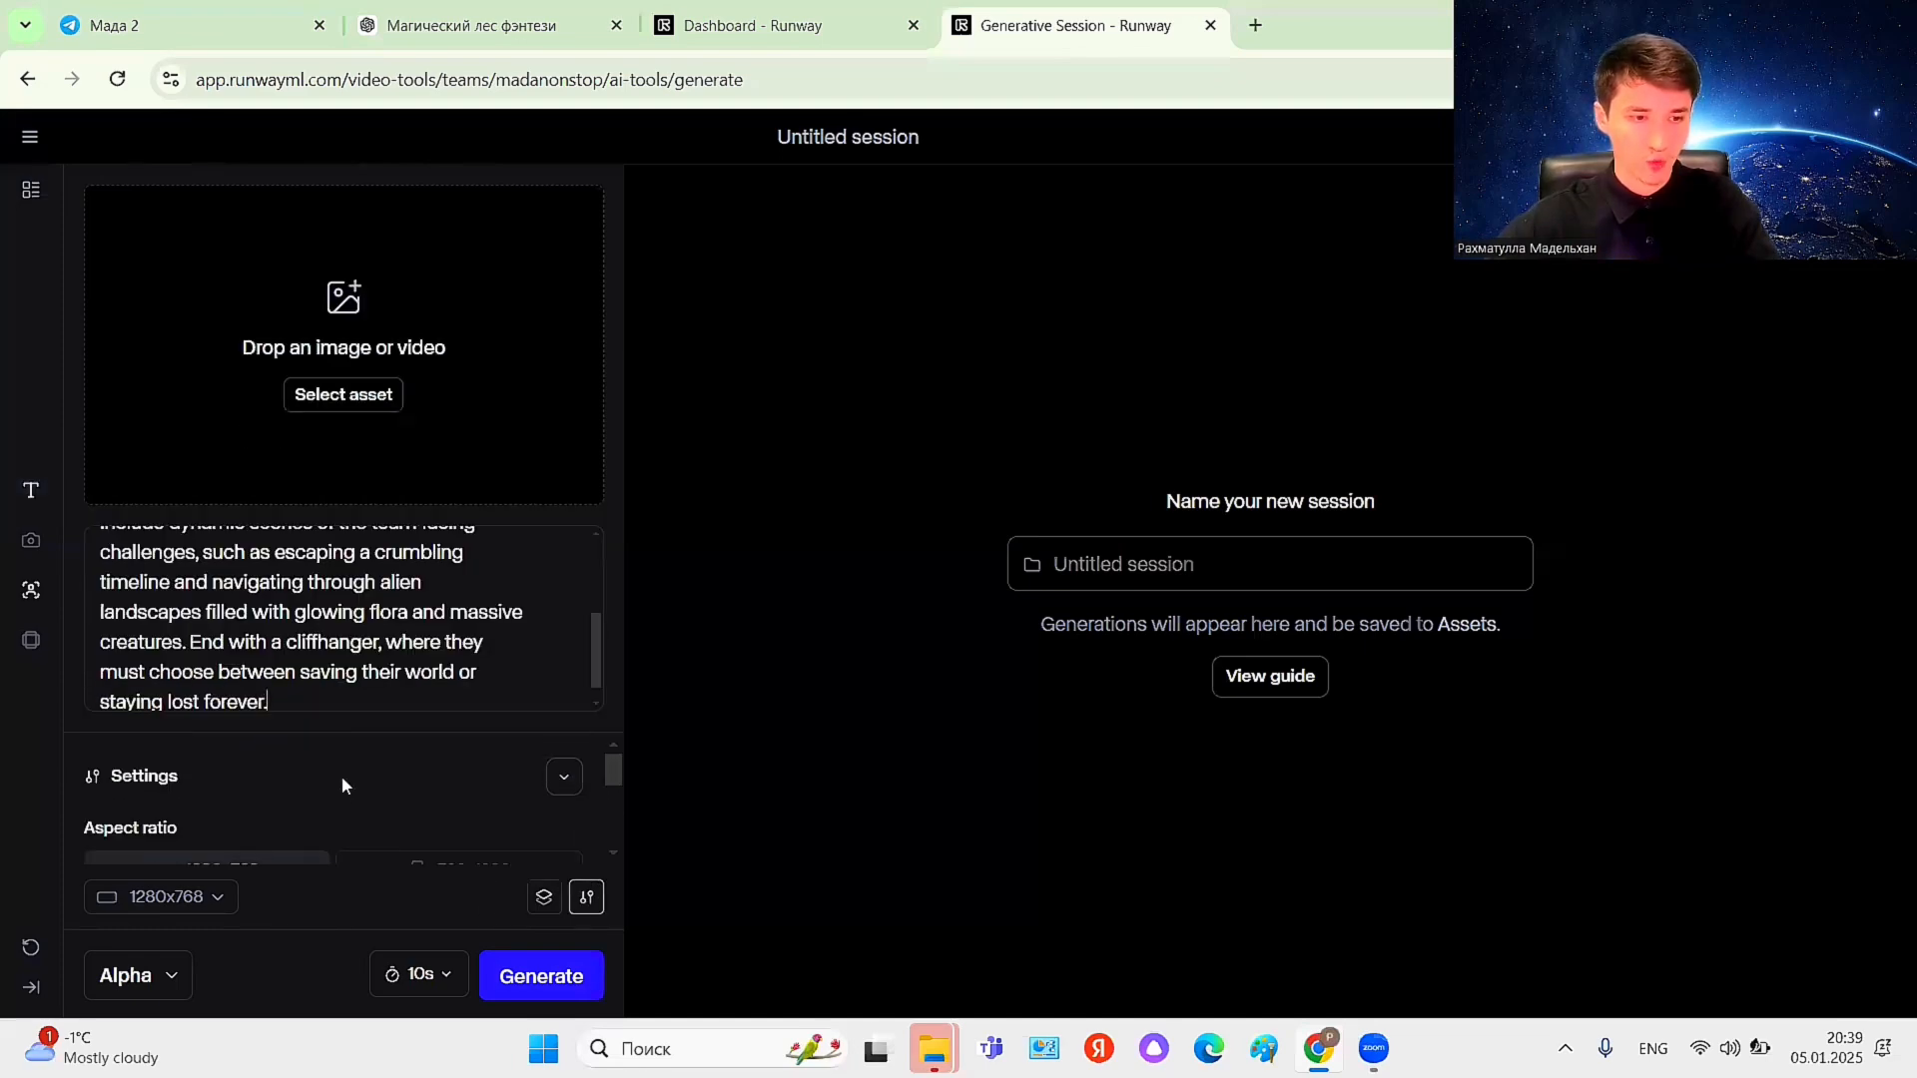
pyautogui.scroll(-2, 326, 811)
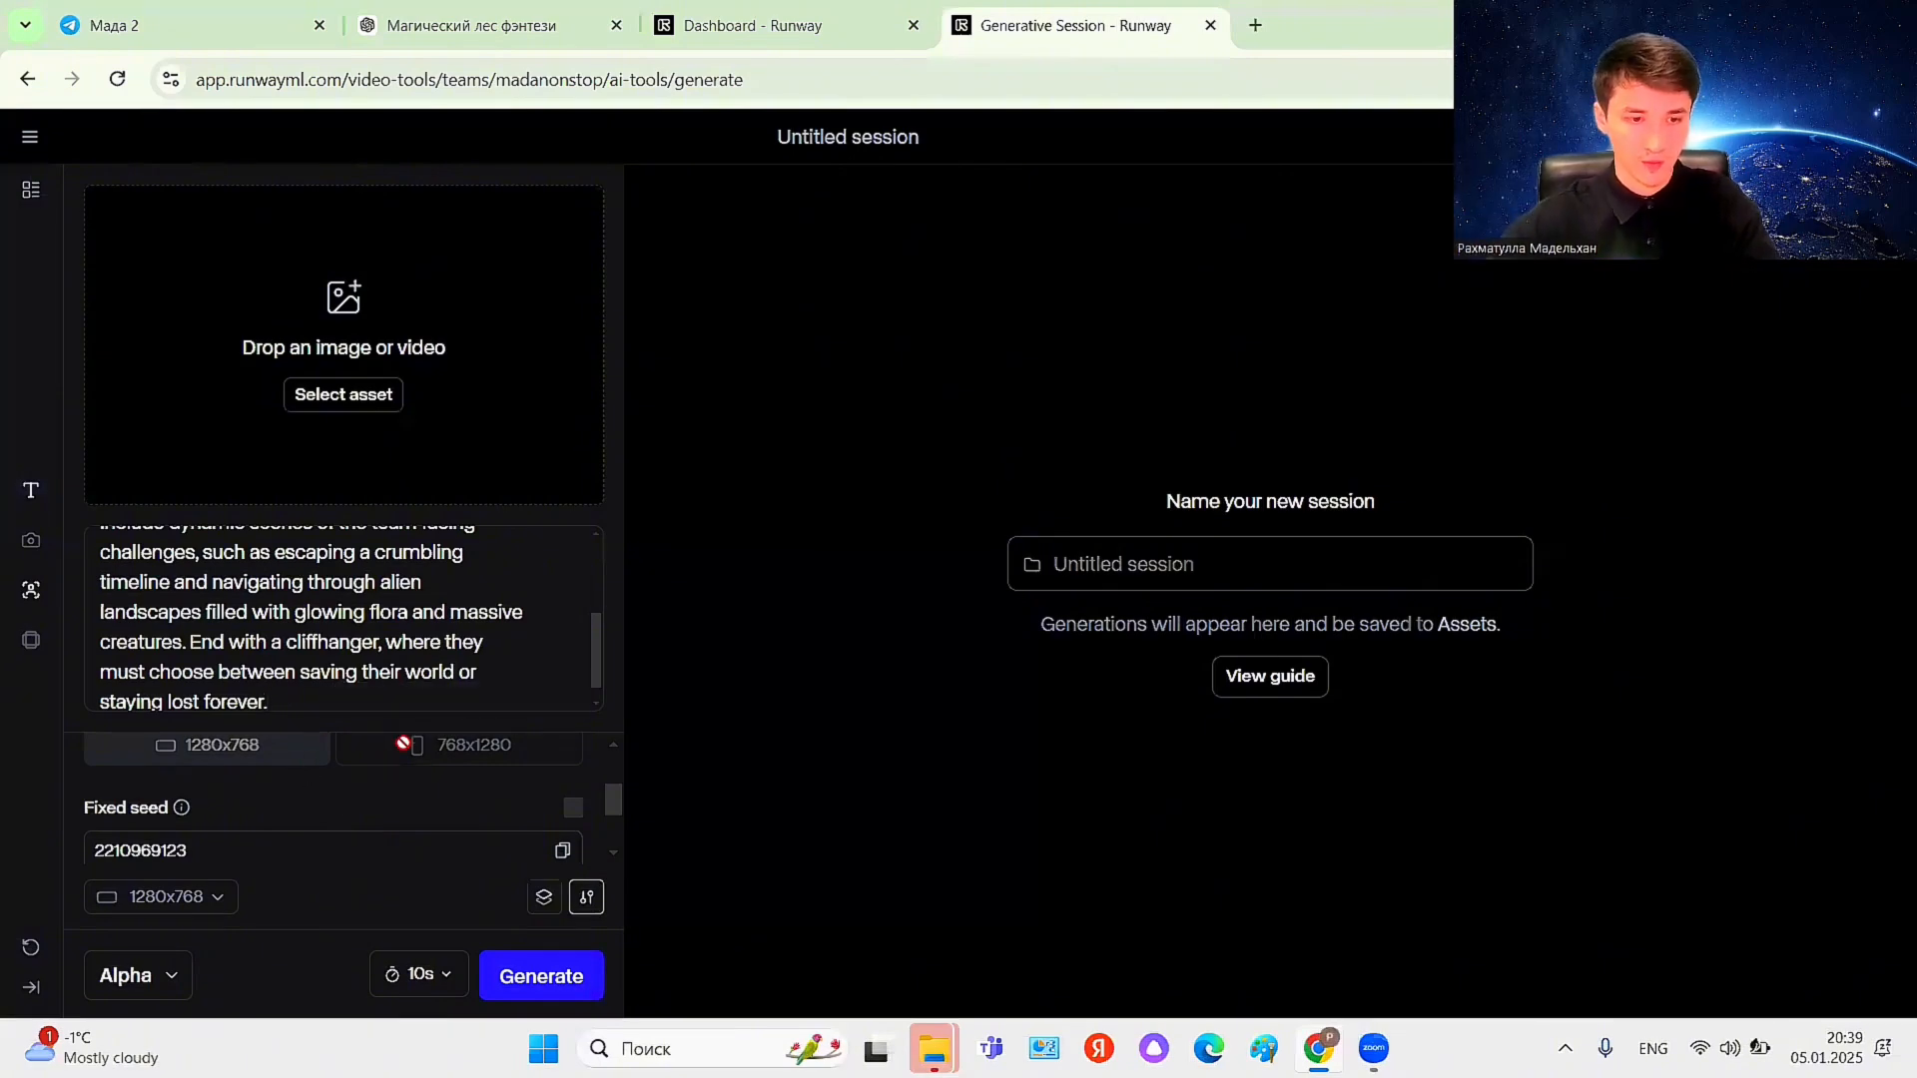
pyautogui.scroll(2, 295, 794)
pyautogui.scroll(-3, 296, 794)
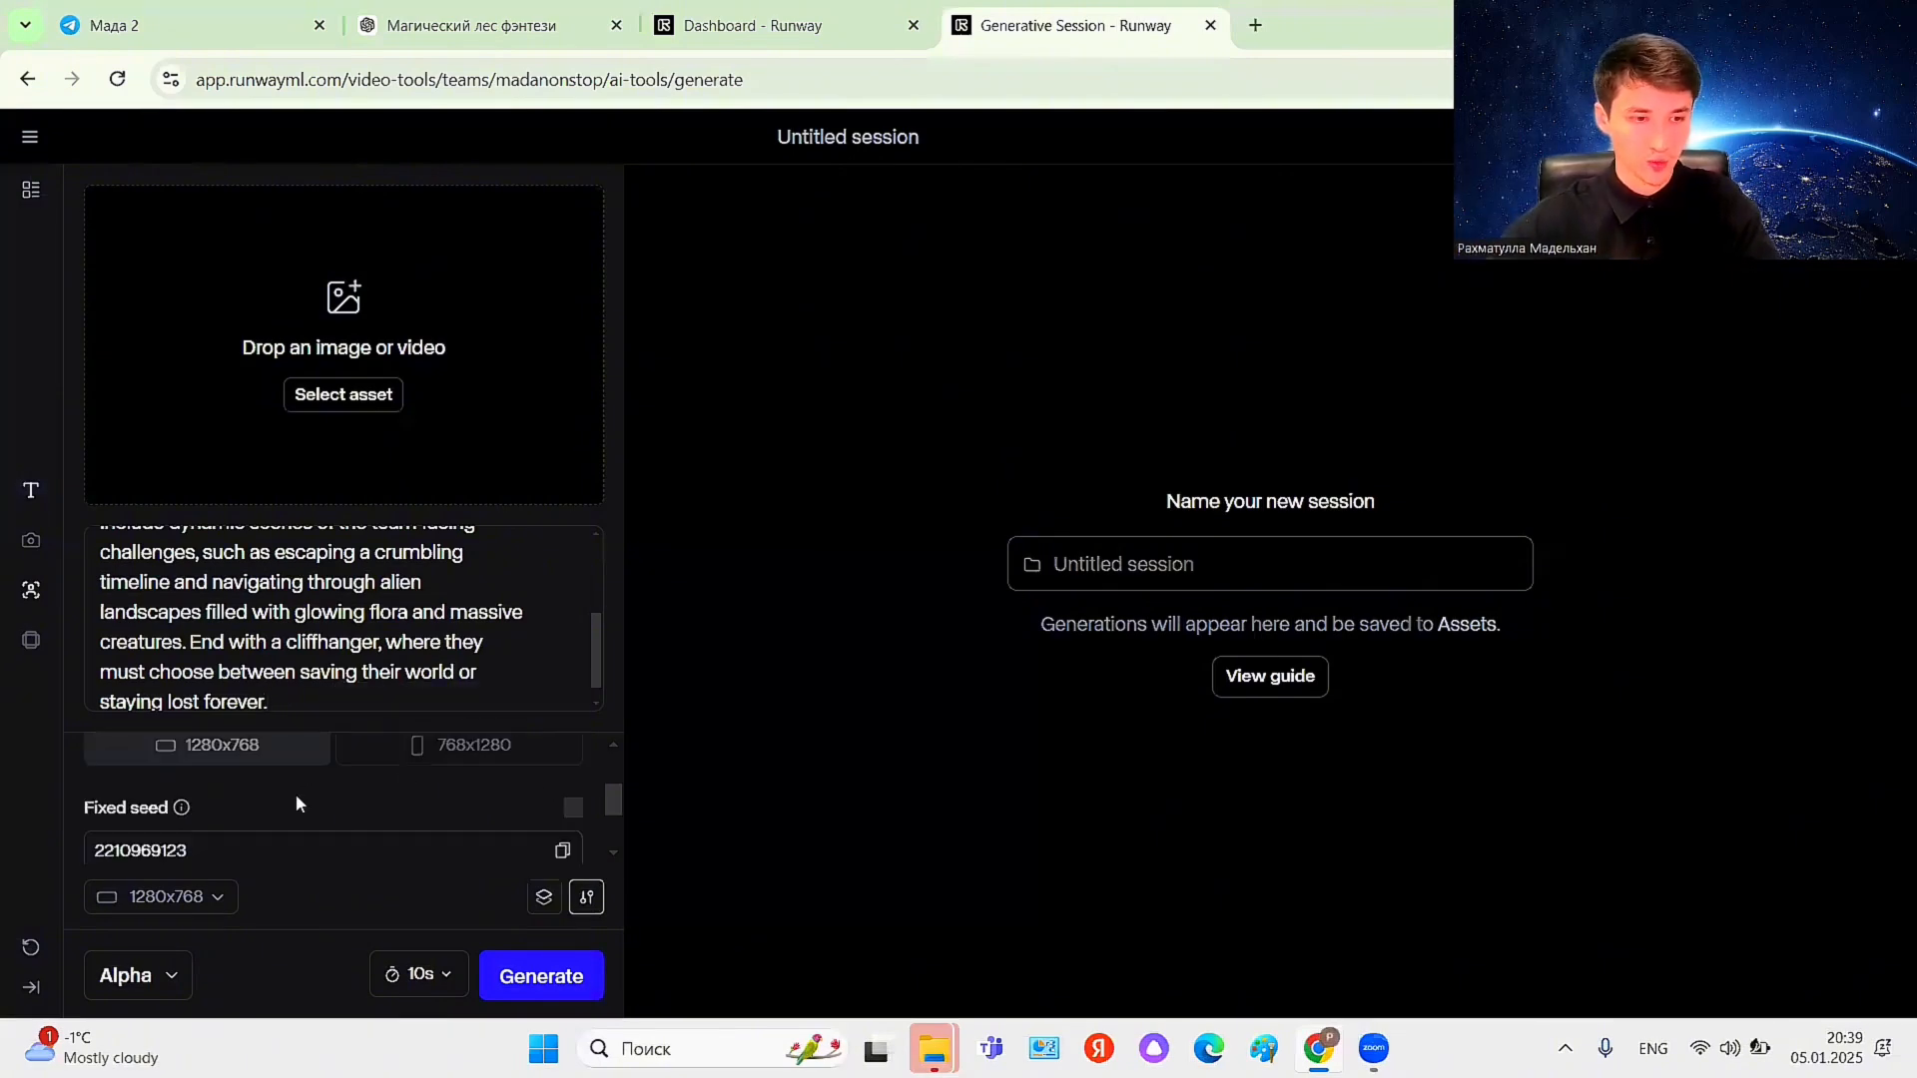
pyautogui.scroll(-1, 296, 793)
pyautogui.moveTo(229, 800); pyautogui.dragTo(86, 801)
pyautogui.click(167, 836)
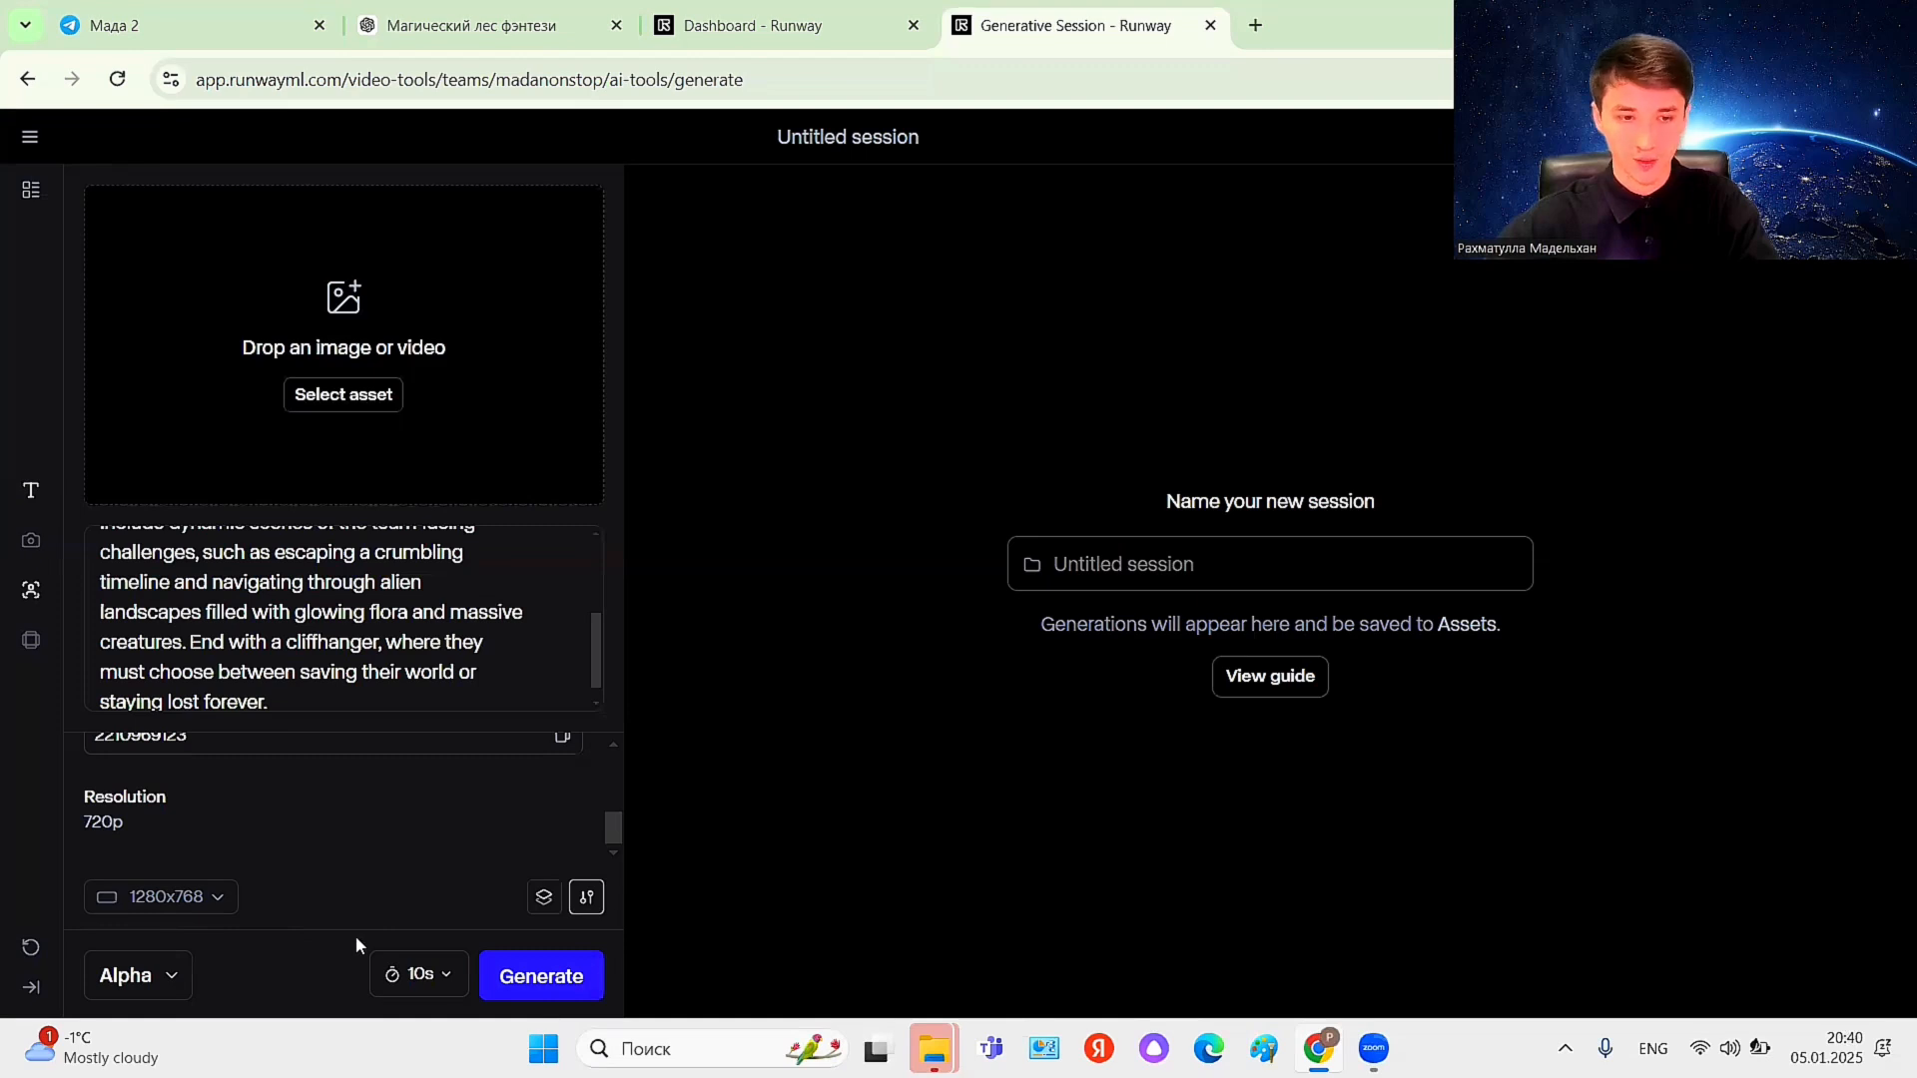
# - Set the video duration to 5 seconds and generate the video from the sci-fi explorers prompt
pyautogui.click(421, 981)
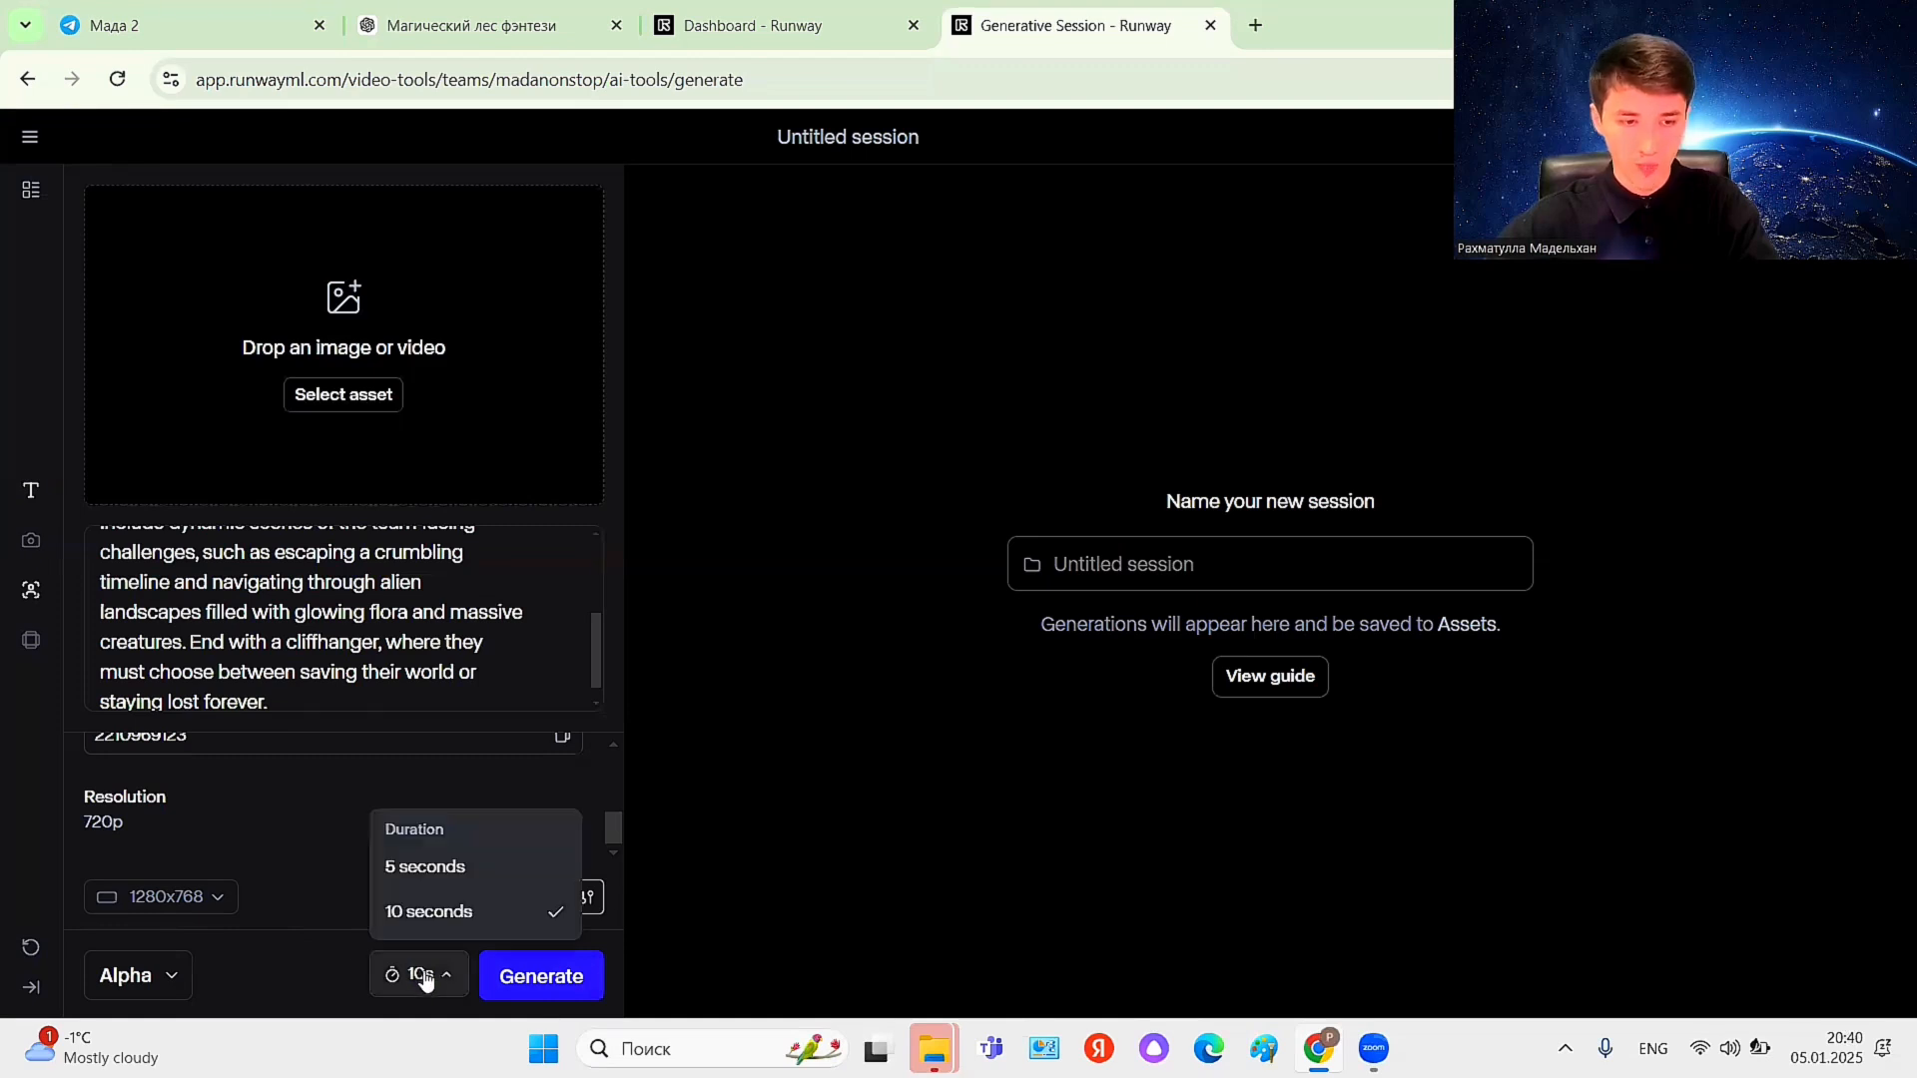
pyautogui.click(425, 868)
pyautogui.scroll(5, 424, 853)
pyautogui.scroll(3, 447, 687)
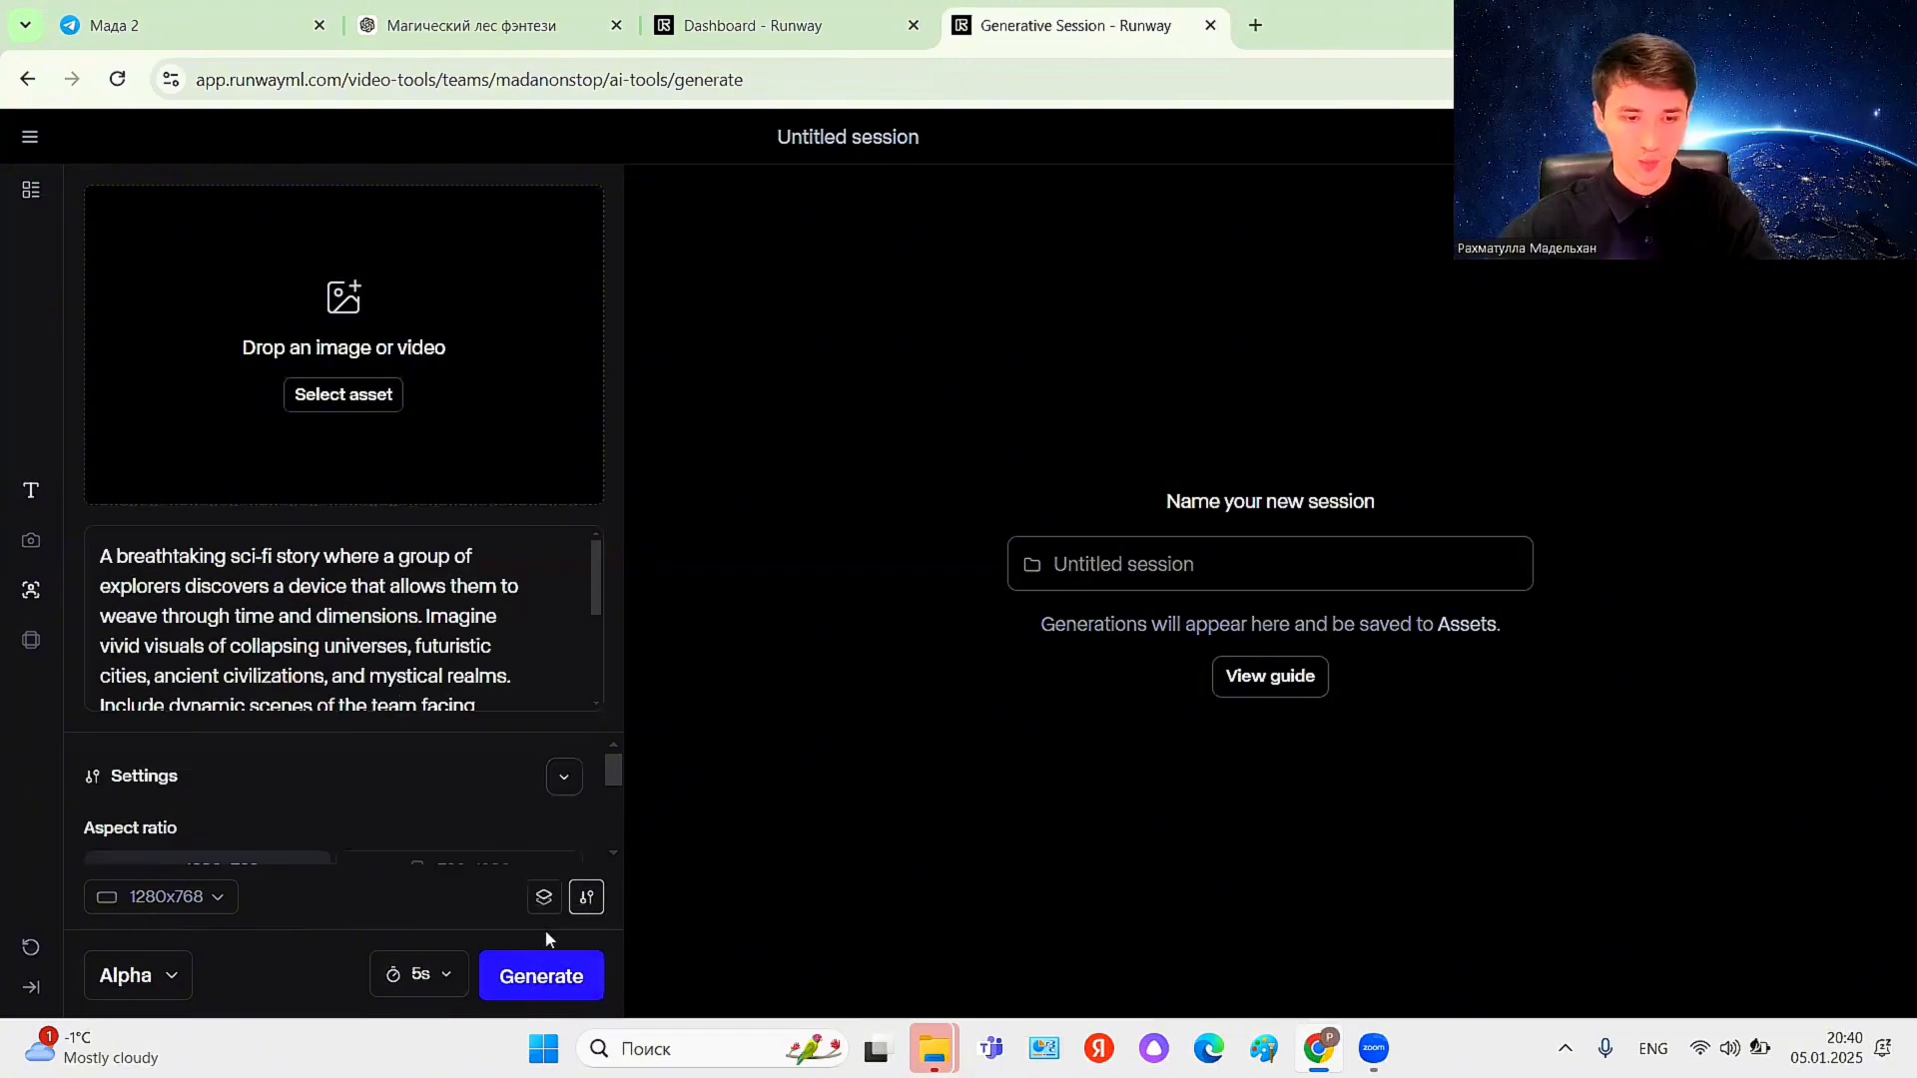
pyautogui.click(548, 973)
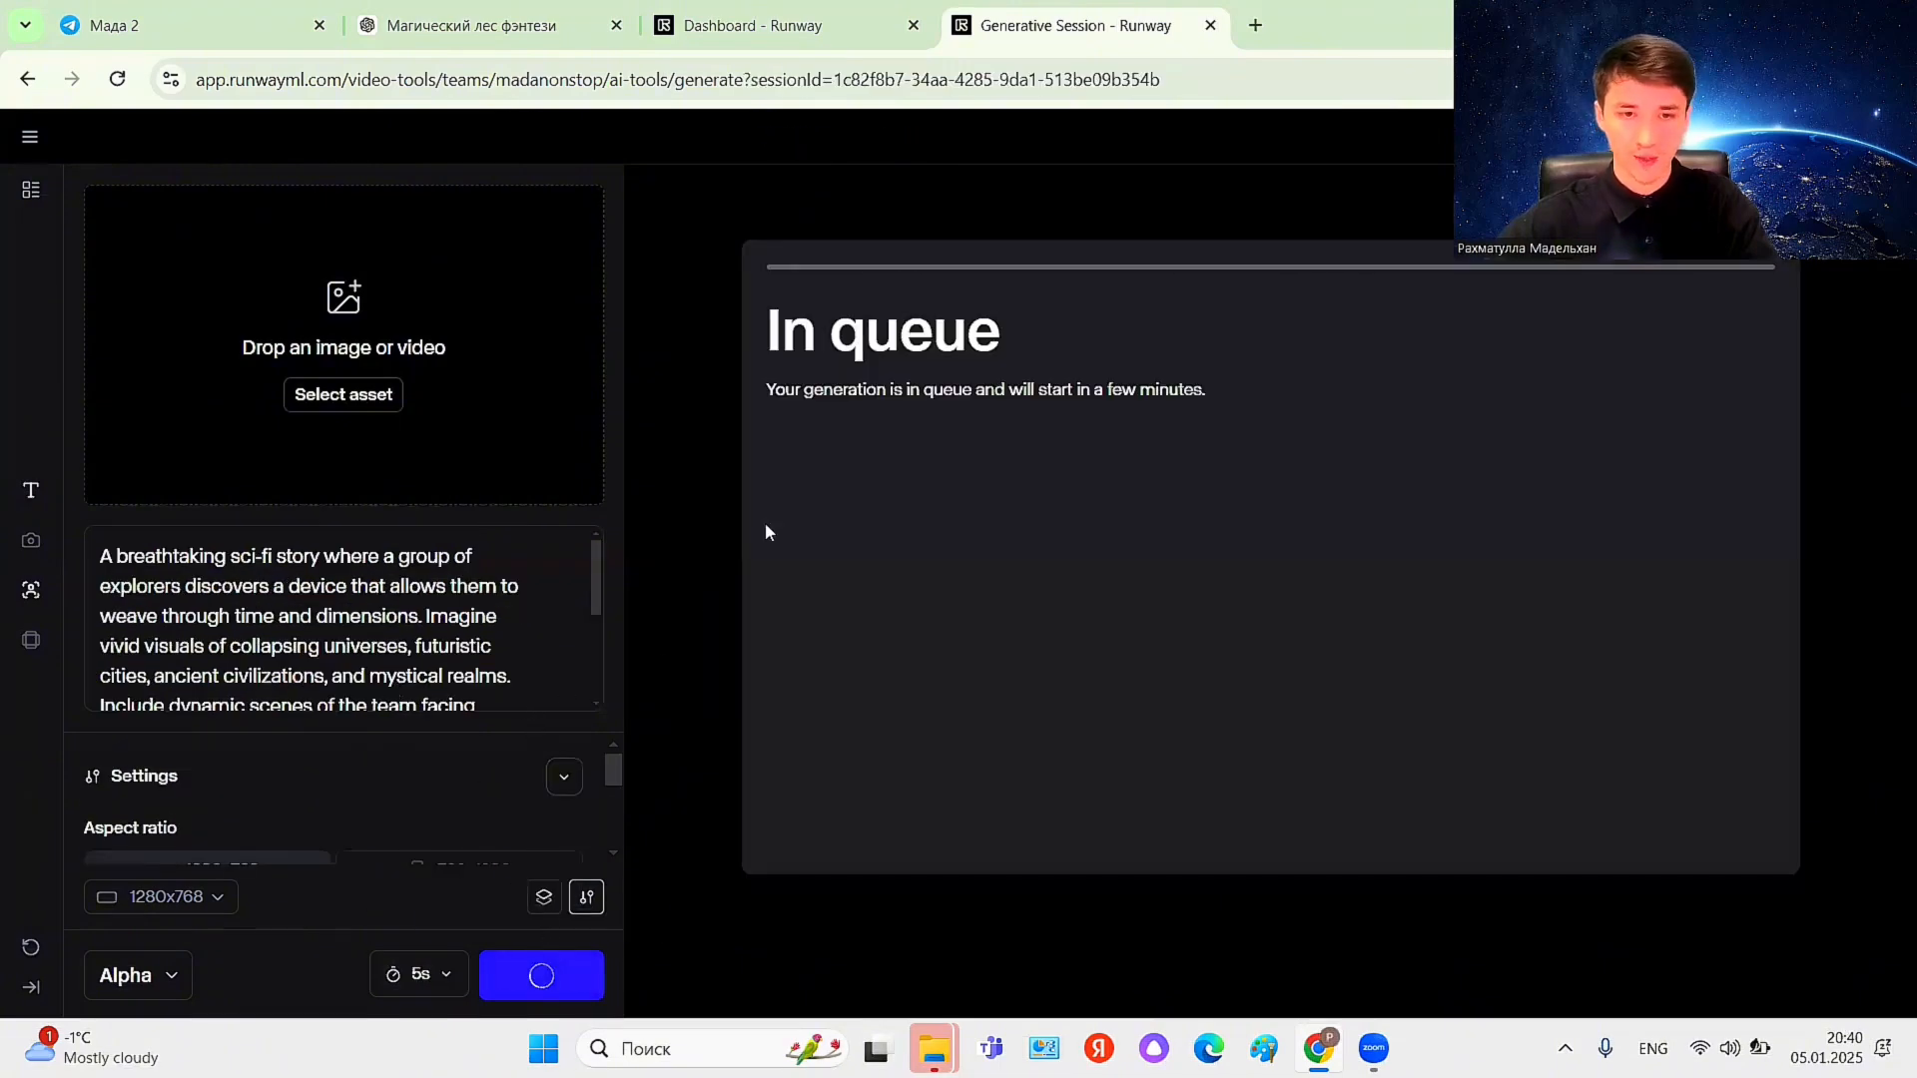
pyautogui.moveTo(1028, 333); pyautogui.dragTo(763, 330)
pyautogui.click(1104, 338)
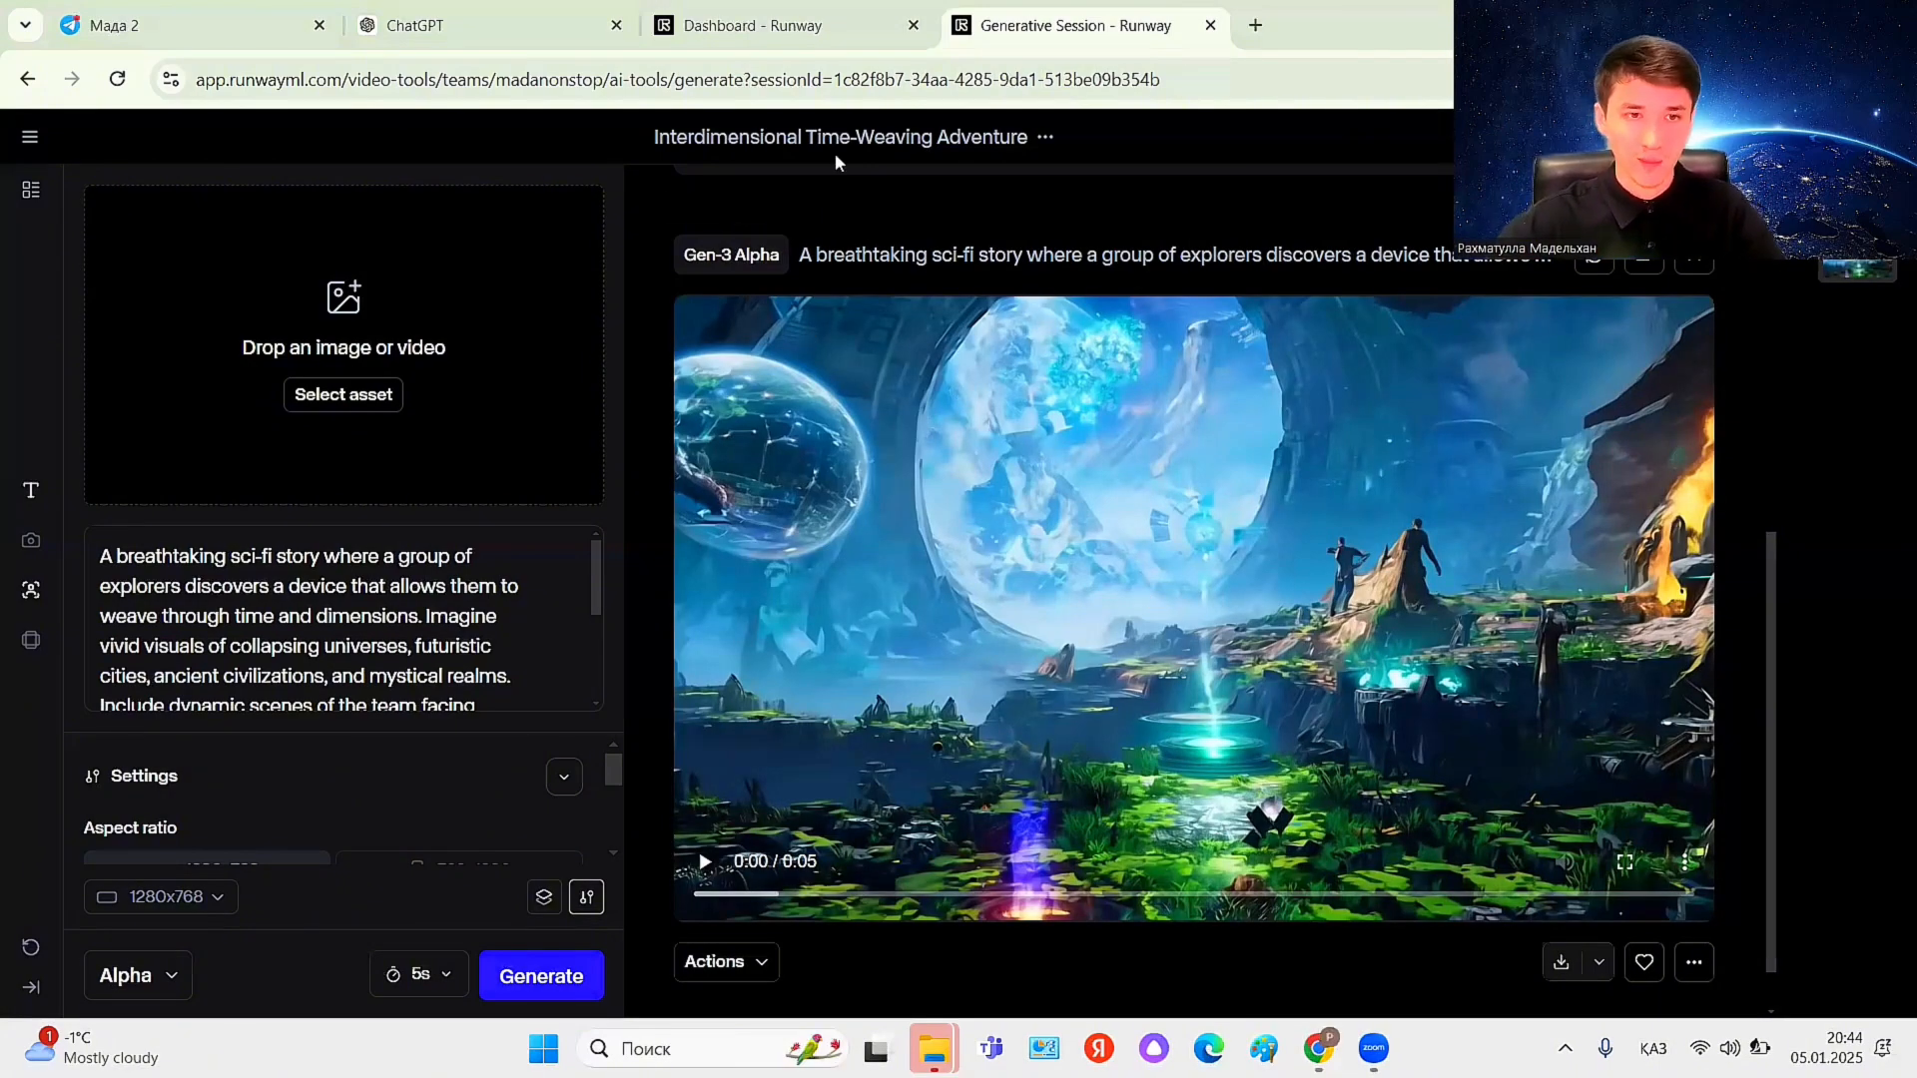
# - Copy the "The Elemental Warrior: Rise of the Phoenix" prompt from the "Магический лес фэнтези" chat in ChatGPT
pyautogui.click(559, 25)
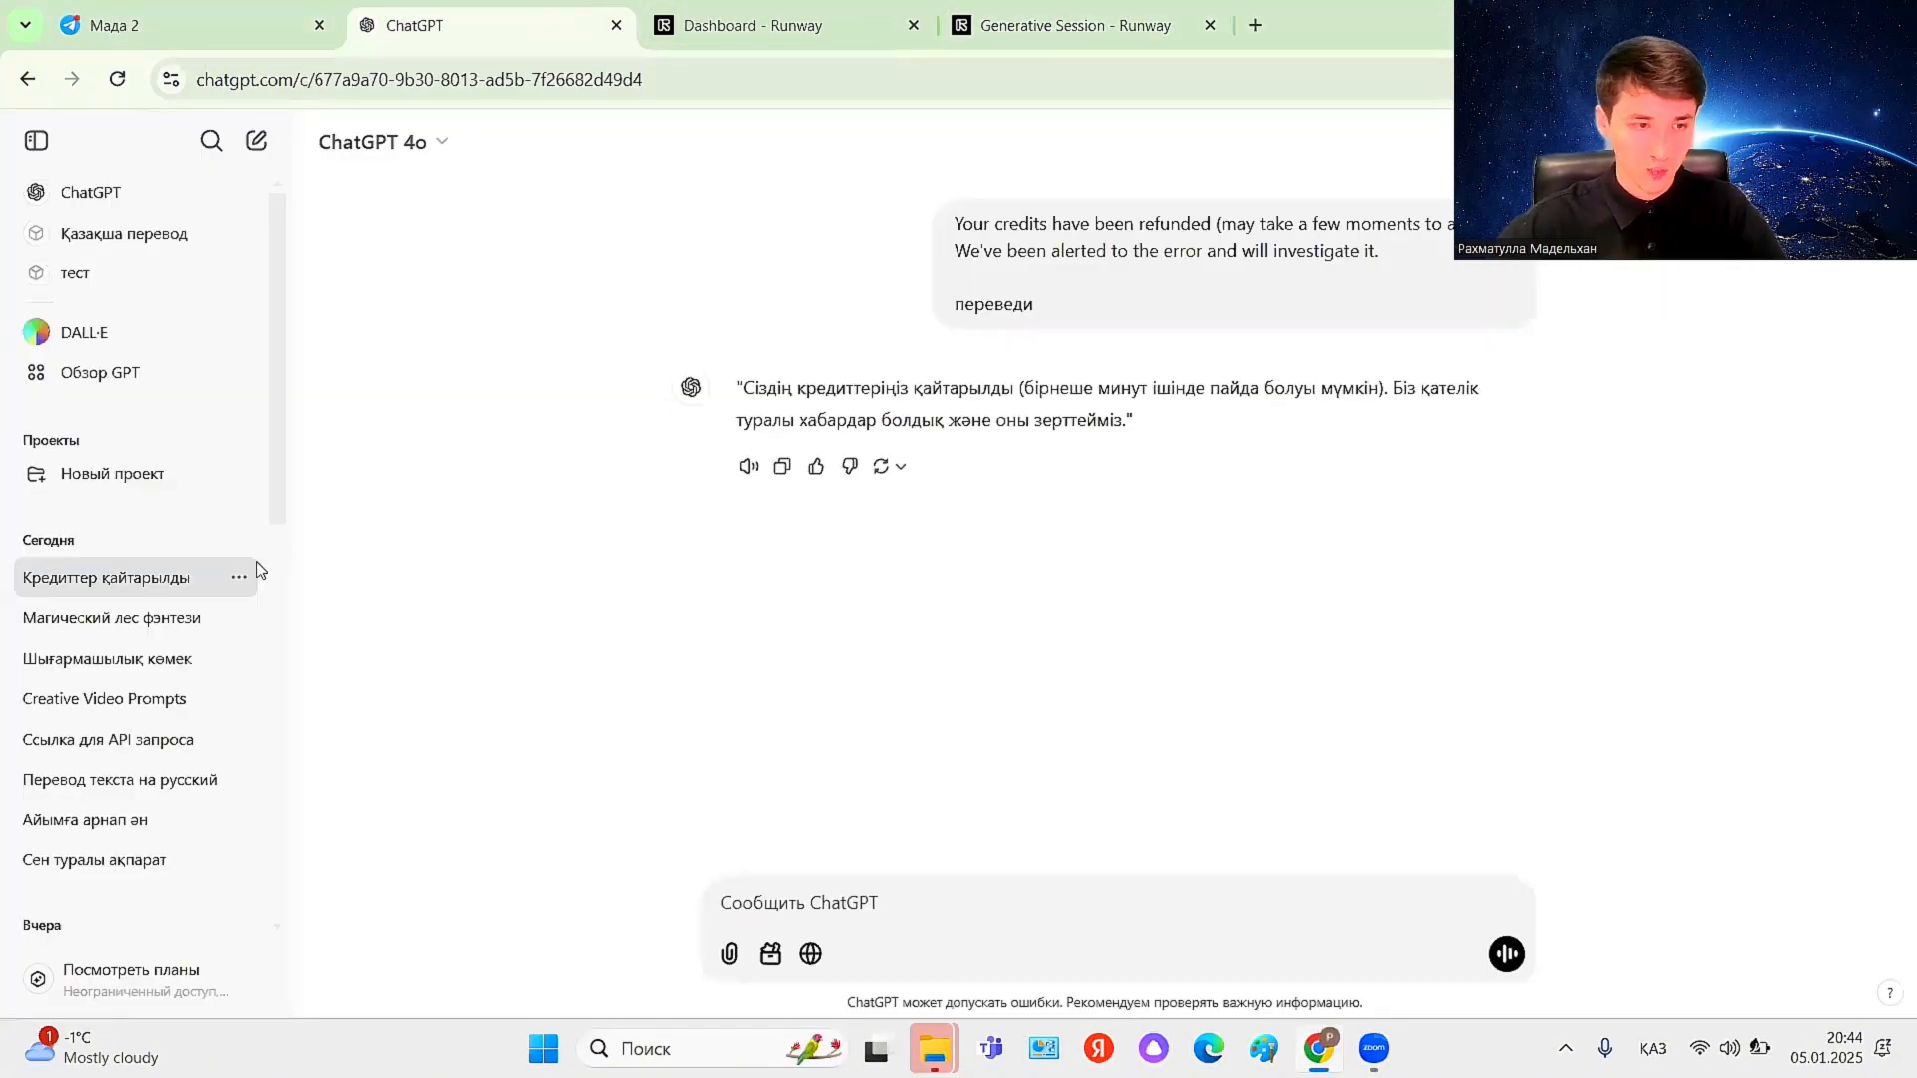
pyautogui.click(140, 612)
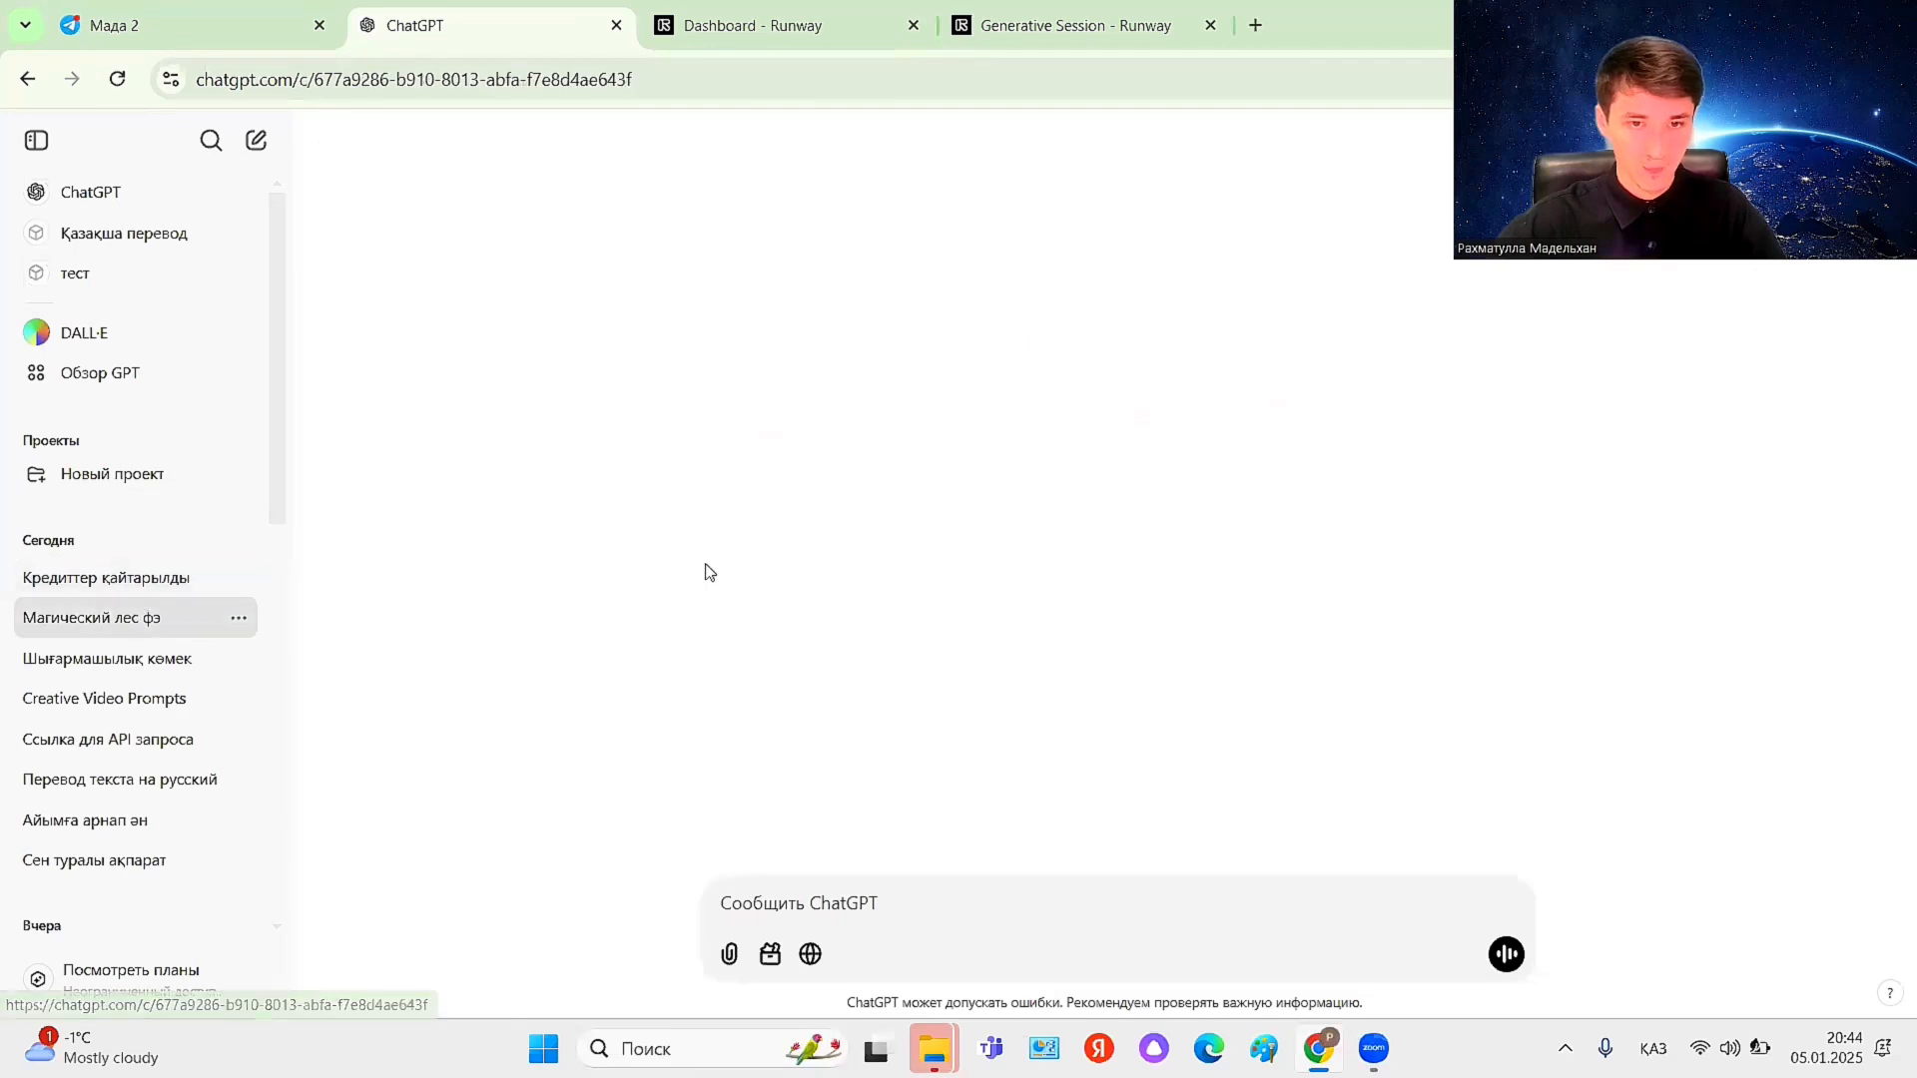
pyautogui.click(161, 655)
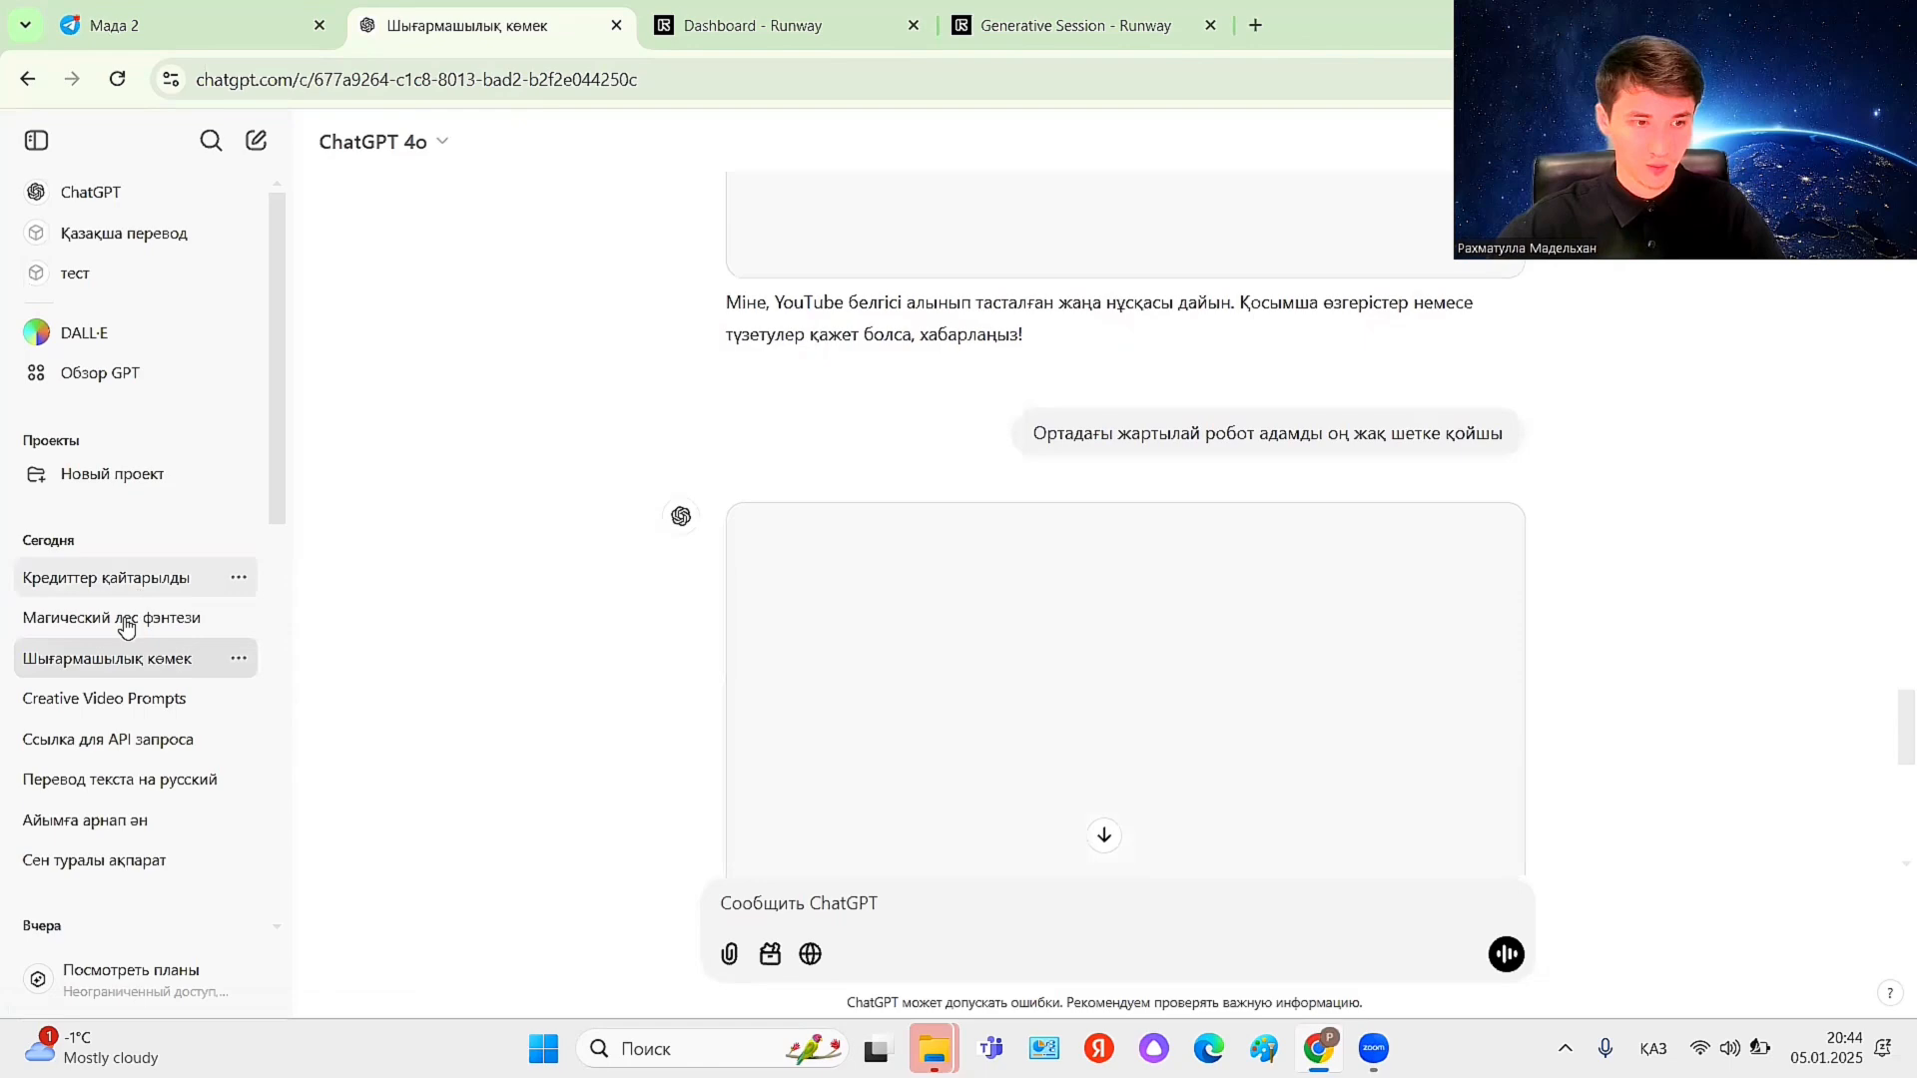
pyautogui.scroll(10, 953, 552)
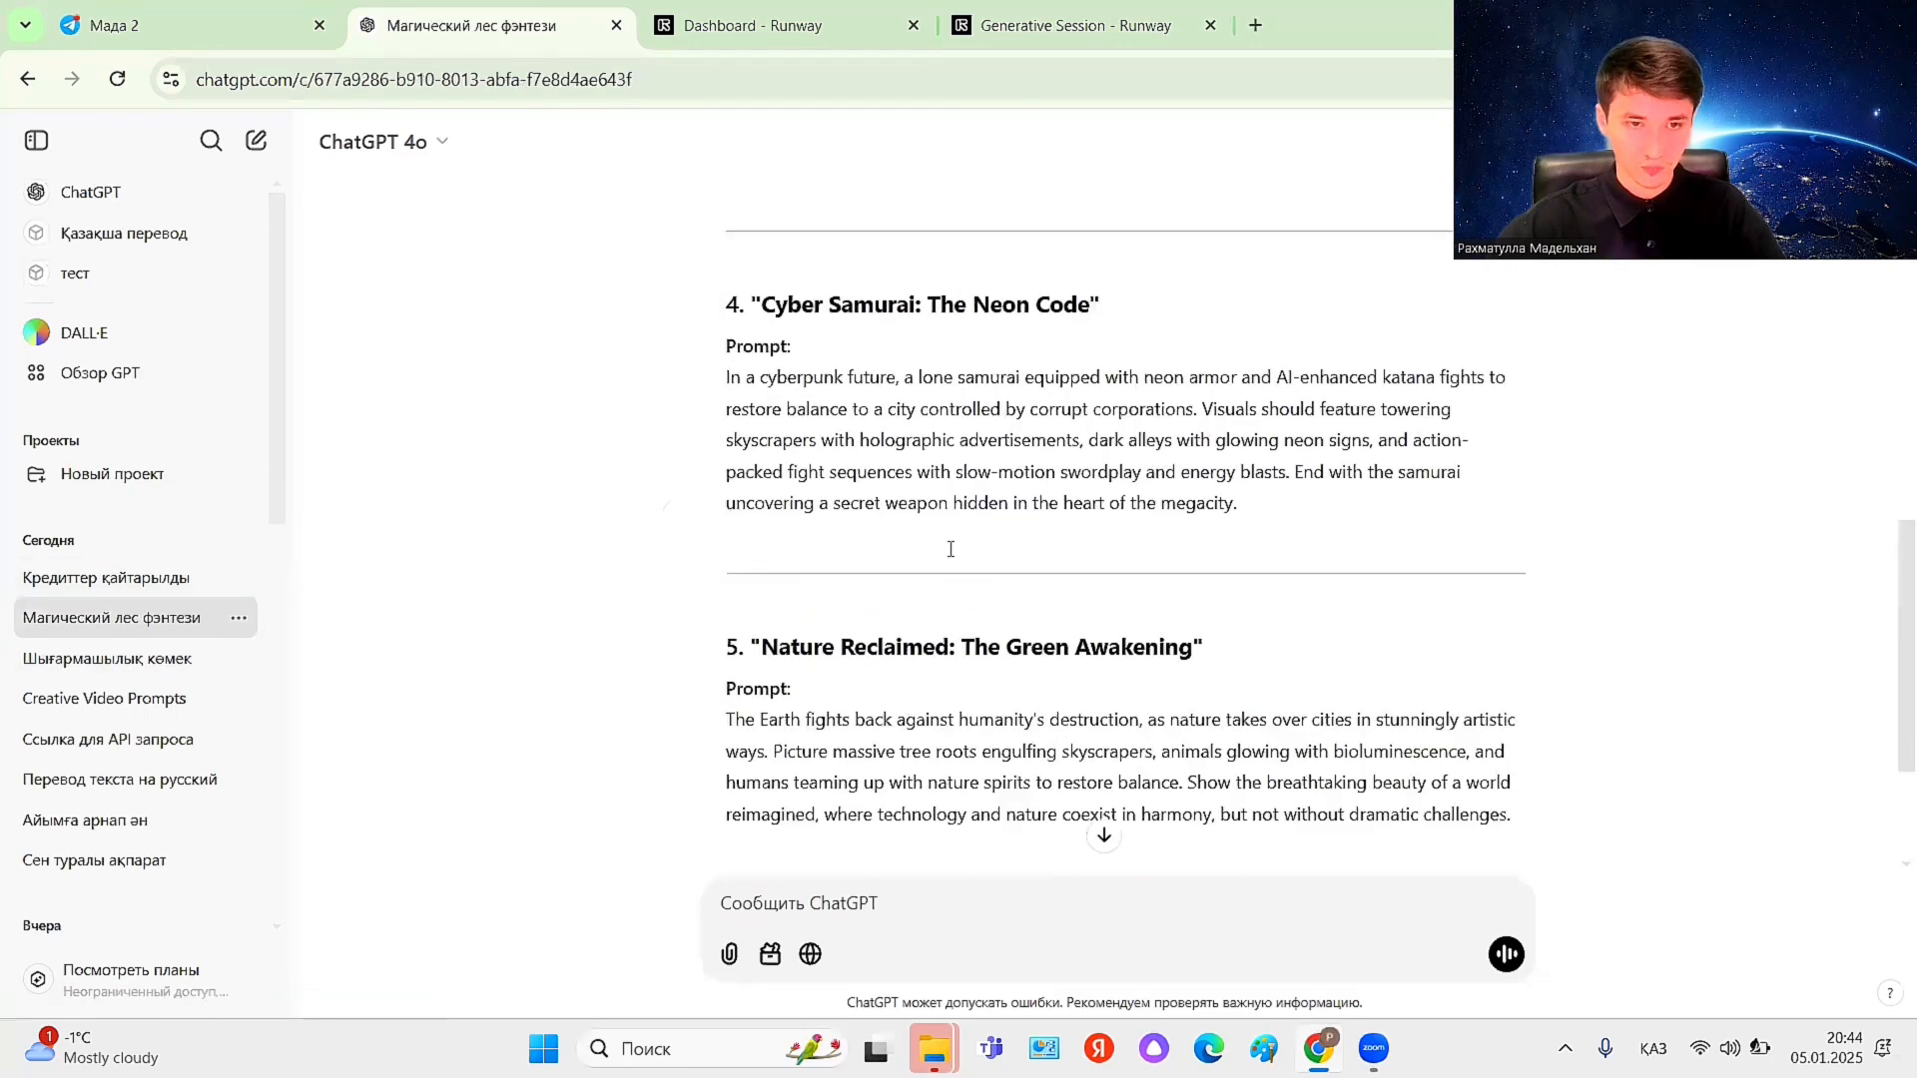
pyautogui.moveTo(726, 595); pyautogui.dragTo(1432, 714)
# - Replace the shot description in Runway with the copied fantasy warrior prompt and generate the second video
pyautogui.click(998, 24)
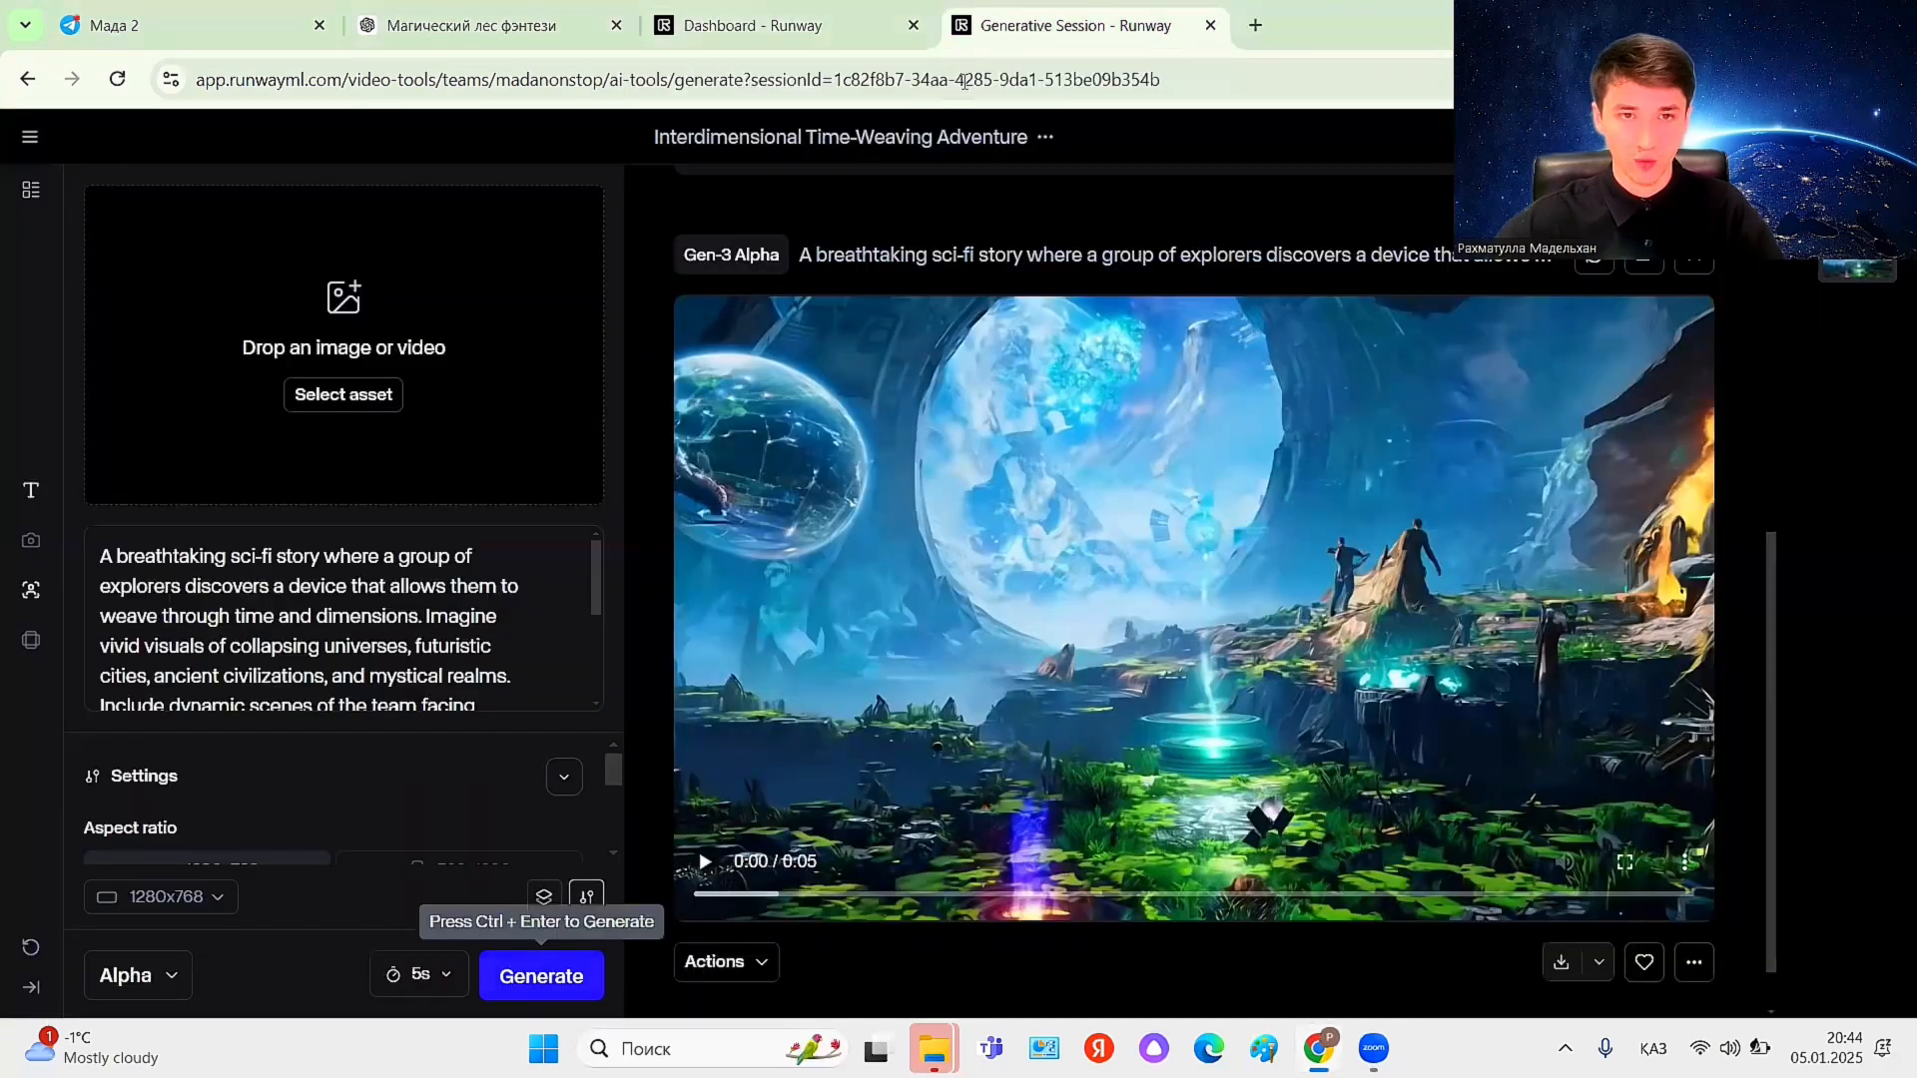
pyautogui.click(379, 644)
pyautogui.hotkey('ctrl', 'a')
pyautogui.hotkey('ctrl', 'v')
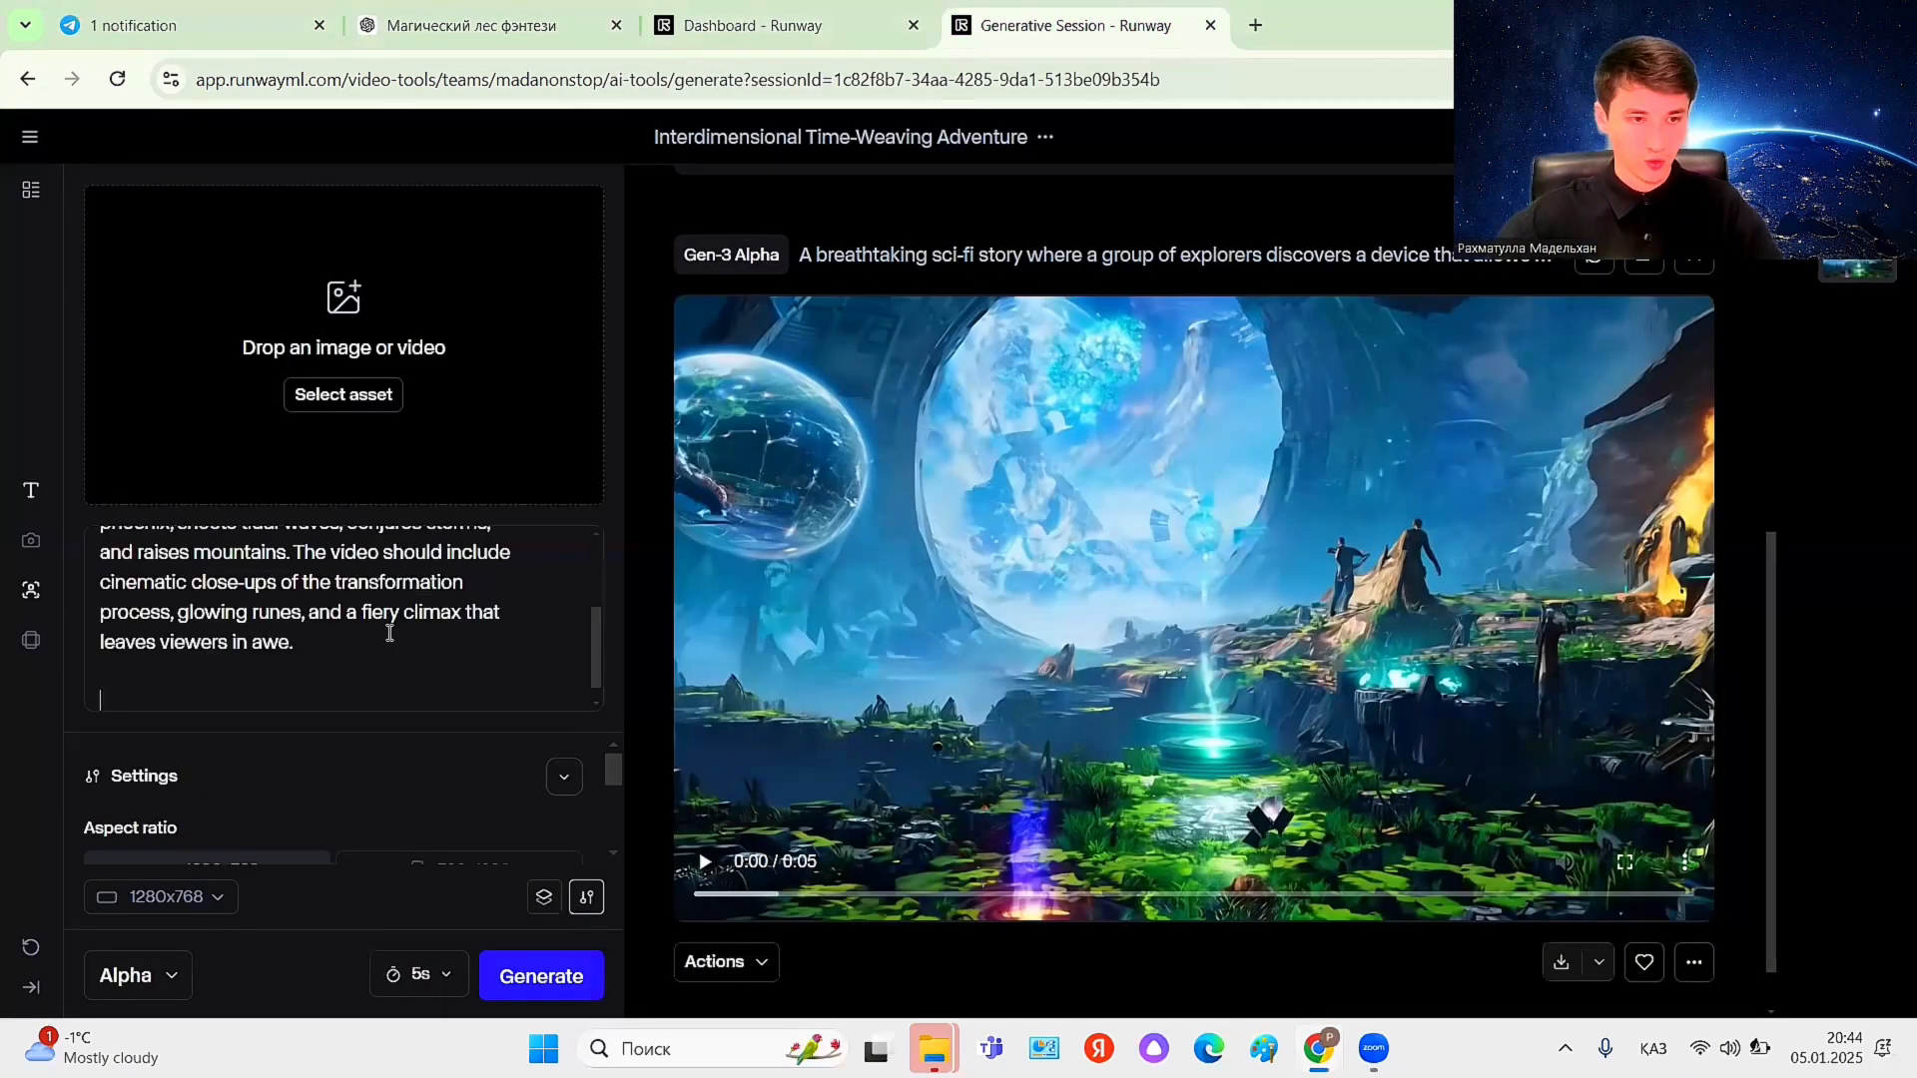
pyautogui.scroll(2, 351, 686)
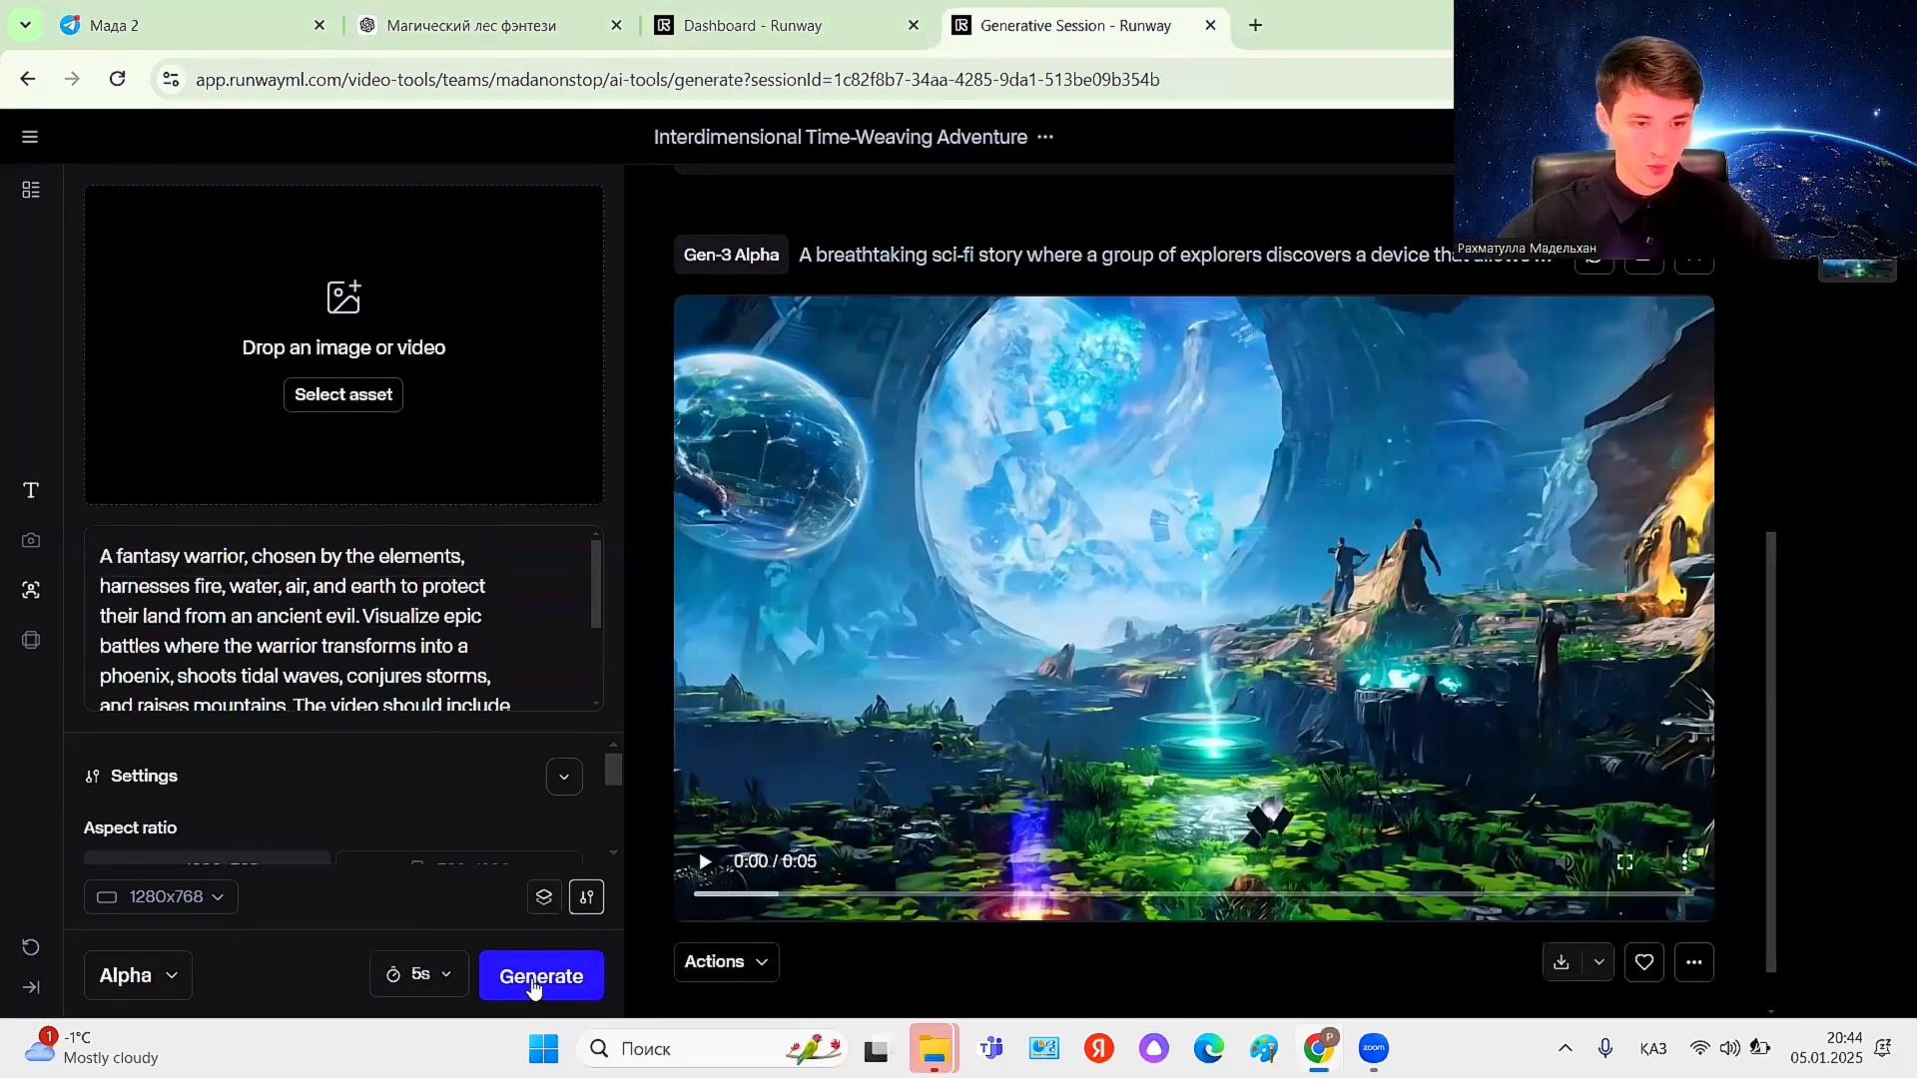
pyautogui.click(539, 976)
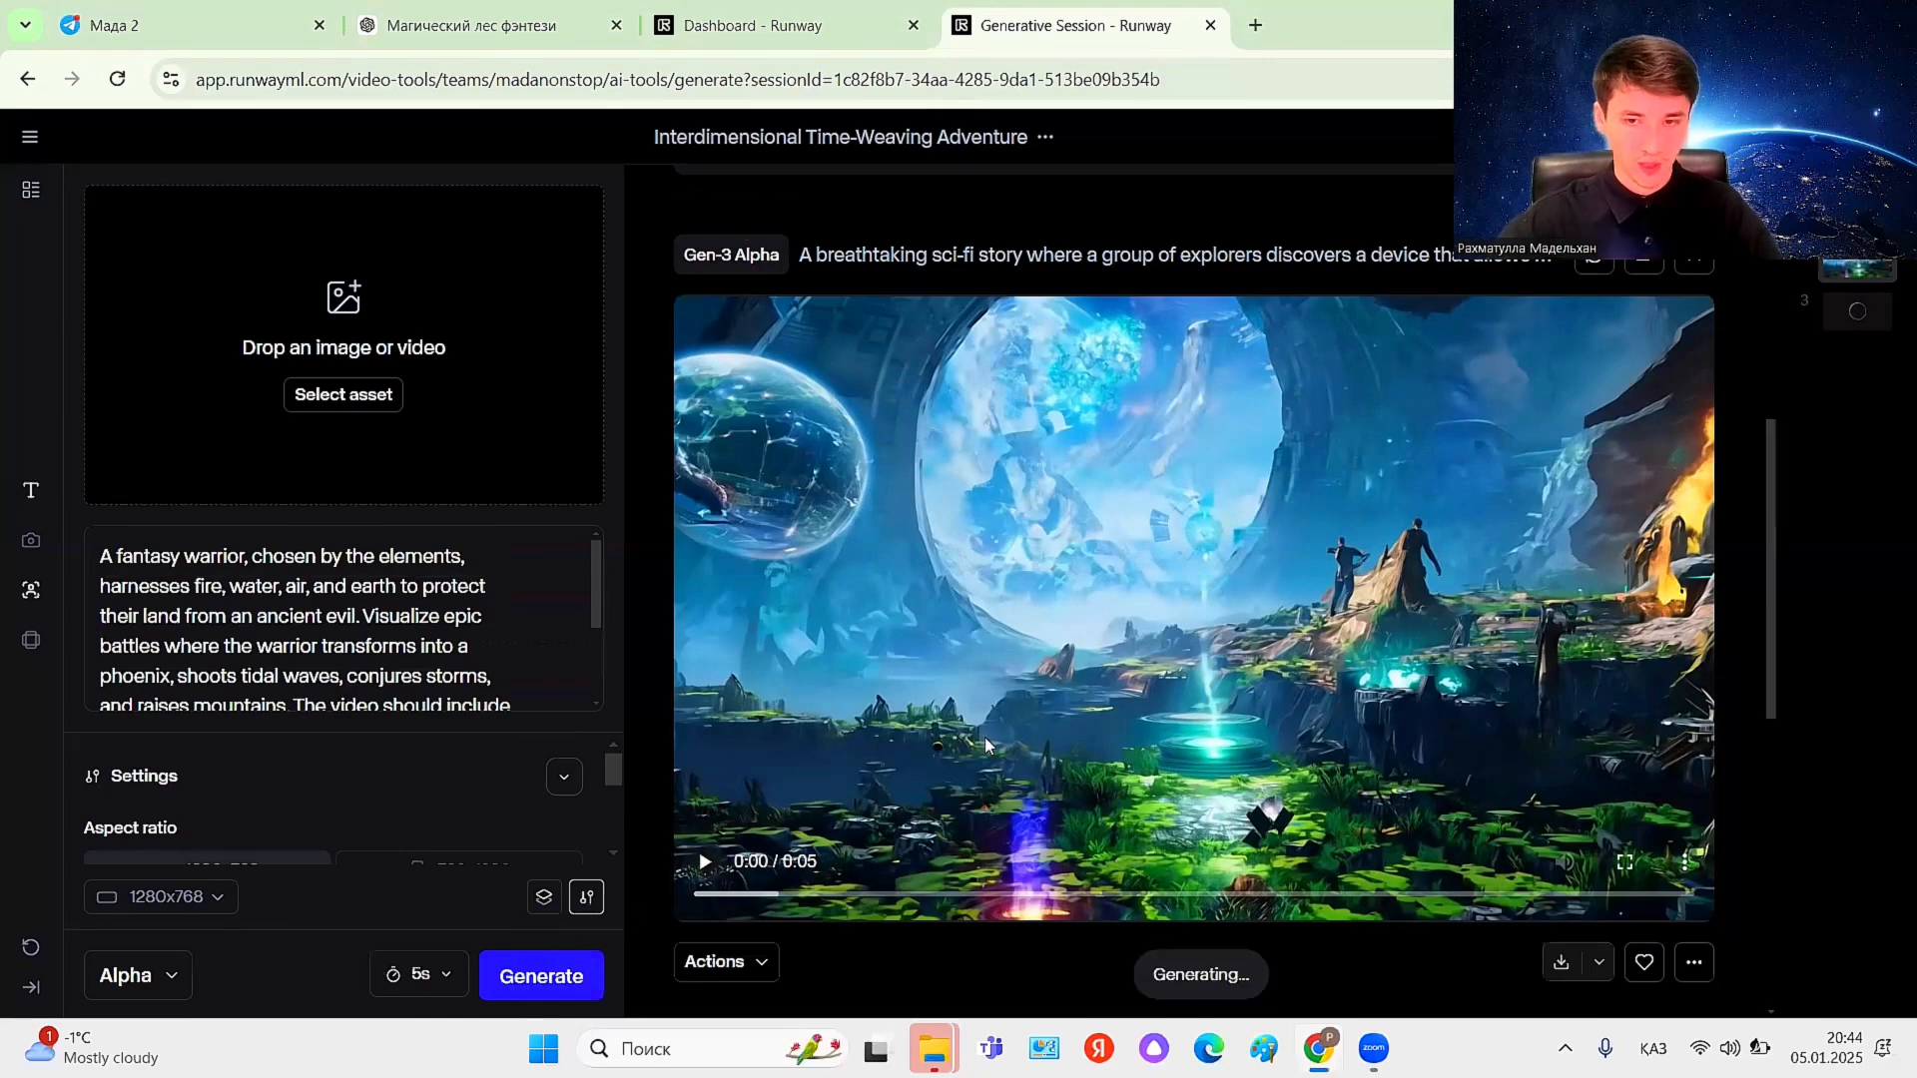
# - Watch the sci-fi explorers video in full screen, then view the fantasy warrior generation below it
pyautogui.scroll(3, 992, 714)
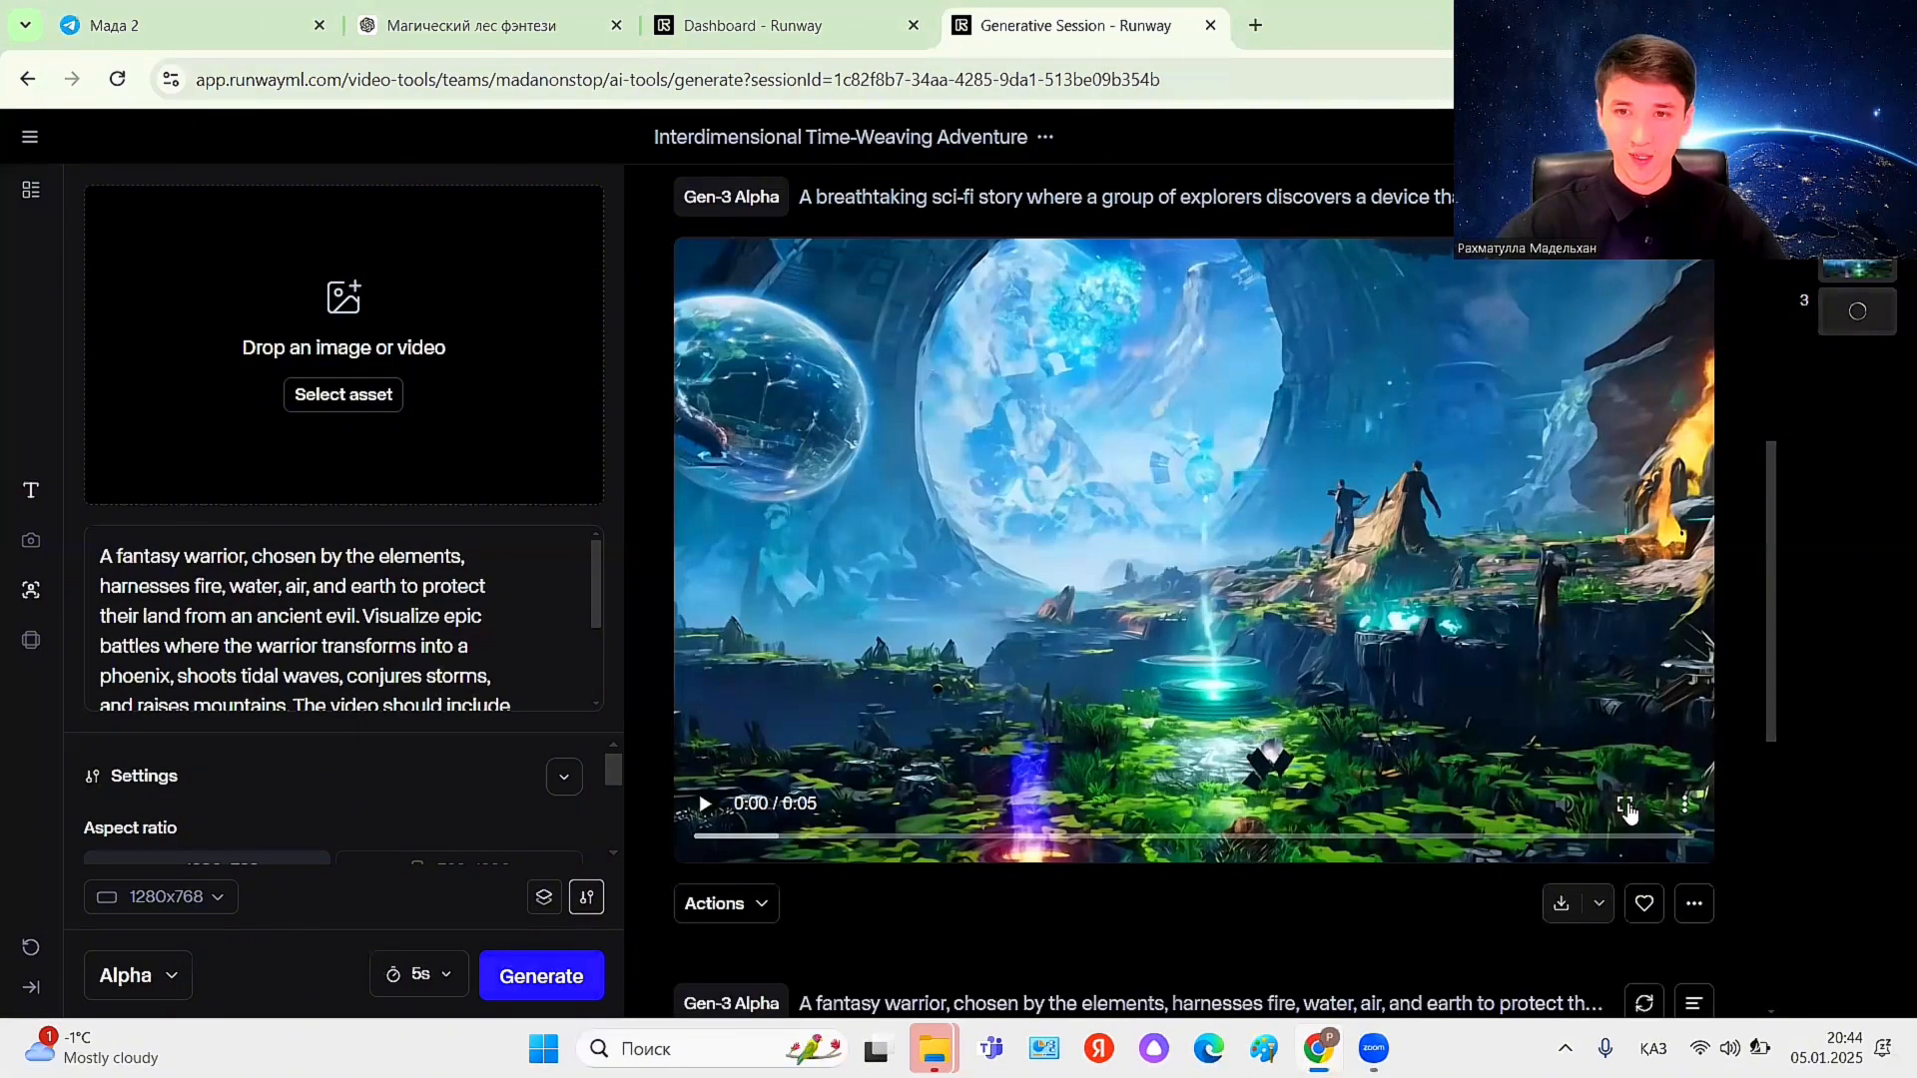
pyautogui.doubleClick(1490, 749)
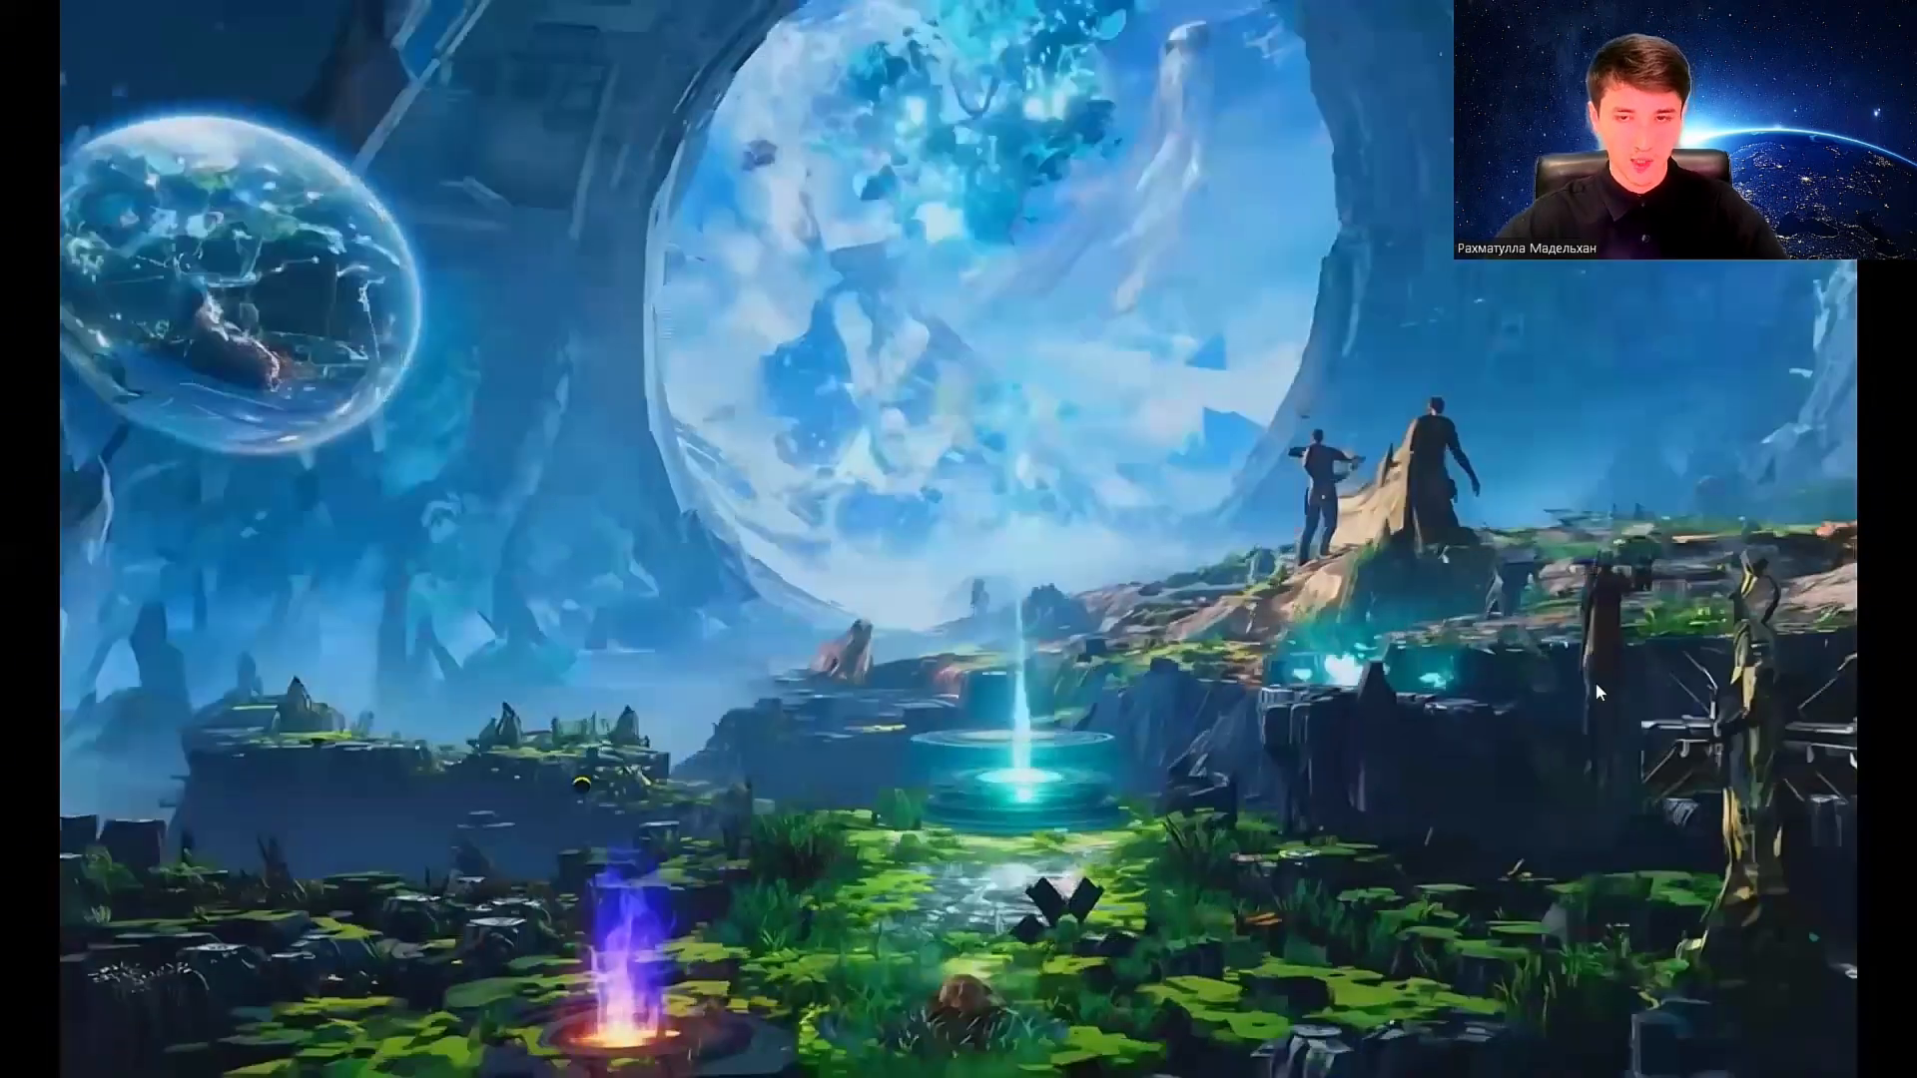
pyautogui.press('Escape')
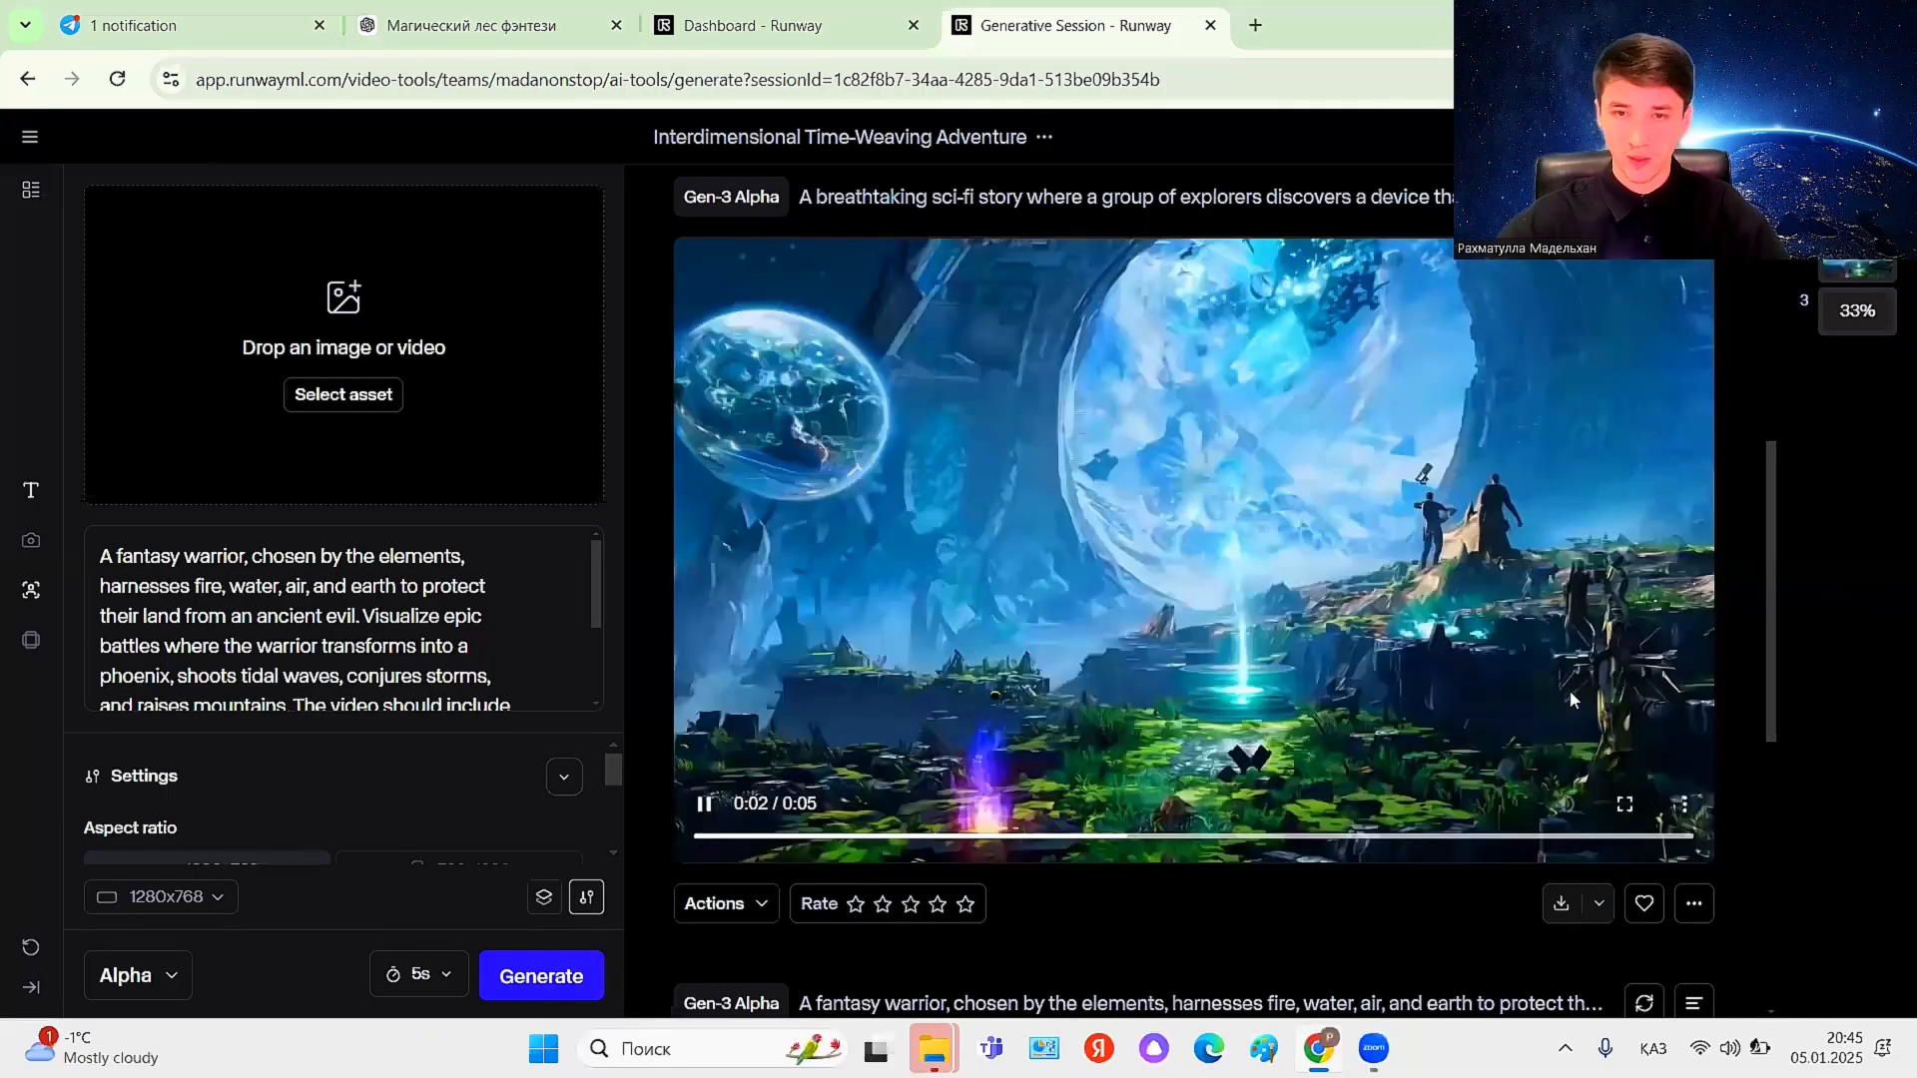
pyautogui.scroll(-3, 1645, 667)
pyautogui.scroll(3, 1431, 621)
pyautogui.scroll(-7, 1431, 621)
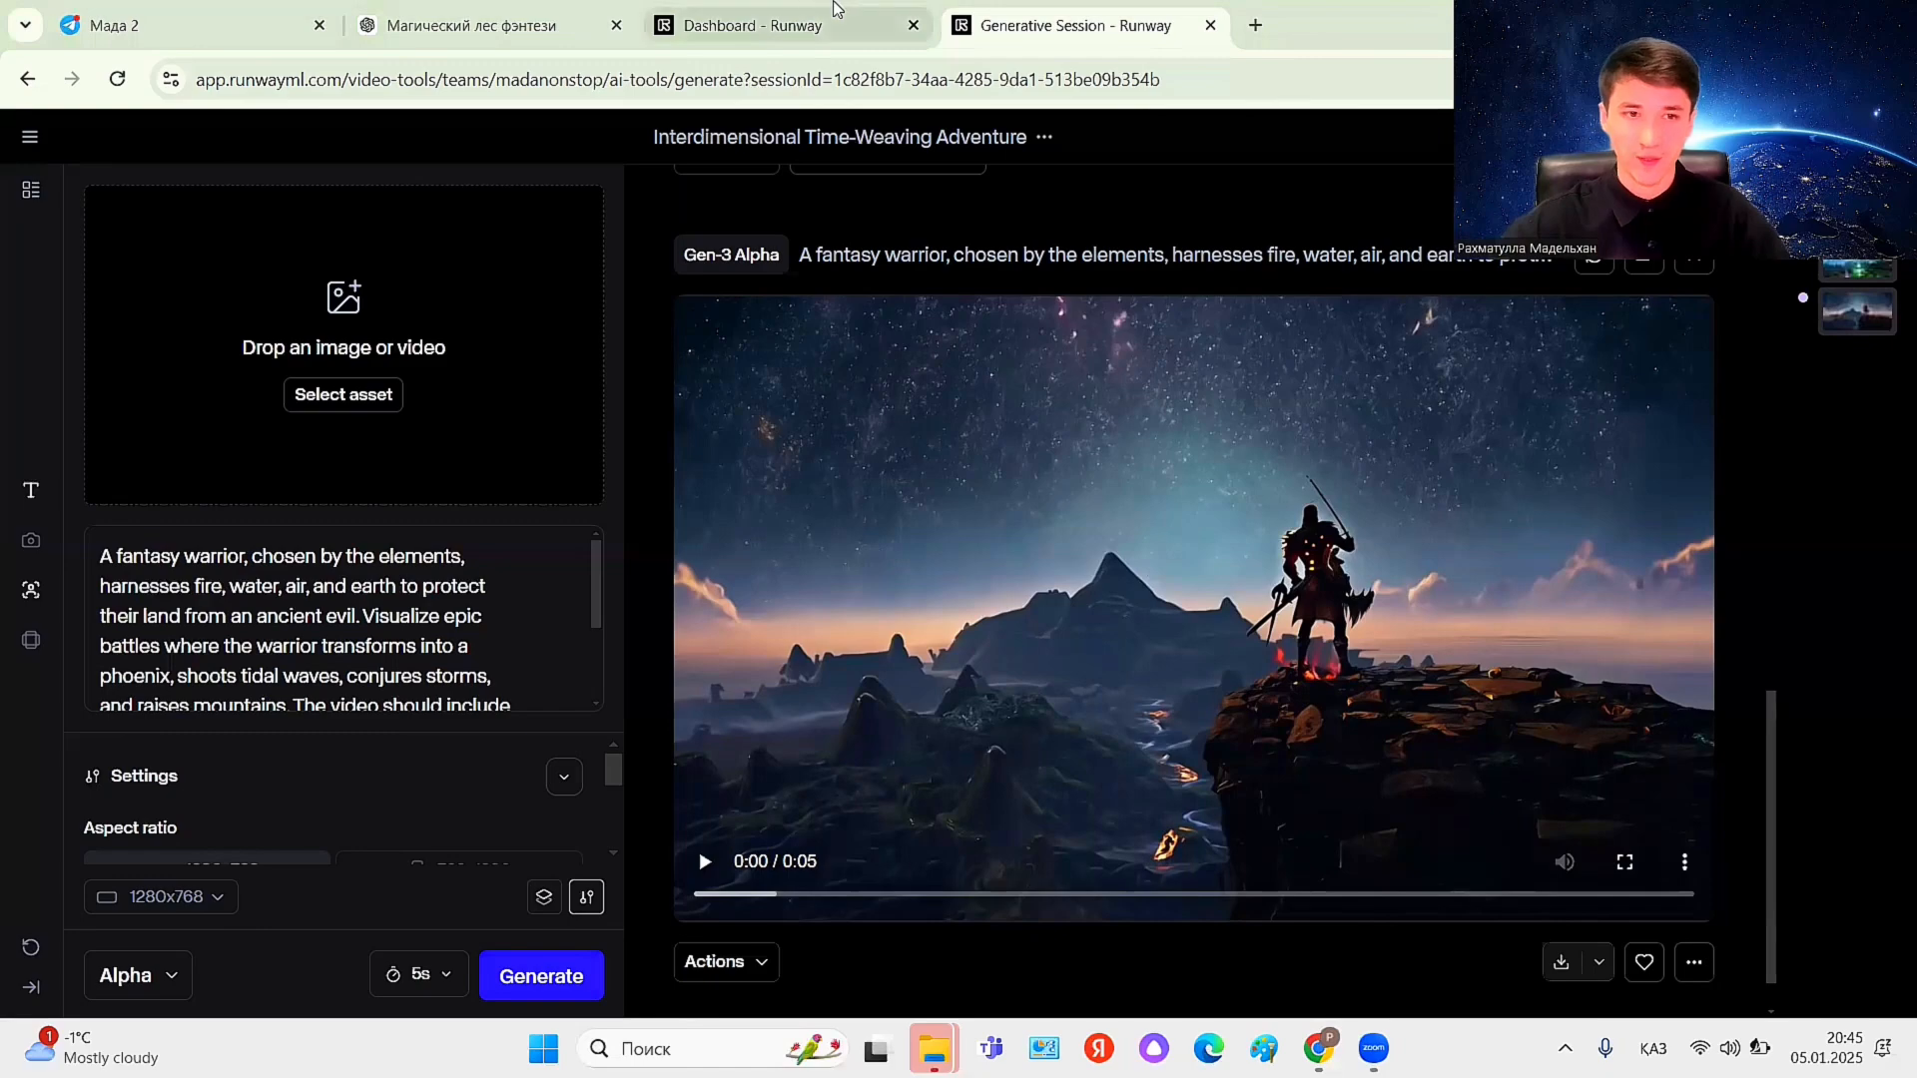
# - Copy the "Urban Legends: The Forgotten Train" prompt from the "Магический лес фэнтези" chat in ChatGPT
pyautogui.click(469, 25)
pyautogui.scroll(-5, 860, 581)
pyautogui.moveTo(835, 539); pyautogui.dragTo(717, 415)
pyautogui.hotkey('ctrl', 'c')
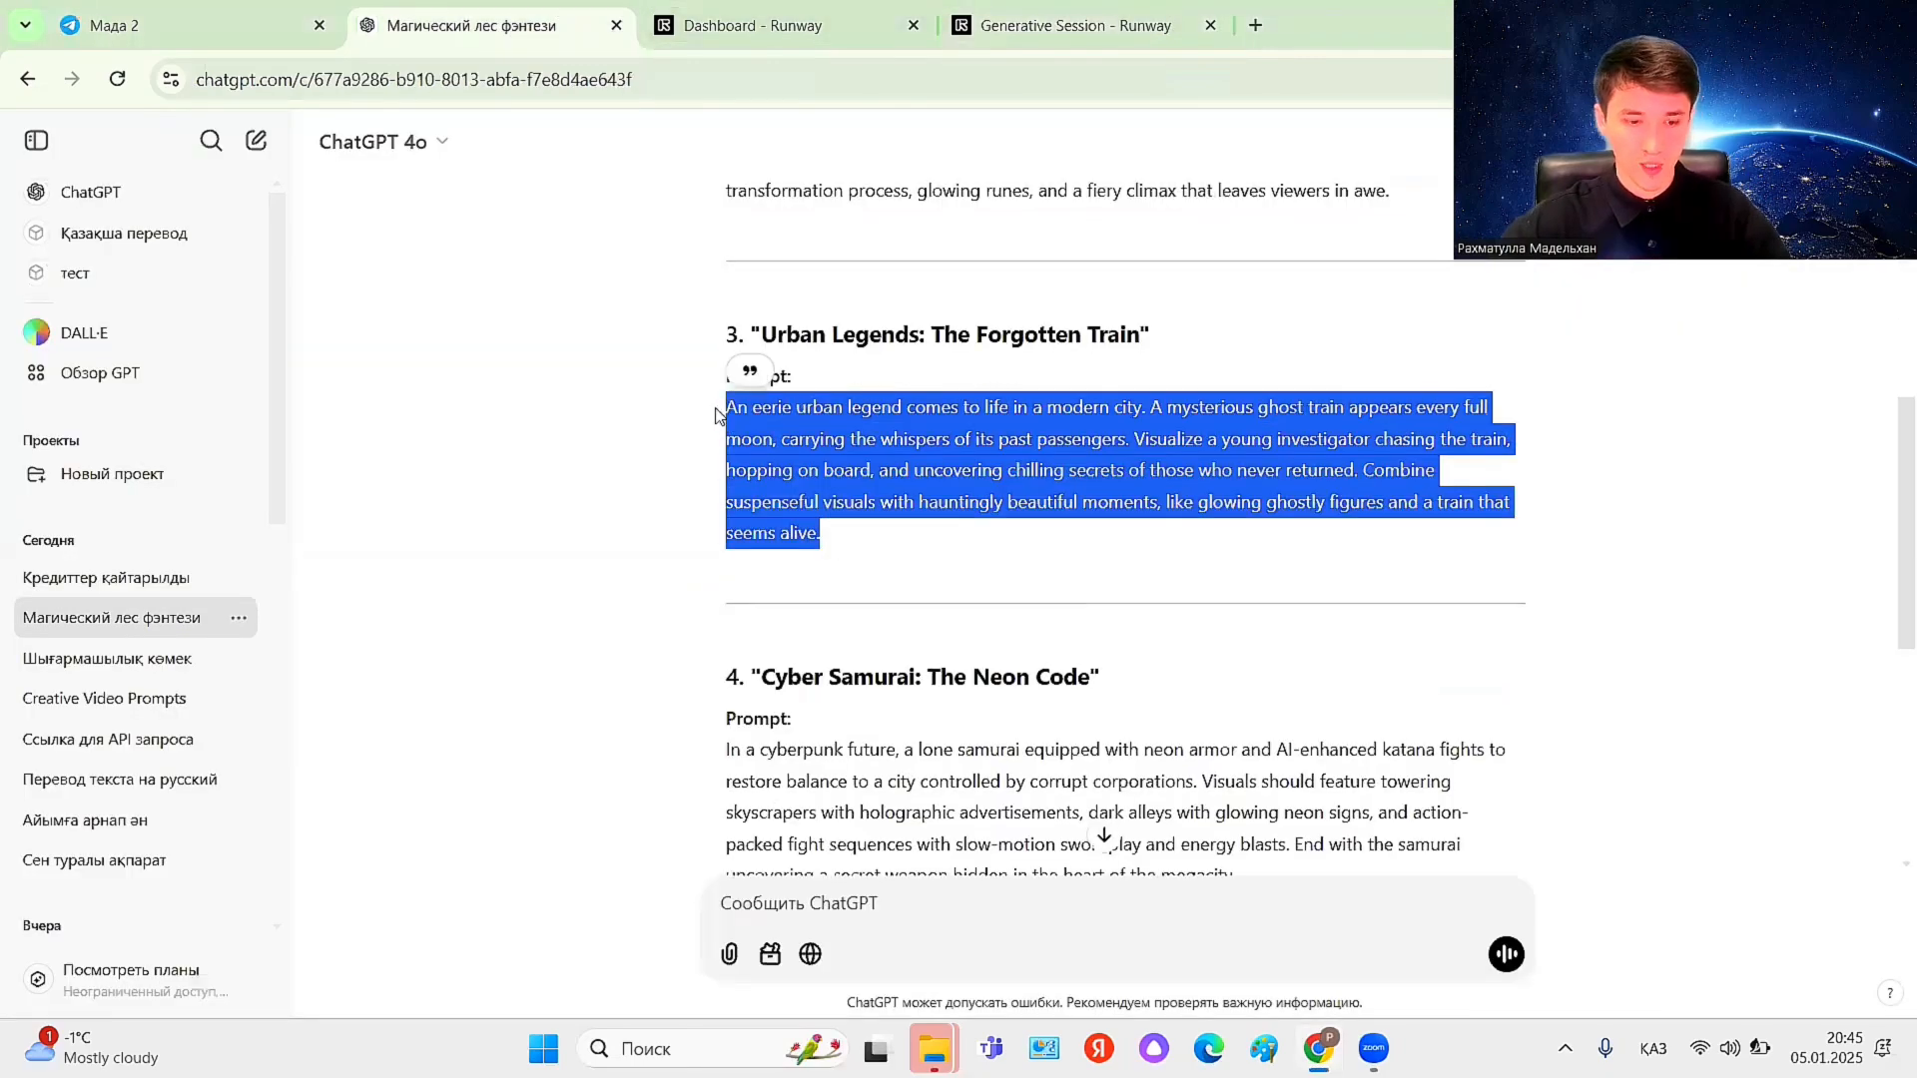
# - Replace the shot description in Runway with the copied ghost train prompt and generate the video
pyautogui.click(1061, 8)
pyautogui.tripleClick(430, 614)
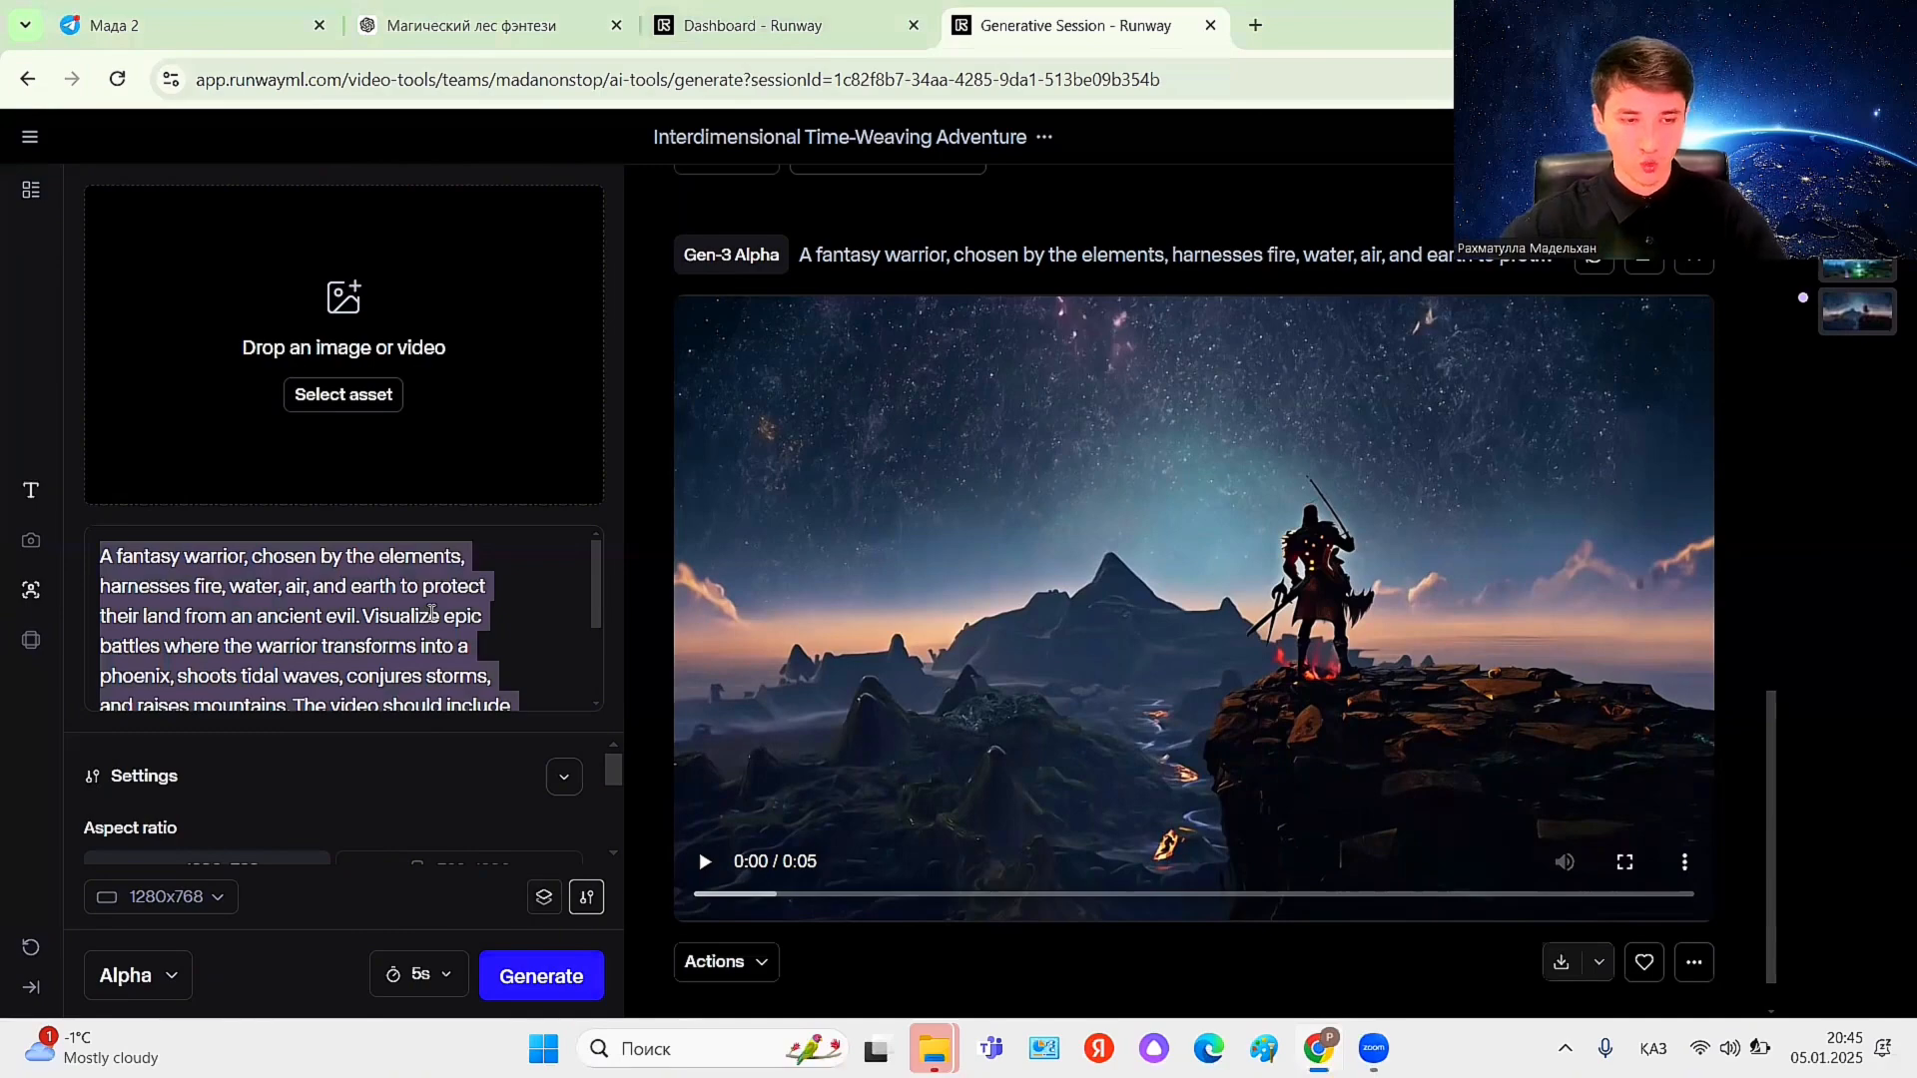
pyautogui.hotkey('ctrl', 'v')
pyautogui.scroll(3, 429, 619)
pyautogui.scroll(-3, 419, 639)
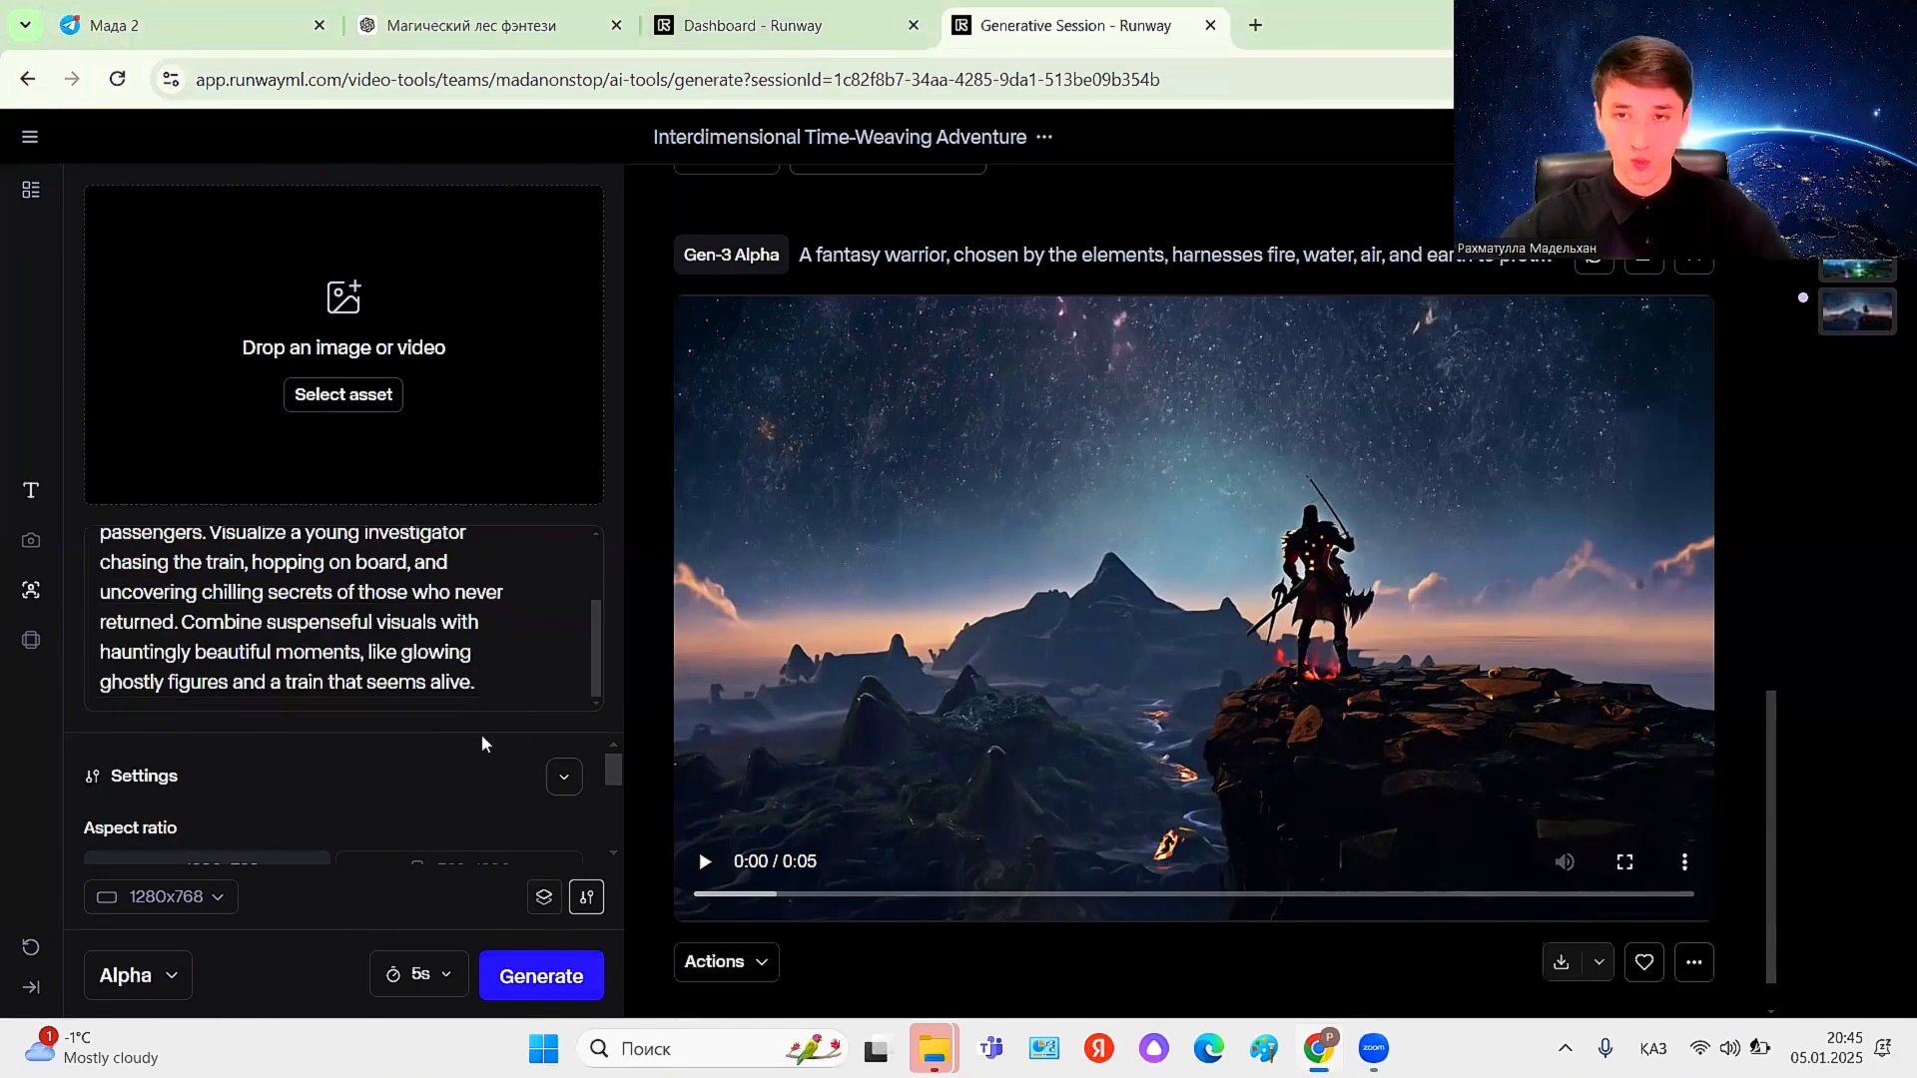
pyautogui.click(517, 975)
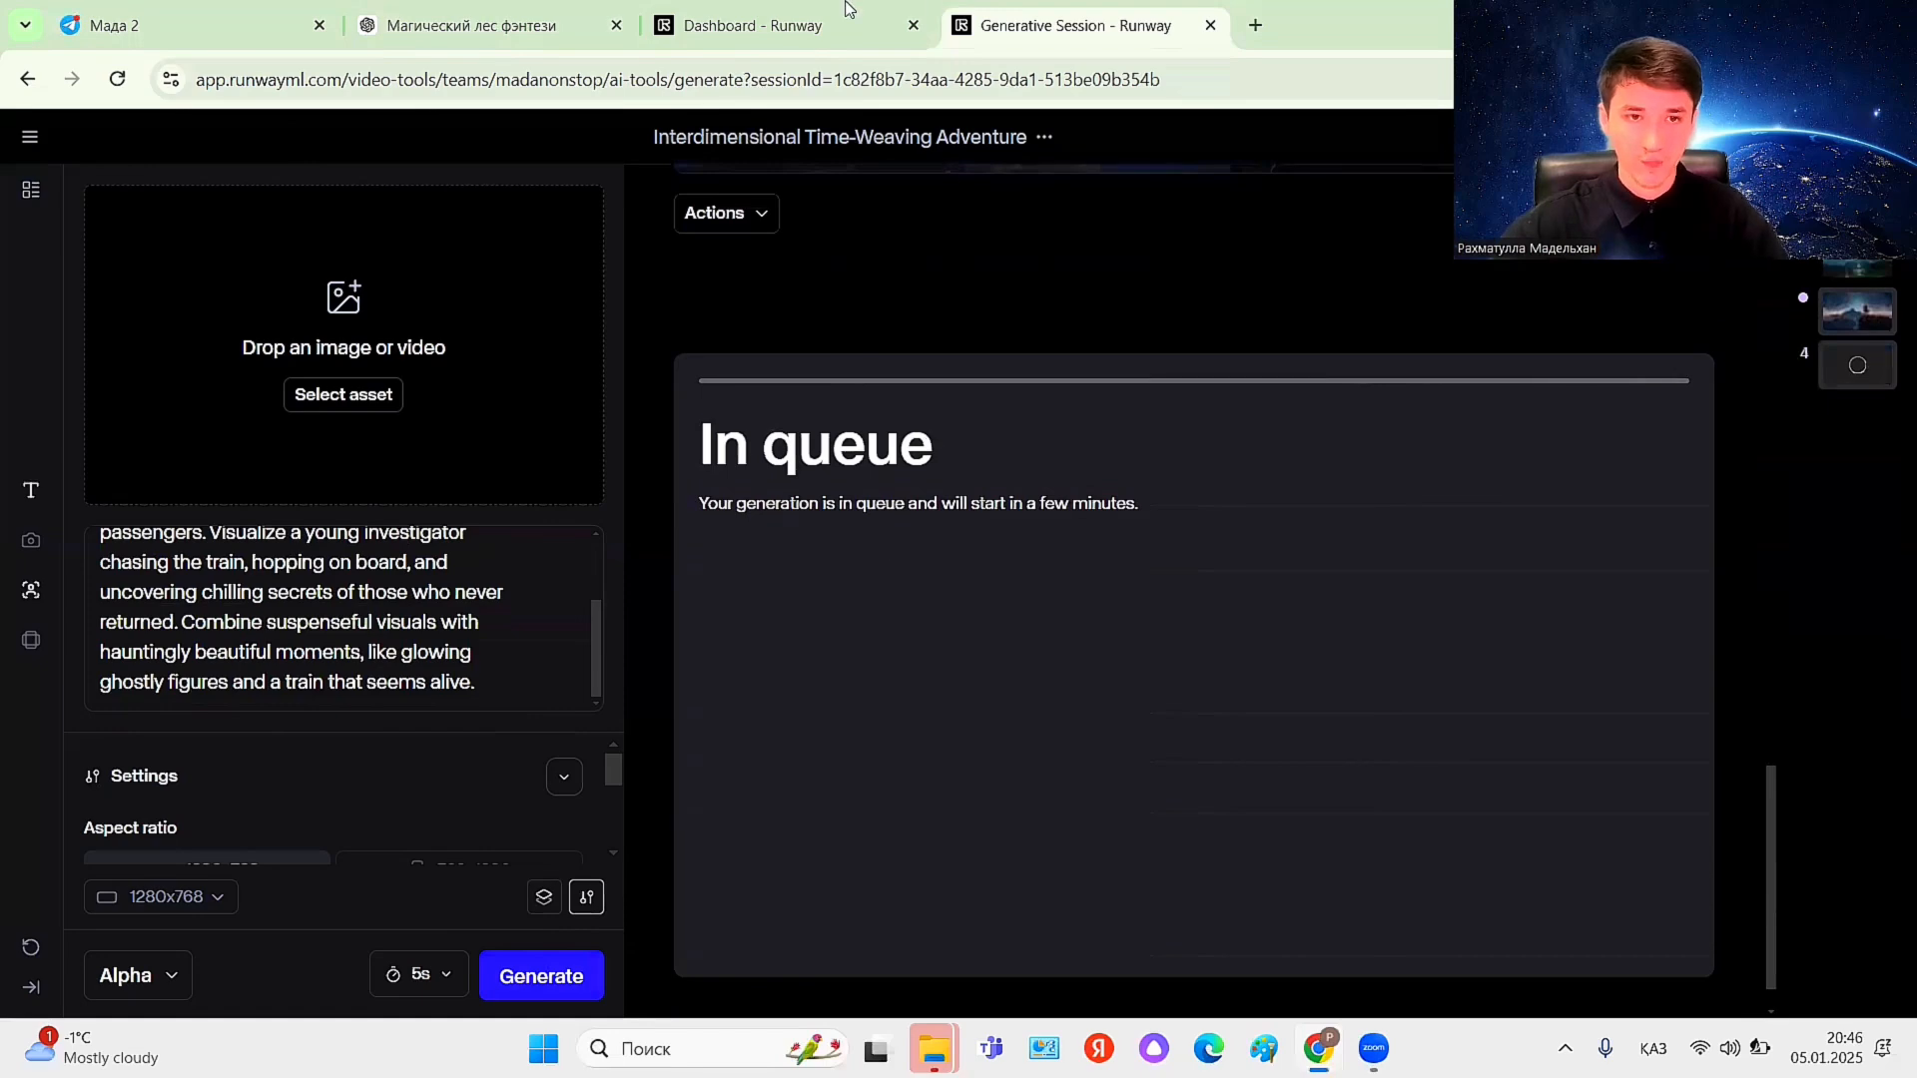
# - Copy the "Cyber Samurai: The Neon Code" prompt text from the ChatGPT chat
pyautogui.click(494, 40)
pyautogui.scroll(-3, 1043, 579)
pyautogui.keyDown('shift'); pyautogui.click(1240, 629); pyautogui.keyUp('shift')
pyautogui.moveTo(1243, 634); pyautogui.dragTo(746, 491)
pyautogui.hotkey('ctrl', 'c')
# - Replace the shot description in Runway with the copied cyberpunk samurai prompt and generate the video
pyautogui.click(1063, 25)
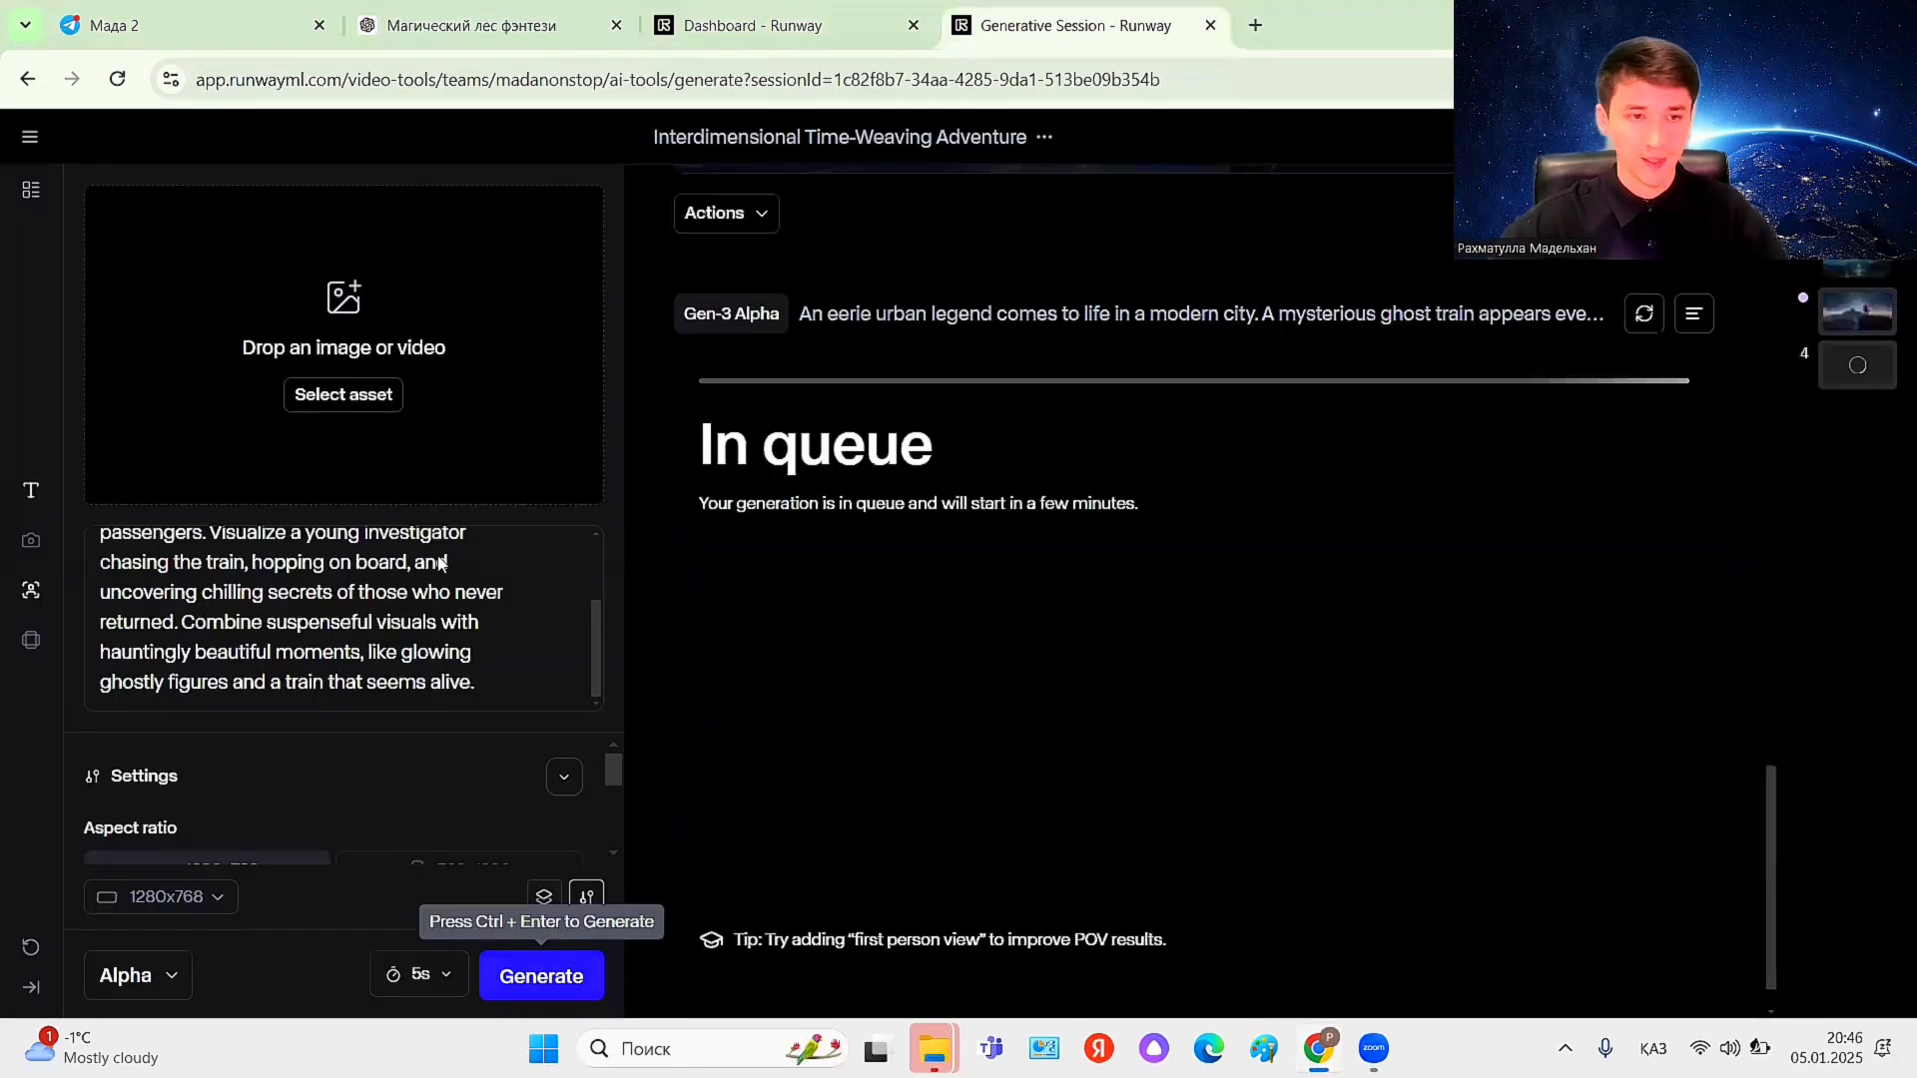
pyautogui.click(403, 575)
pyautogui.hotkey('ctrl', 'a')
pyautogui.hotkey('ctrl', 'v')
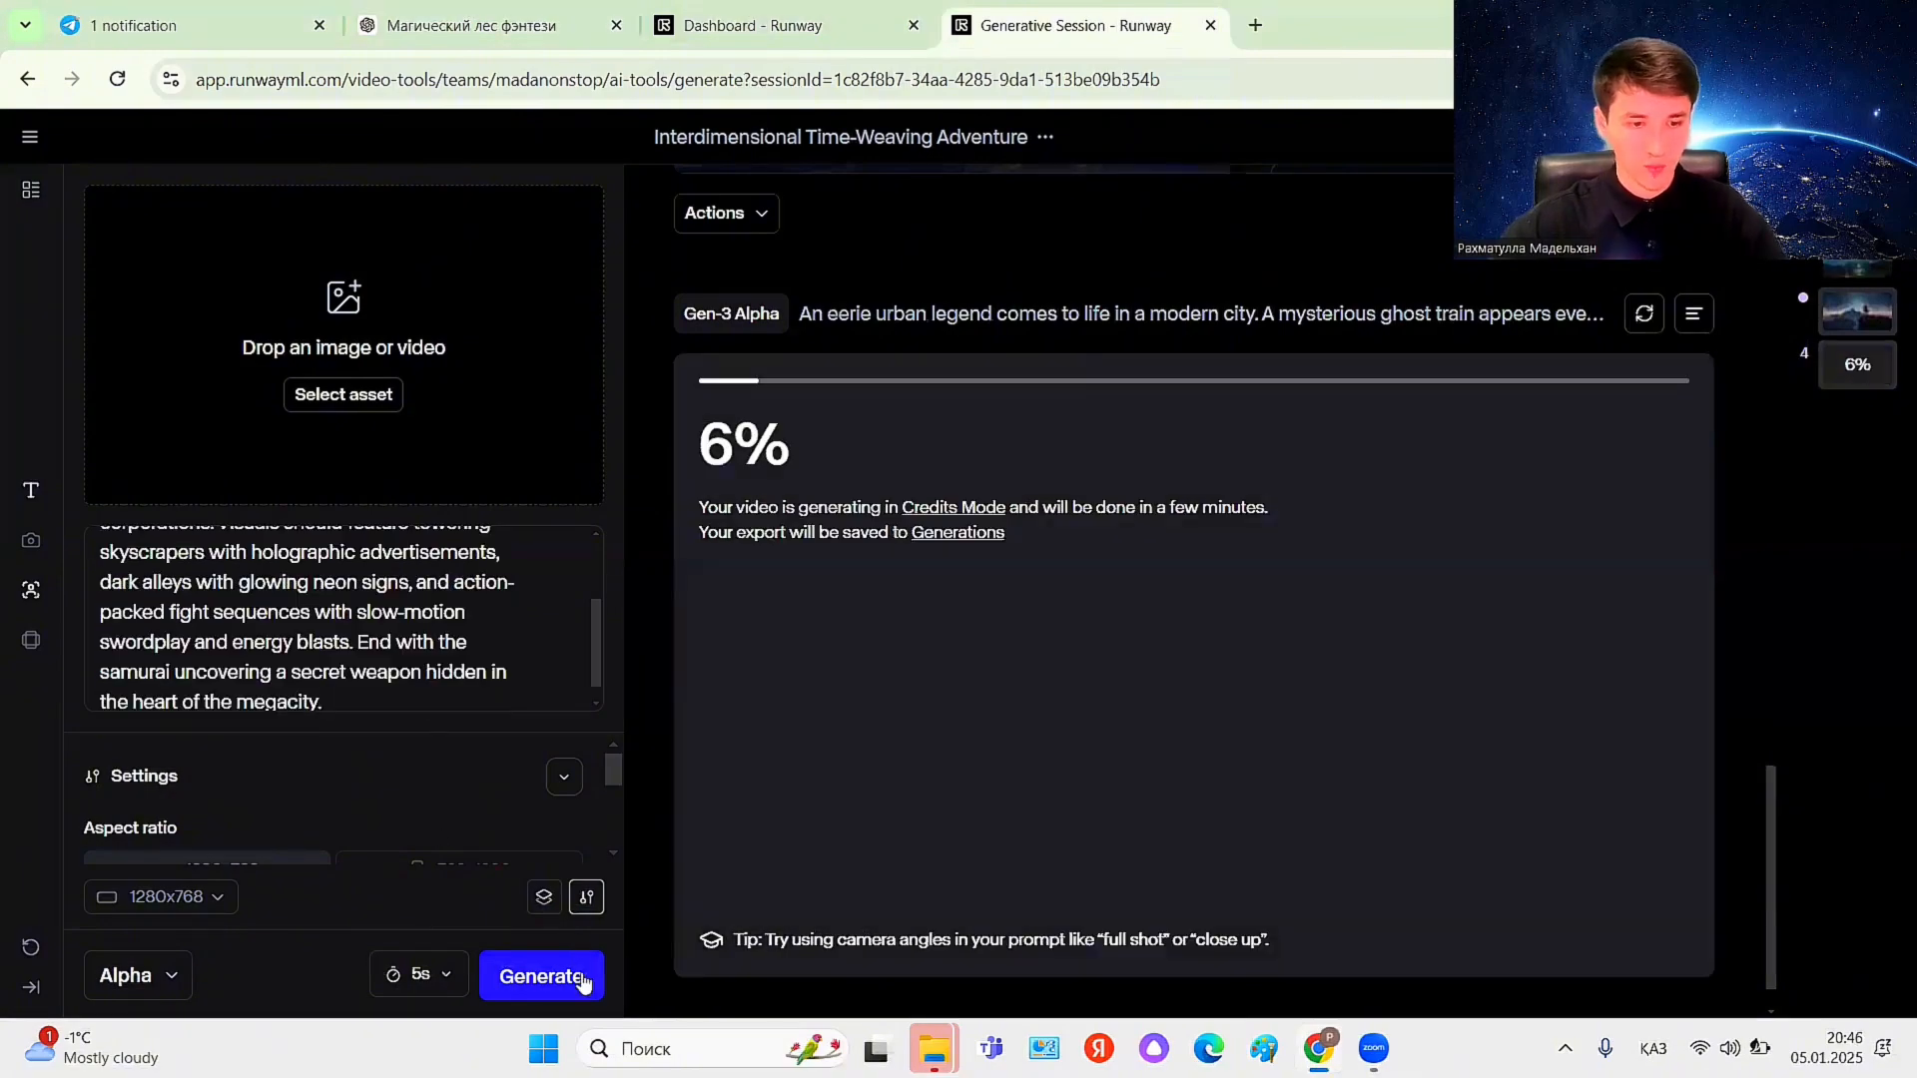
pyautogui.click(548, 978)
# - Copy the "Nature Reclaimed: The Green Awakening" prompt text from the ChatGPT chat
pyautogui.click(825, 8)
pyautogui.scroll(-2, 866, 501)
pyautogui.hotkey('ctrl', 'shift', 'Tab')
pyautogui.scroll(-4, 1044, 569)
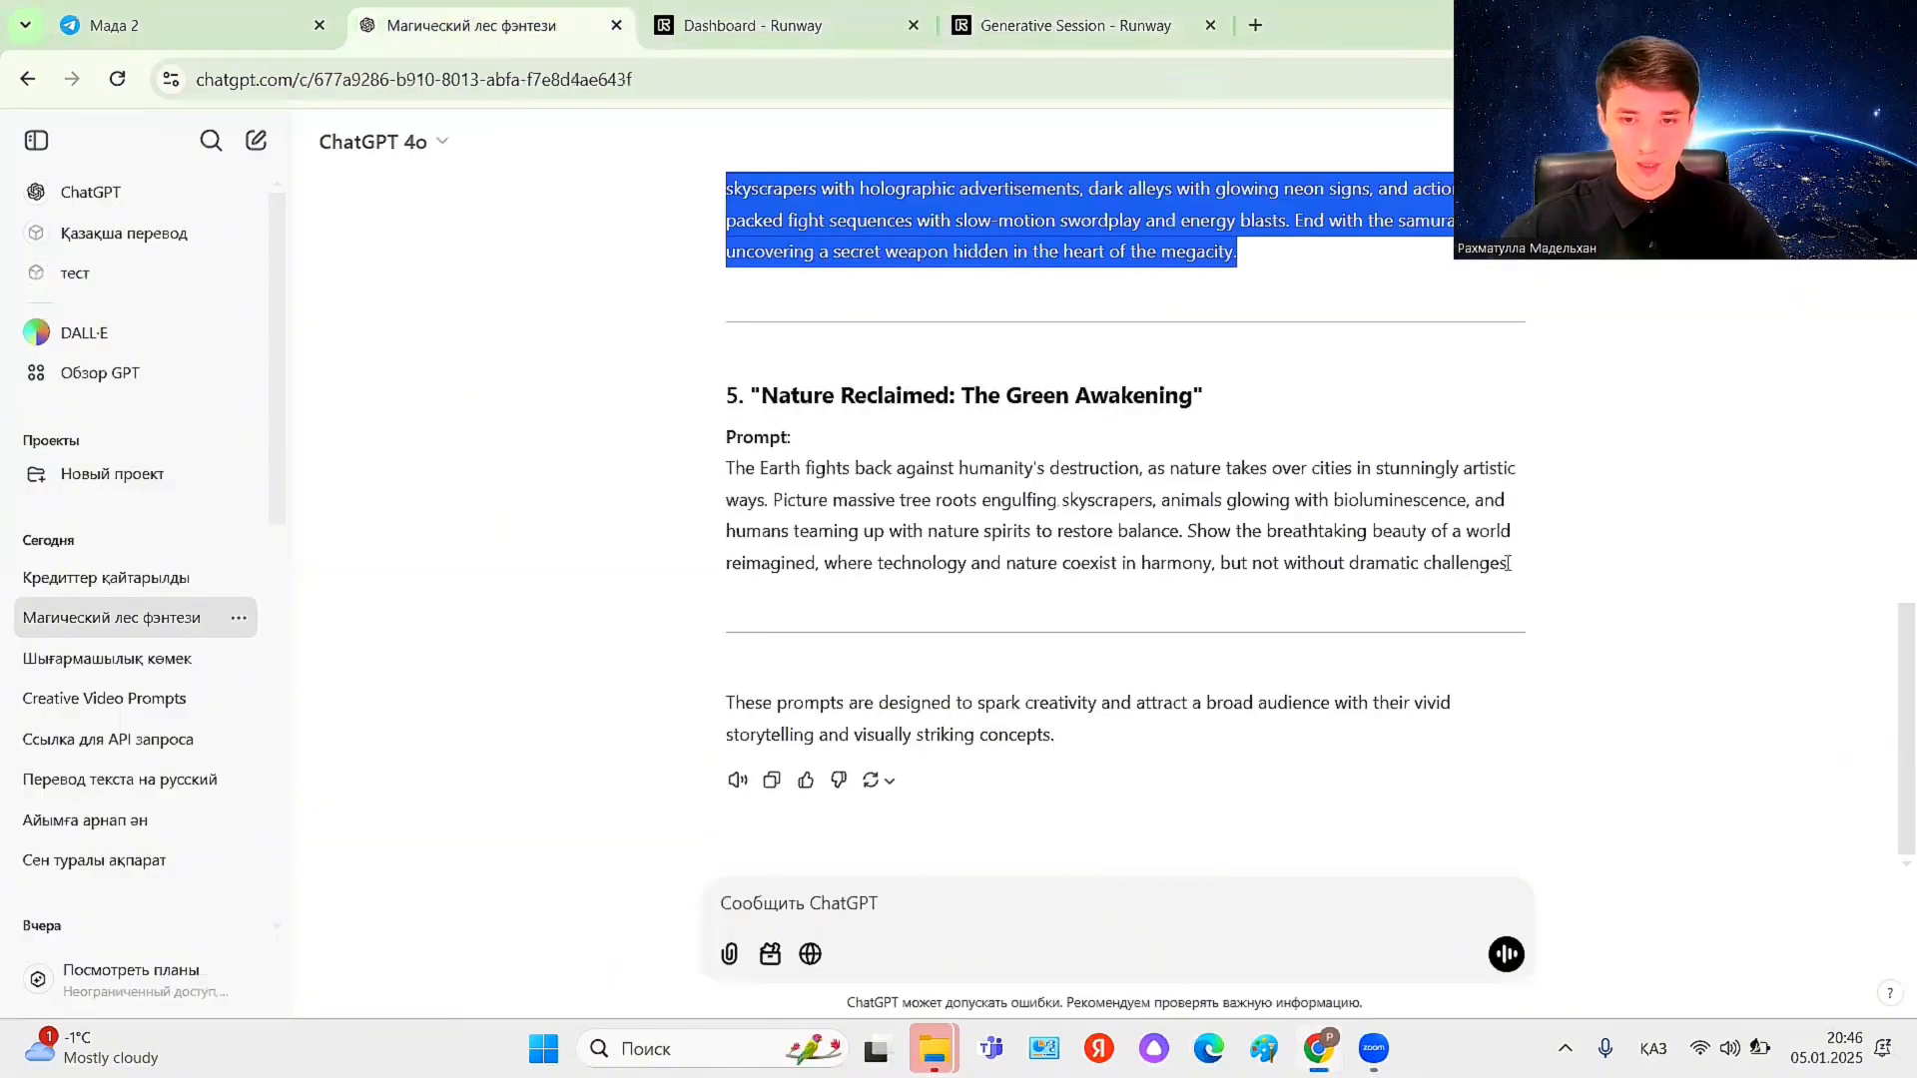
pyautogui.moveTo(1567, 573); pyautogui.dragTo(1515, 591)
# - Replace the shot description in Runway with the copied nature prompt and generate the video
pyautogui.click(1080, 30)
pyautogui.hotkey('ctrl', 'a')
pyautogui.hotkey('ctrl', 'v')
pyautogui.scroll(-2, 469, 743)
pyautogui.scroll(5, 449, 658)
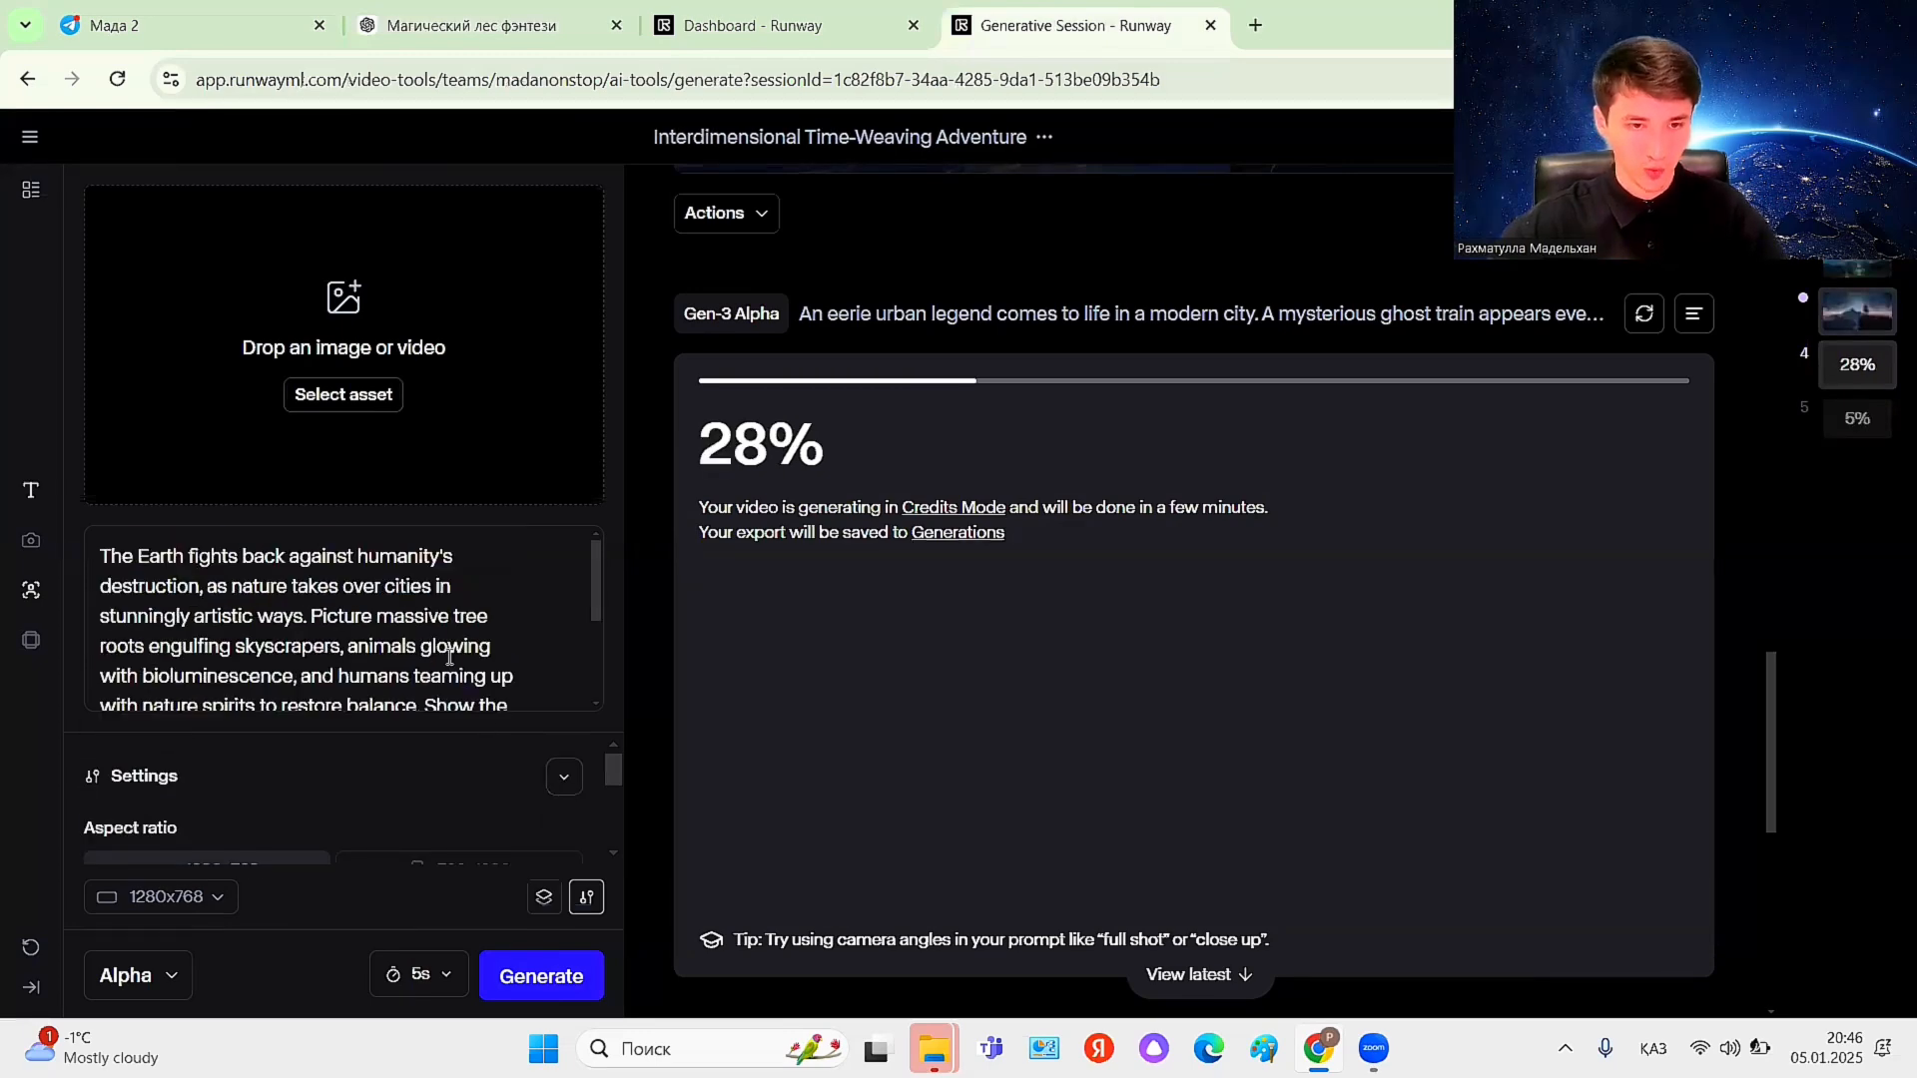
pyautogui.click(591, 979)
# - Watch the fantasy warrior video in full screen, then look back at the sci-fi explorers video
pyautogui.scroll(6, 1128, 675)
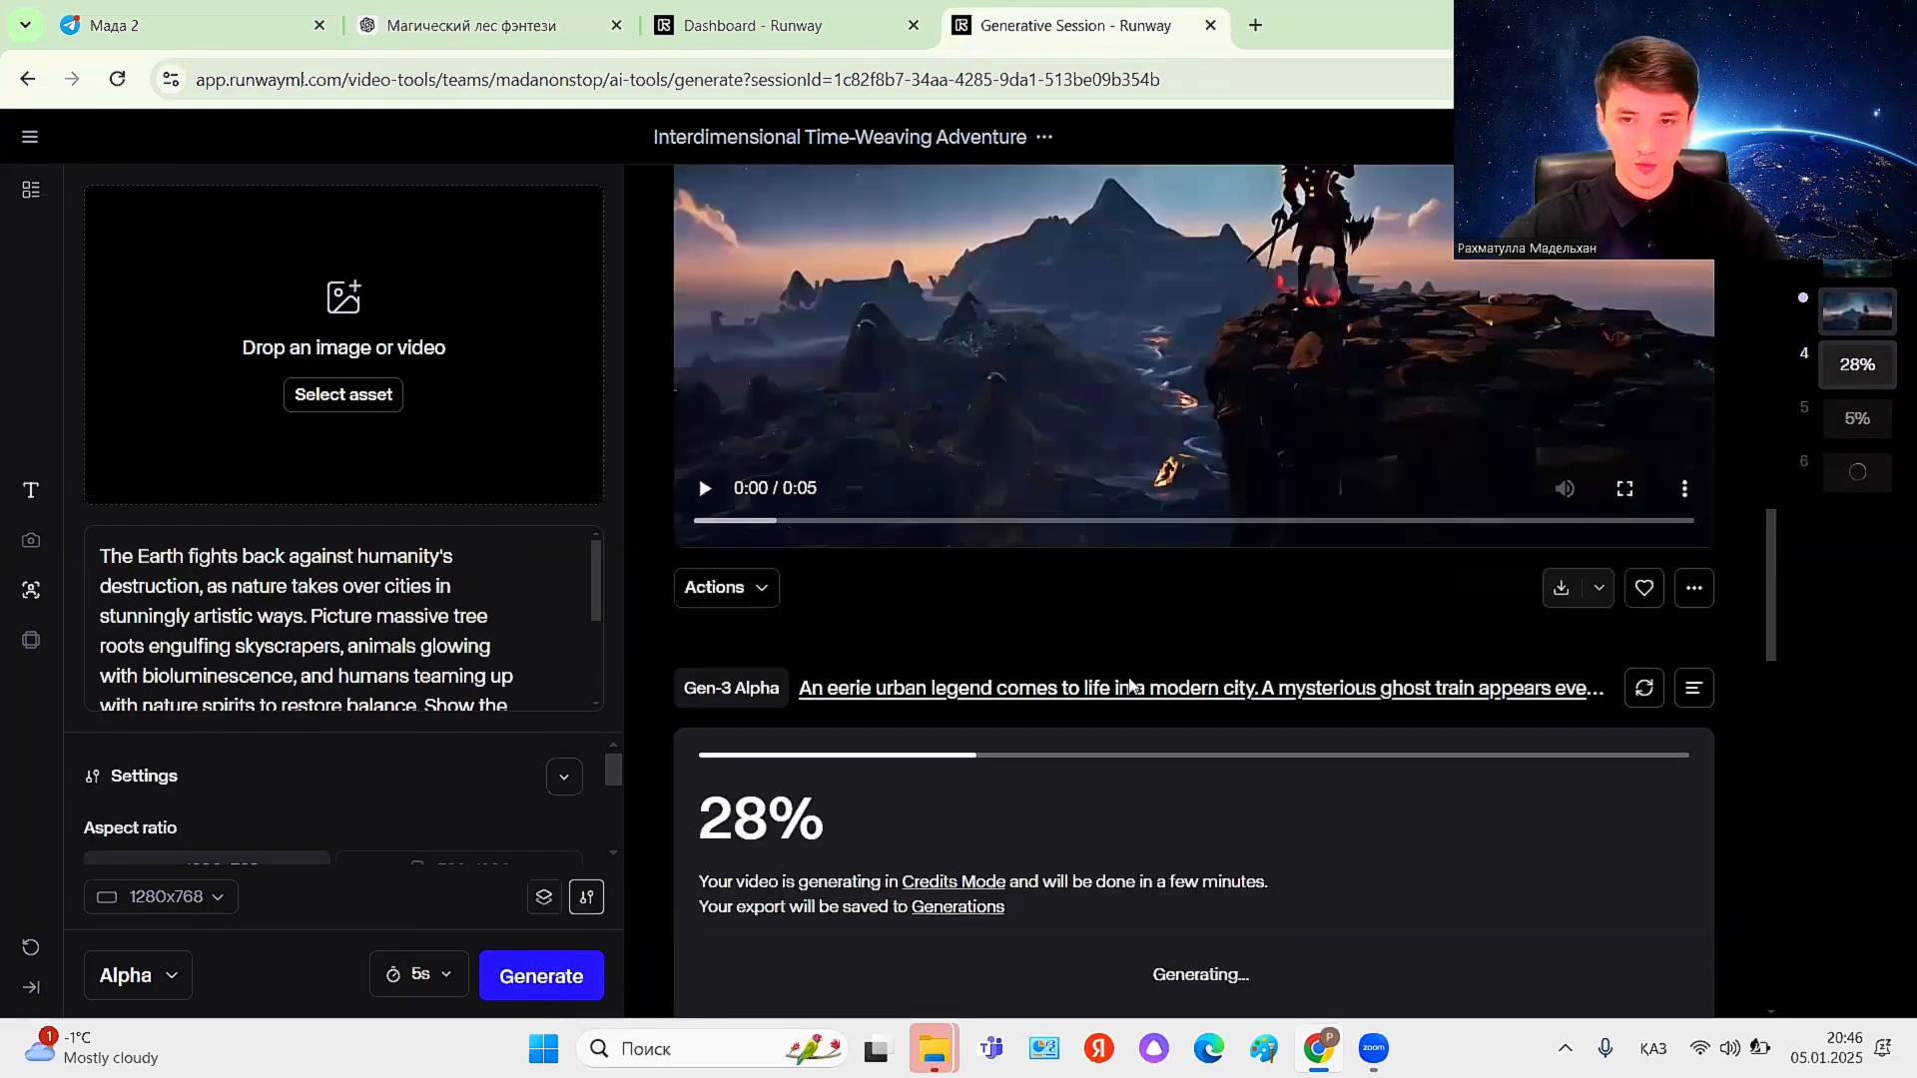
pyautogui.click(1624, 738)
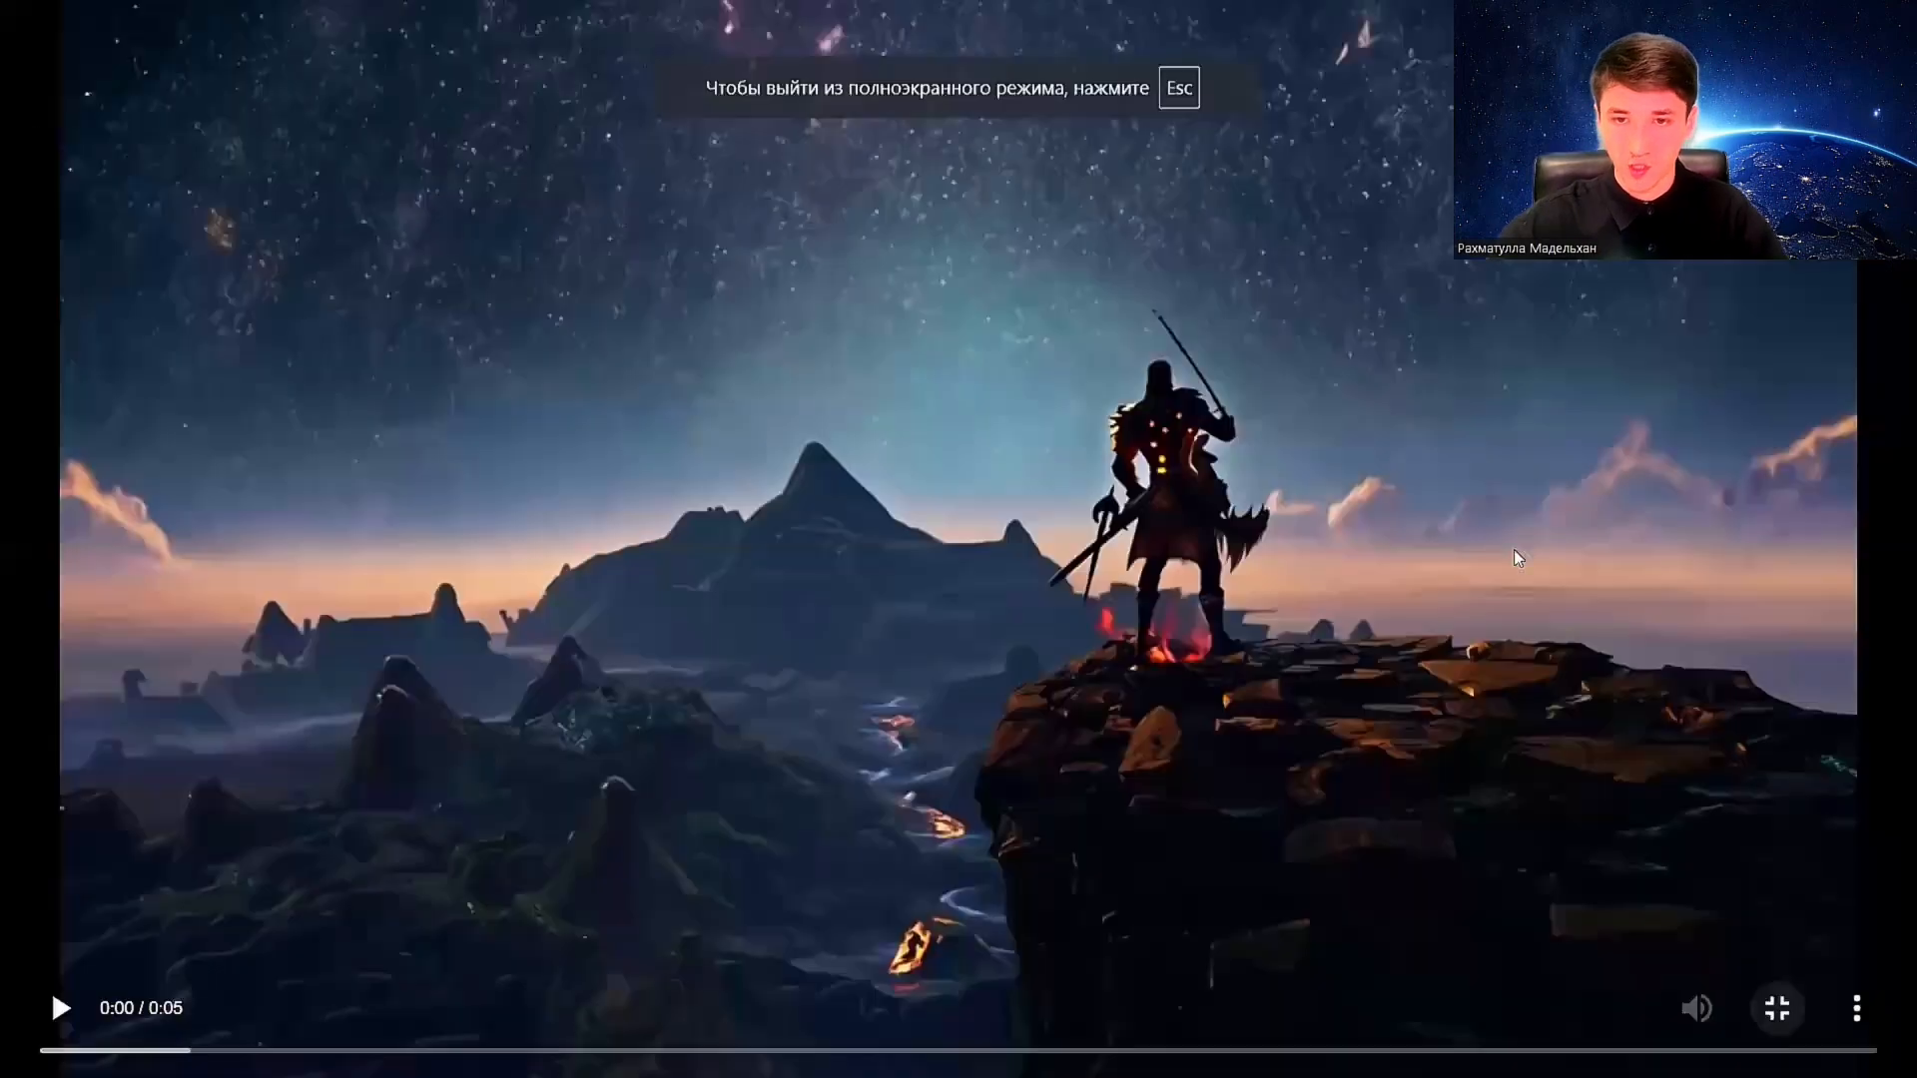
pyautogui.click(1009, 568)
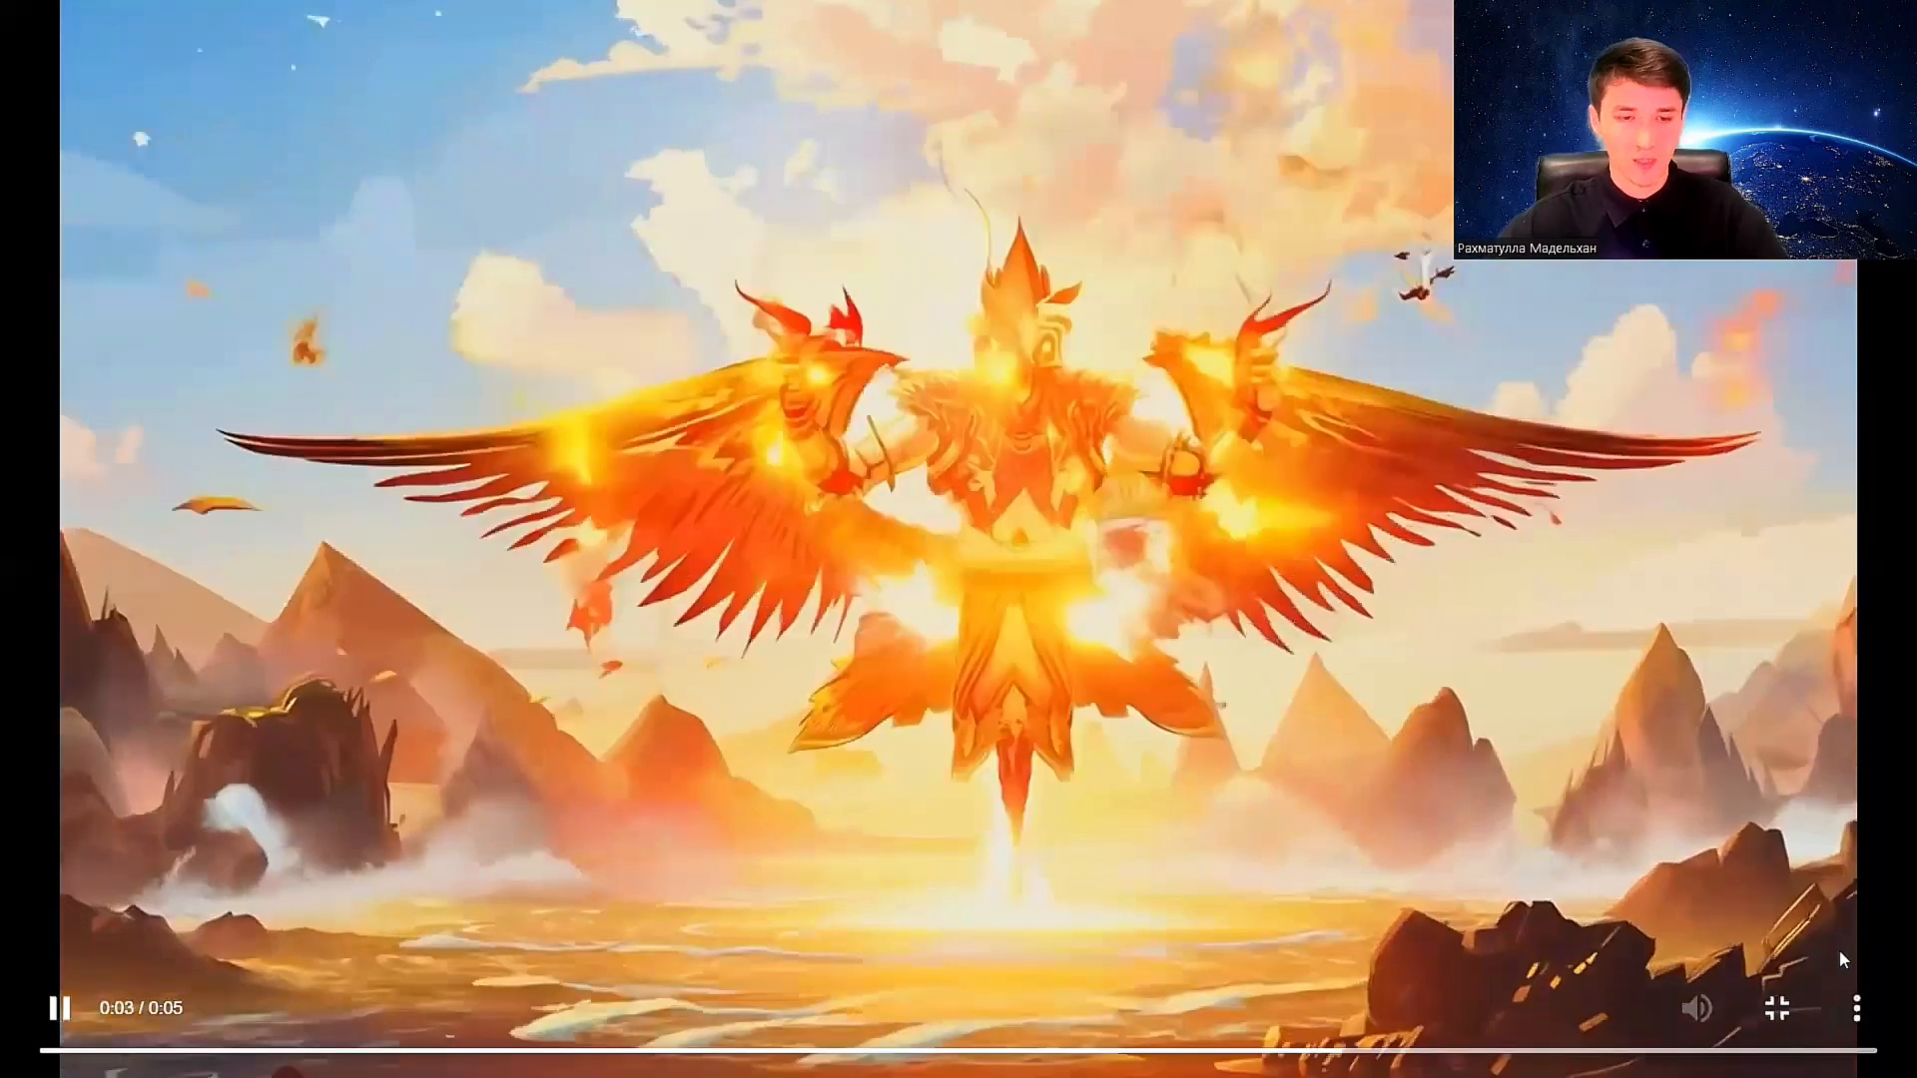
pyautogui.press('Escape')
pyautogui.scroll(5, 1278, 654)
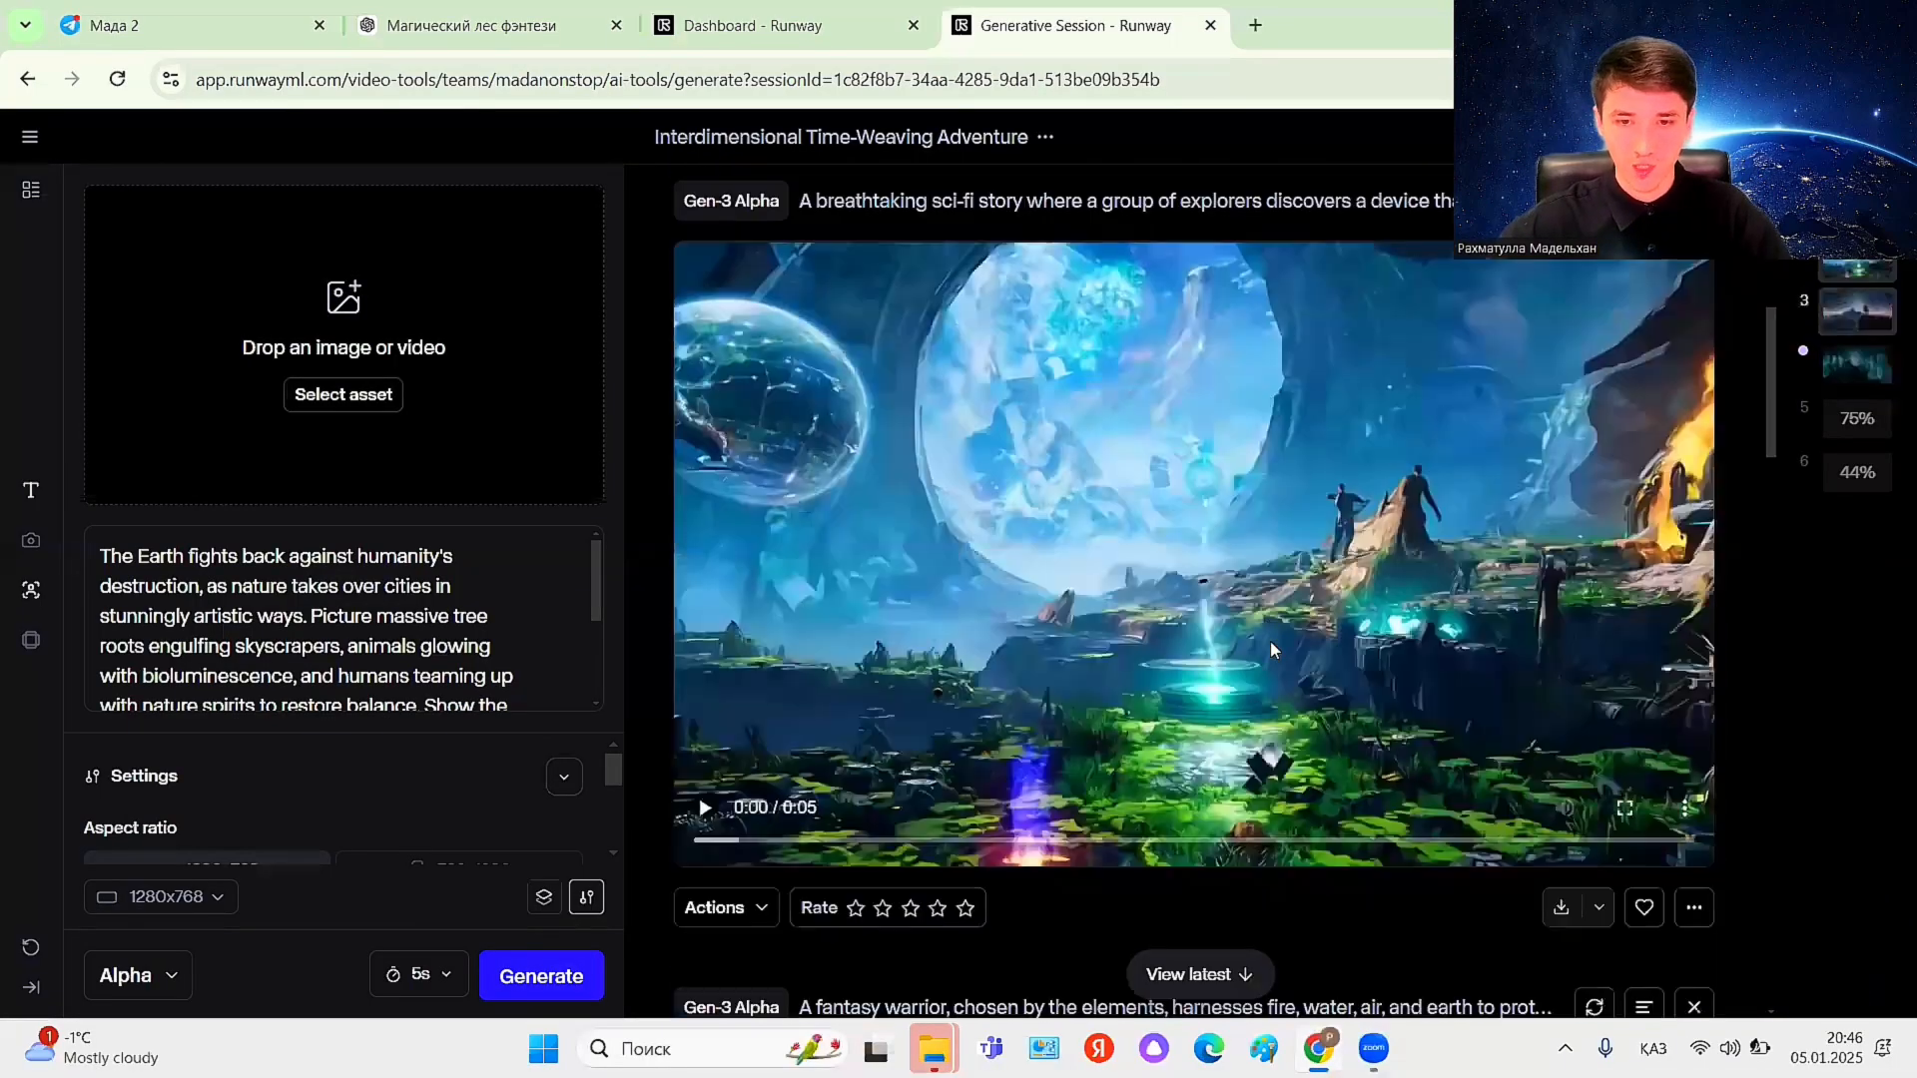
# - Watch the ghost train video in full screen and return to the session
pyautogui.scroll(-9, 1236, 601)
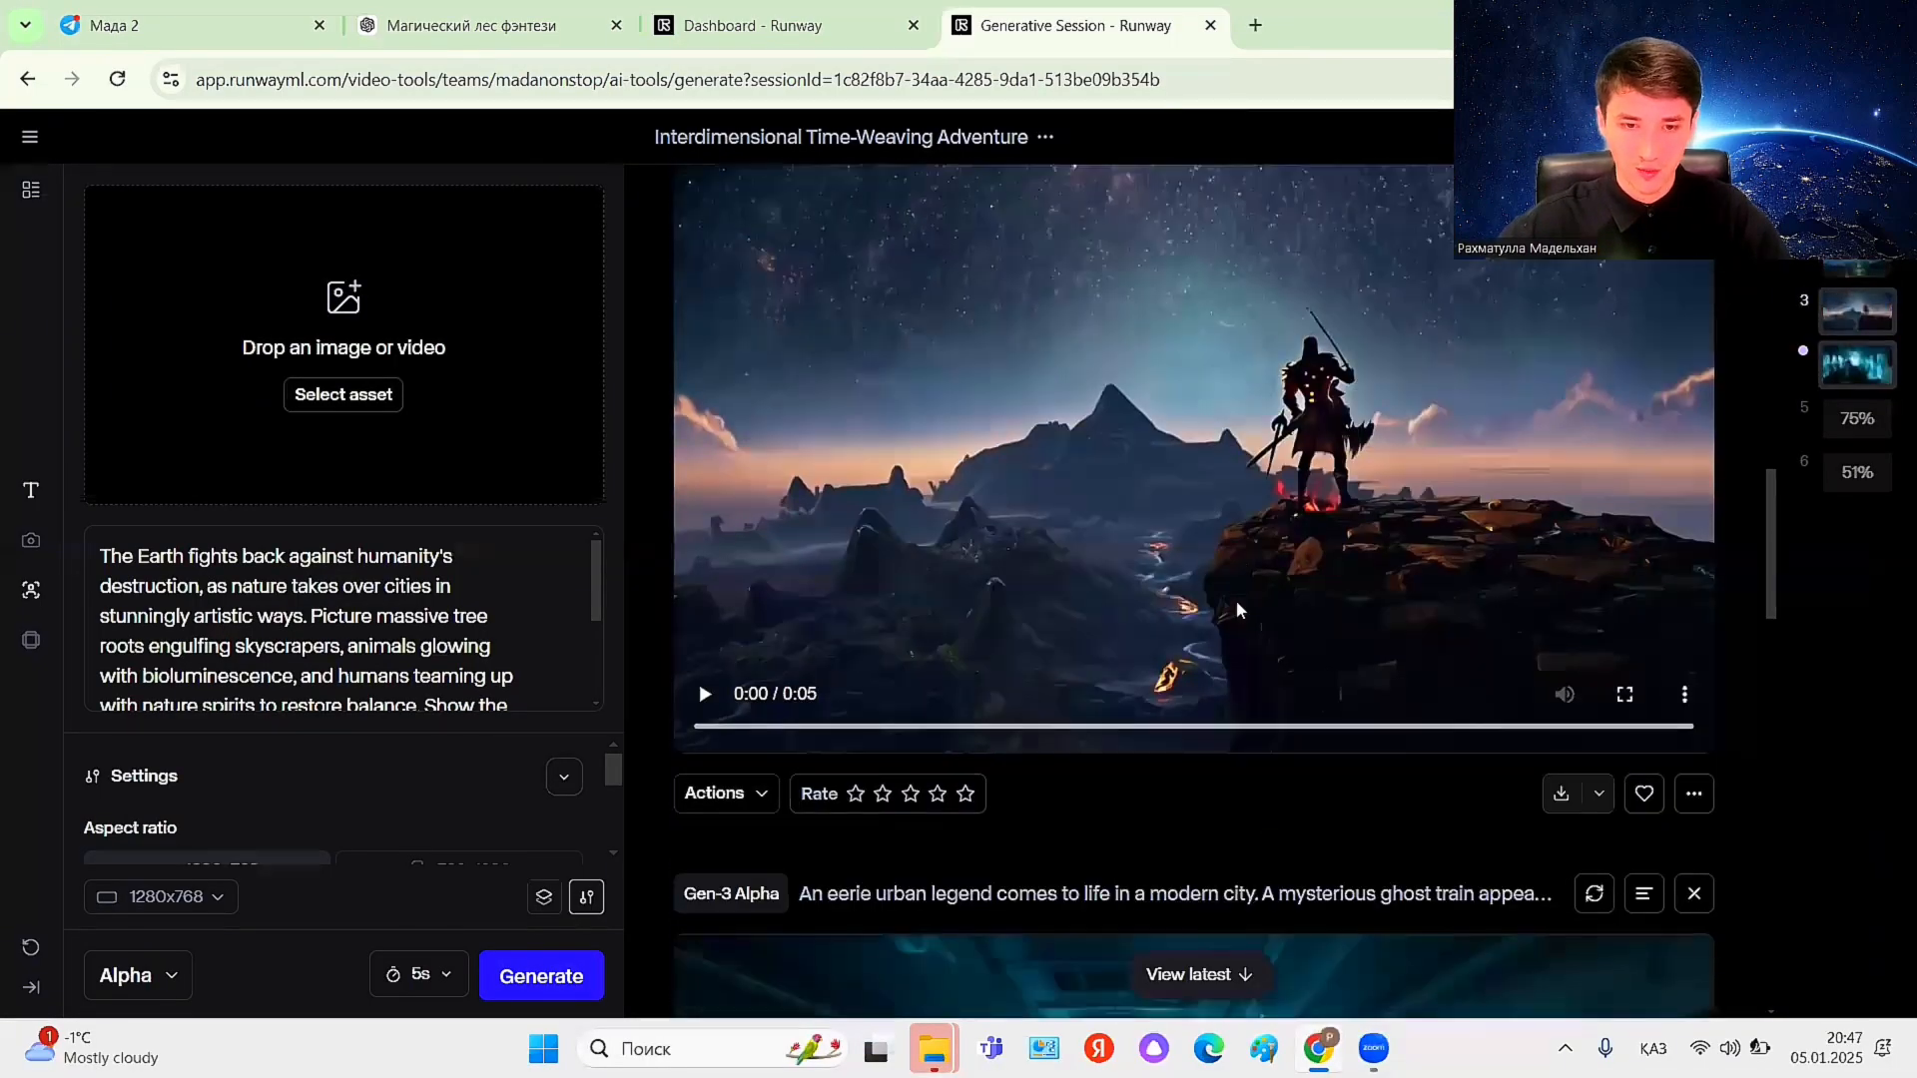
pyautogui.scroll(-7, 1236, 601)
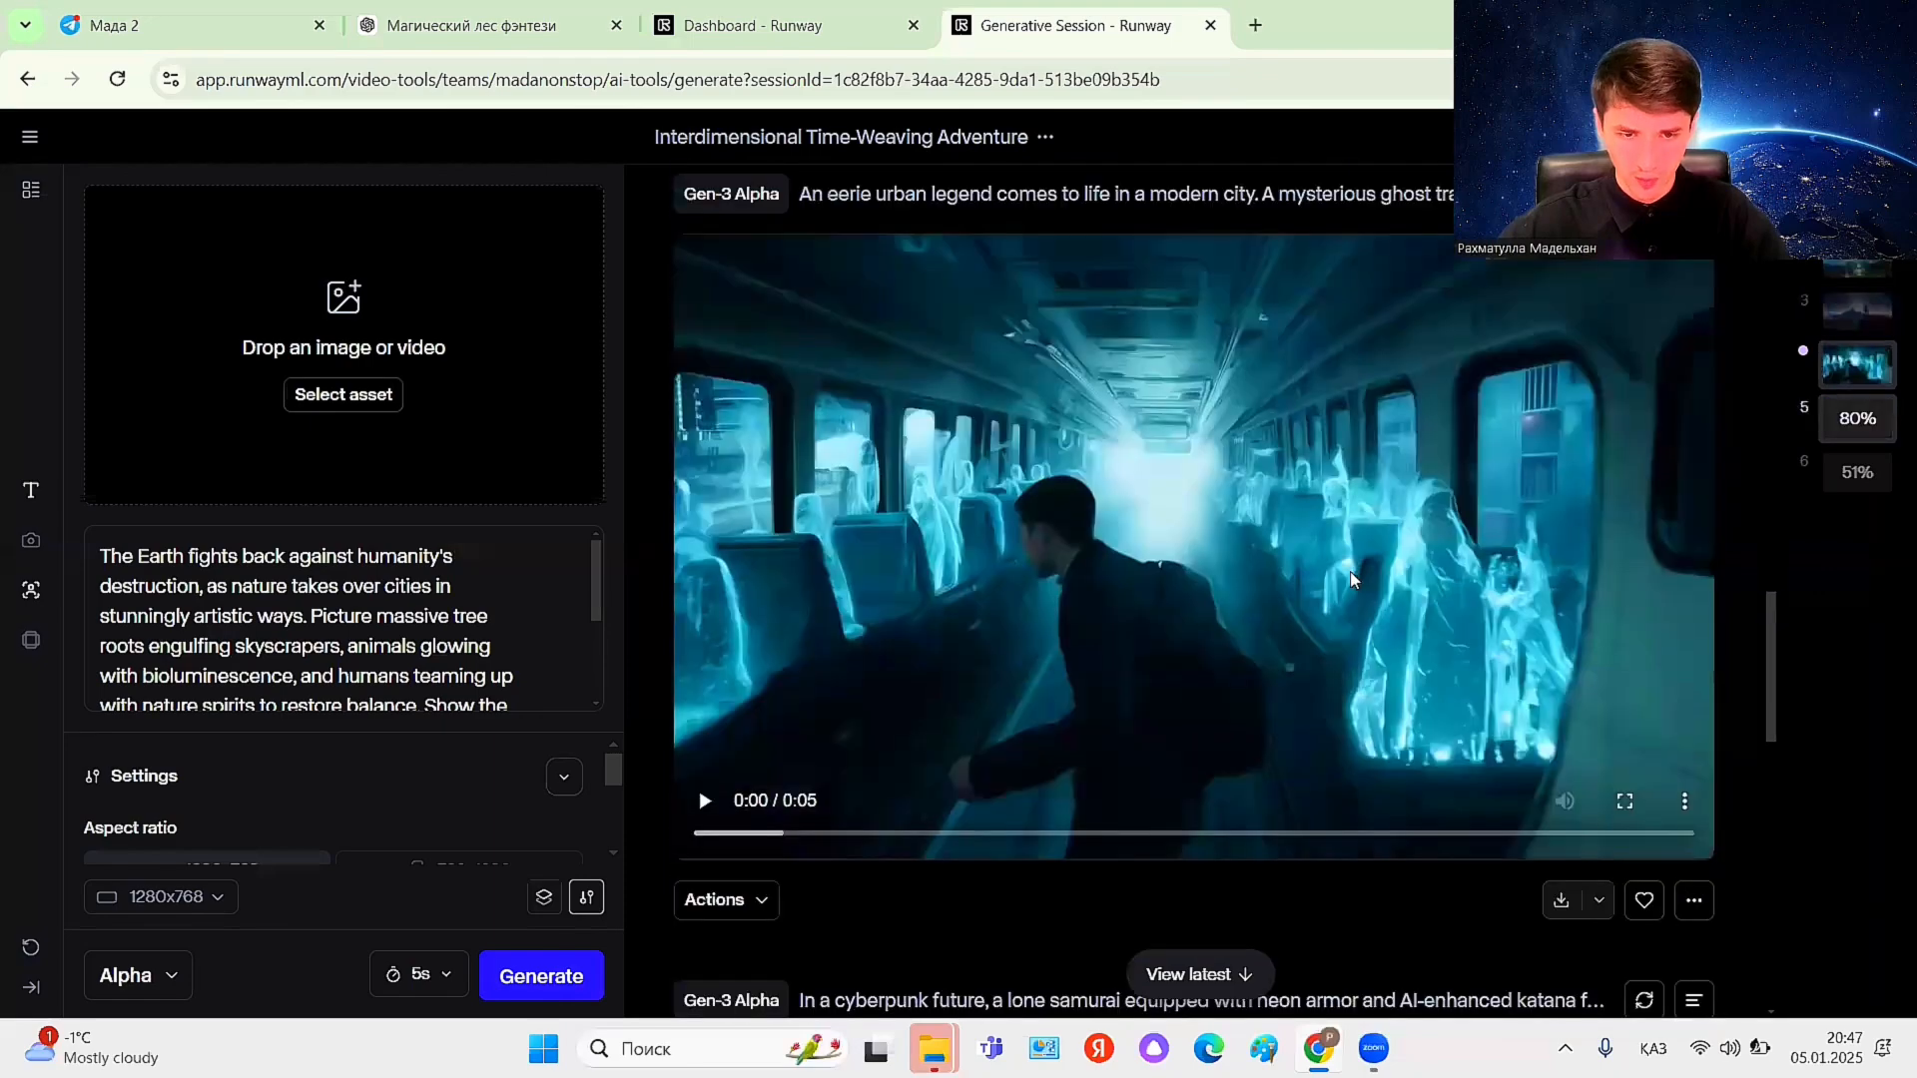
pyautogui.click(1624, 800)
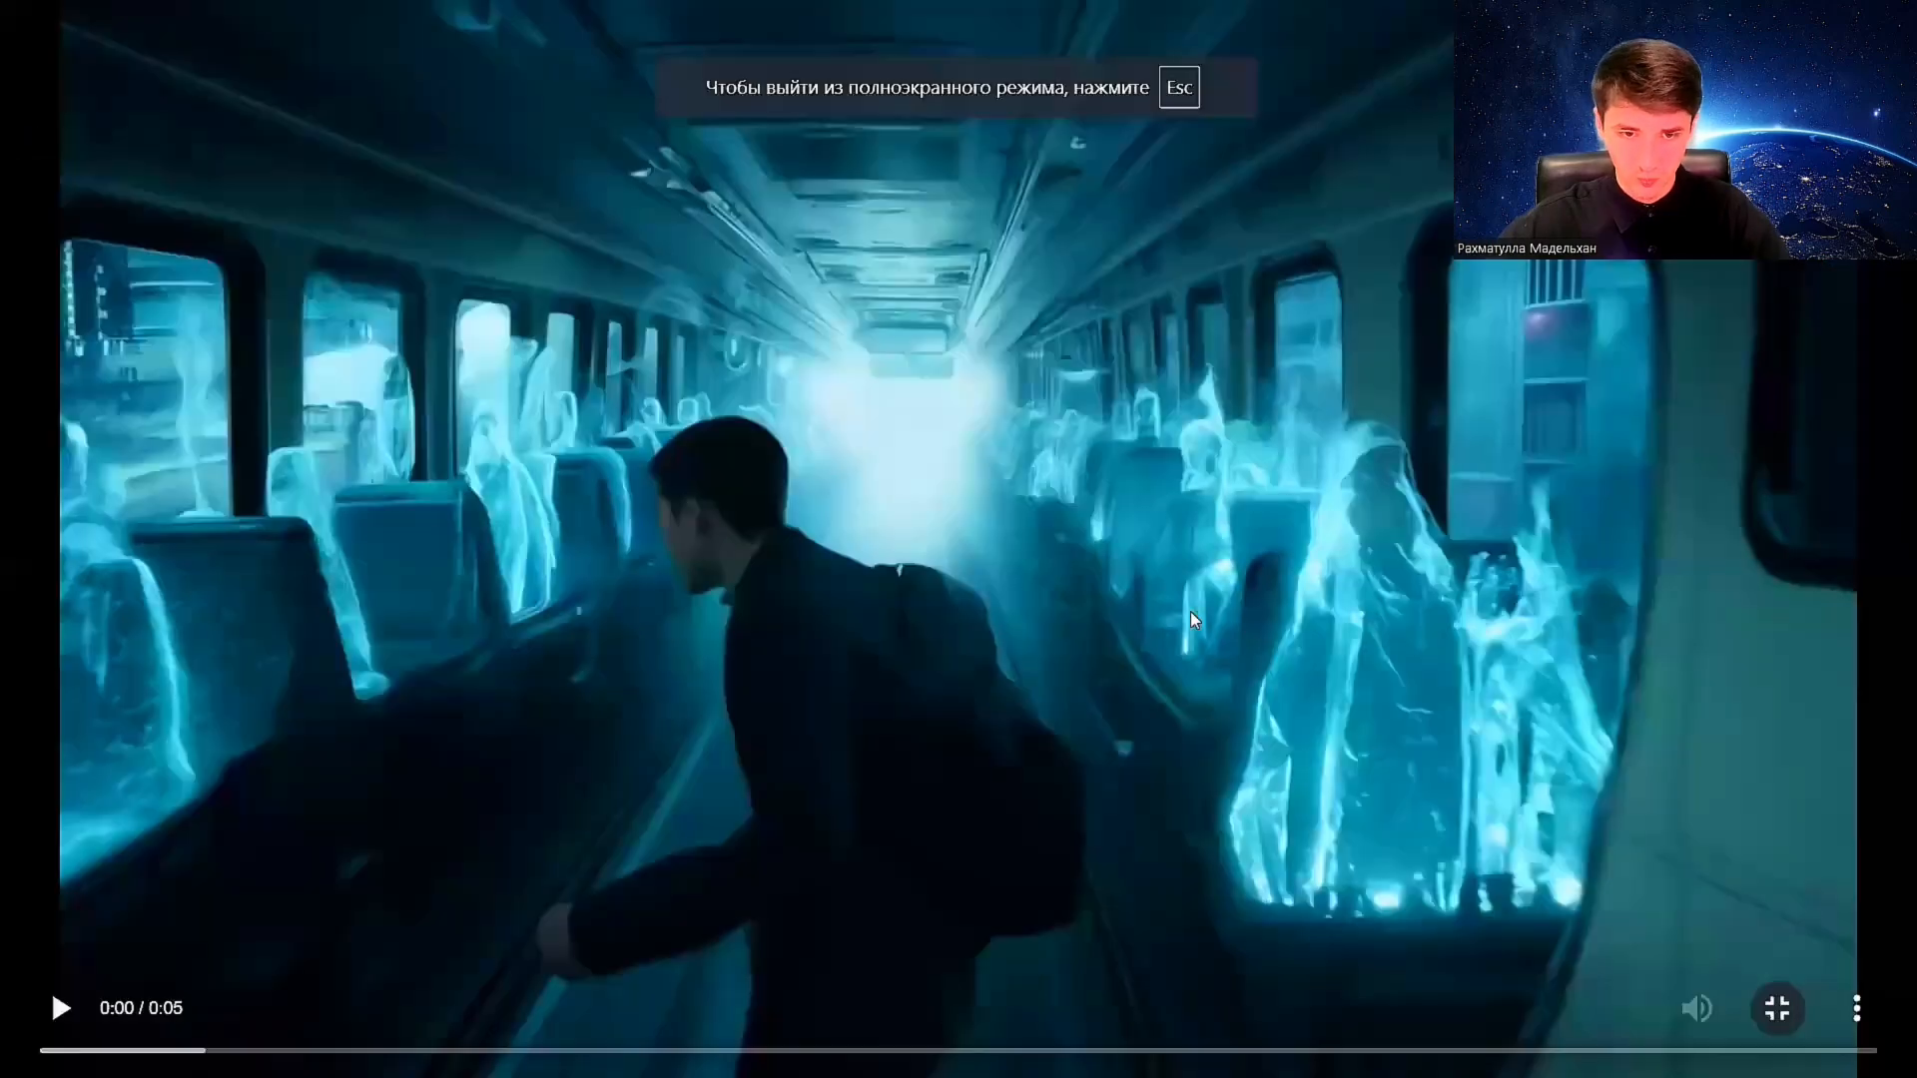
pyautogui.click(936, 596)
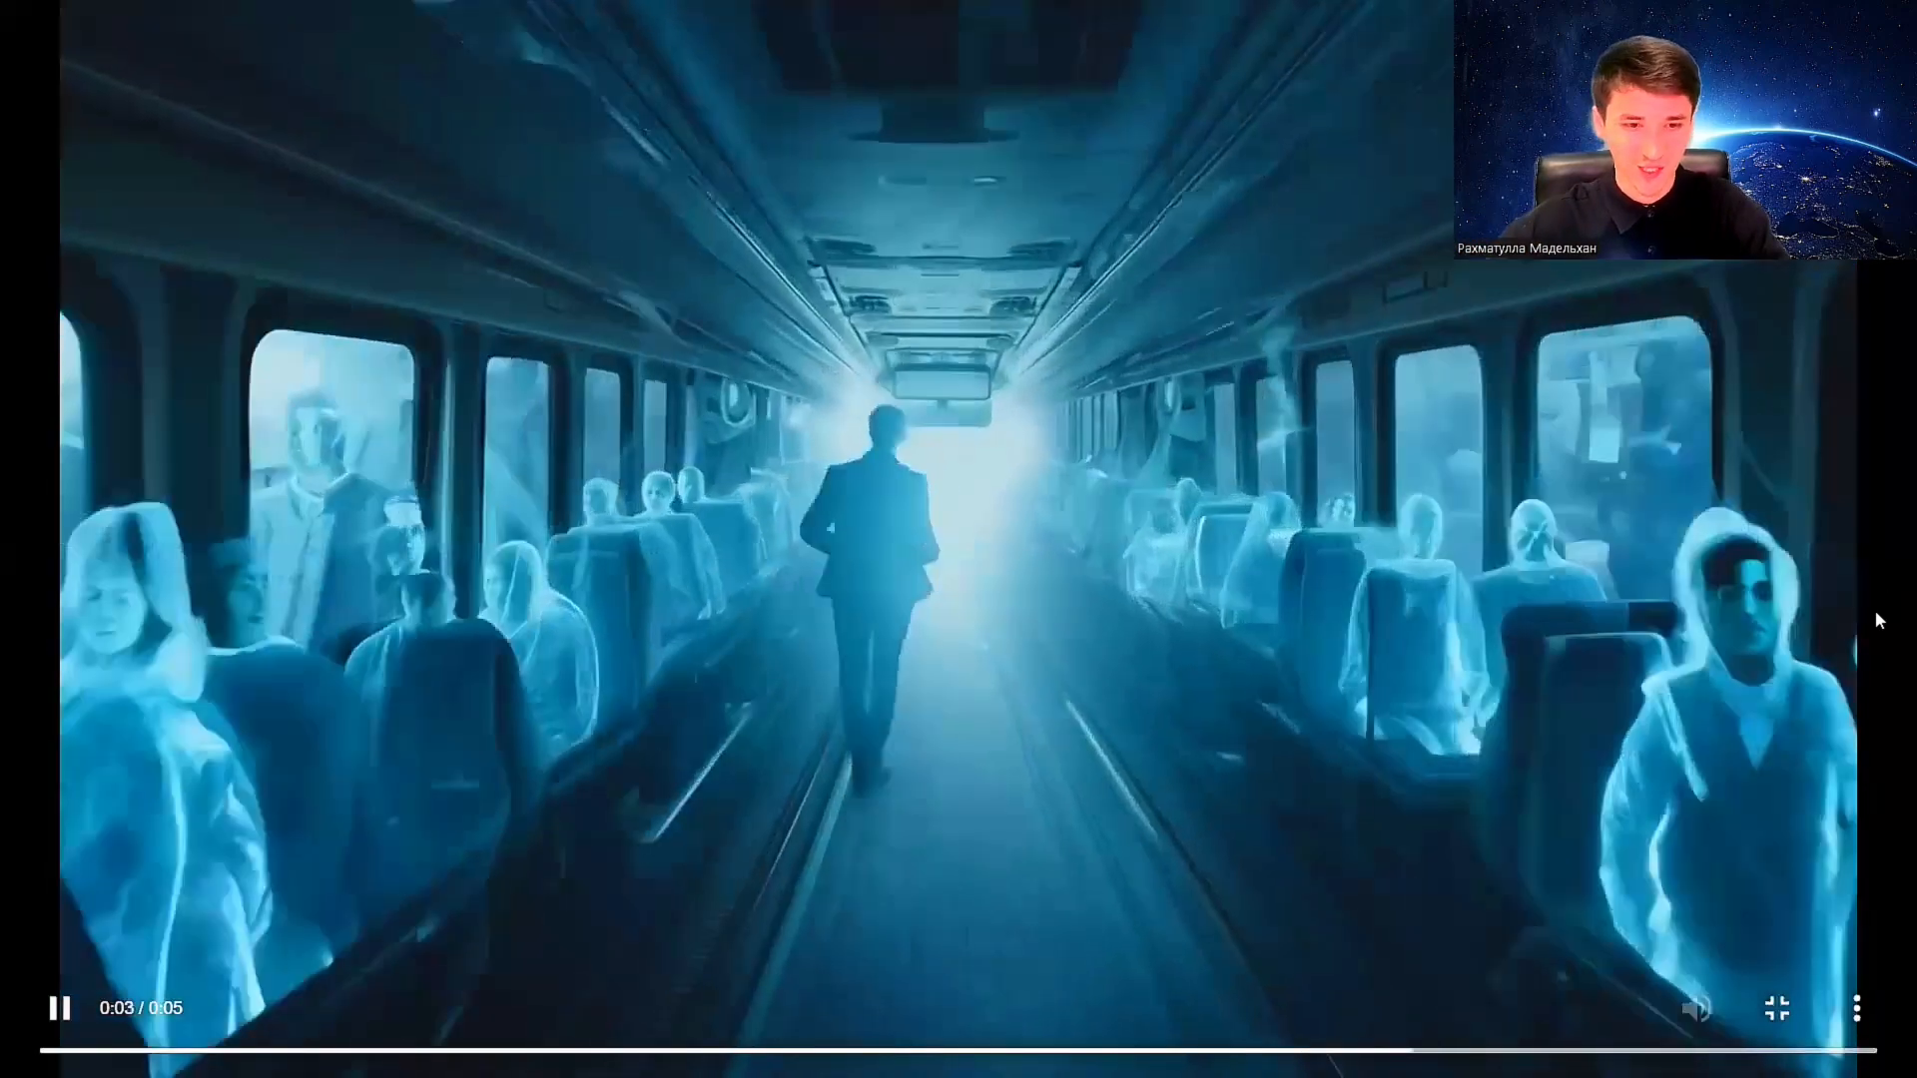
pyautogui.press('Escape')
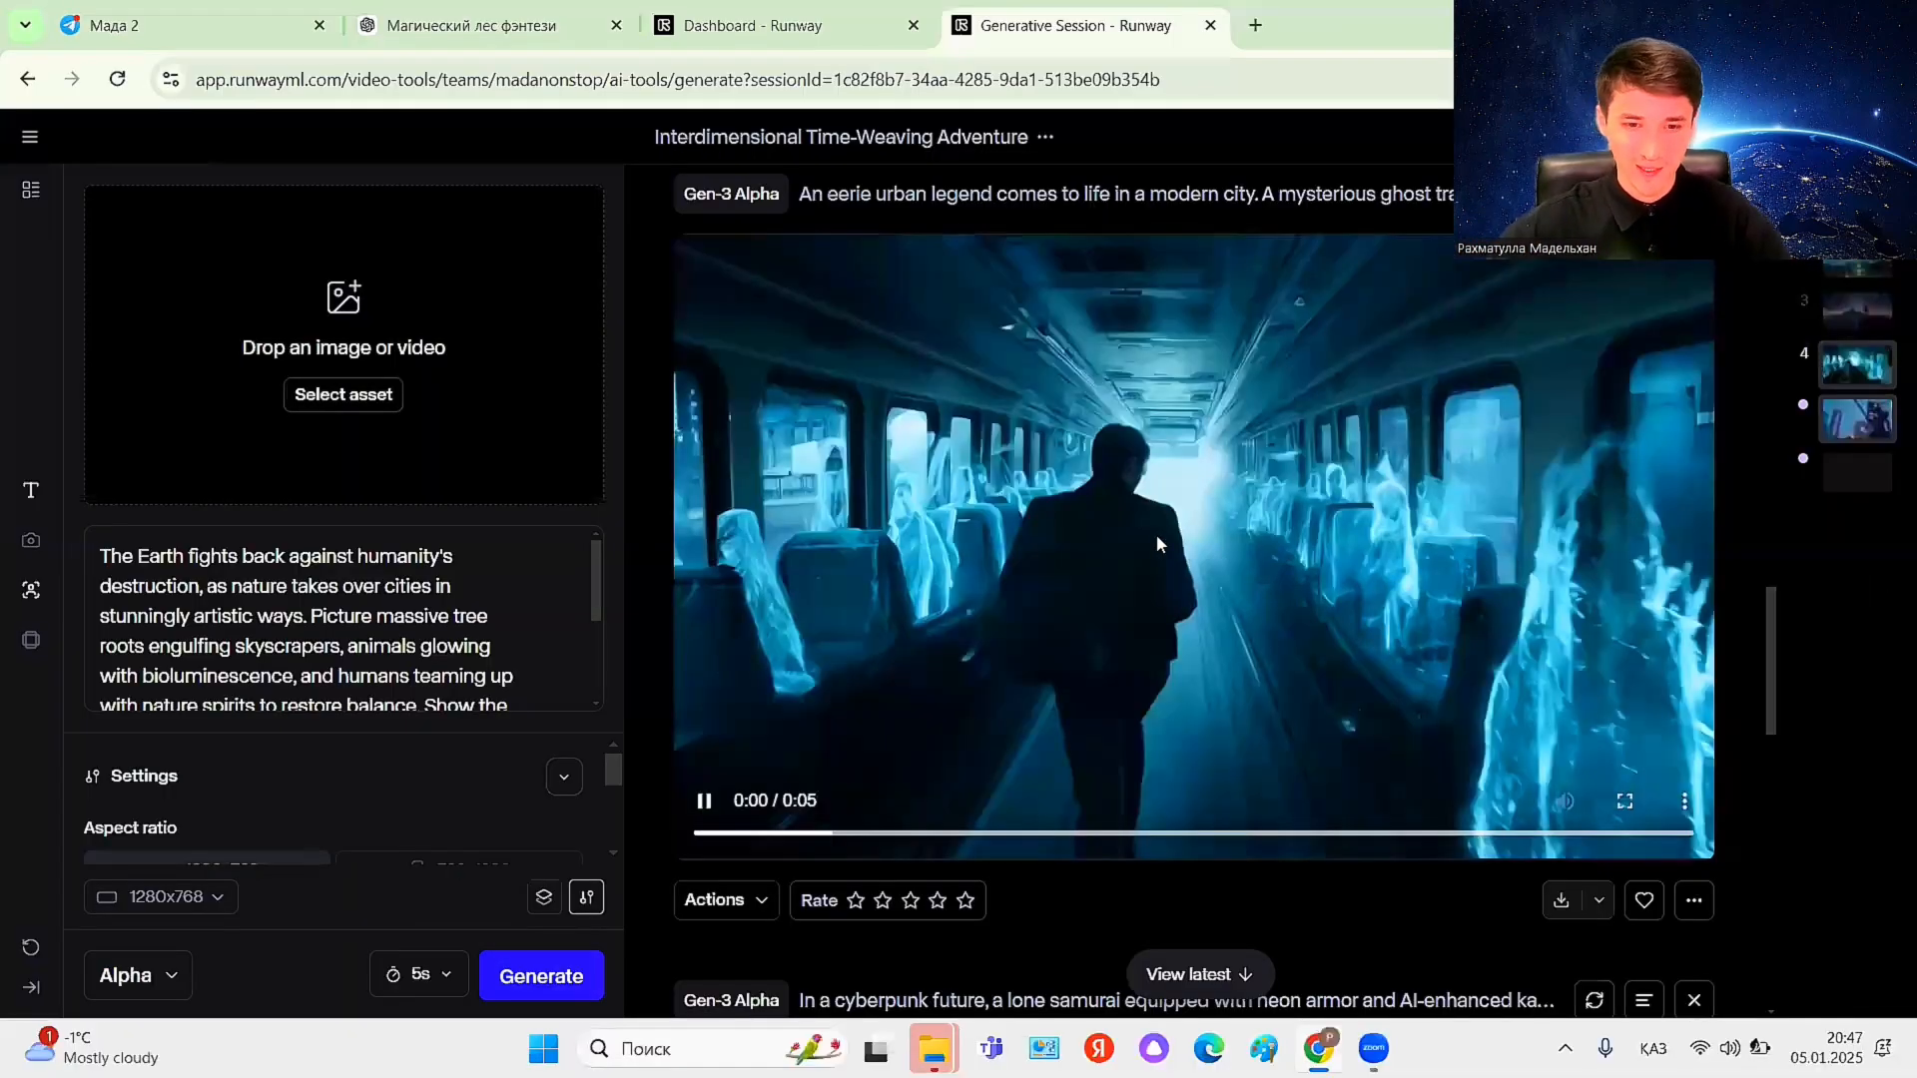
pyautogui.scroll(-2, 1152, 518)
pyautogui.scroll(2, 1152, 520)
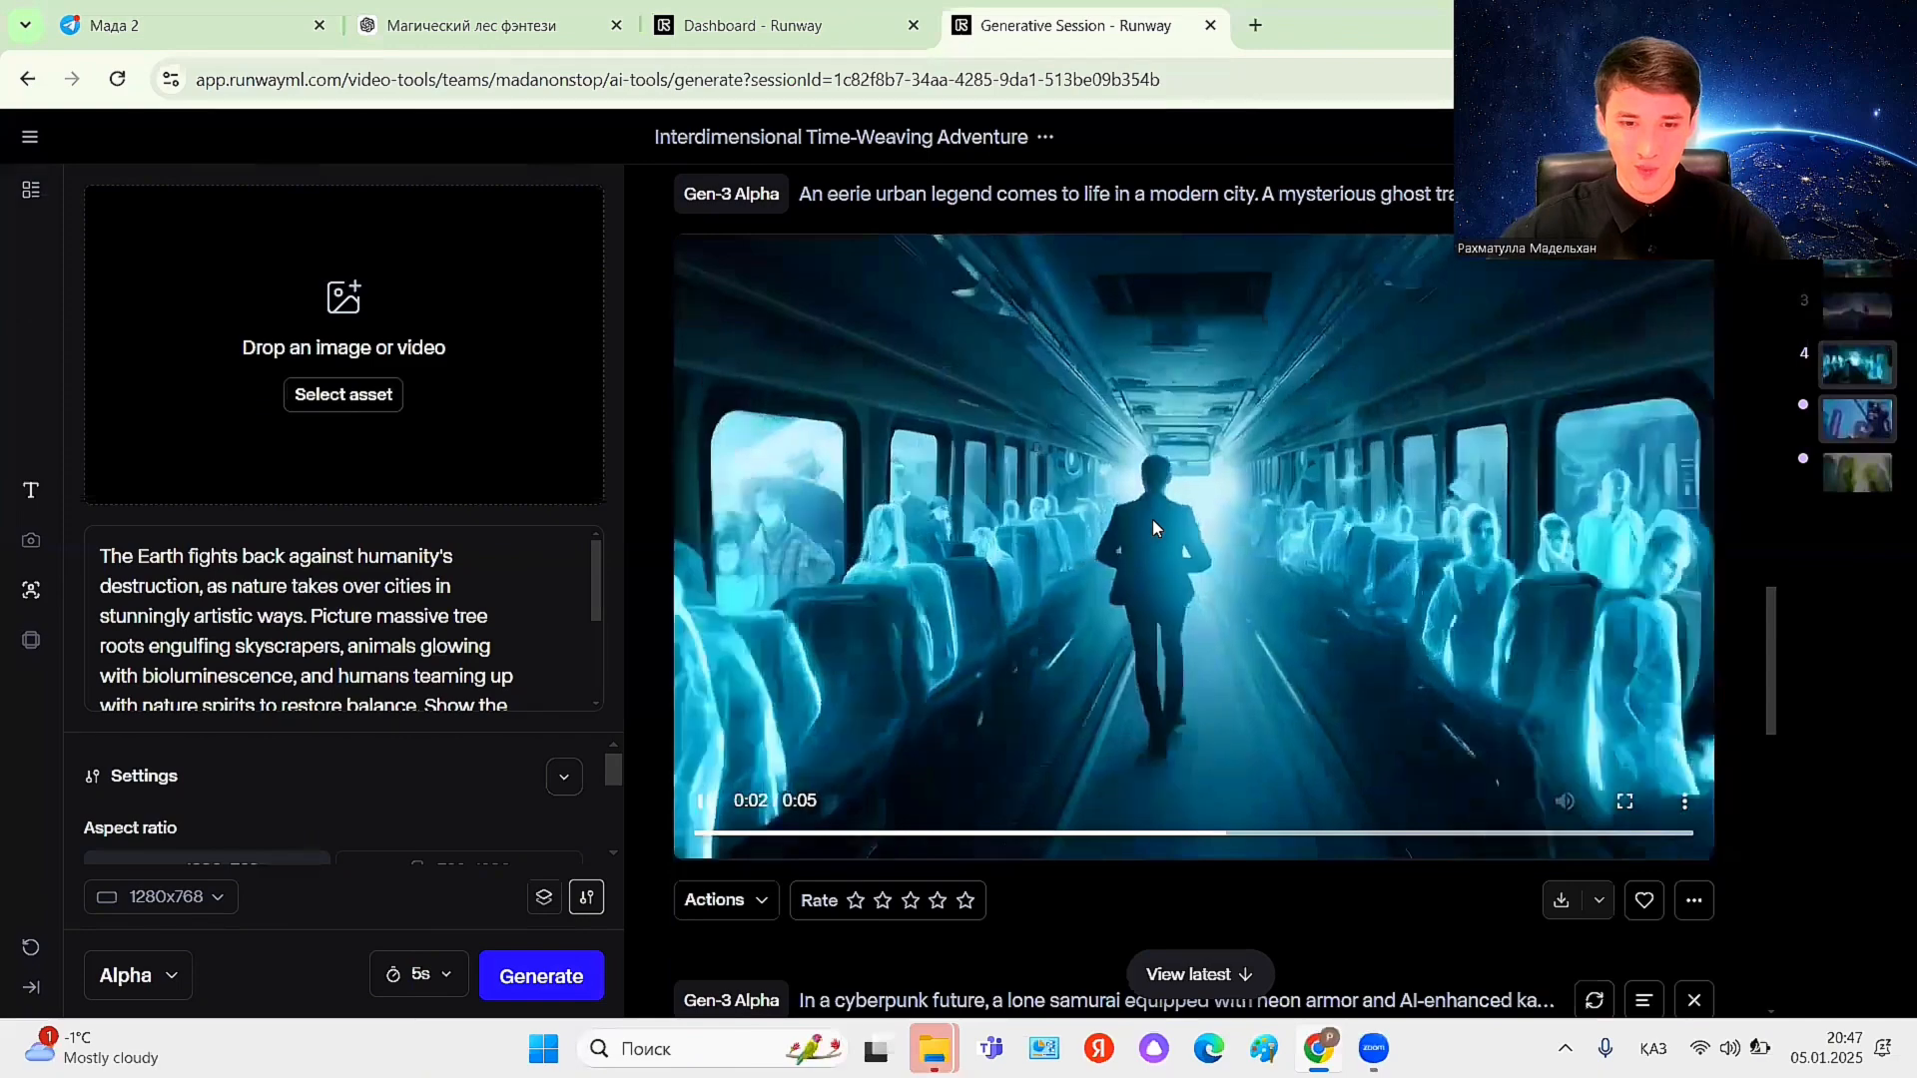
# - Watch the cyberpunk samurai video in full screen and return to the session
pyautogui.scroll(-6, 1152, 519)
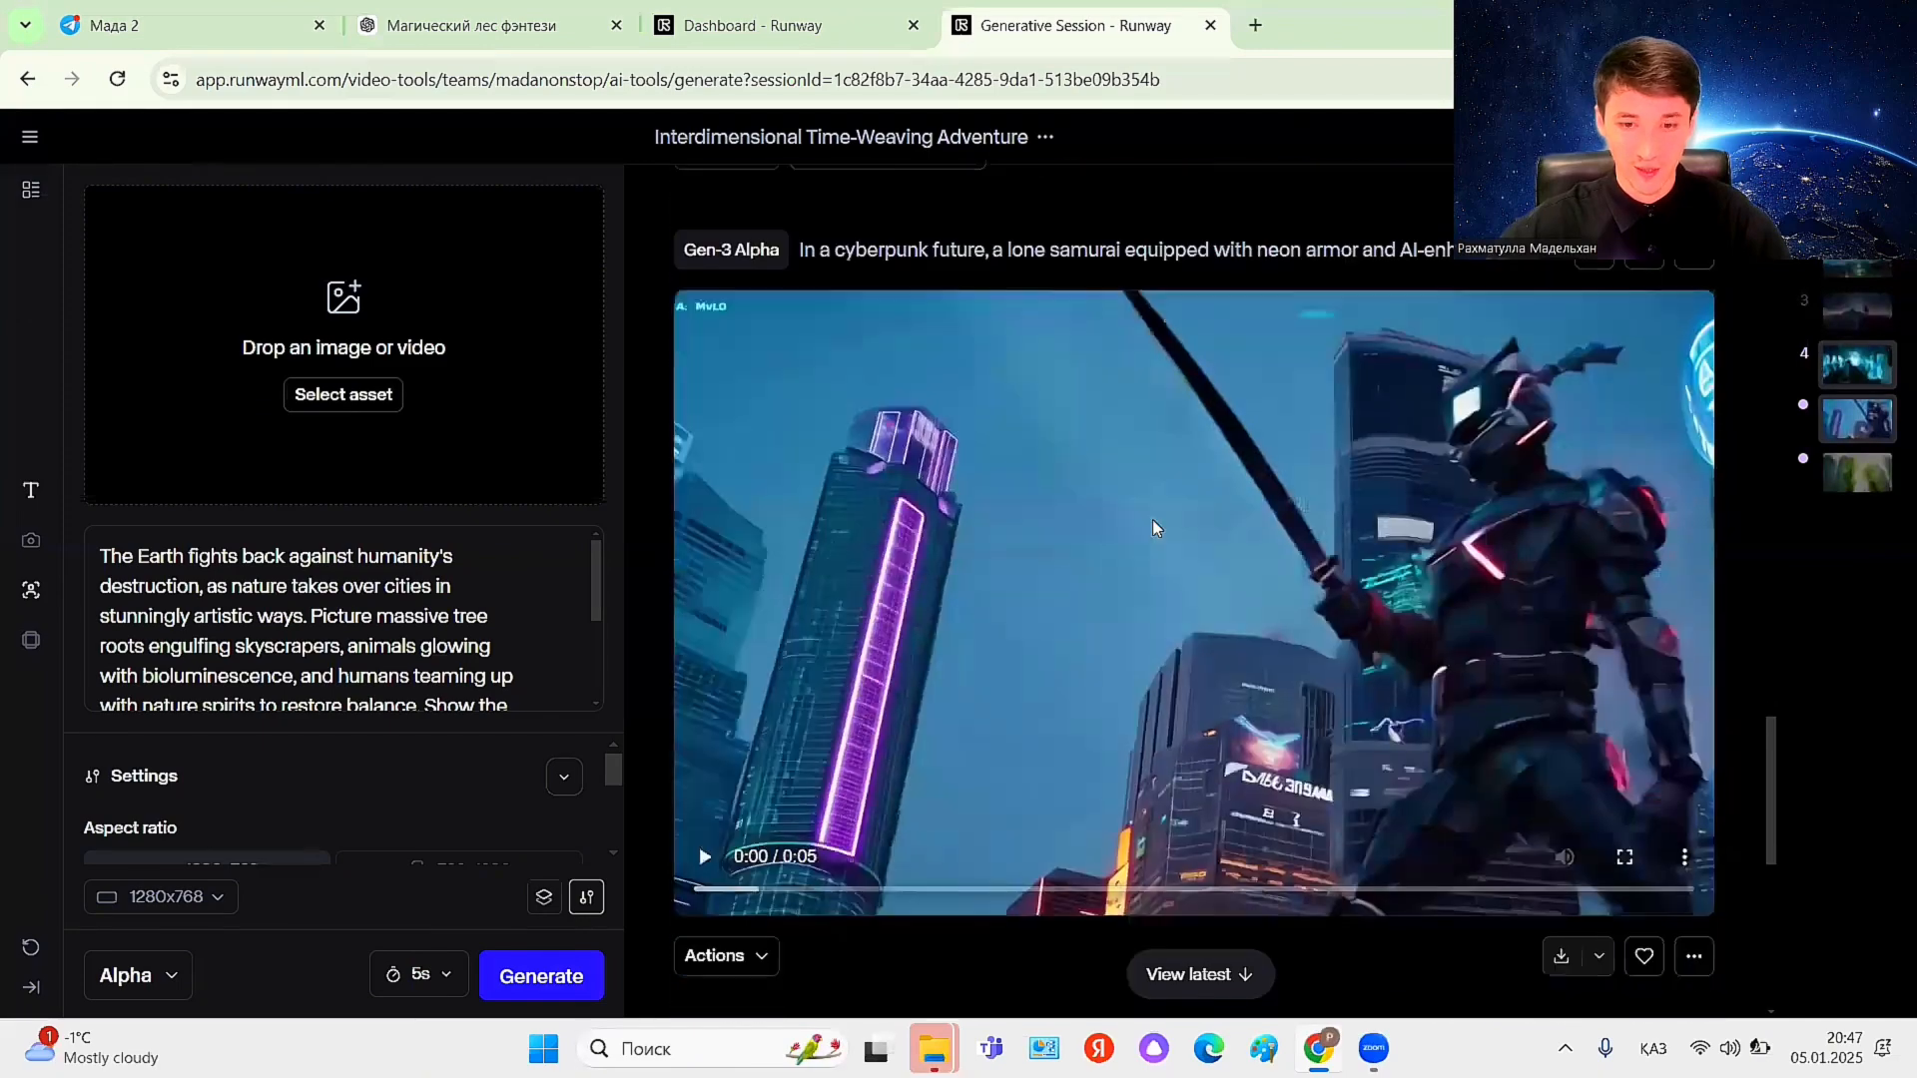
pyautogui.scroll(-2, 1152, 519)
pyautogui.scroll(2, 1152, 519)
pyautogui.scroll(-1, 1152, 519)
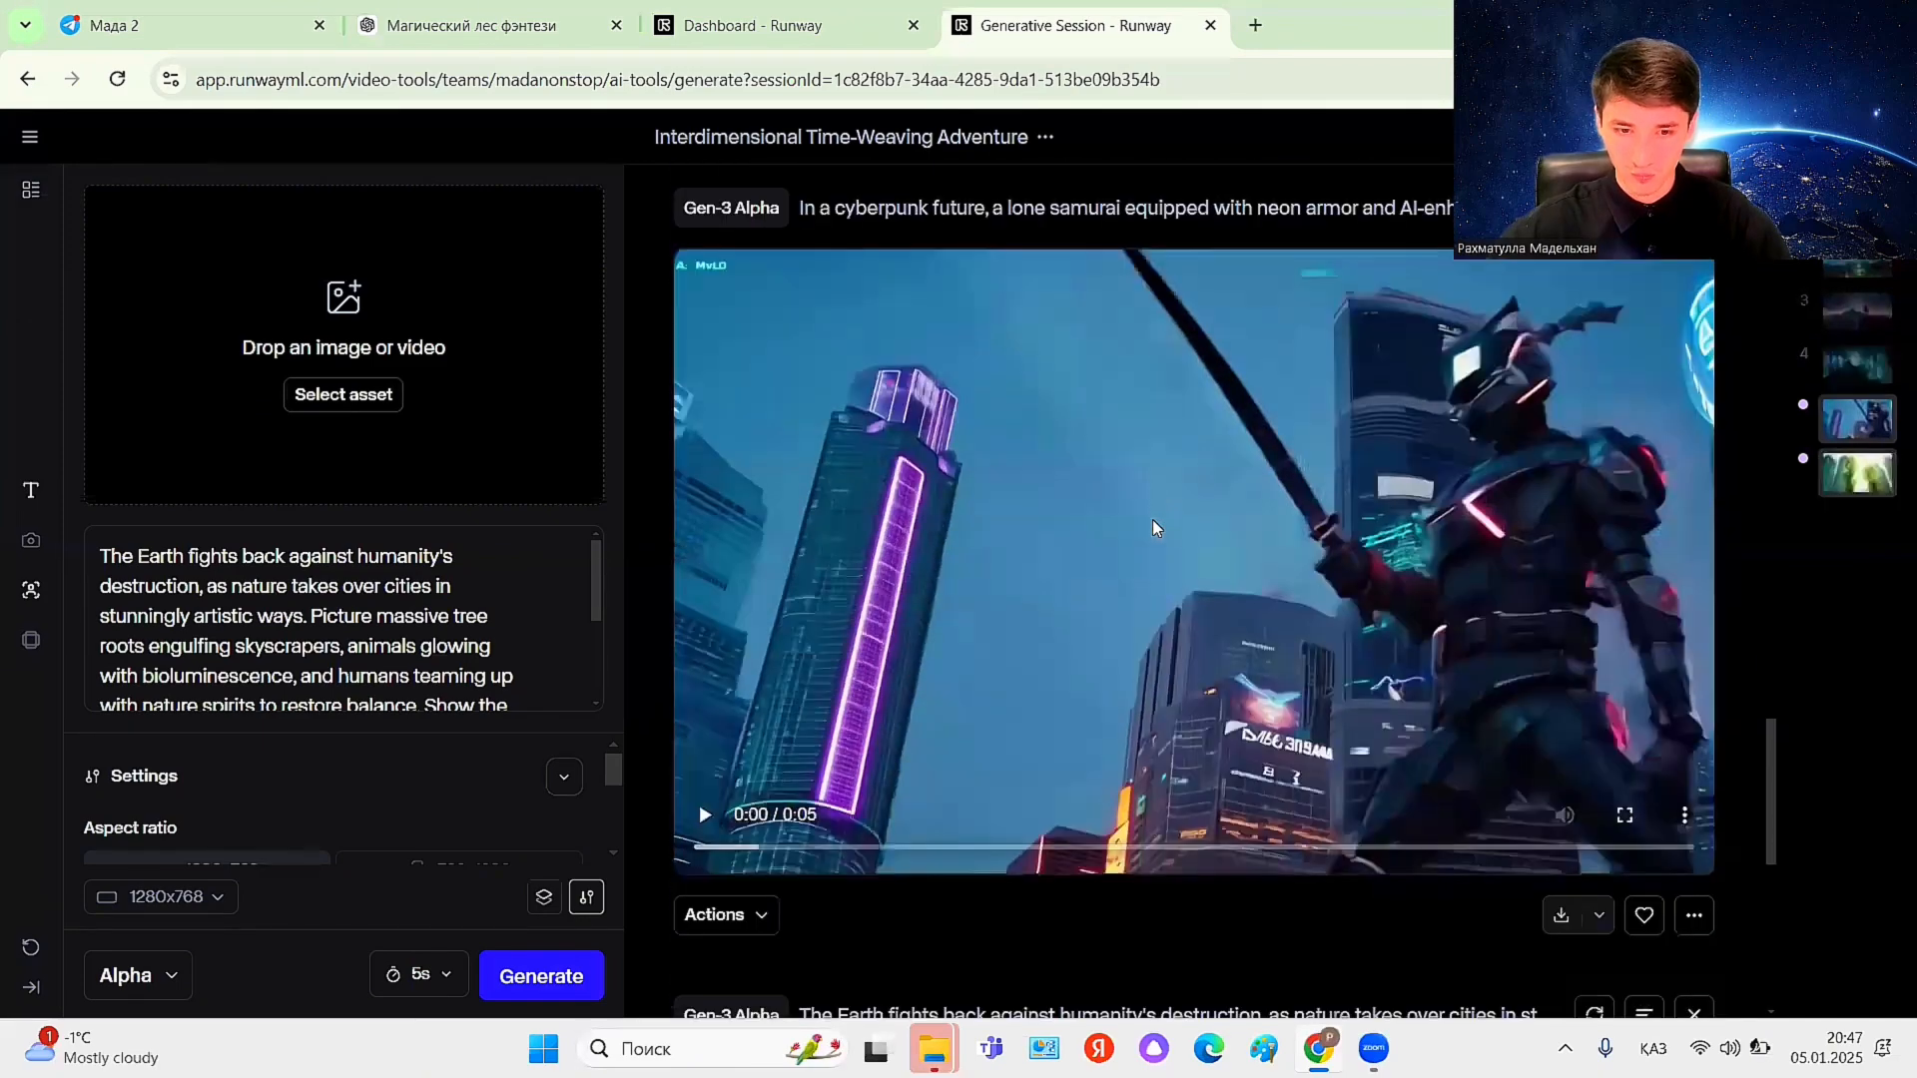
pyautogui.click(1624, 816)
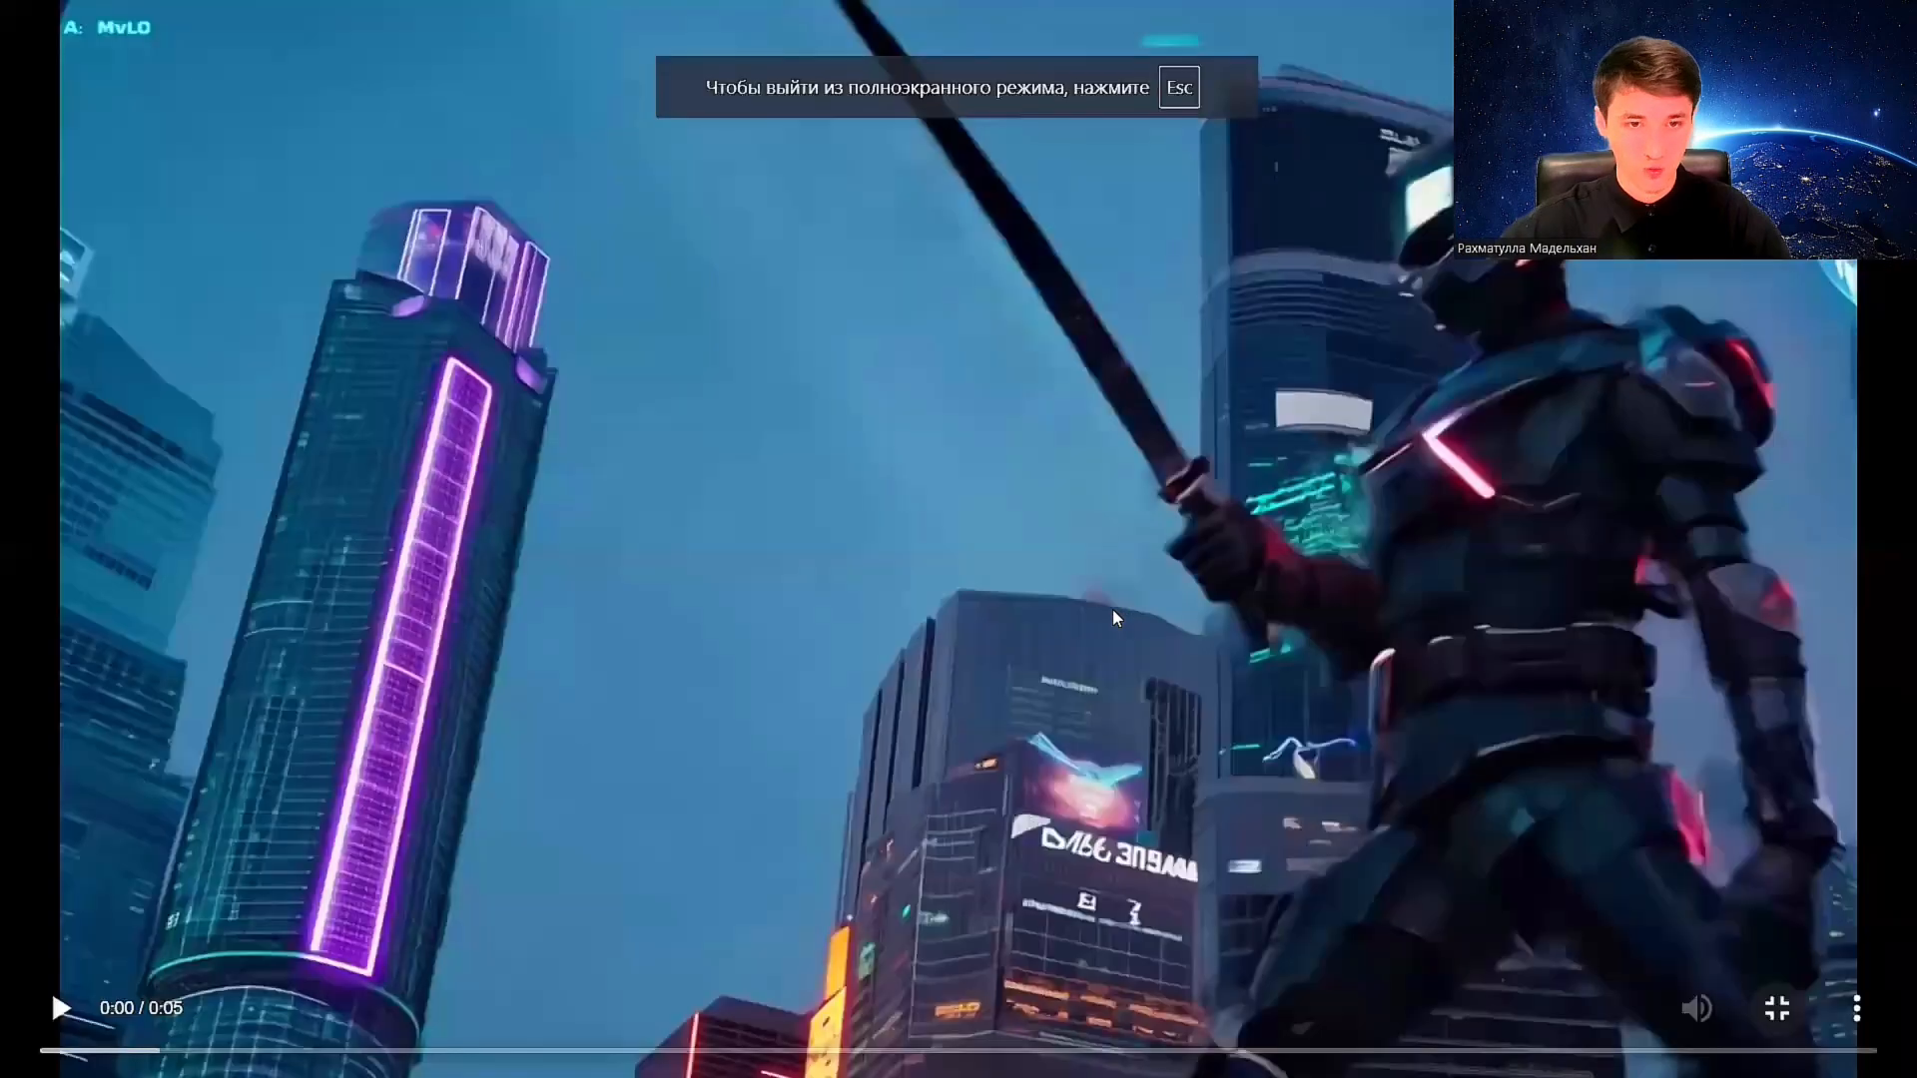
pyautogui.click(1002, 569)
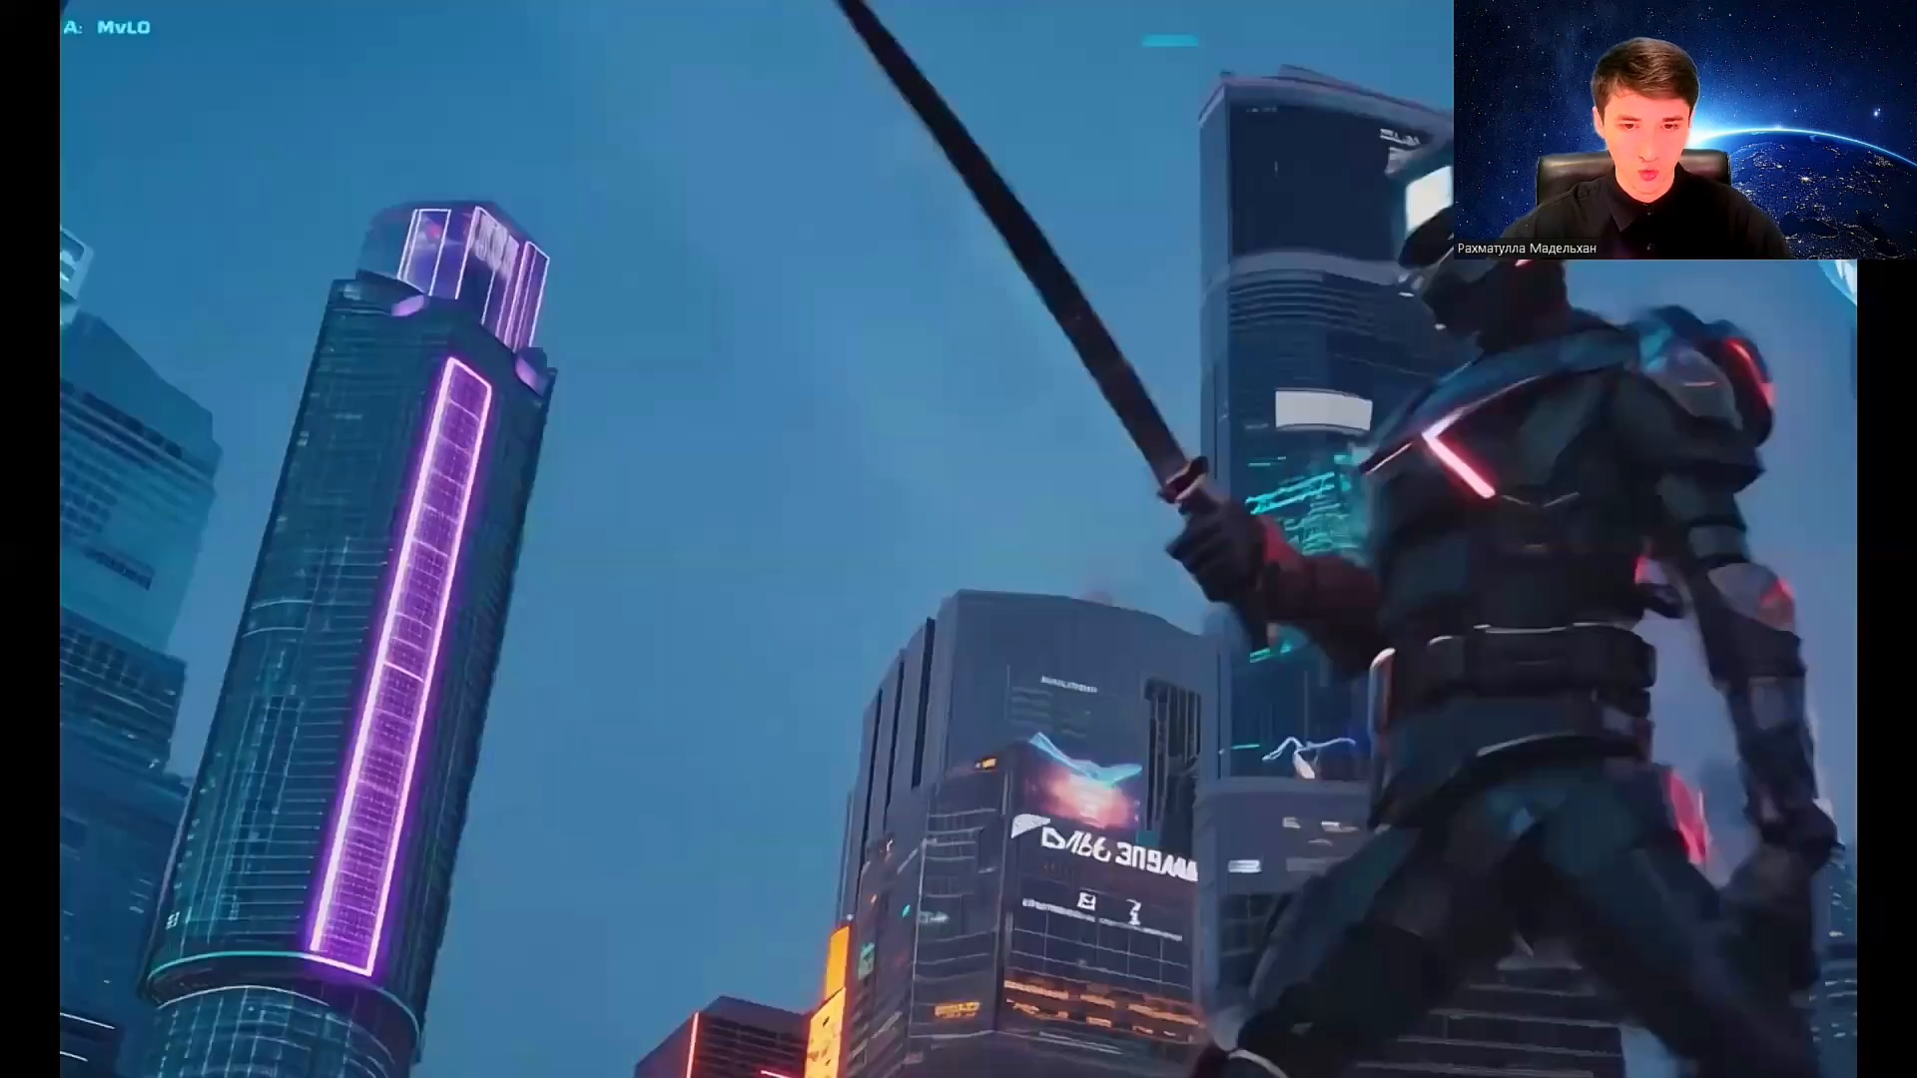
pyautogui.press('Escape')
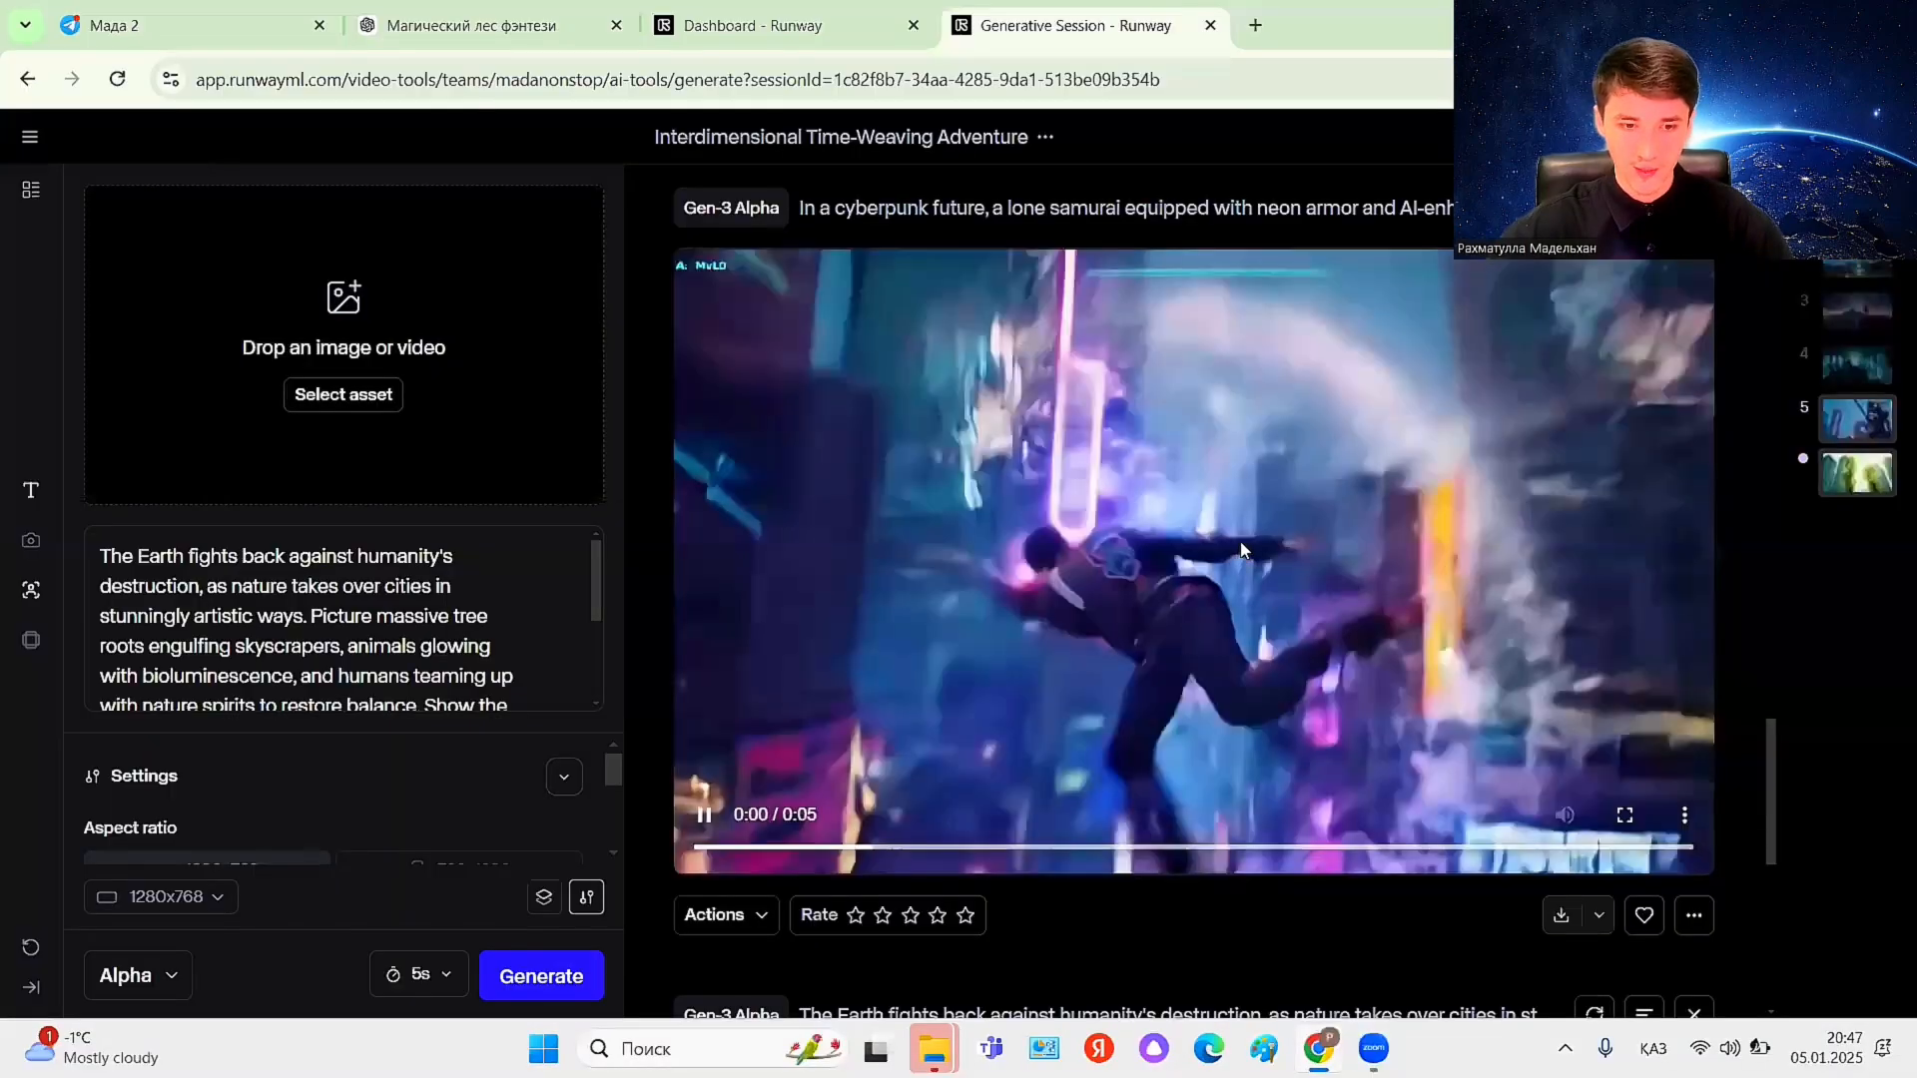
# - Watch the nature reclaiming the city video in full screen, then review the earlier generations in the session
pyautogui.scroll(-8, 1242, 552)
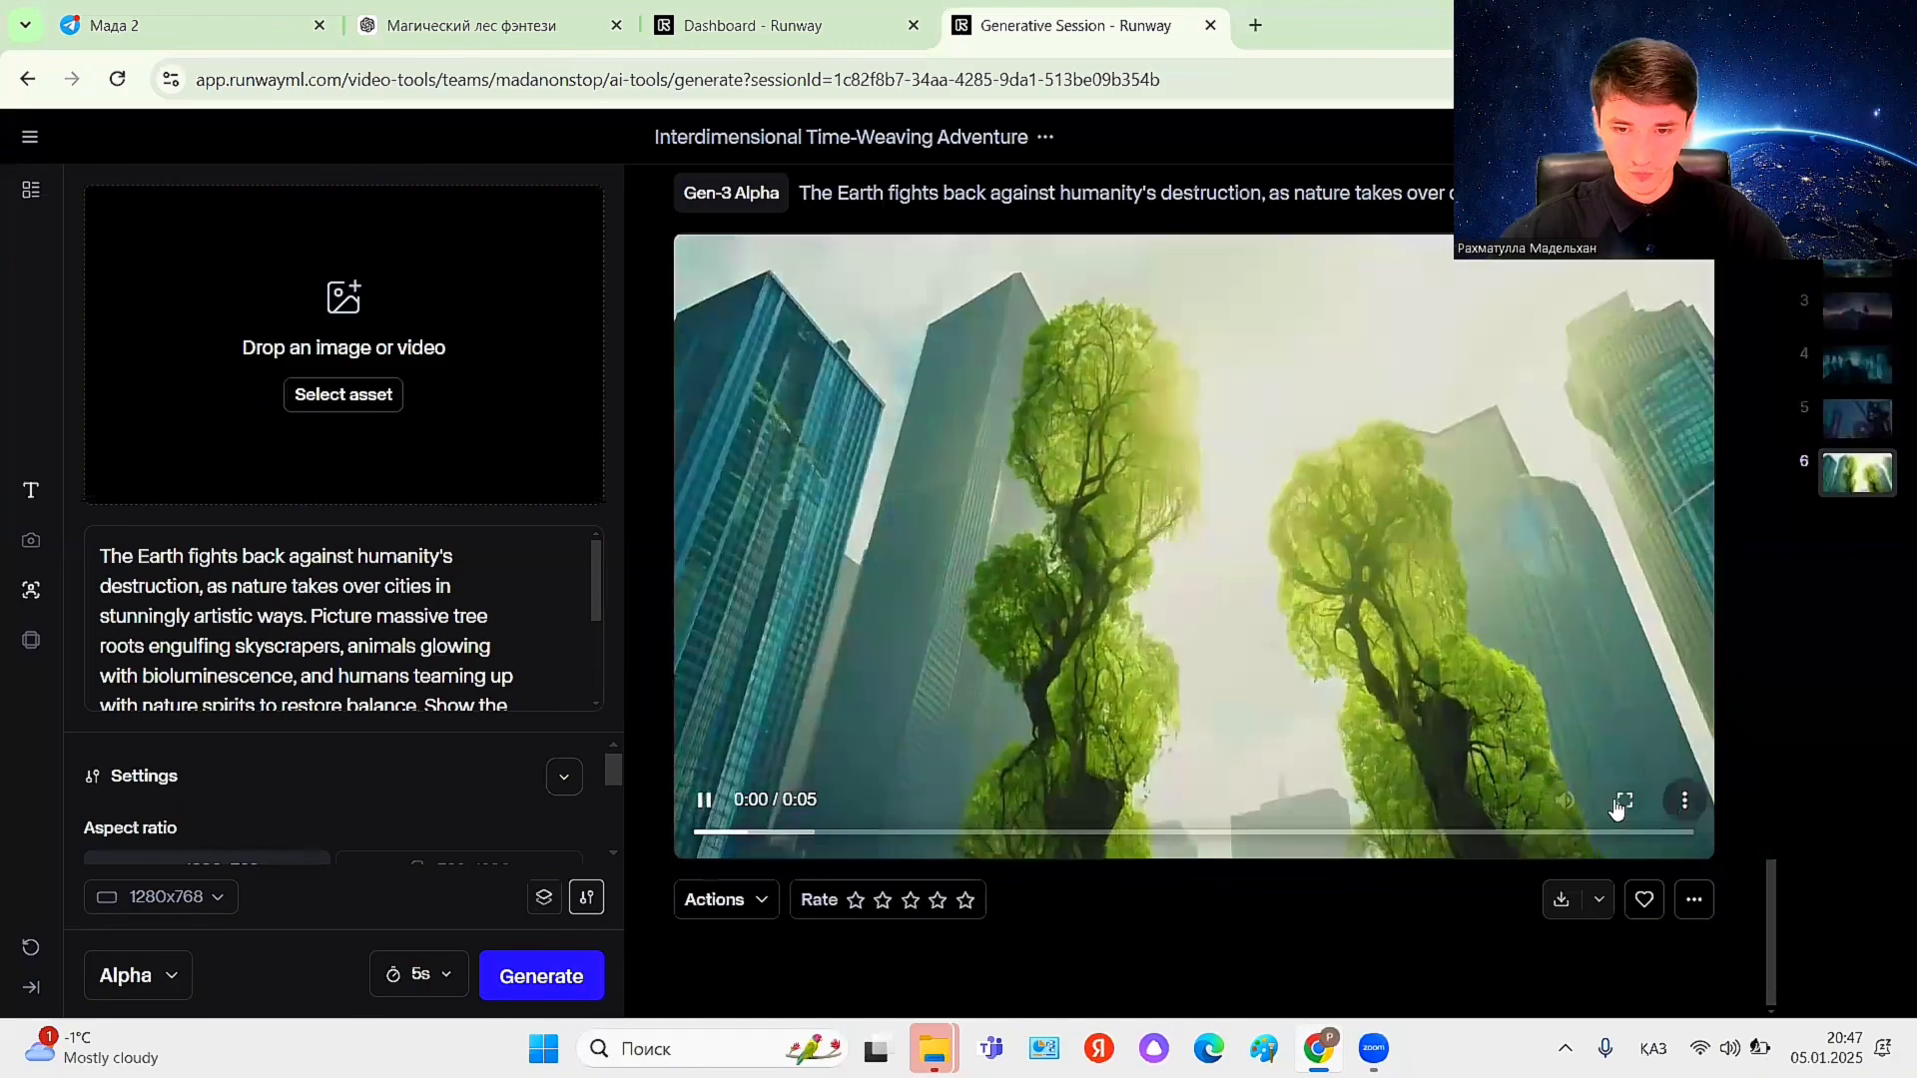
pyautogui.click(1623, 803)
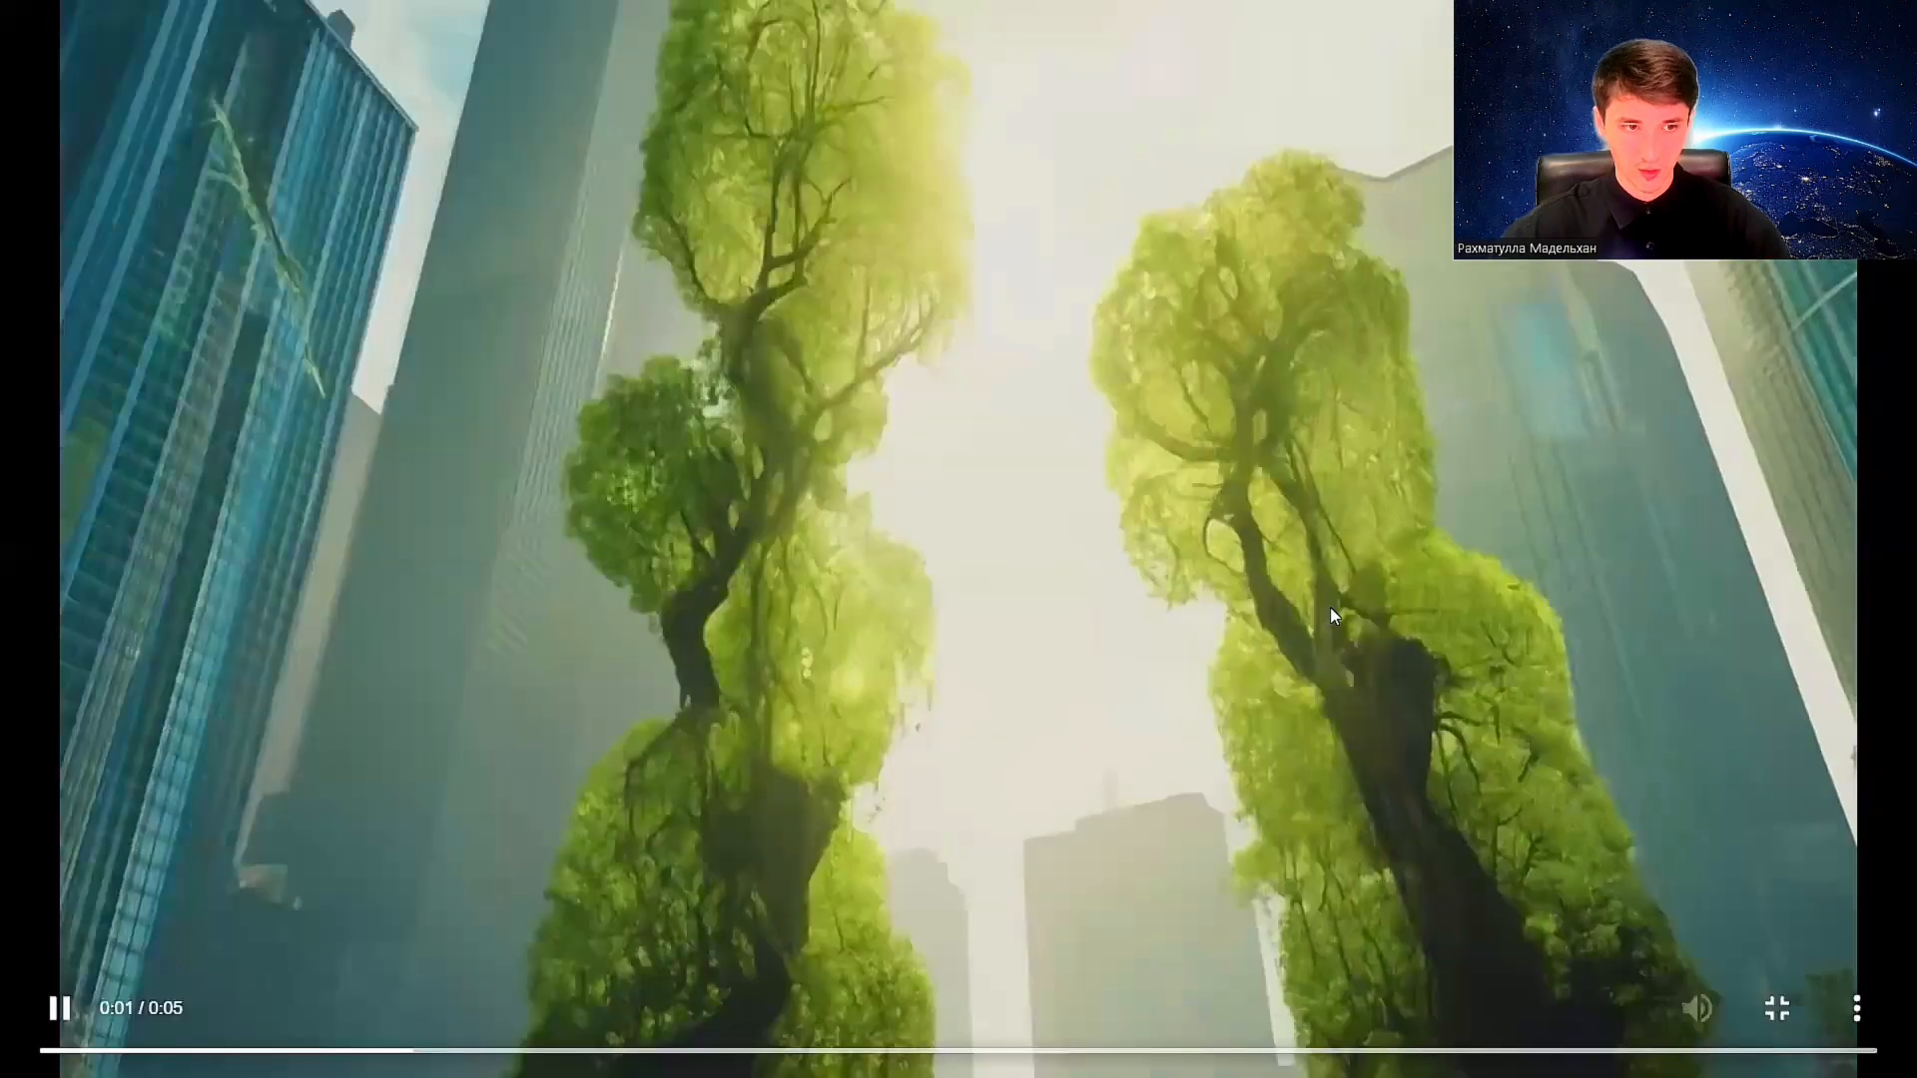
pyautogui.press('Escape')
pyautogui.scroll(5, 1239, 593)
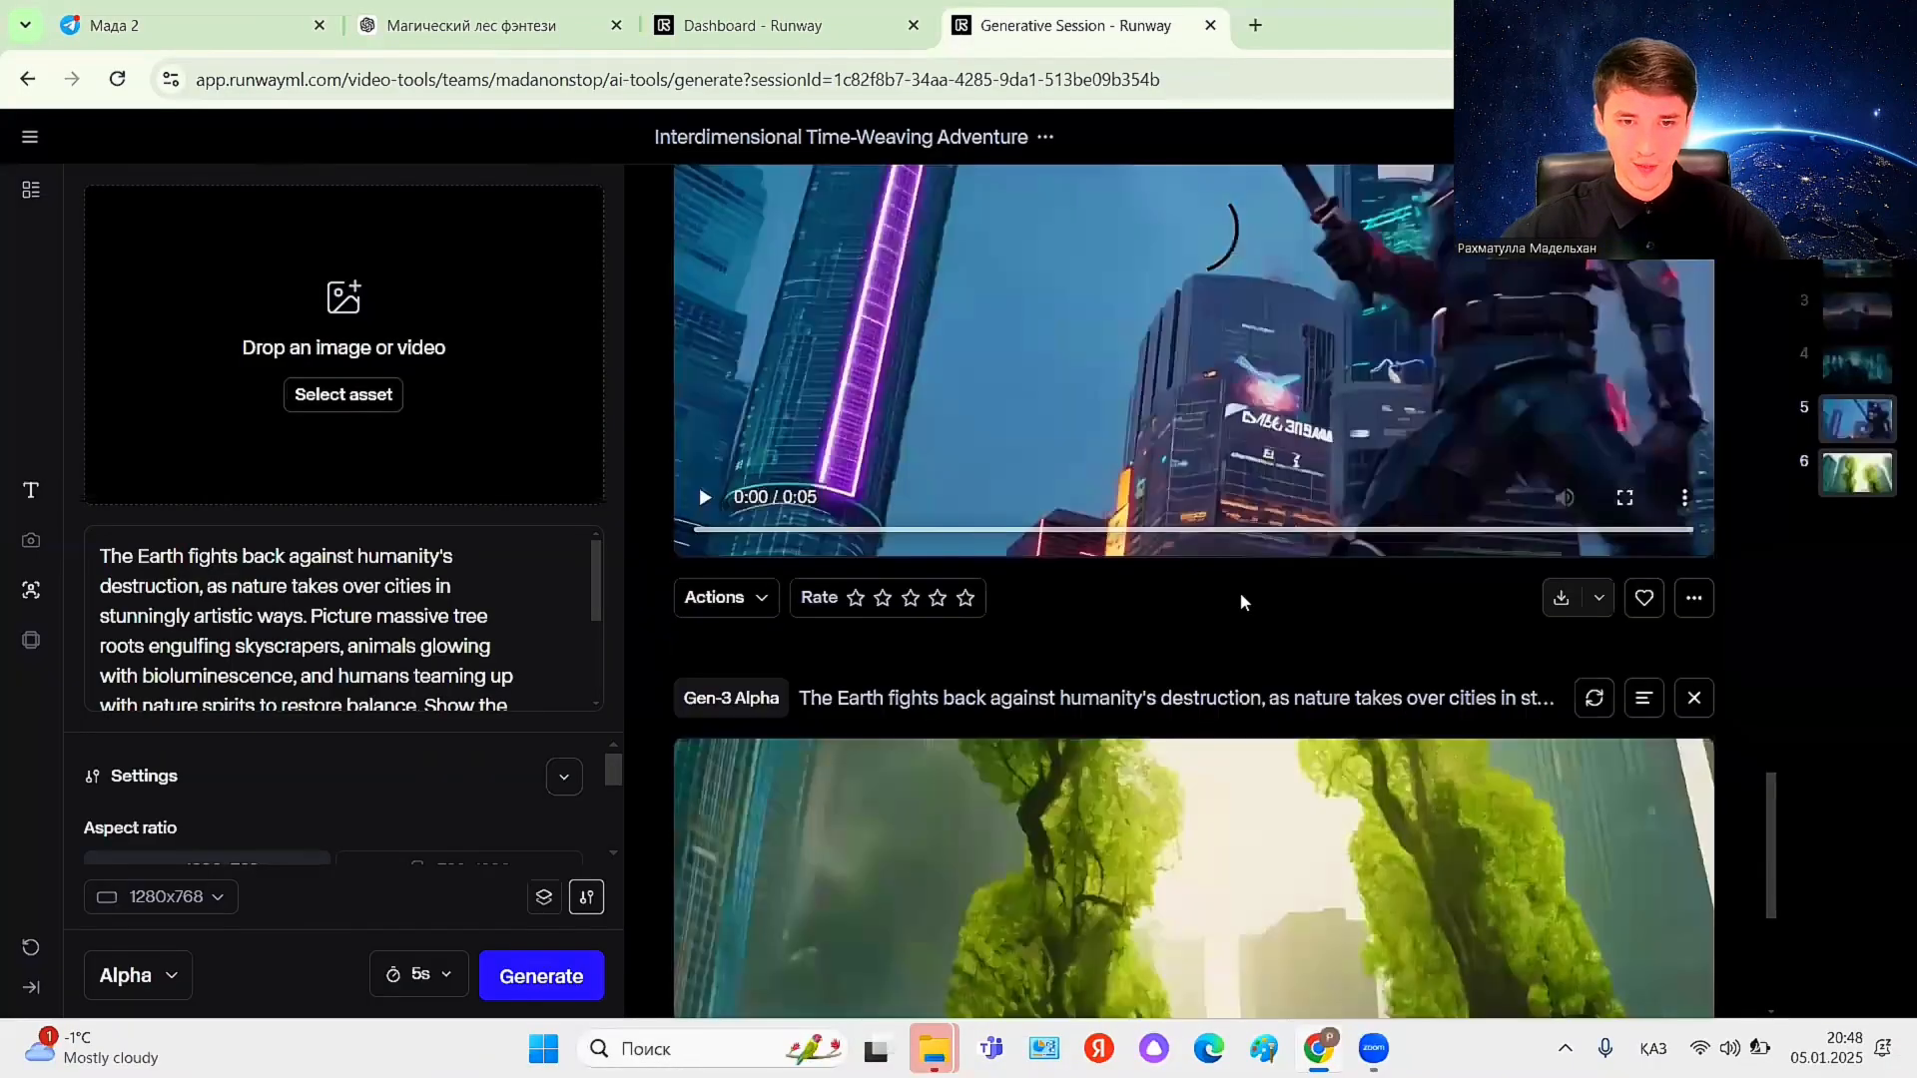
pyautogui.scroll(10, 1240, 591)
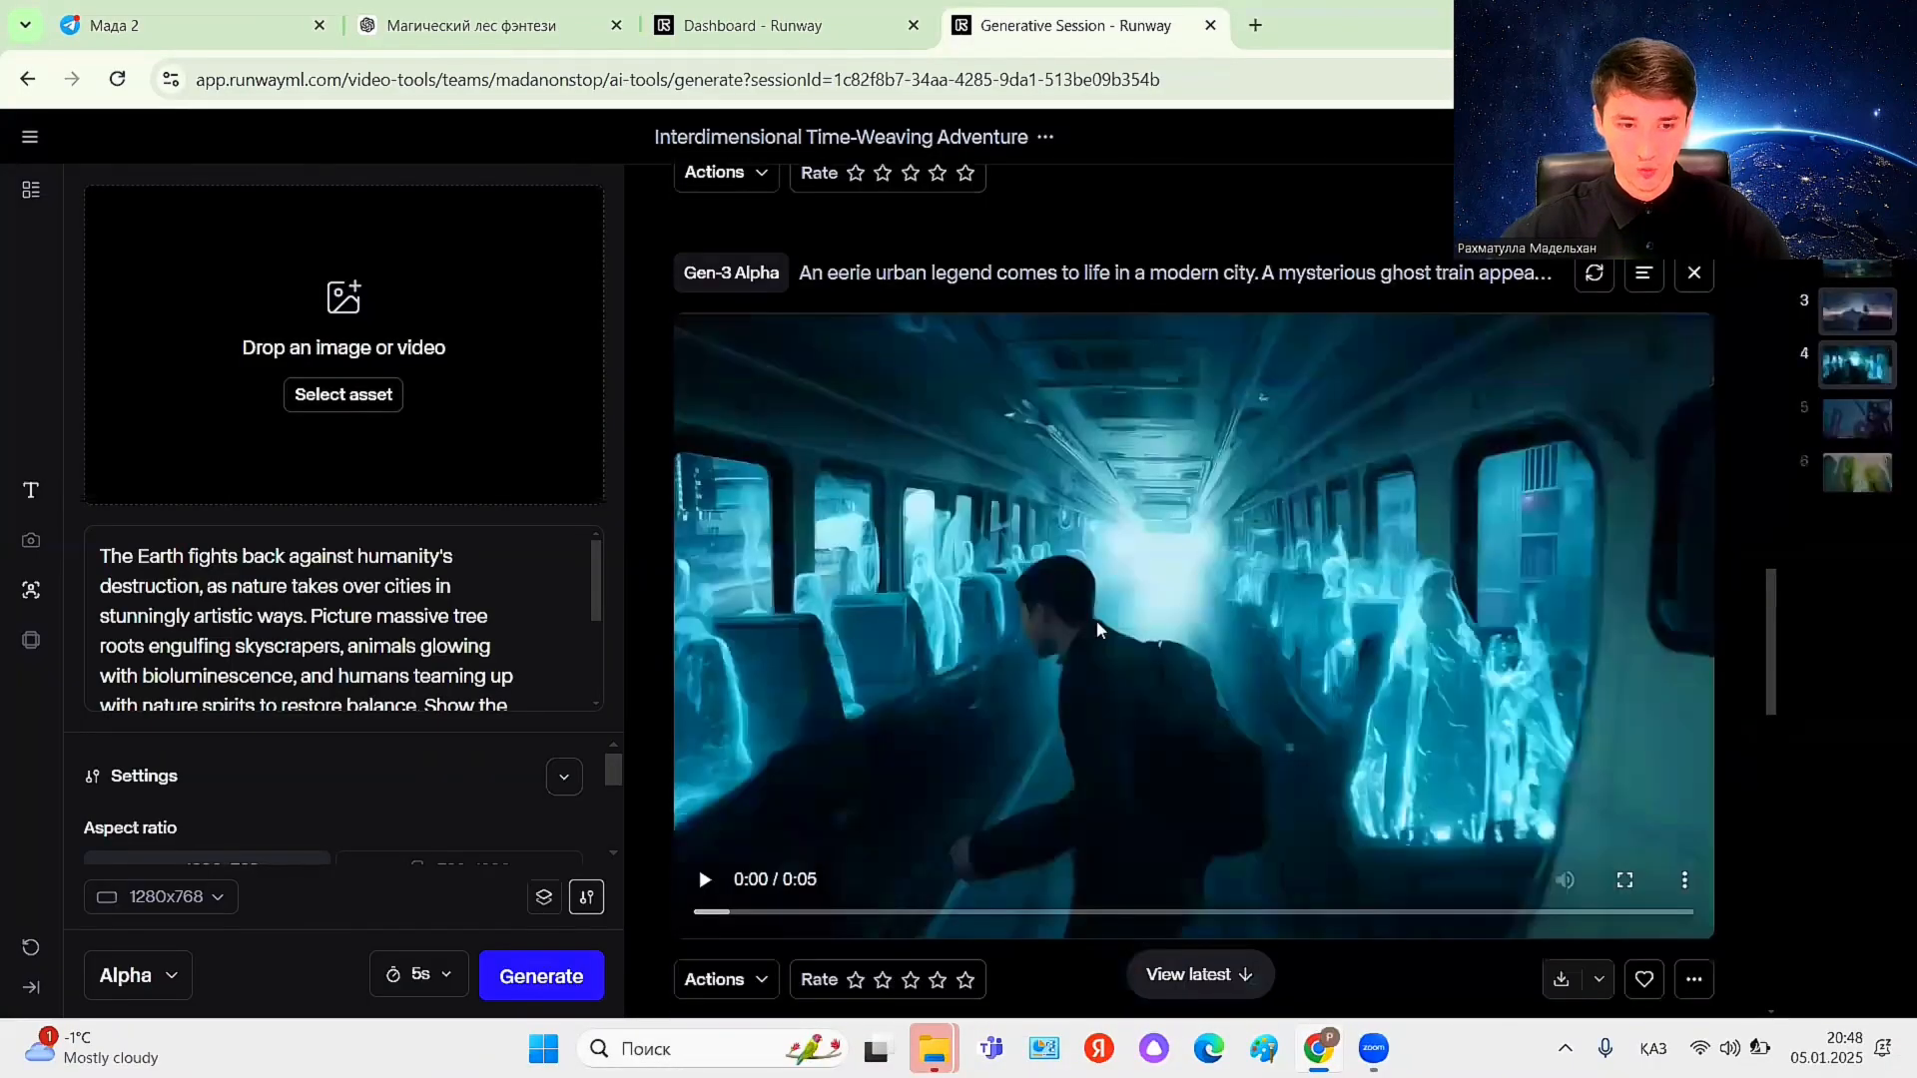
pyautogui.scroll(5, 1321, 603)
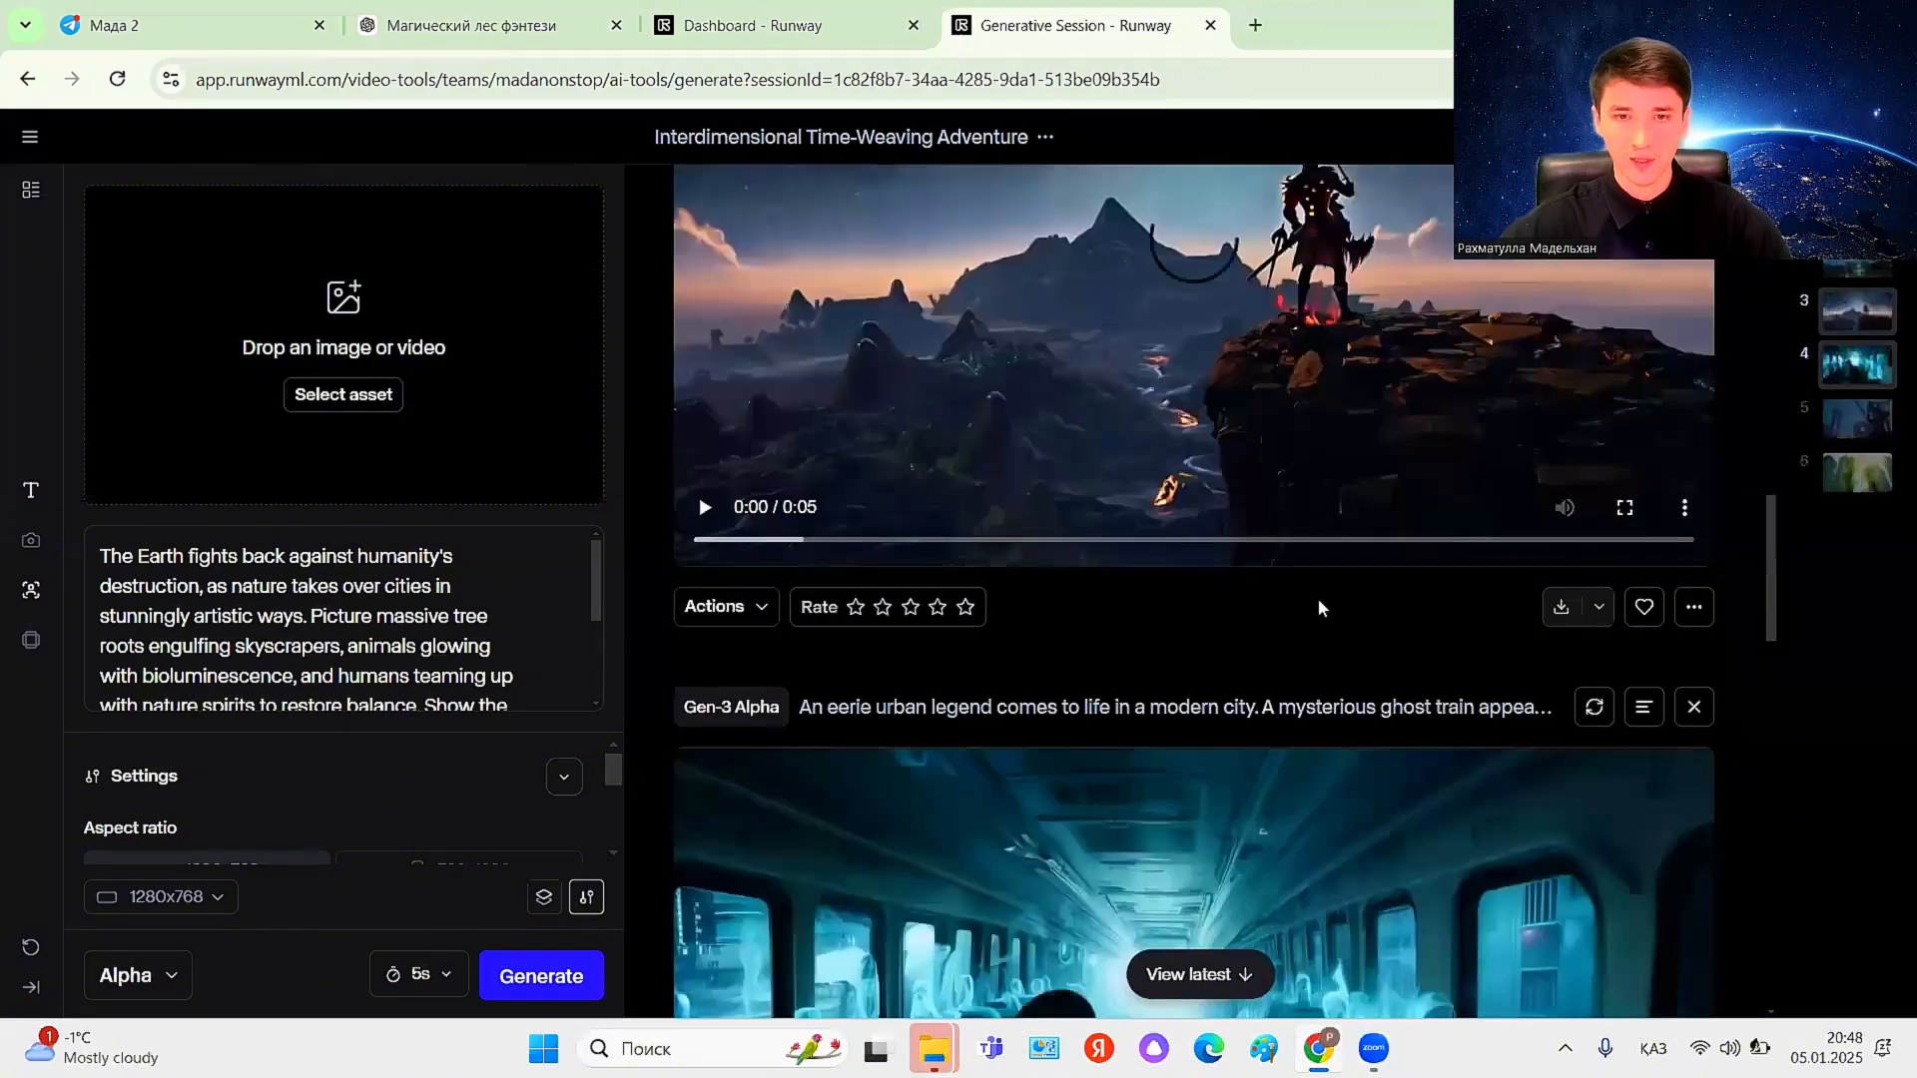
pyautogui.scroll(5, 1316, 596)
pyautogui.scroll(-5, 1314, 593)
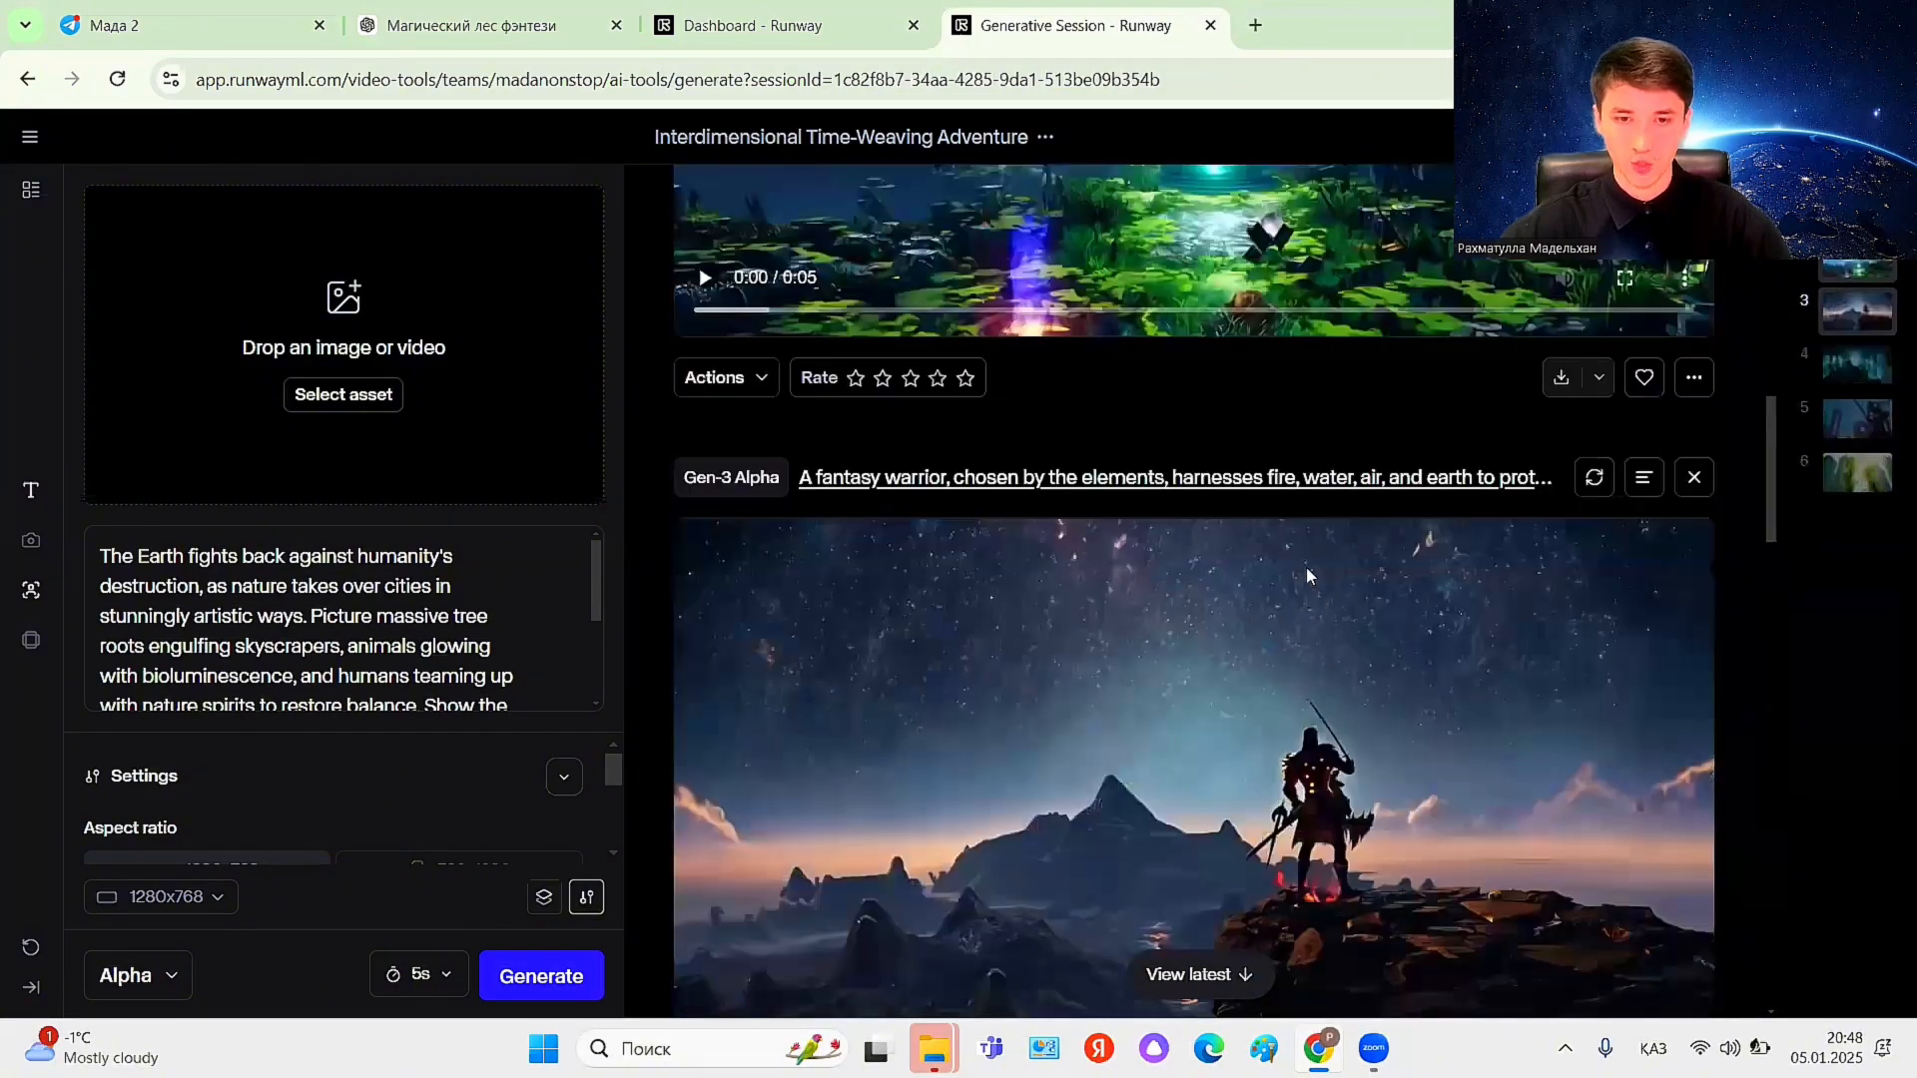
pyautogui.scroll(-3, 946, 561)
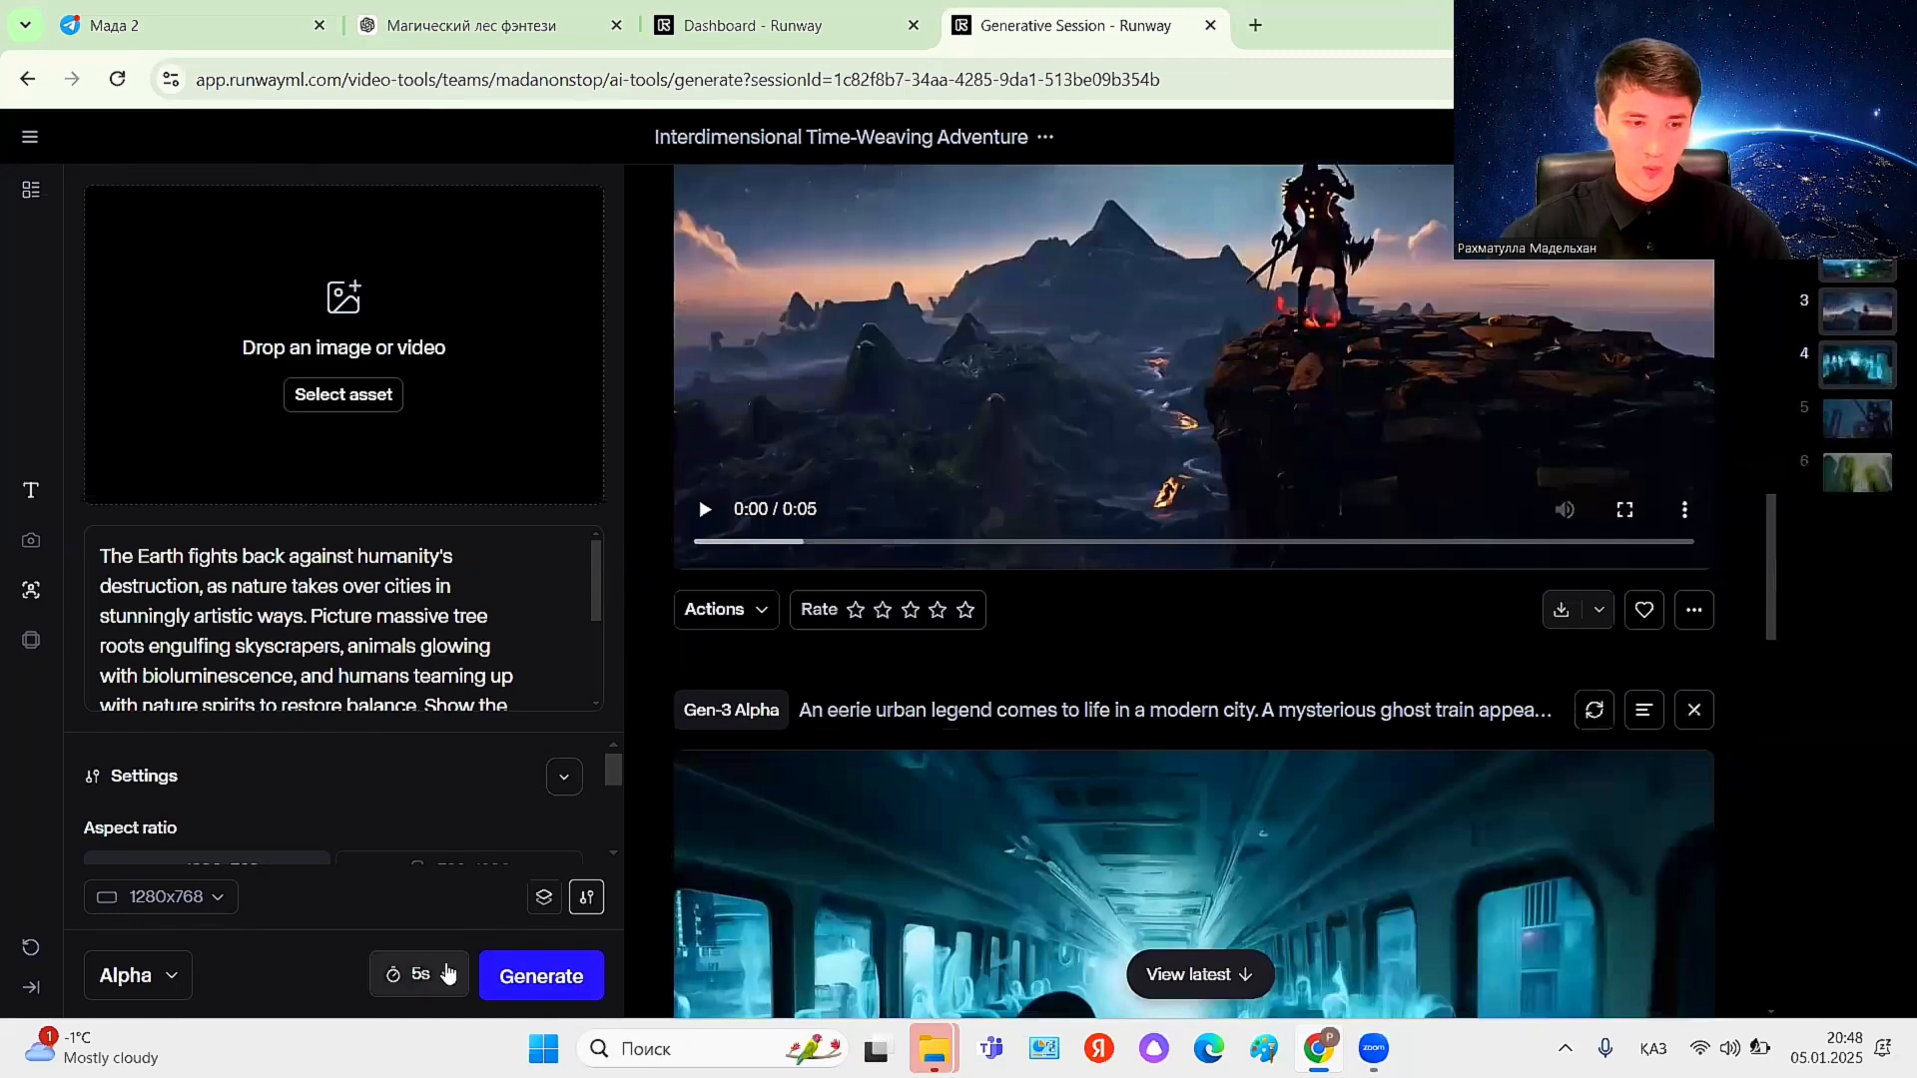
# - Set the video duration to 10 seconds
pyautogui.click(446, 973)
pyautogui.click(477, 916)
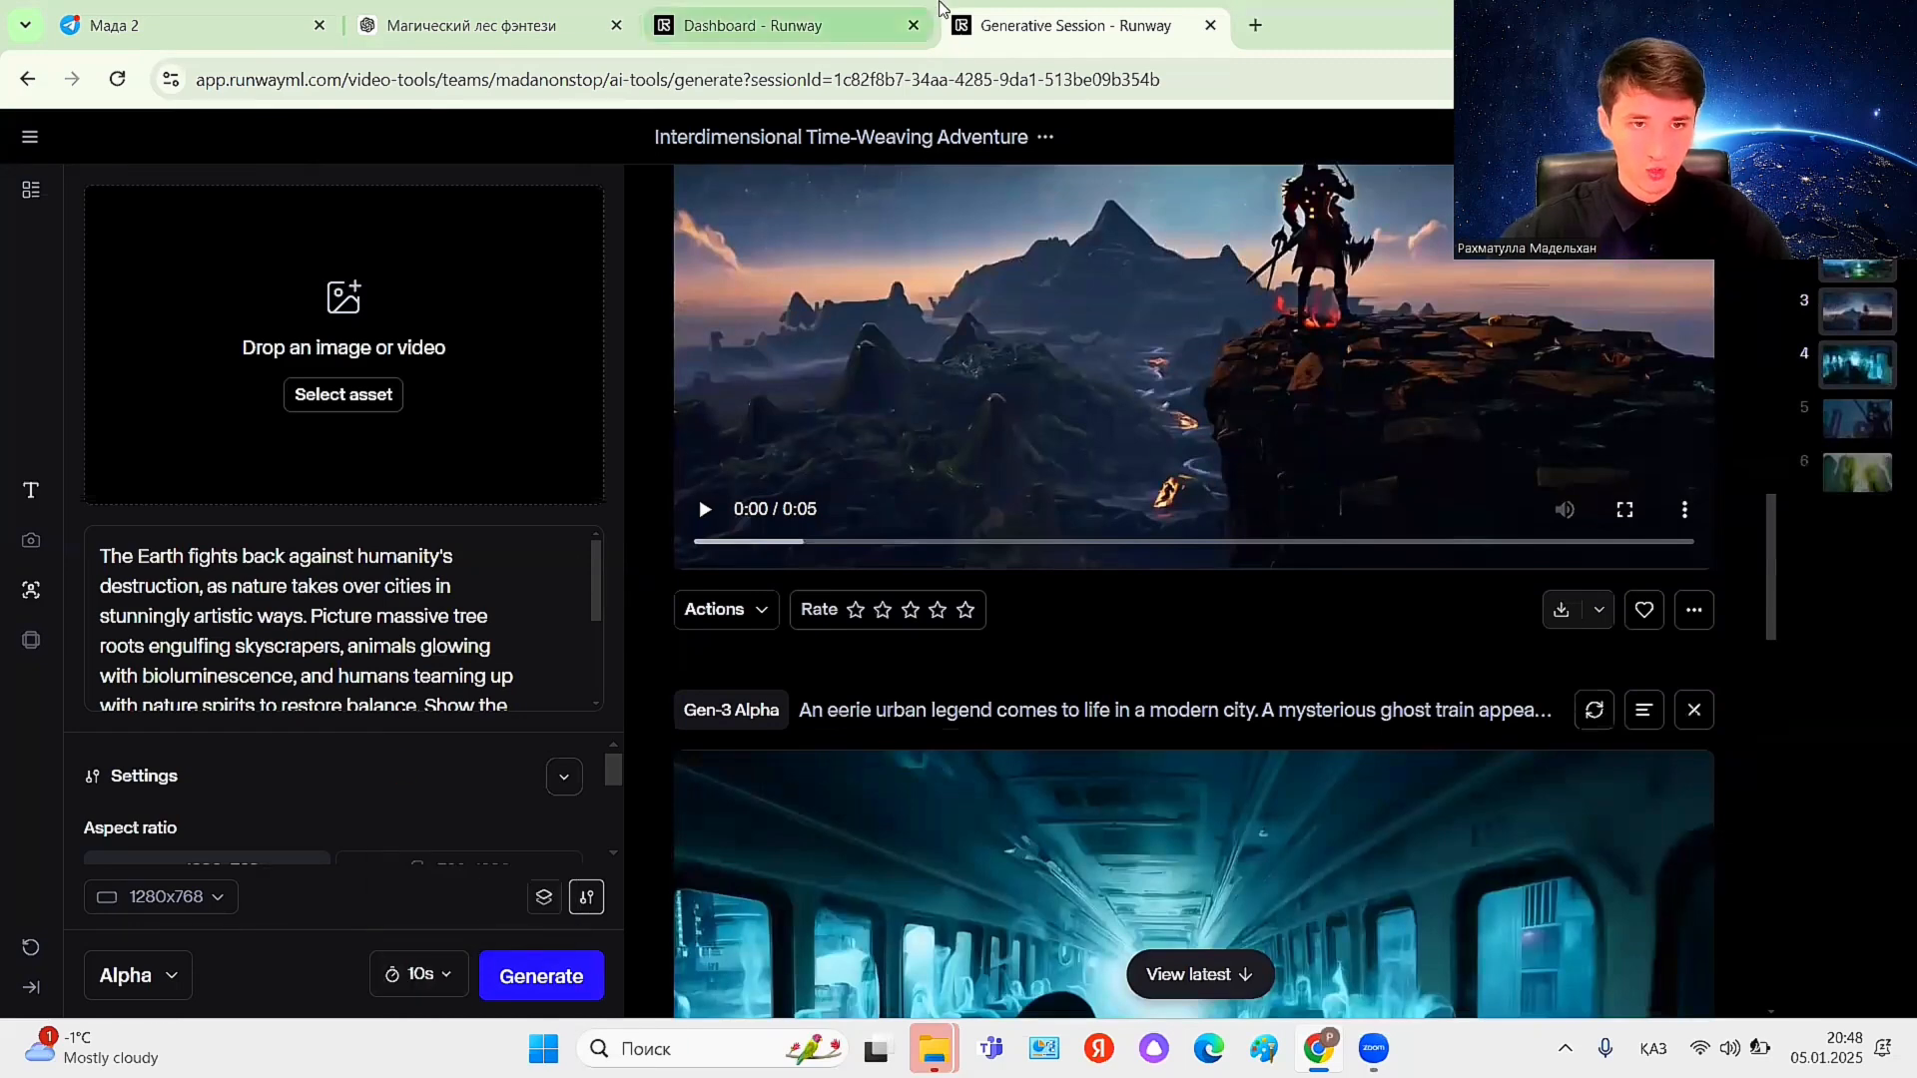
# - Switch to ChatGPT and request more prompts with the message "тағы бірнеше промт жазып бер қызықты"
pyautogui.click(479, 25)
pyautogui.click(799, 895)
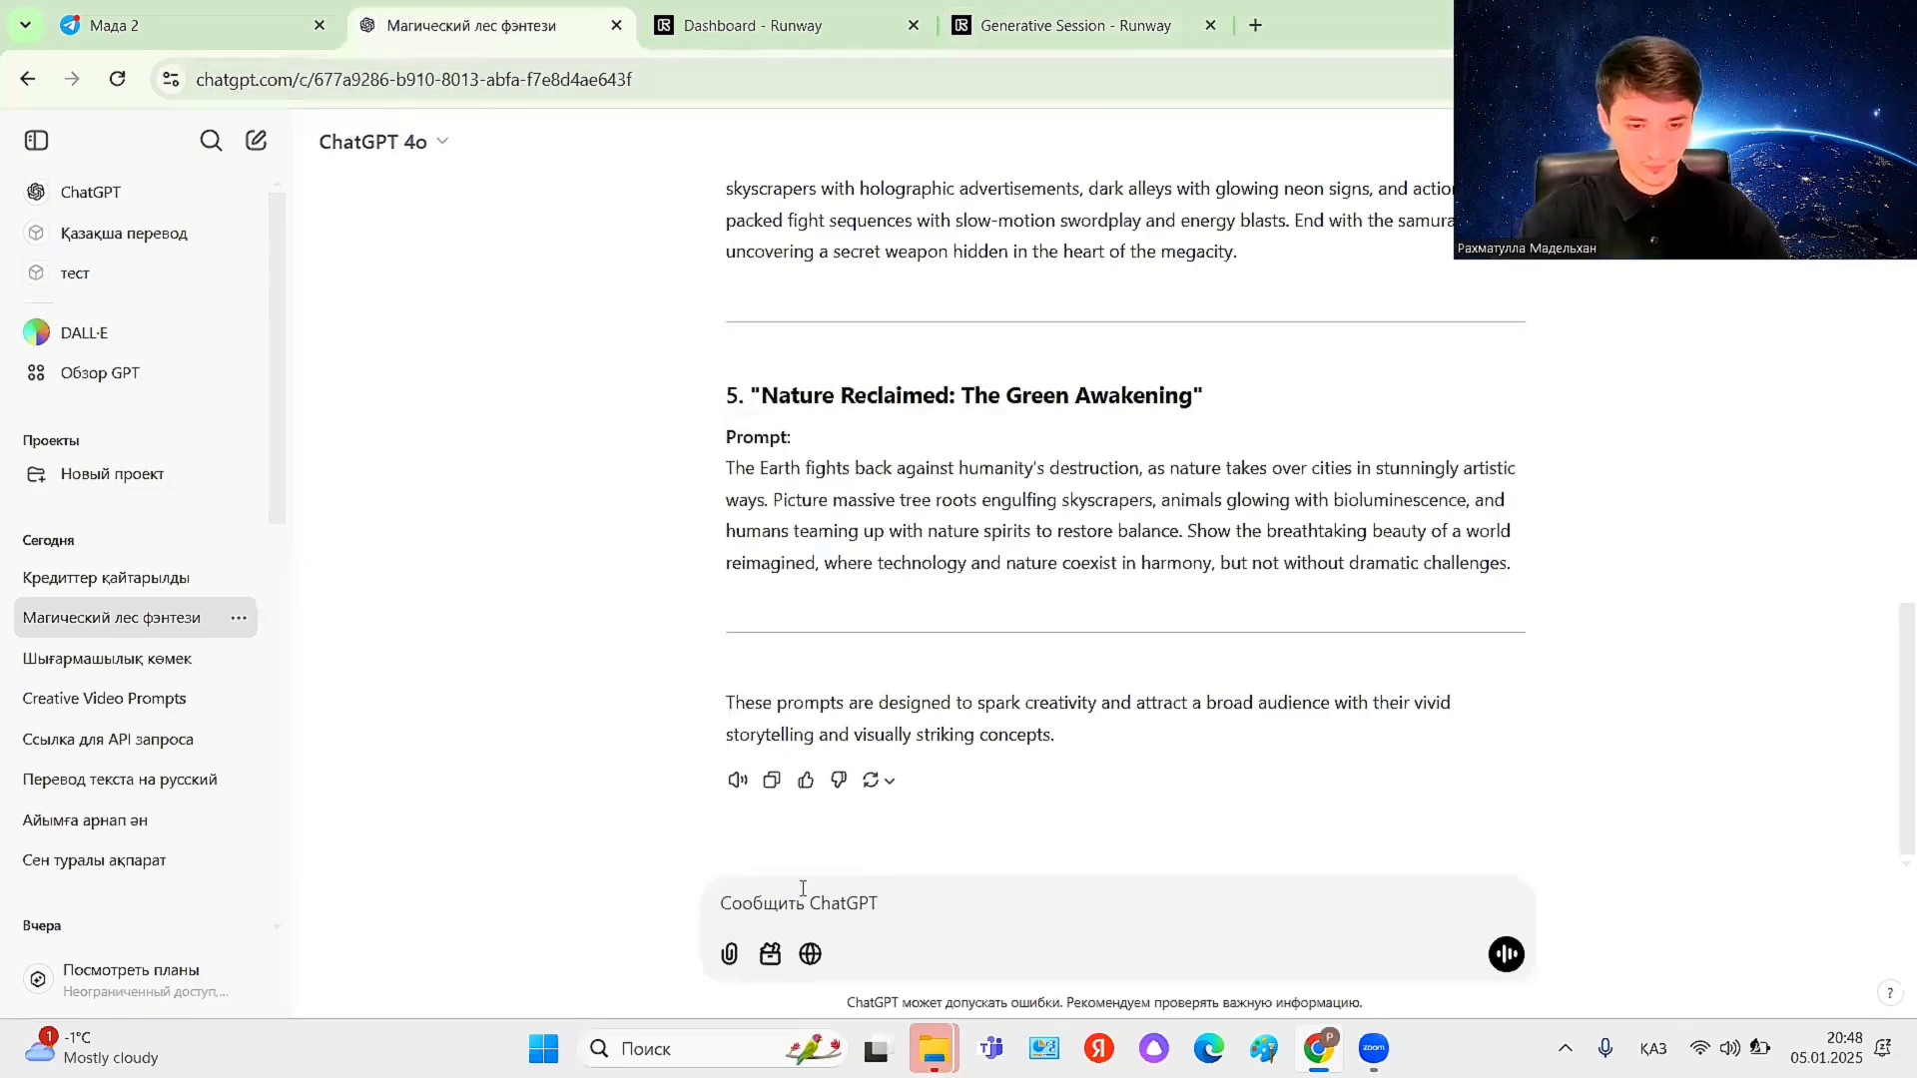
pyautogui.write('тағы бірнеше')
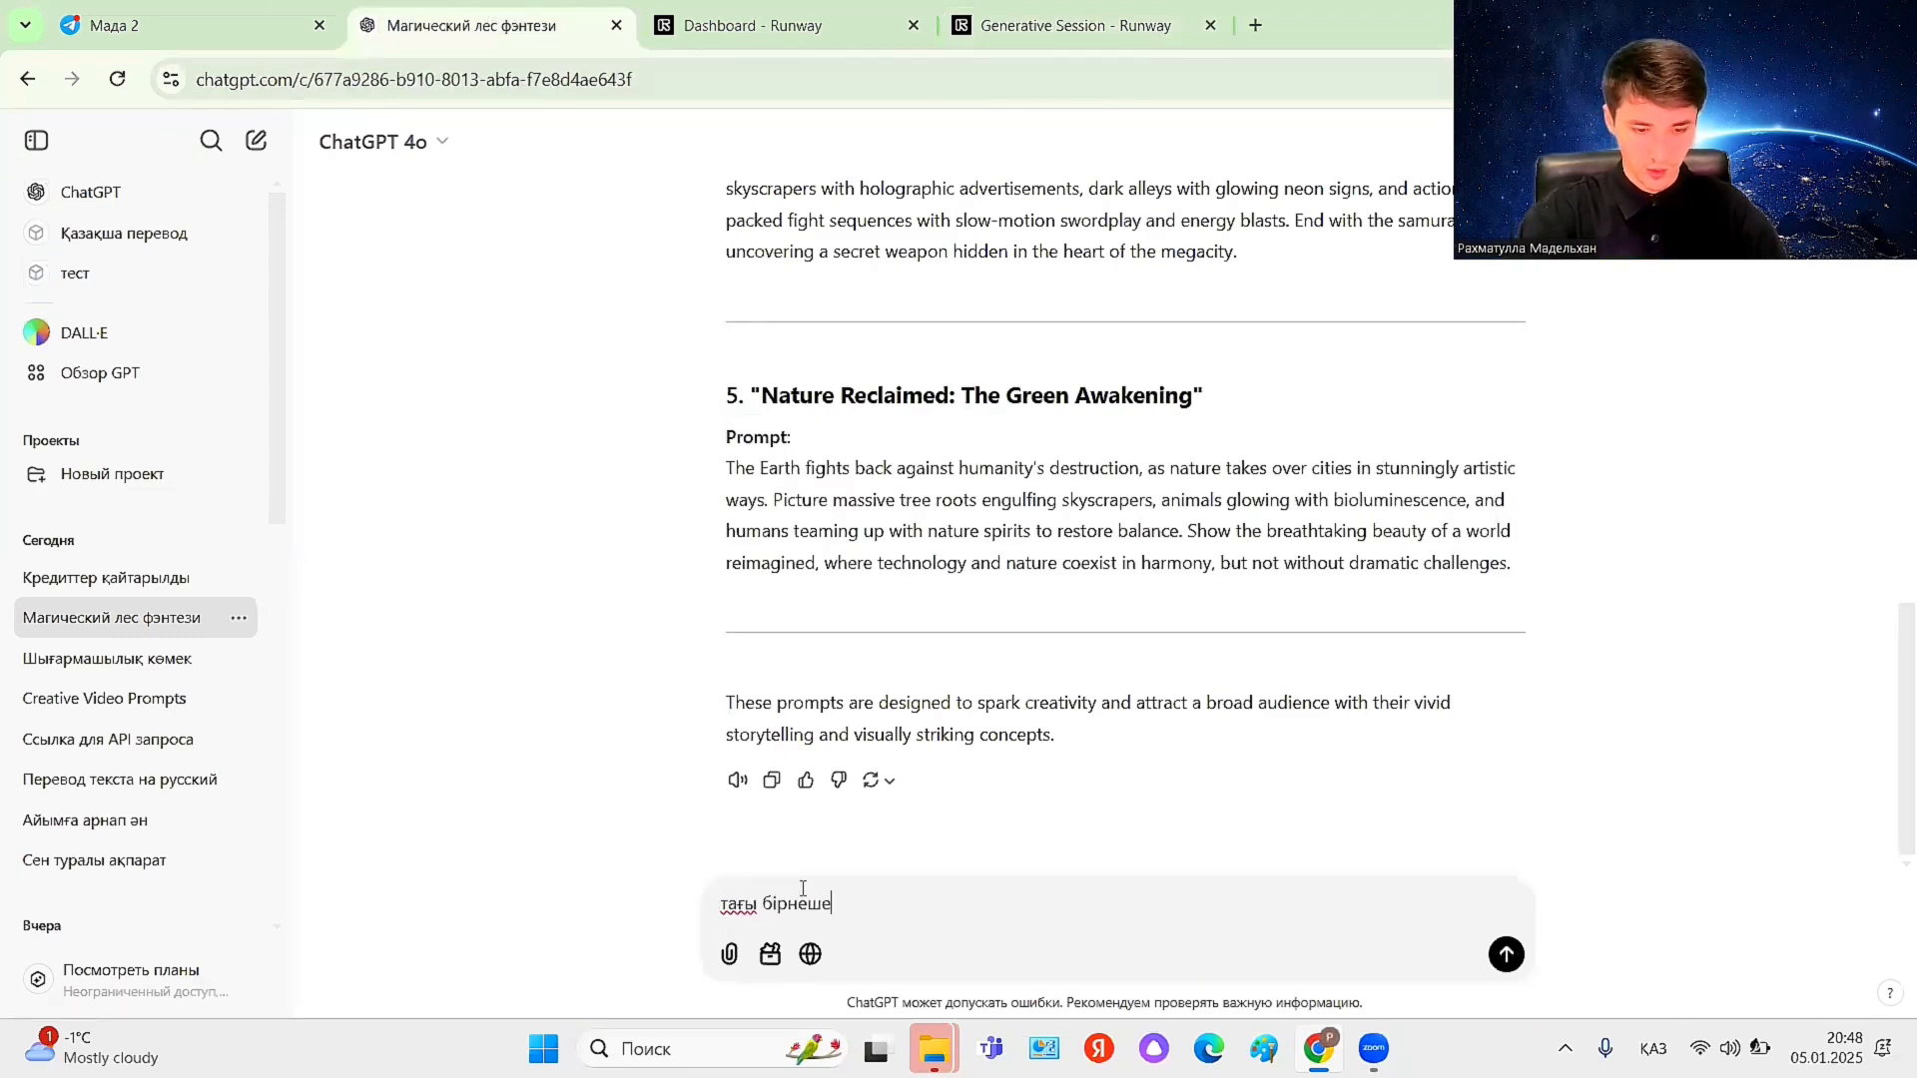
pyautogui.write(' промт жазып')
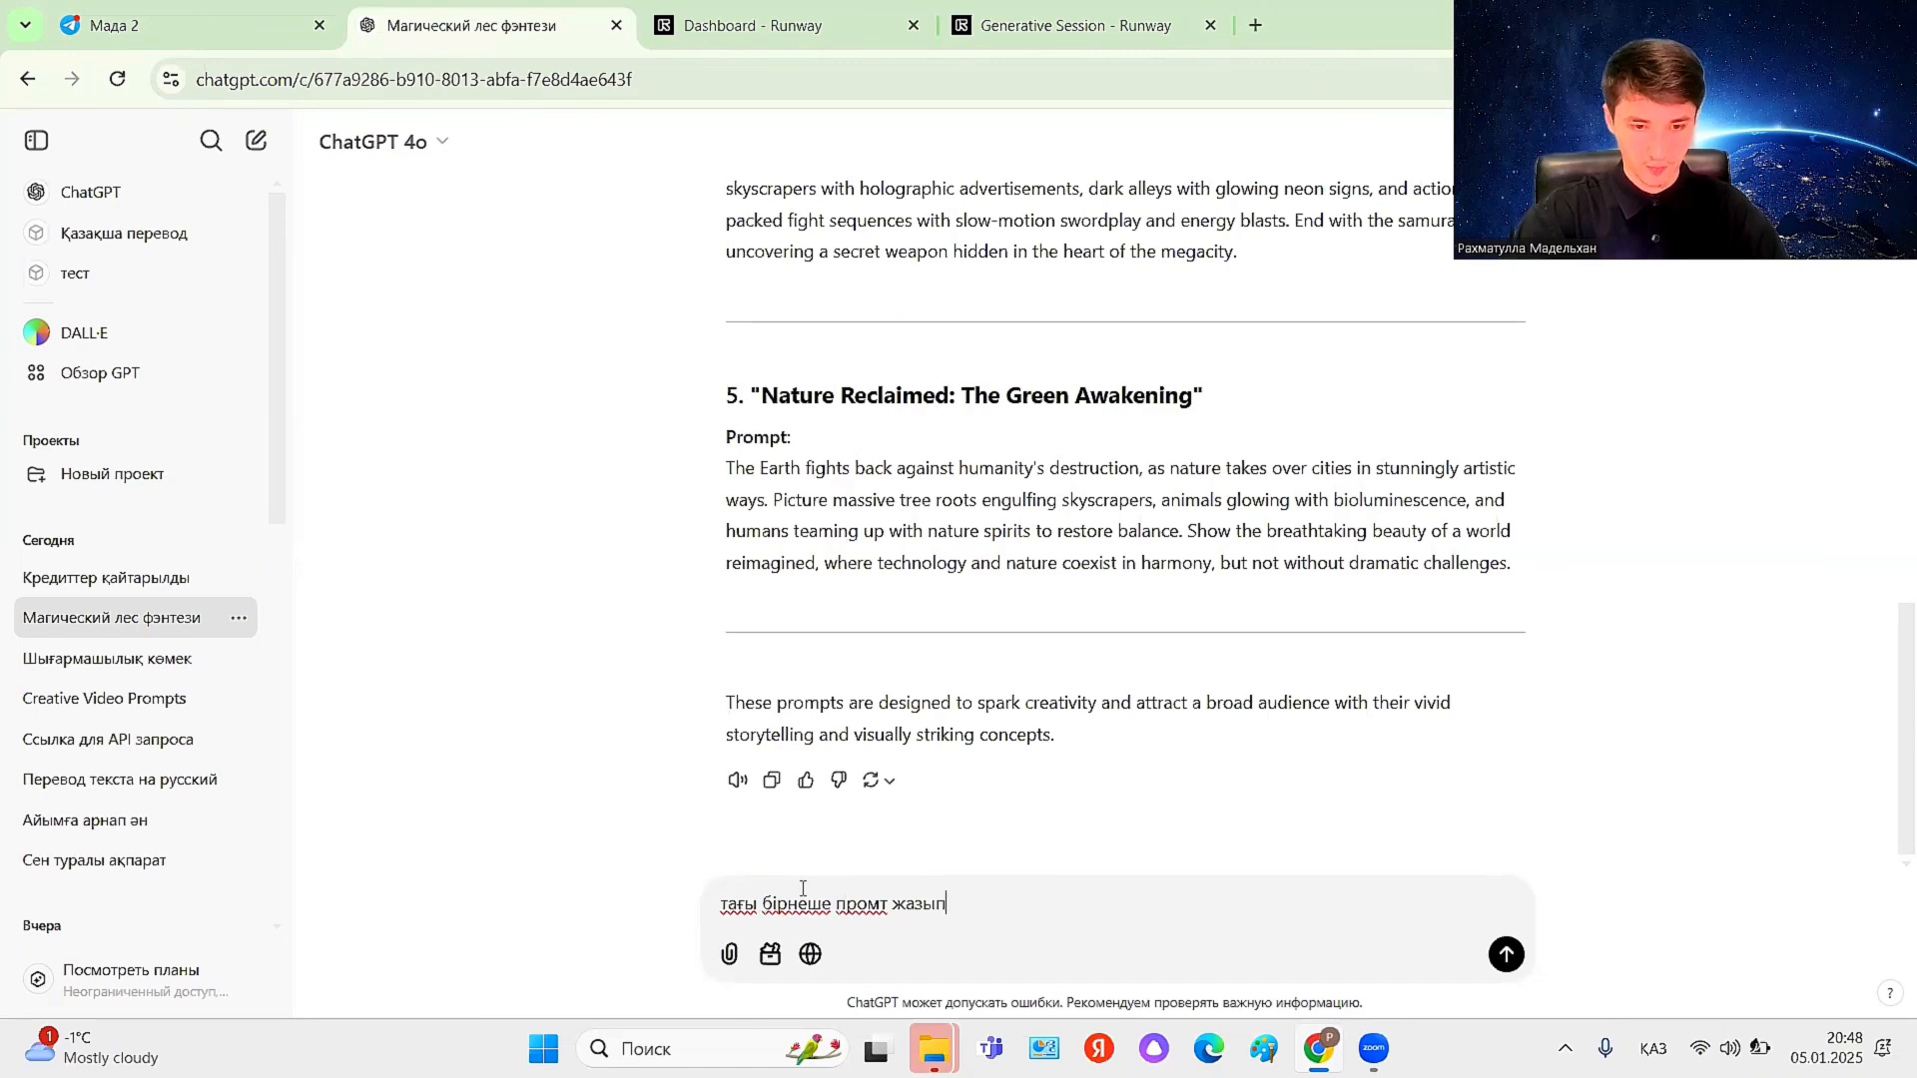
pyautogui.write(' бер қызықты')
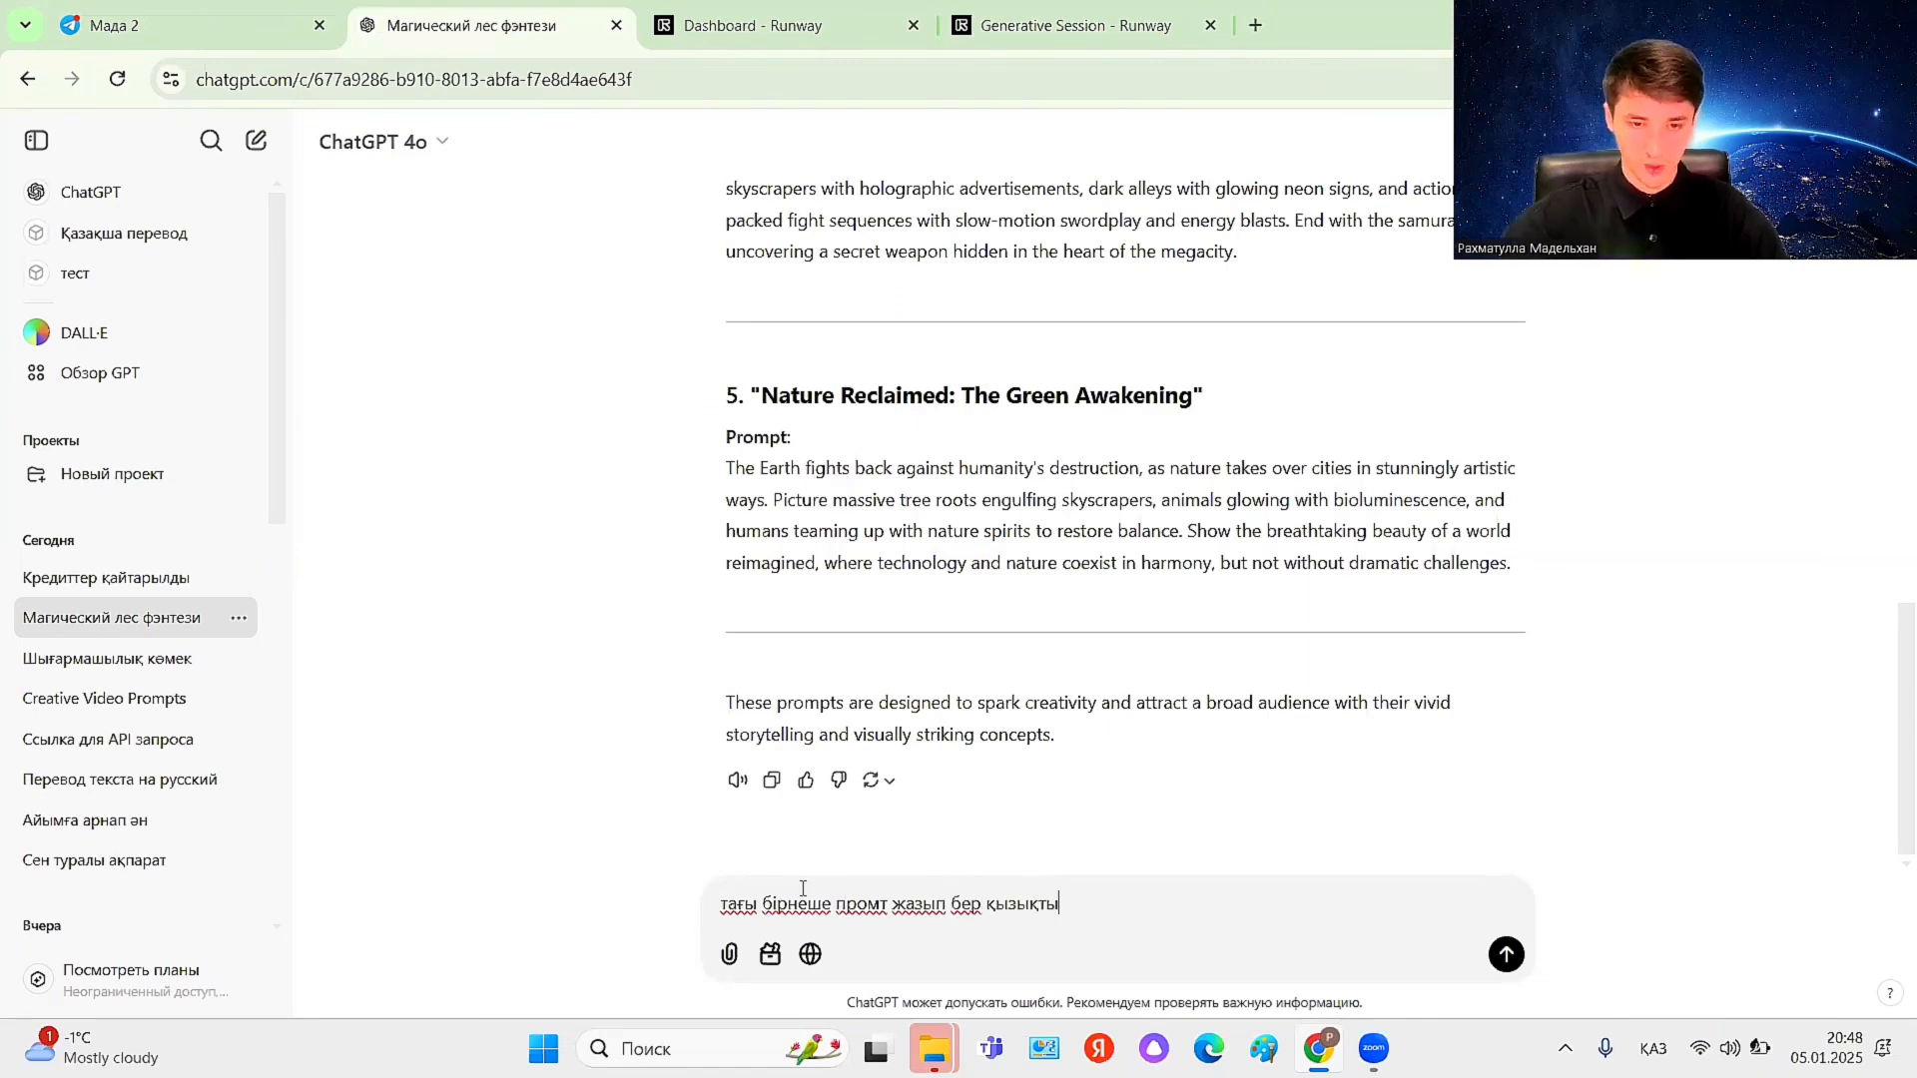
pyautogui.press('Return')
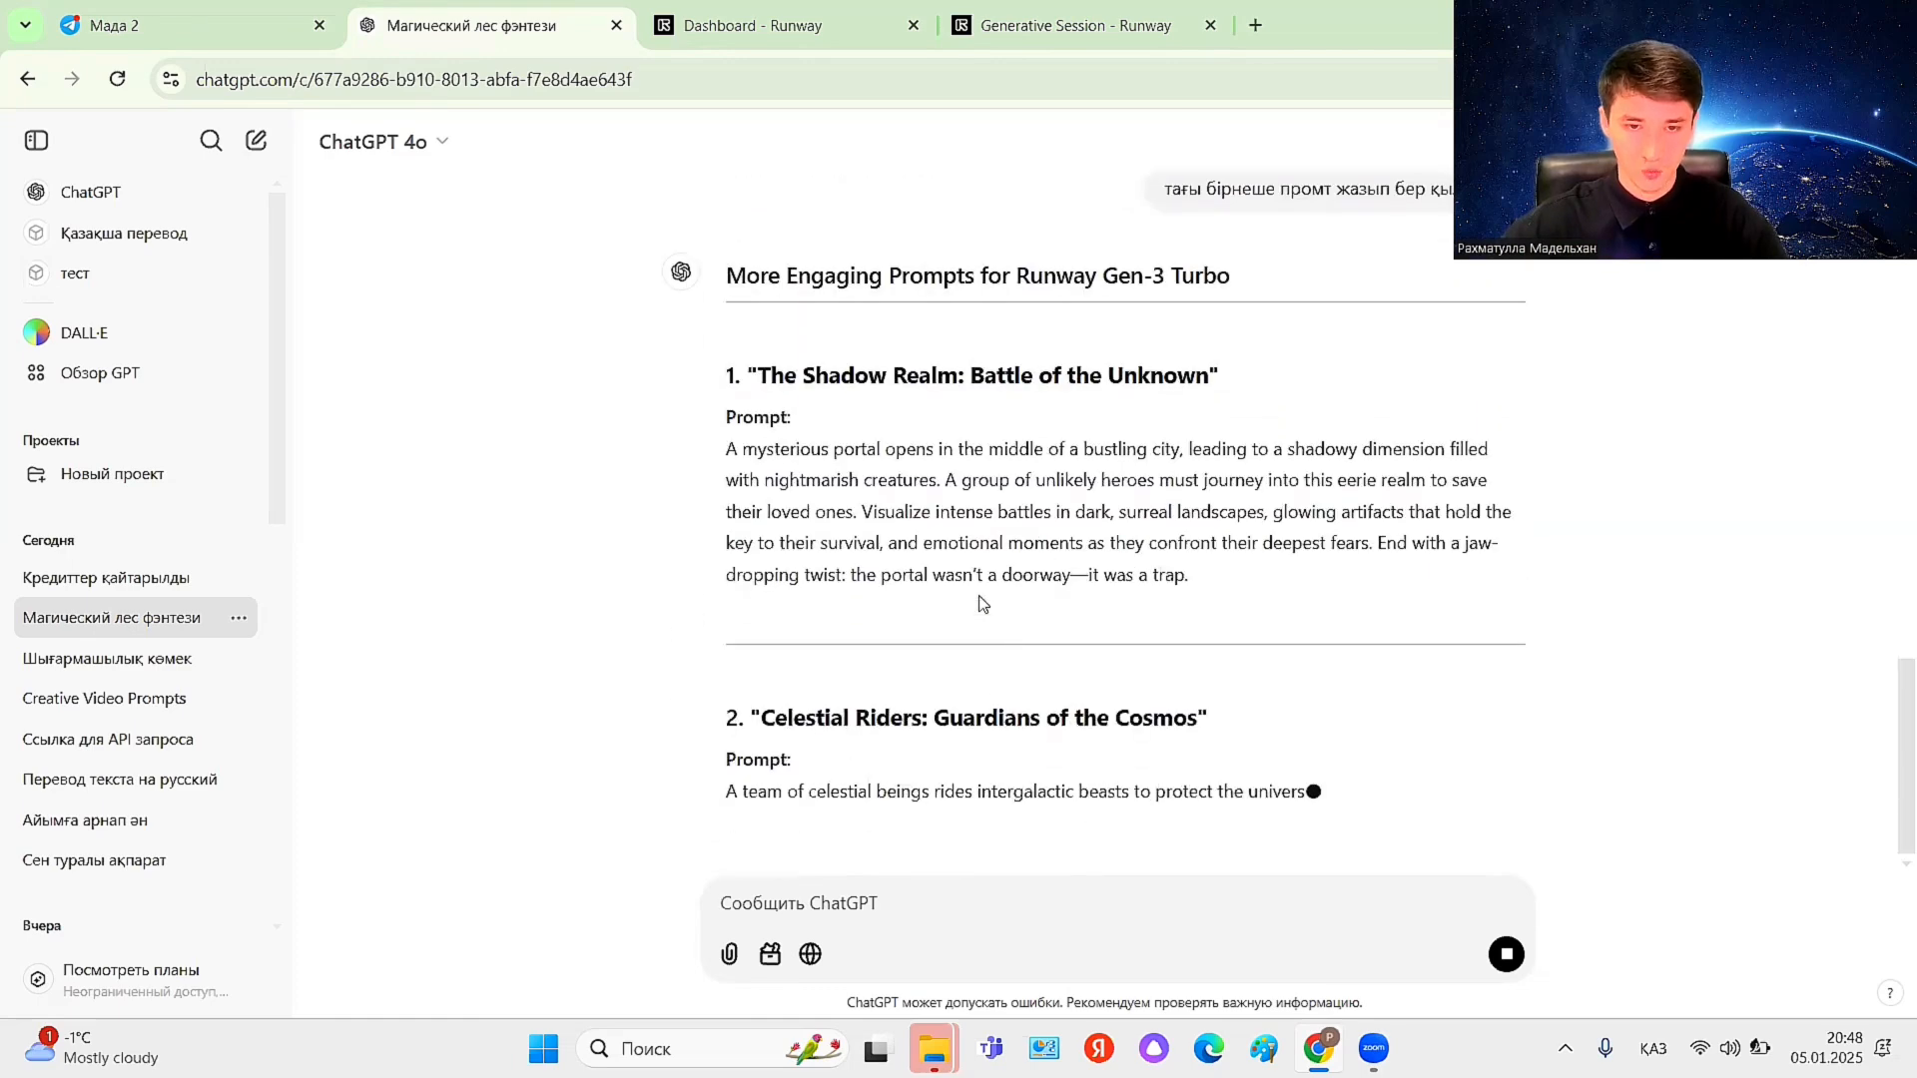
# - Copy the "The Shadow Realm: Battle of the Unknown" prompt text and replace the prompt in the Runway session with it
pyautogui.moveTo(727, 449); pyautogui.dragTo(1228, 578)
pyautogui.hotkey('ctrl', 'c')
pyautogui.click(1076, 20)
pyautogui.click(505, 591)
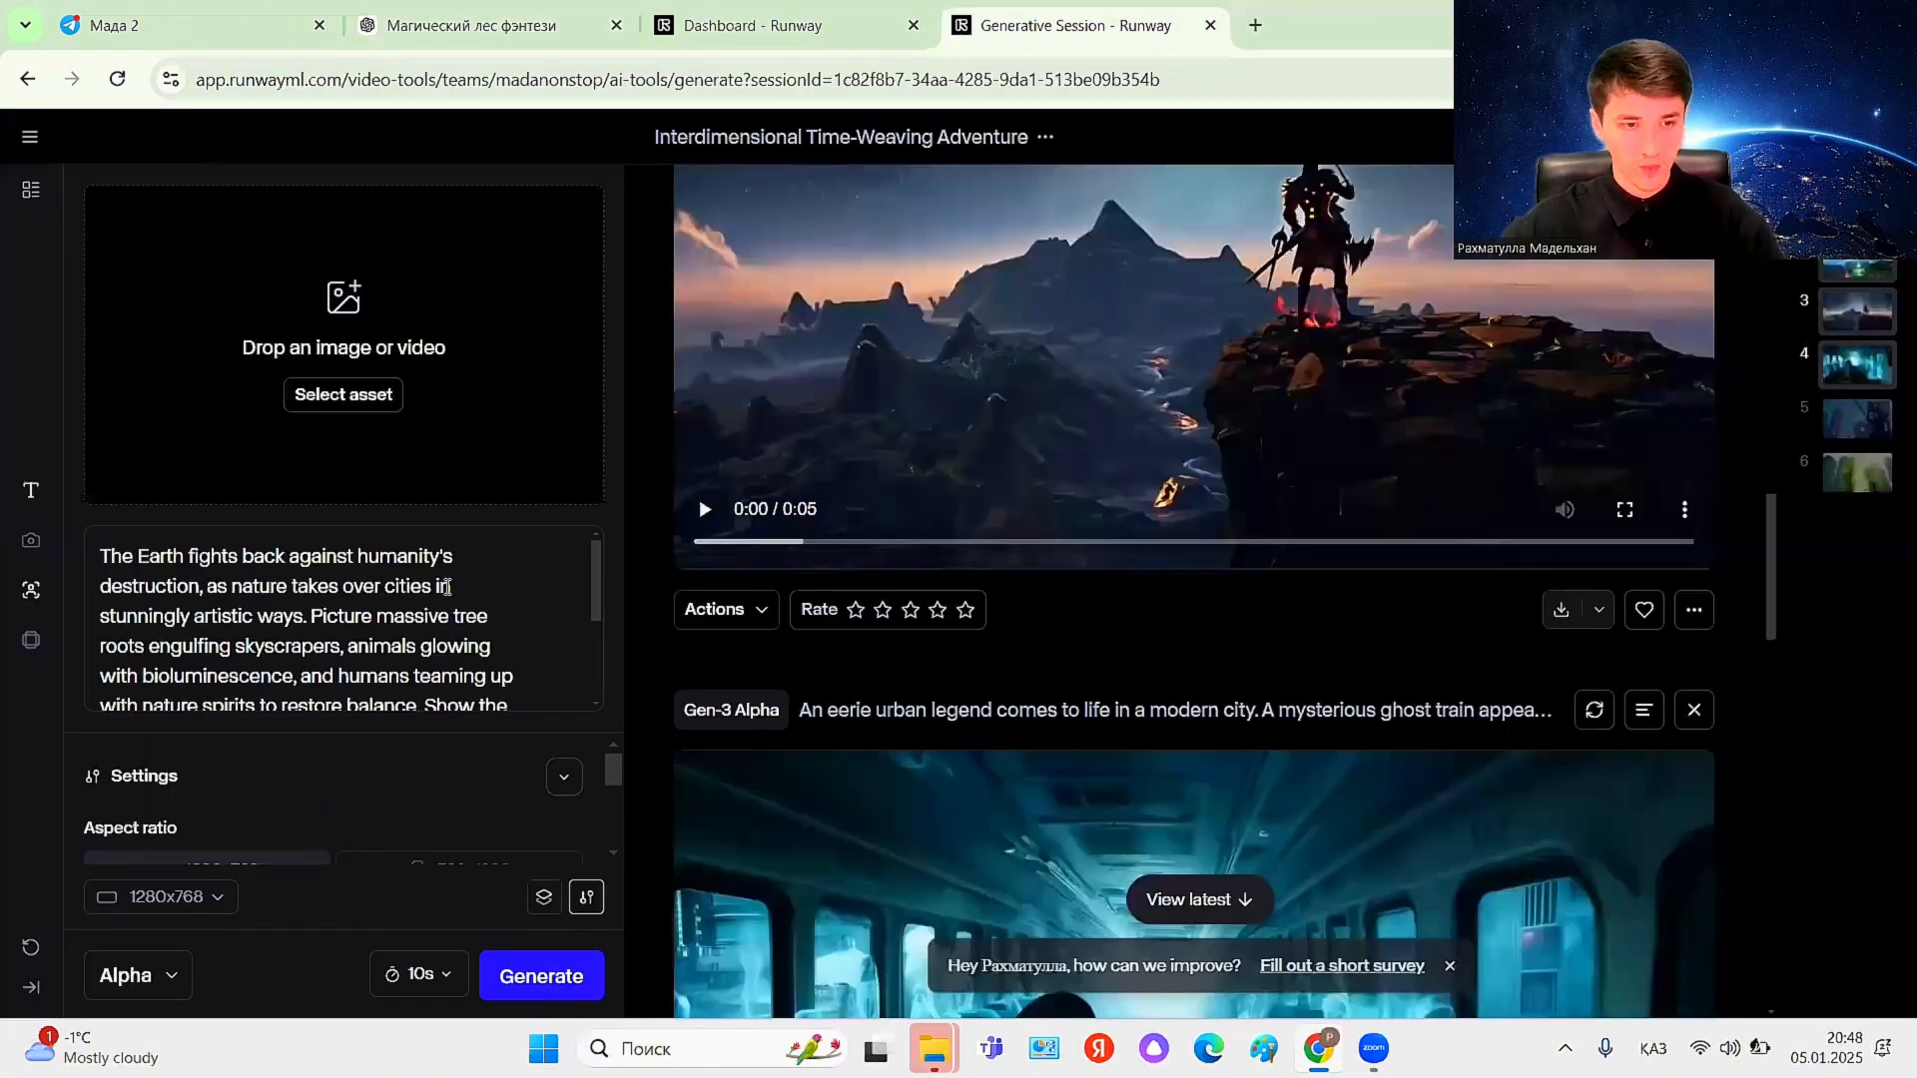
pyautogui.hotkey('ctrl', 'a')
pyautogui.hotkey('ctrl', 'v')
pyautogui.scroll(3, 478, 655)
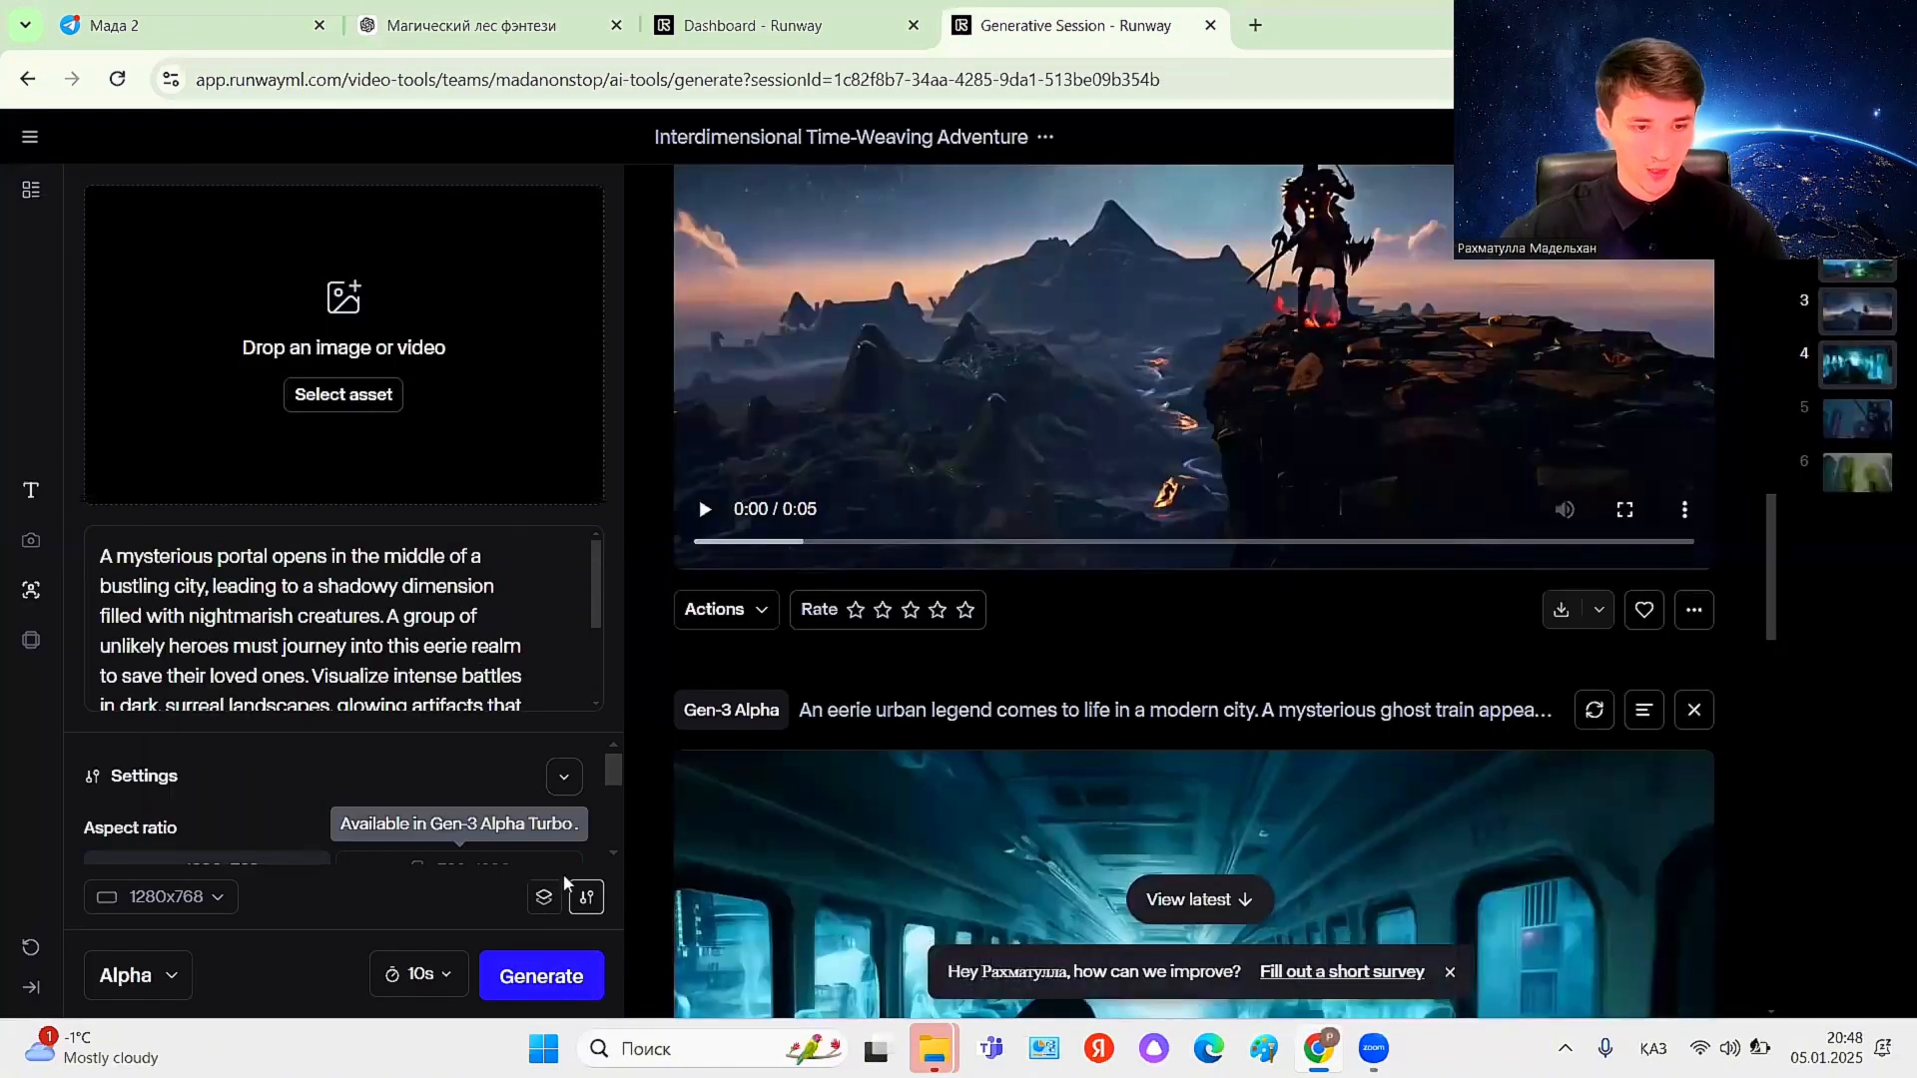
# - Choose a 10-second duration and generate the mysterious portal video
pyautogui.click(420, 973)
pyautogui.click(363, 965)
pyautogui.click(541, 975)
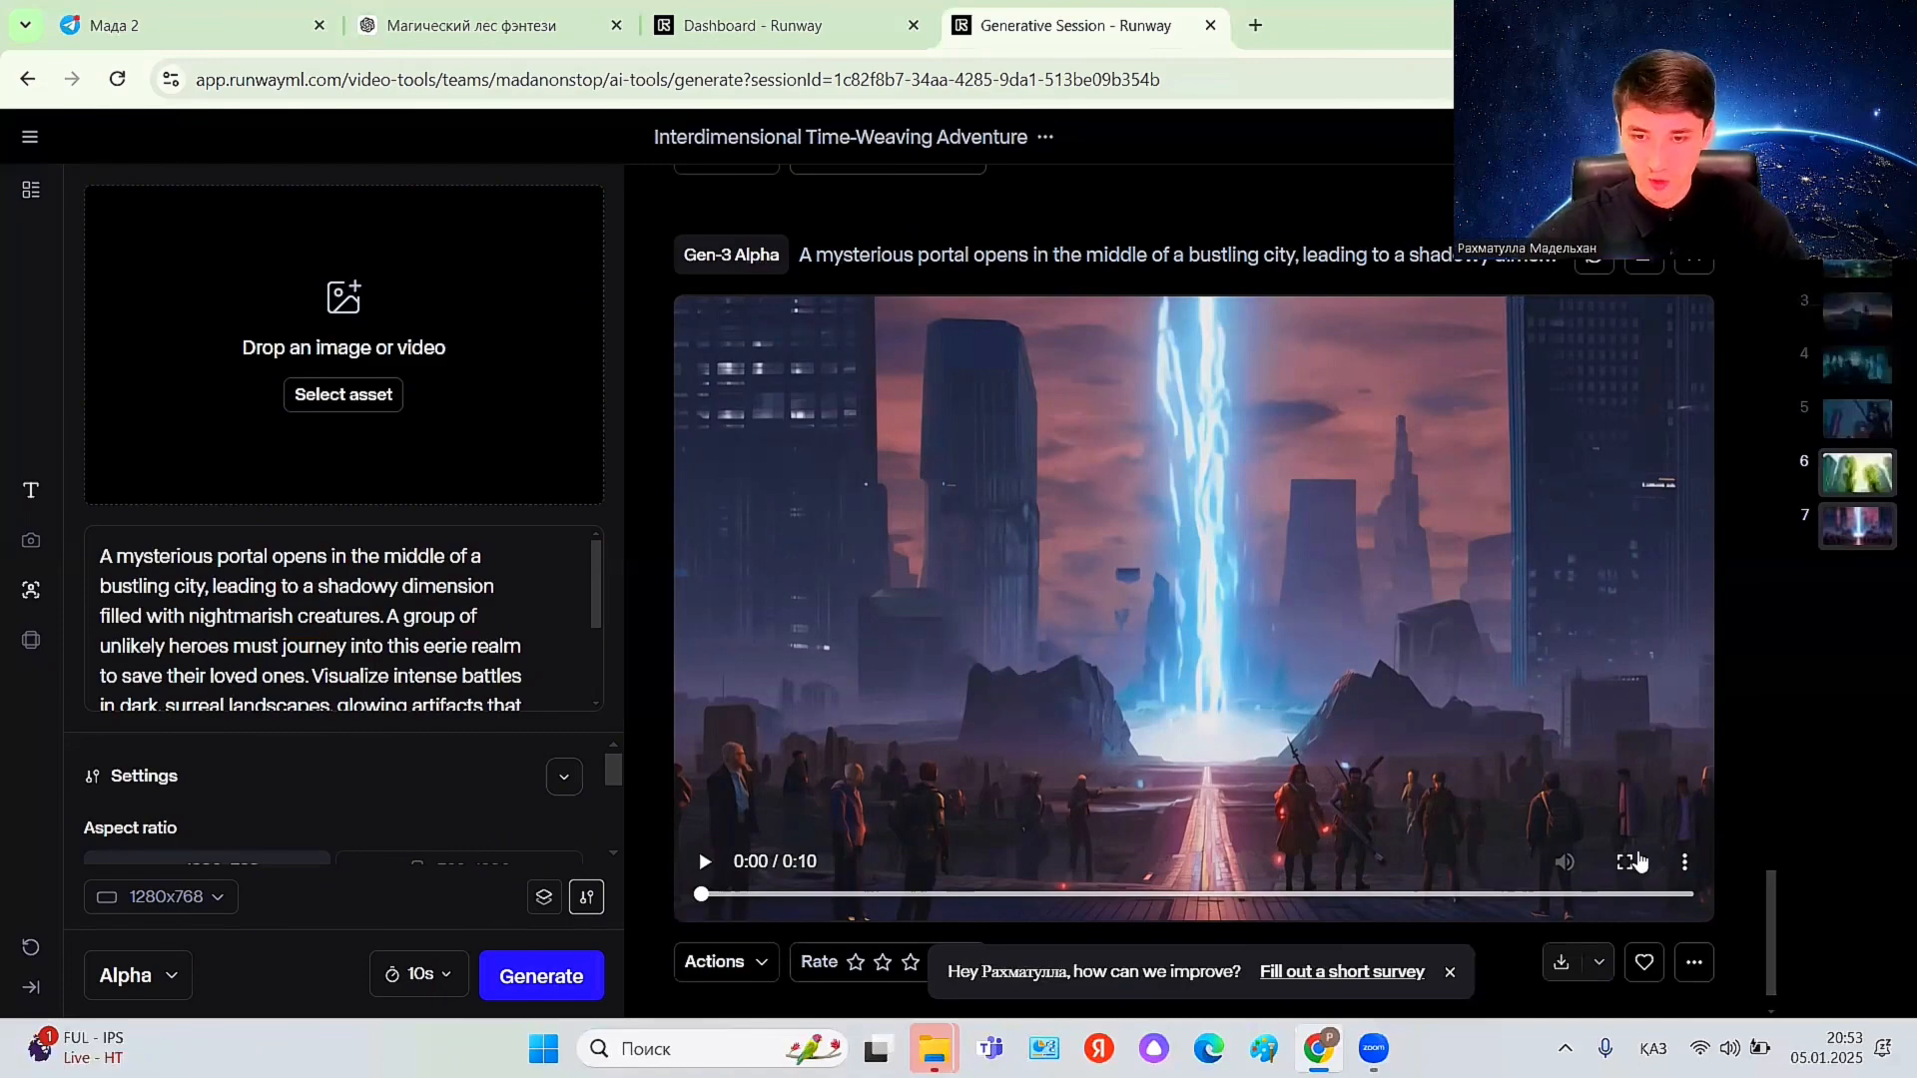
# - Watch the mysterious portal video in full screen and return to the session
pyautogui.click(1627, 861)
pyautogui.click(1088, 505)
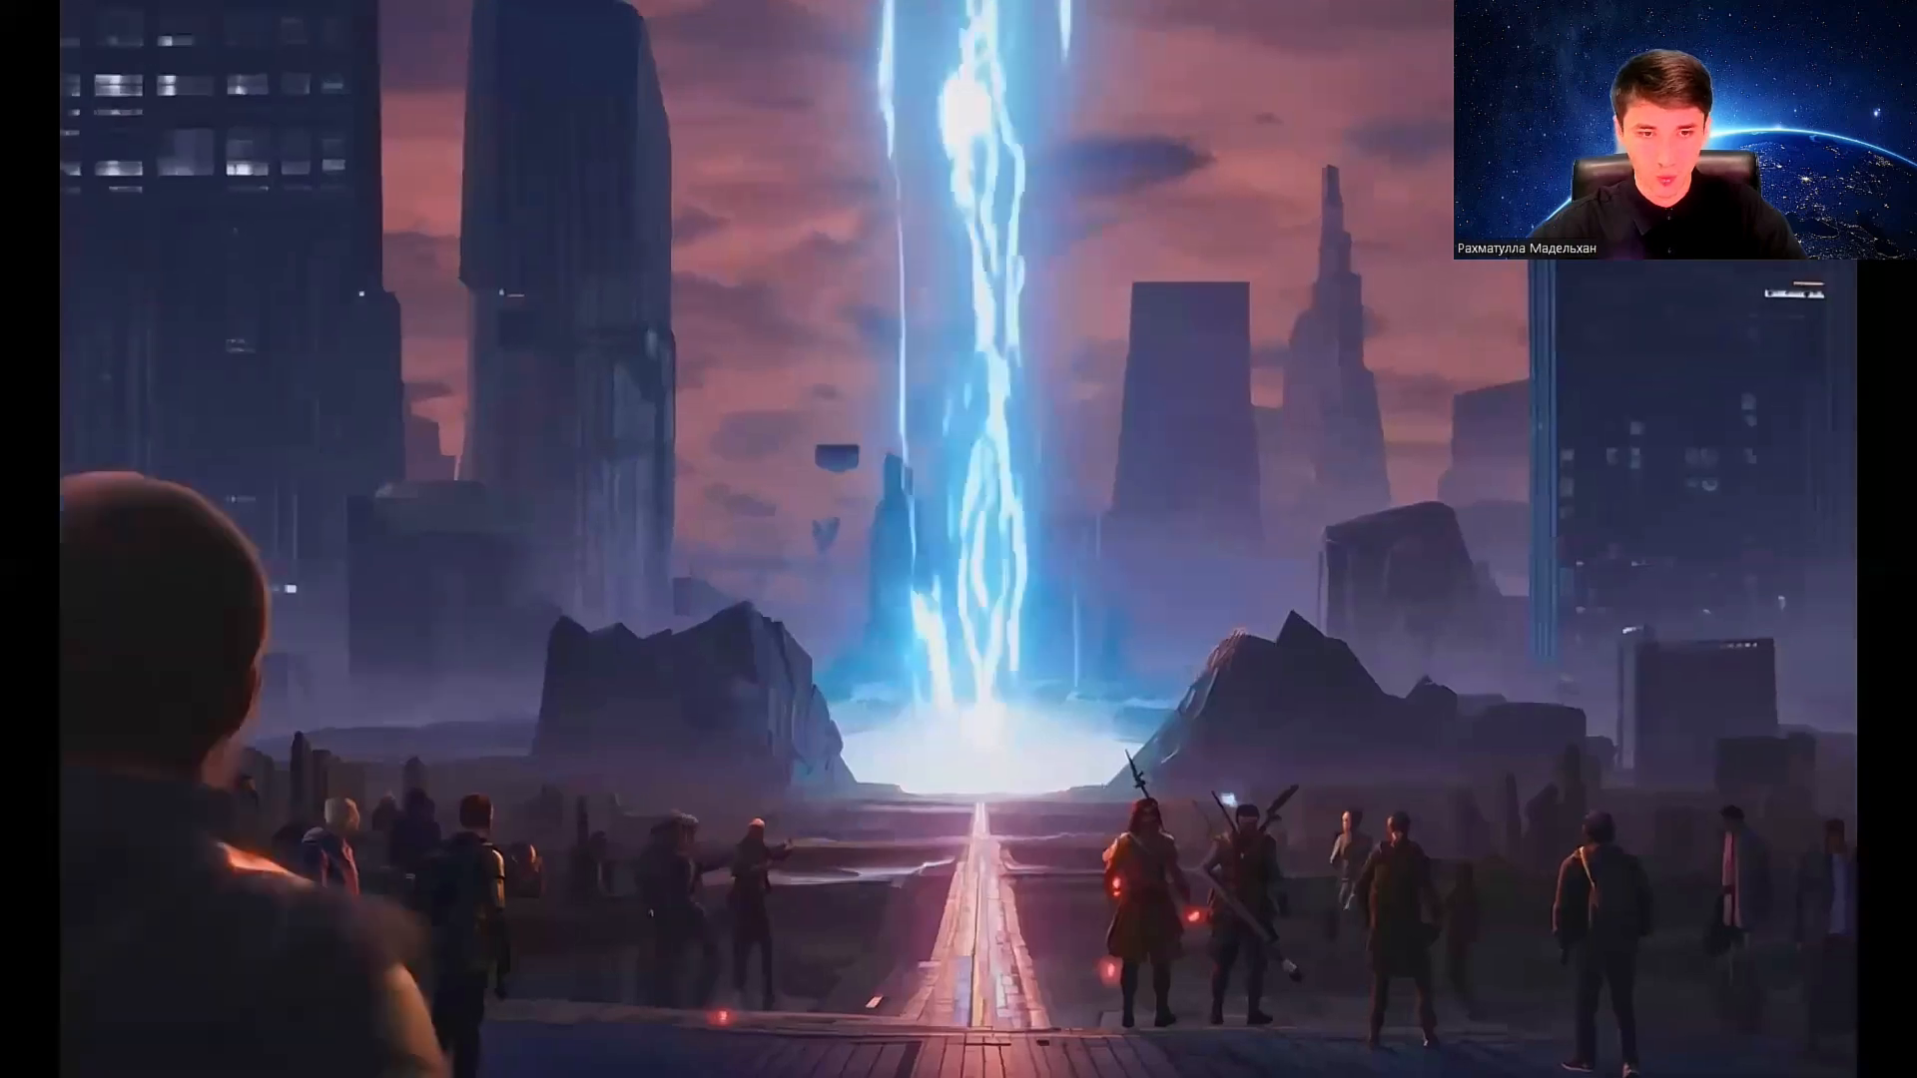
pyautogui.moveTo(1757, 603)
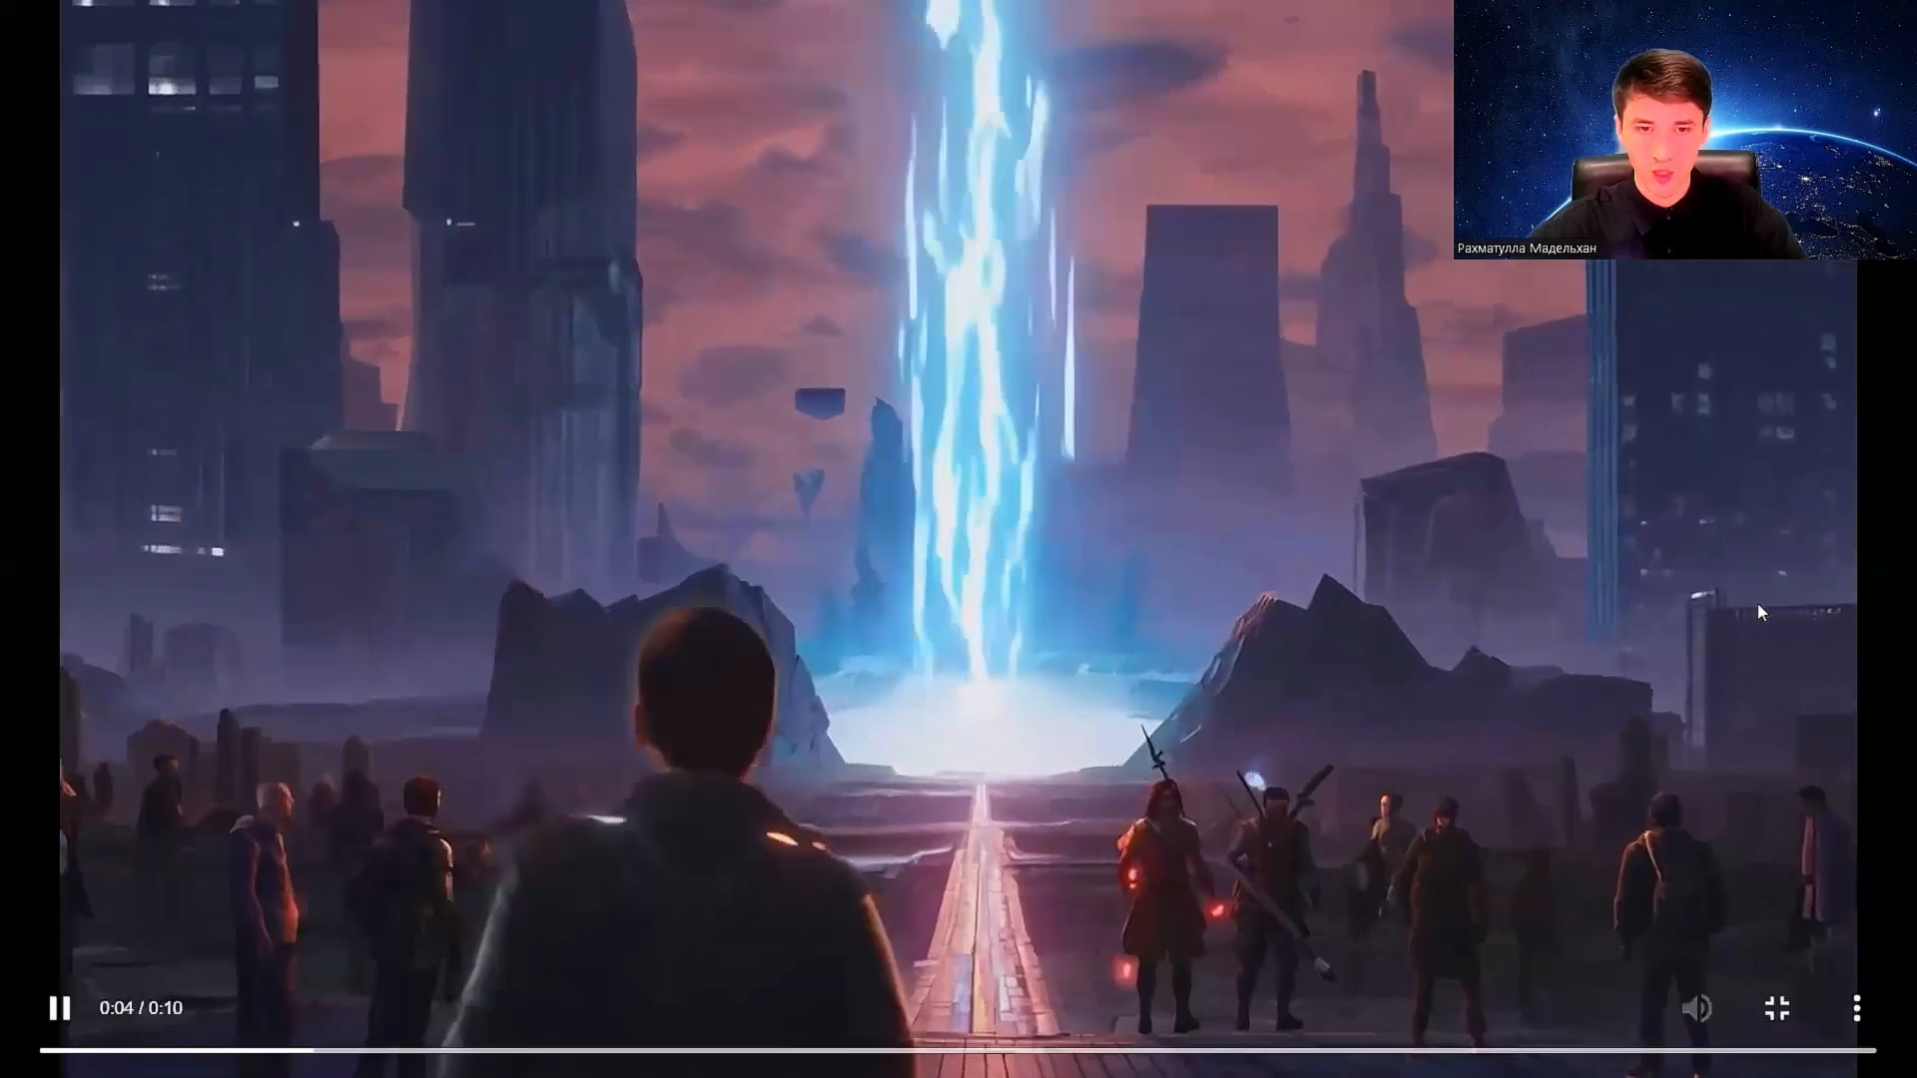
pyautogui.click(1796, 1016)
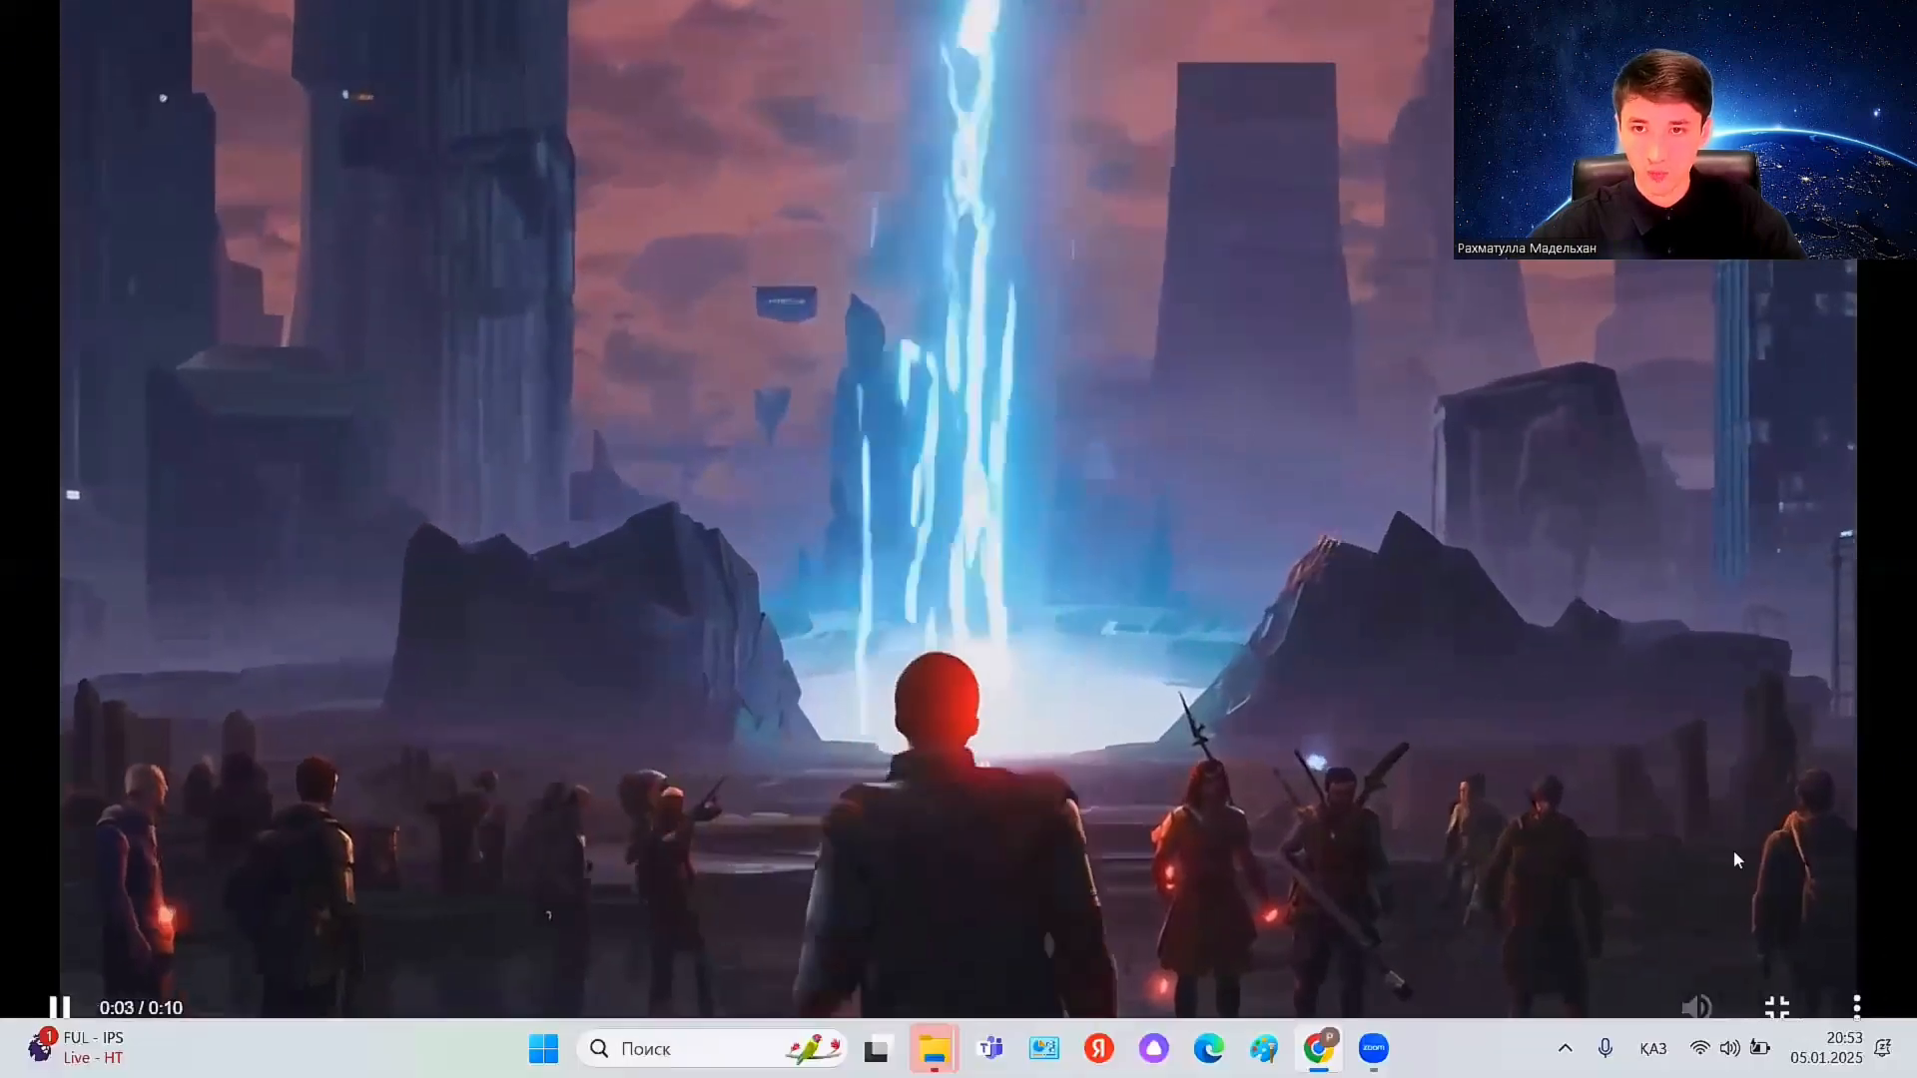
pyautogui.scroll(5, 1130, 443)
pyautogui.scroll(-5, 1140, 459)
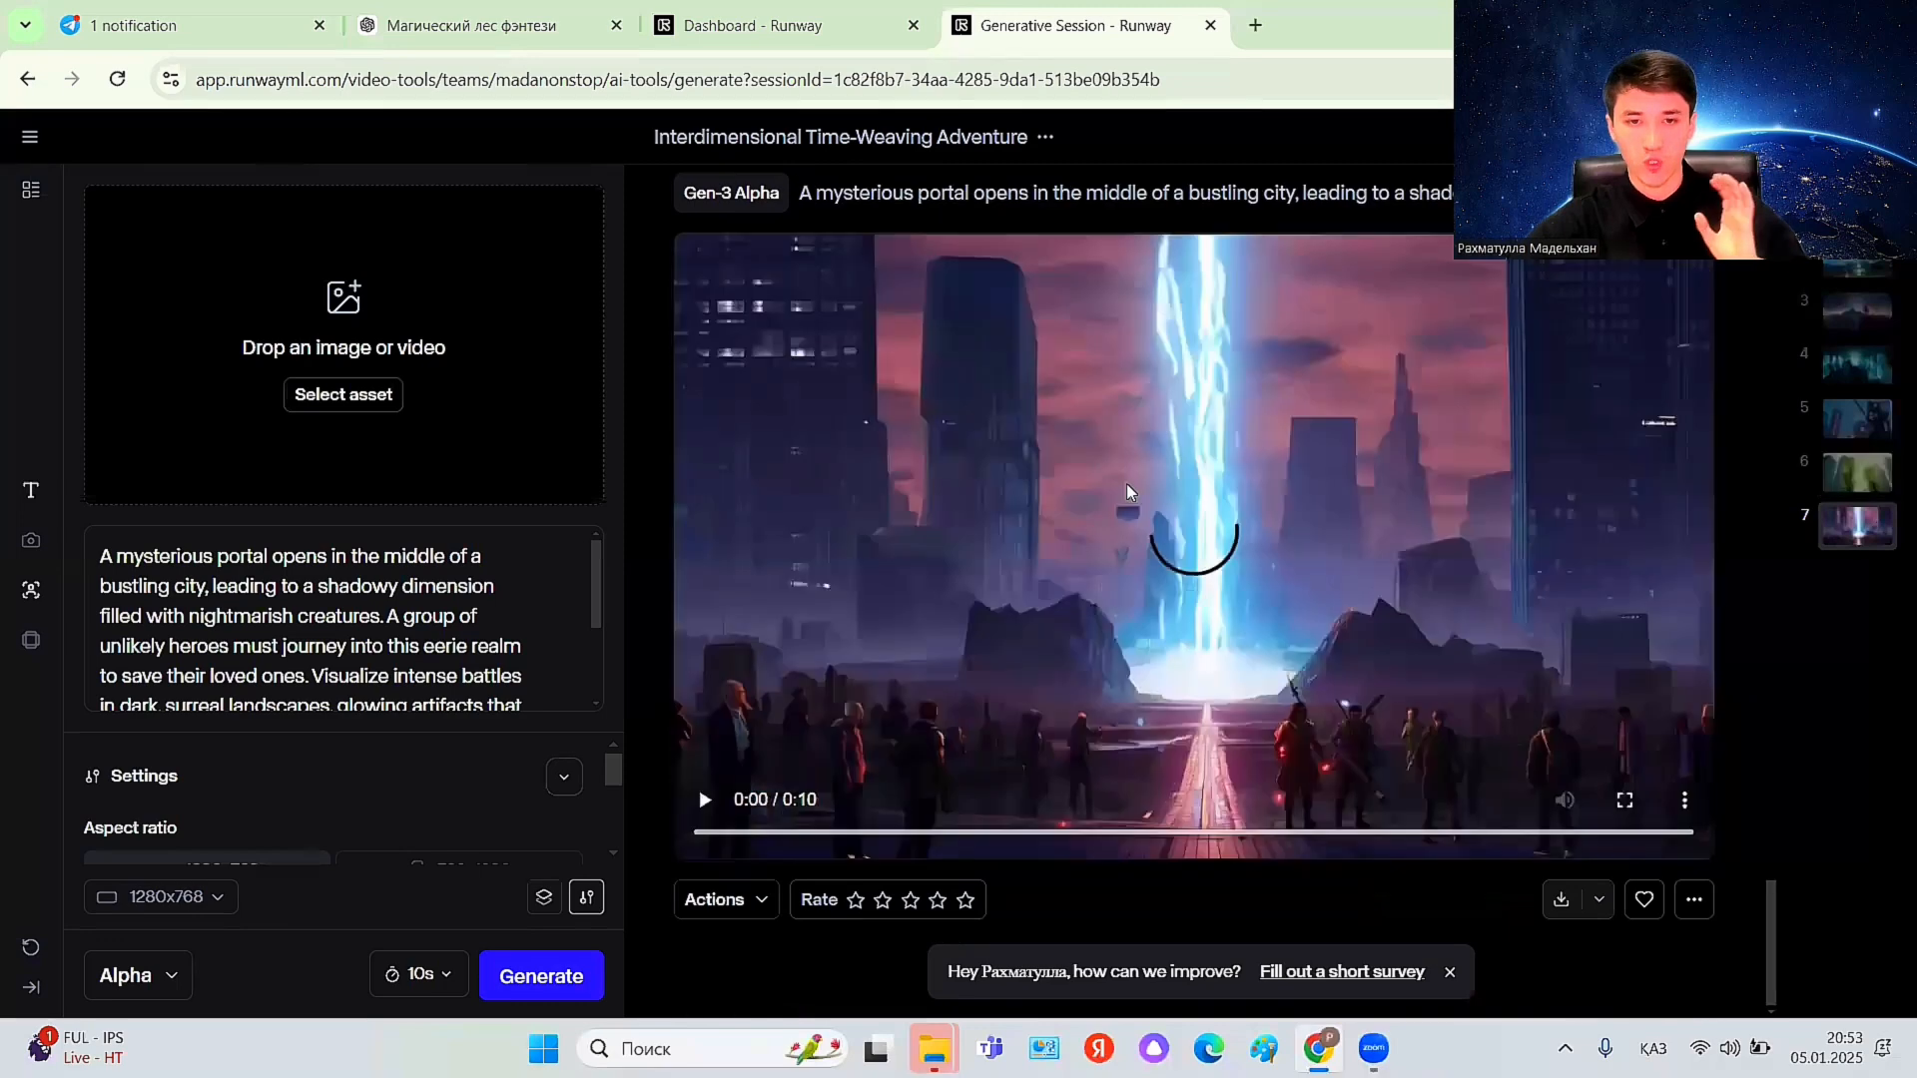
pyautogui.click(1056, 499)
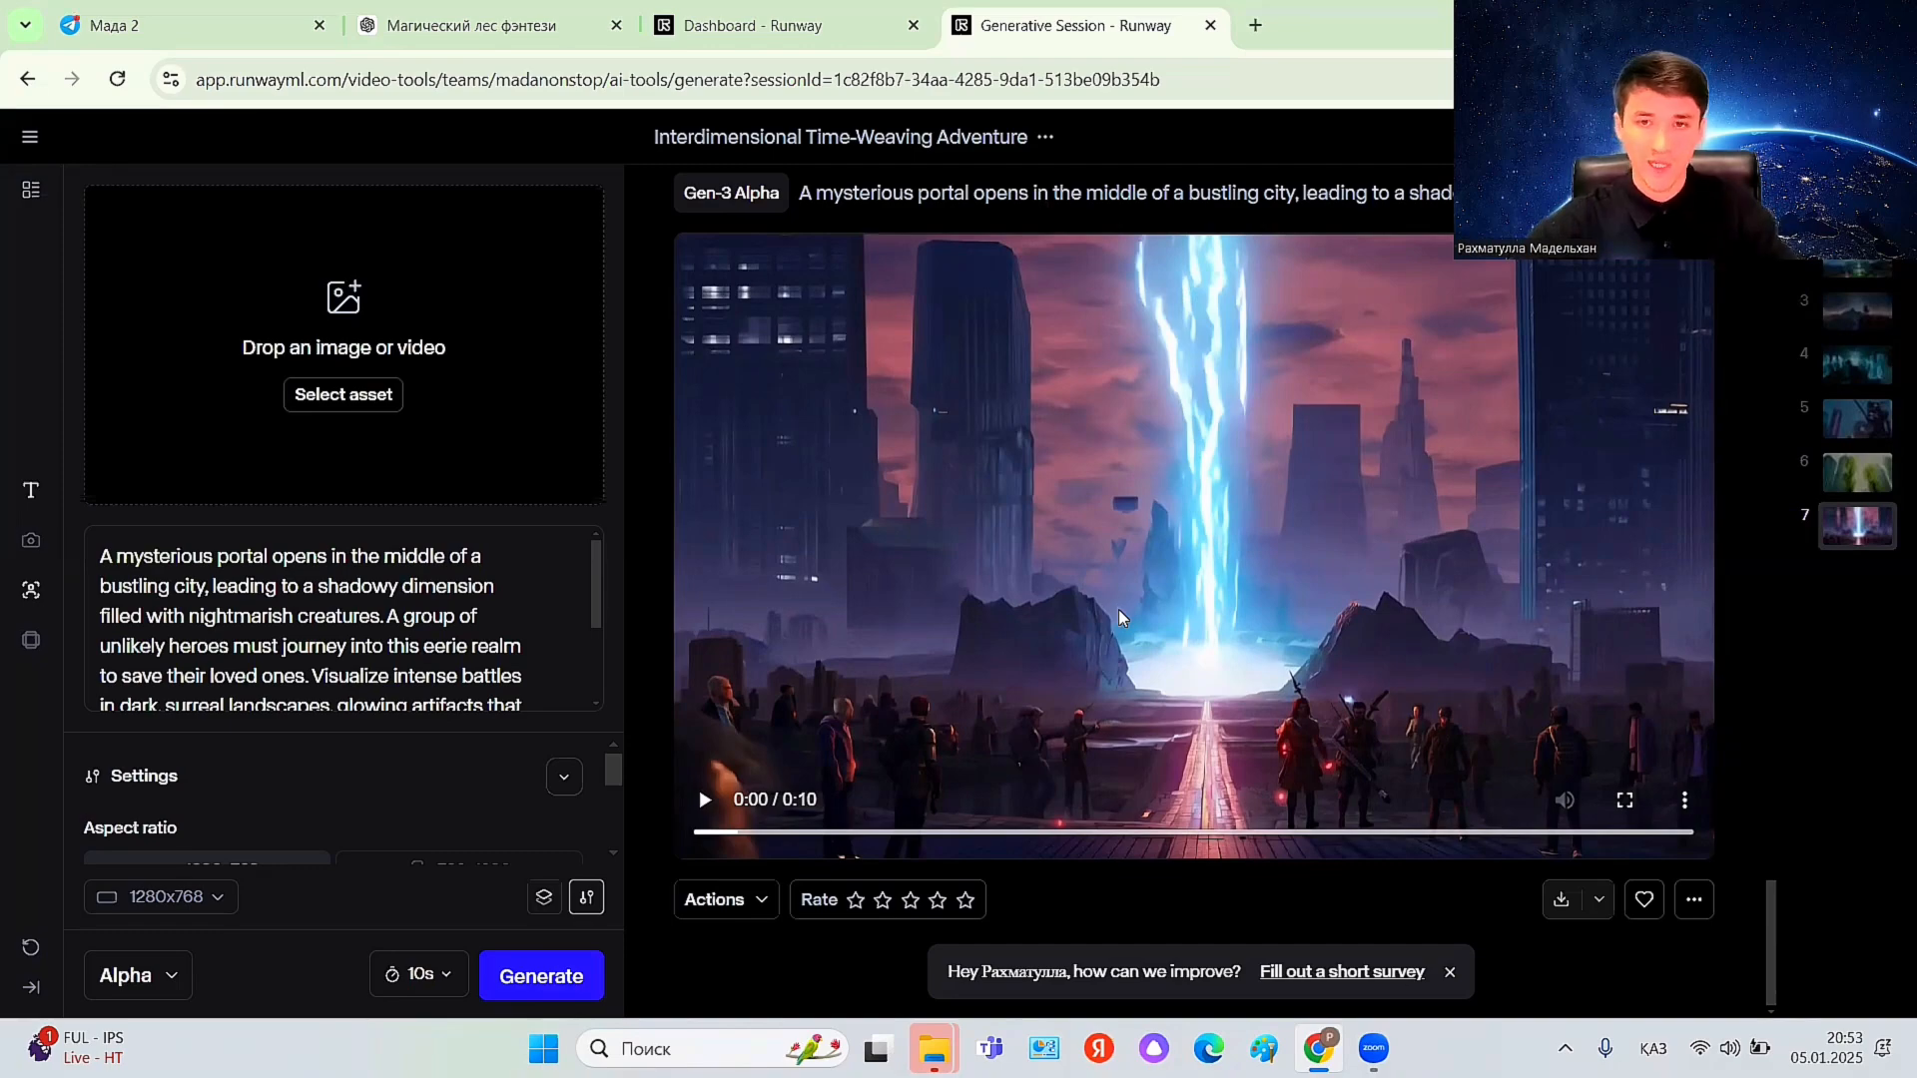
# - Review the session's earlier generations and the rest of the current prompt, ending at the portal video
pyautogui.scroll(5, 1118, 611)
pyautogui.scroll(10, 1118, 619)
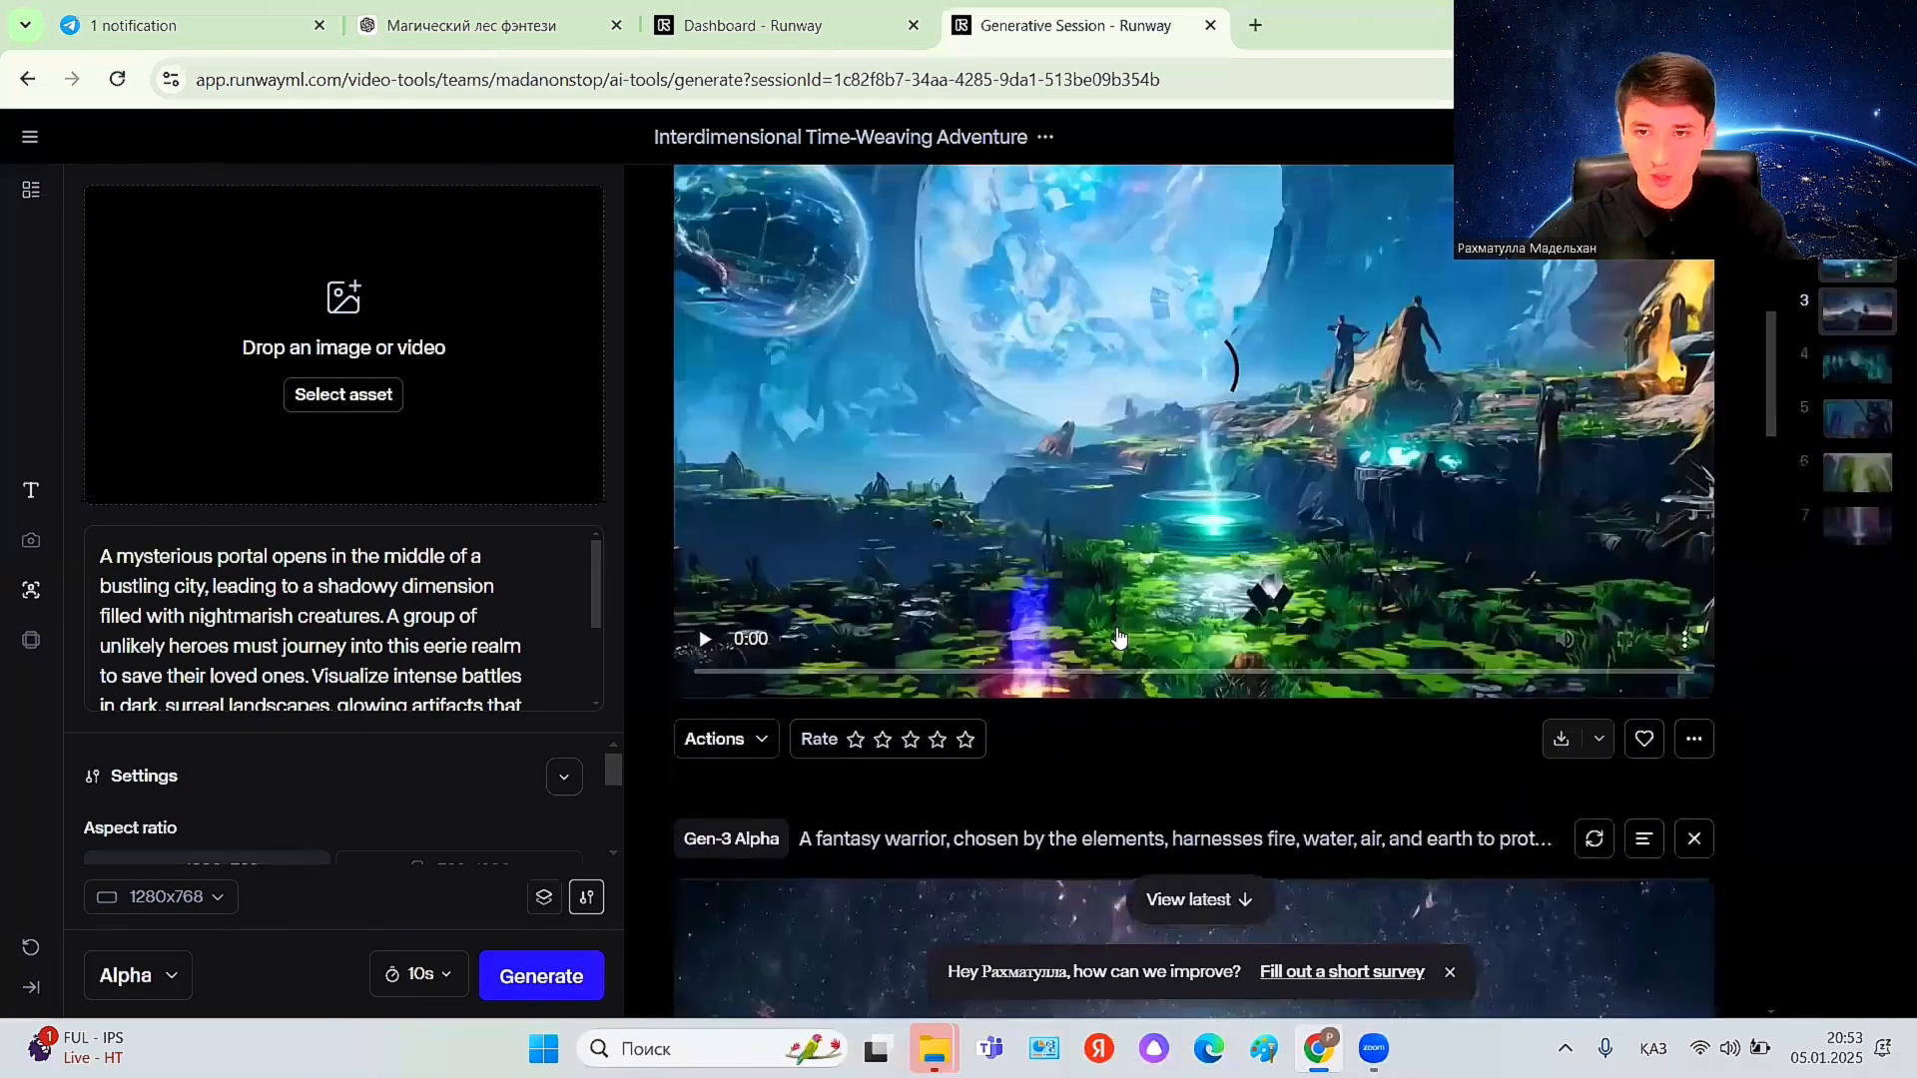
pyautogui.scroll(8, 1118, 637)
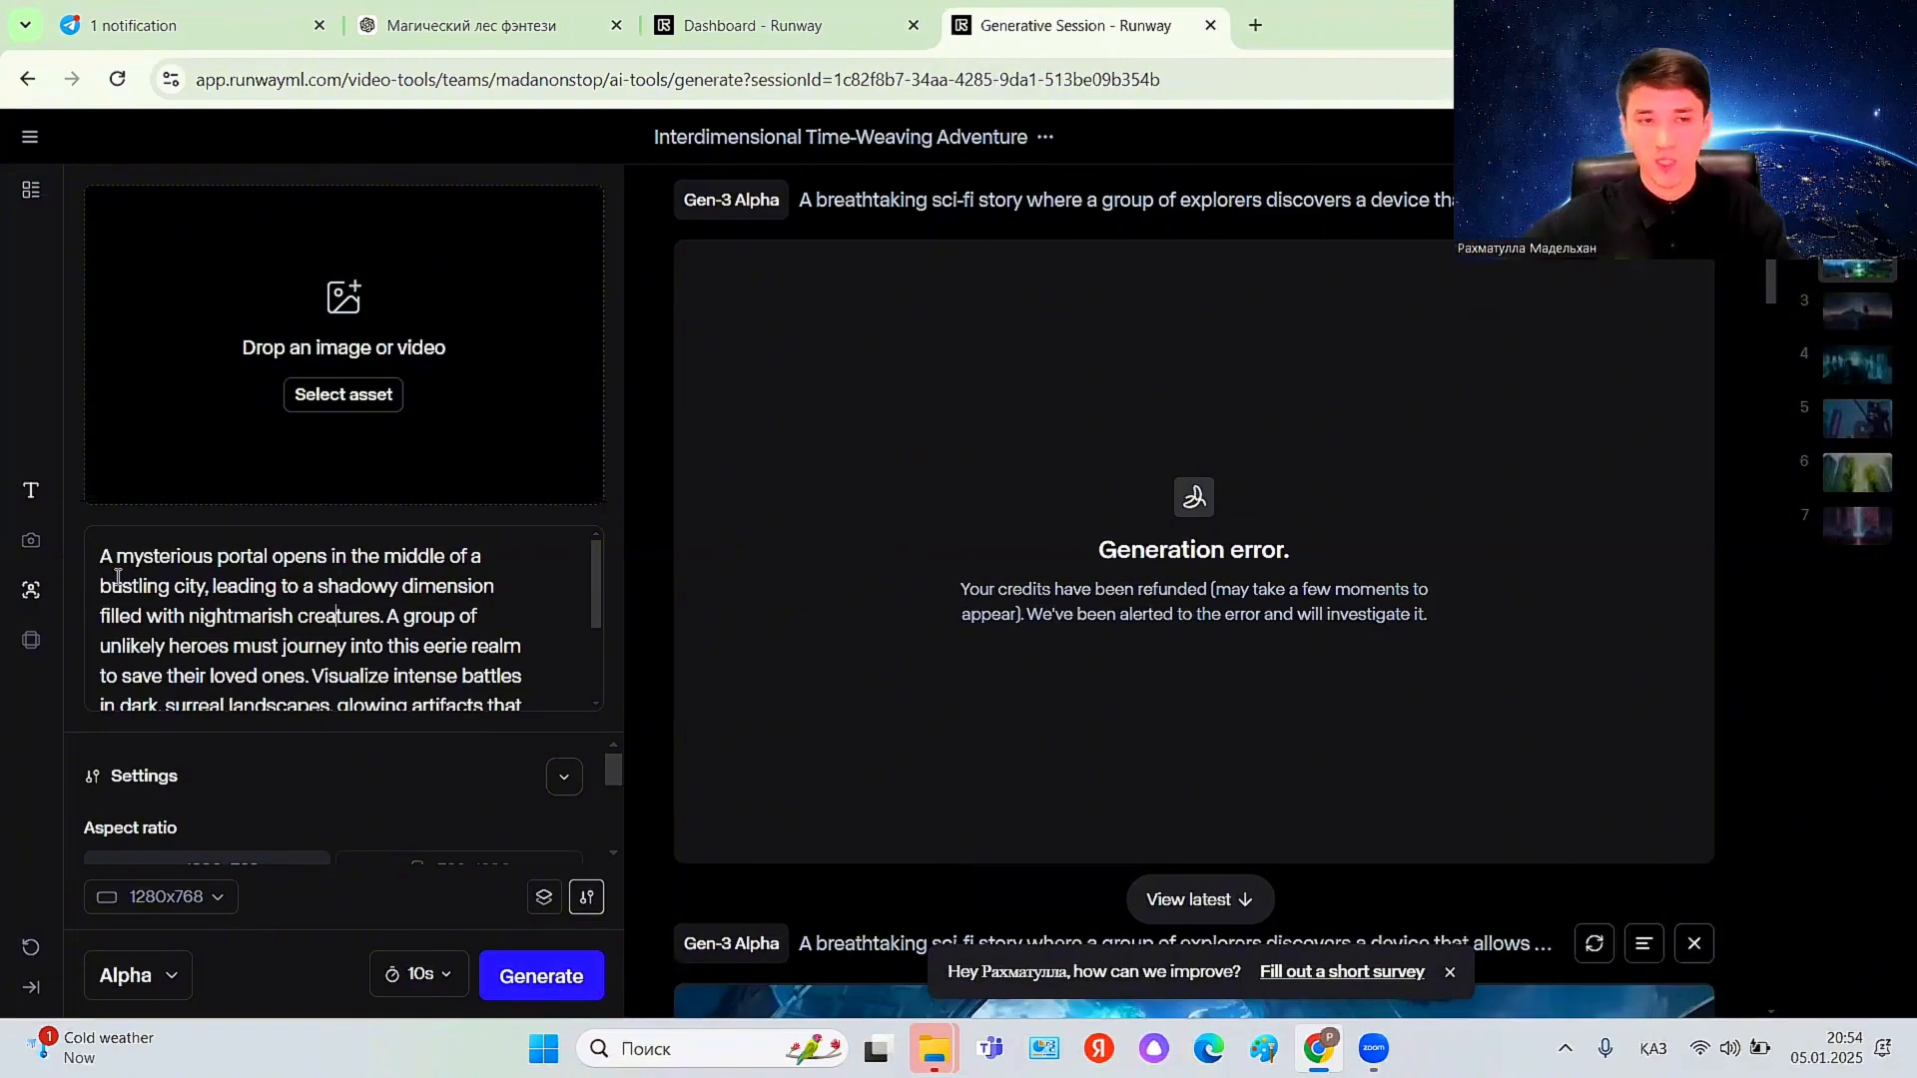
pyautogui.scroll(-2, 117, 577)
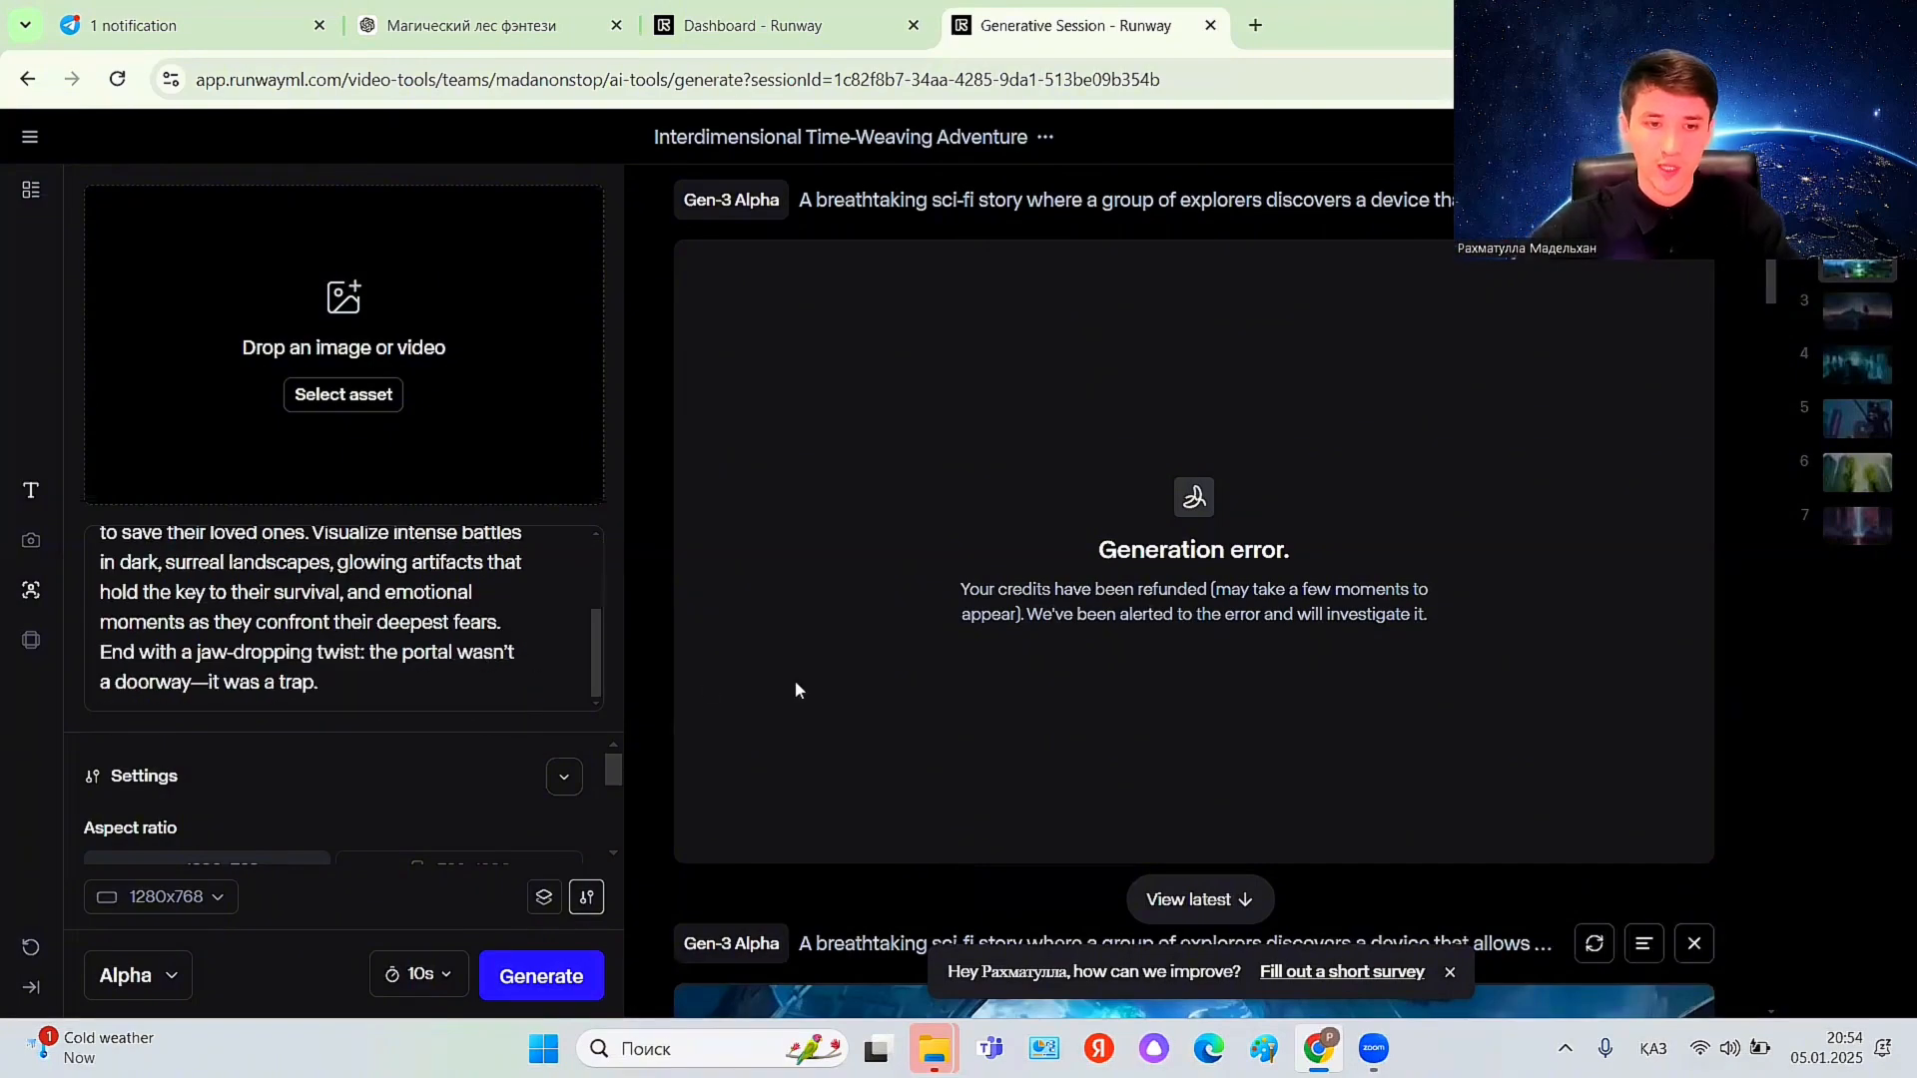
pyautogui.scroll(-1, 796, 689)
pyautogui.scroll(-20, 797, 680)
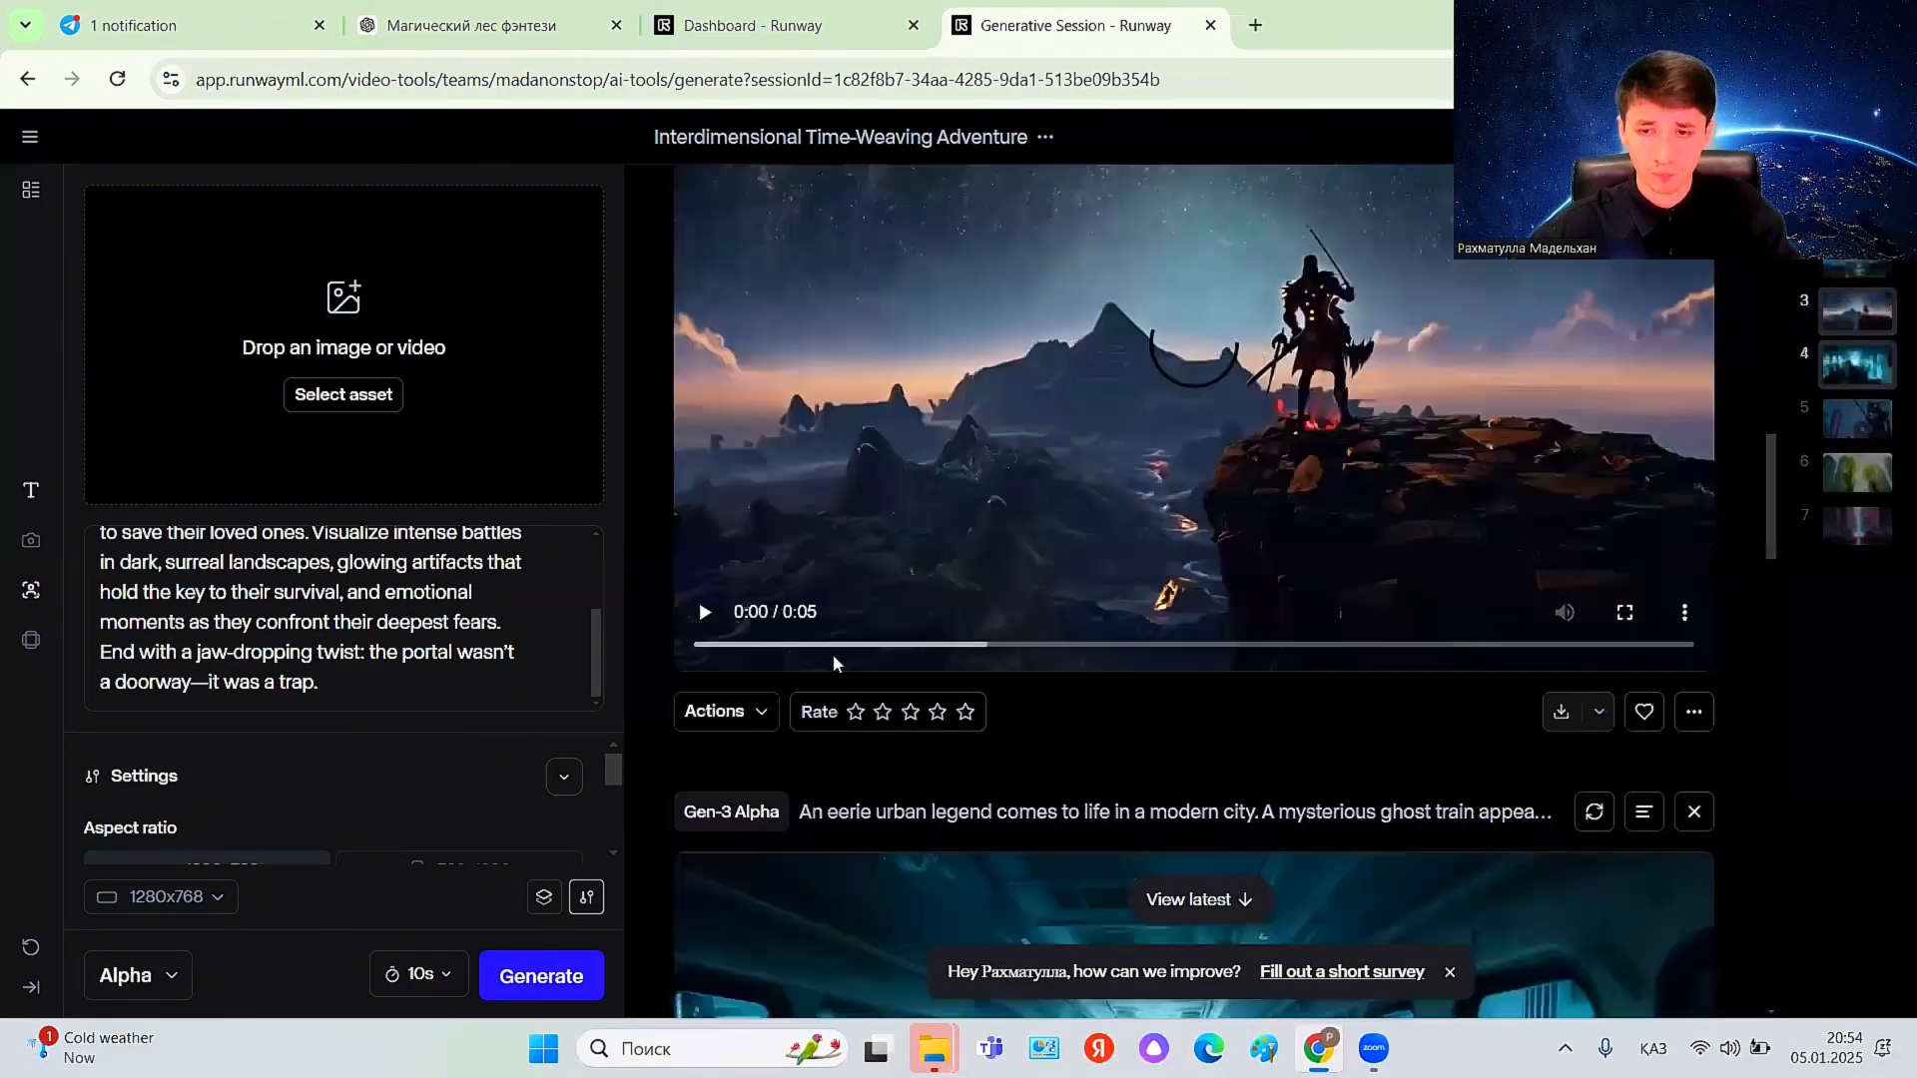
pyautogui.scroll(-8, 852, 647)
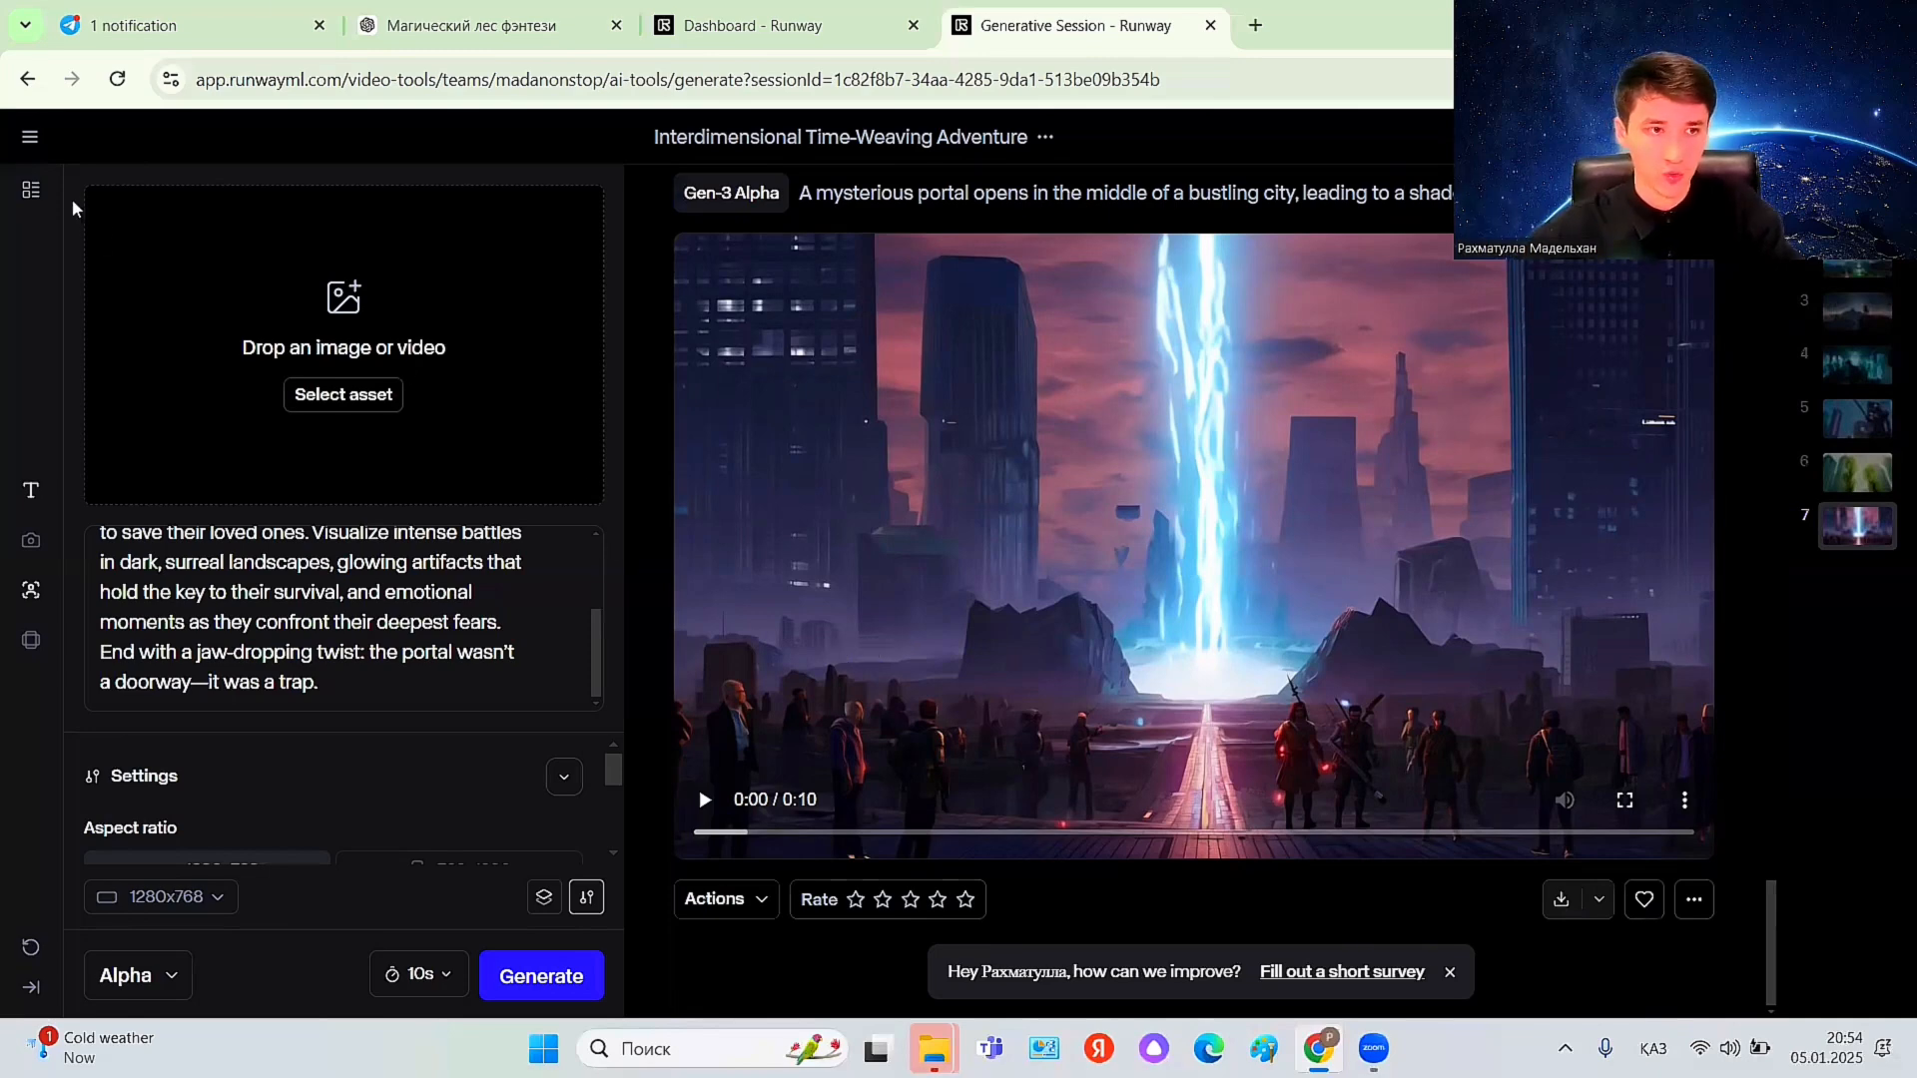
# - Go to the dashboard and open the Plans & Billing page of the workspace settings
pyautogui.click(30, 142)
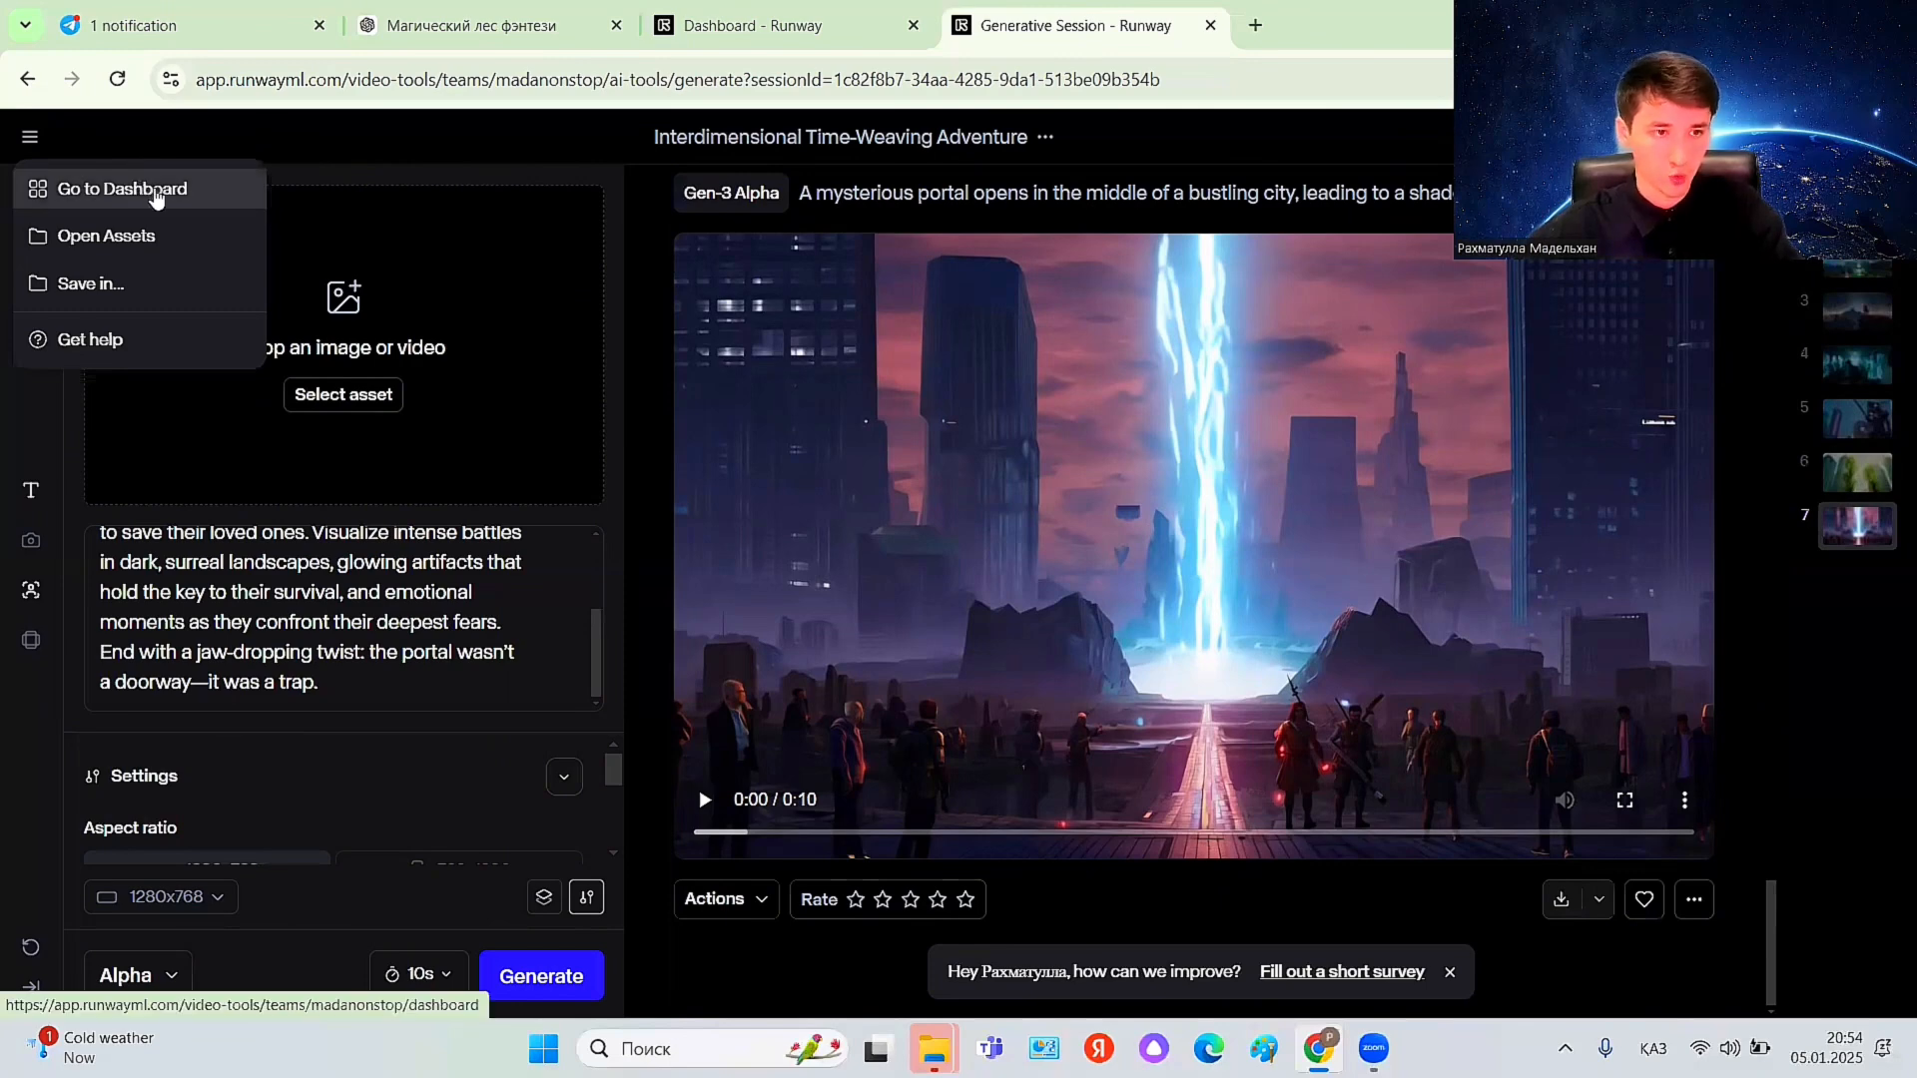
pyautogui.click(159, 201)
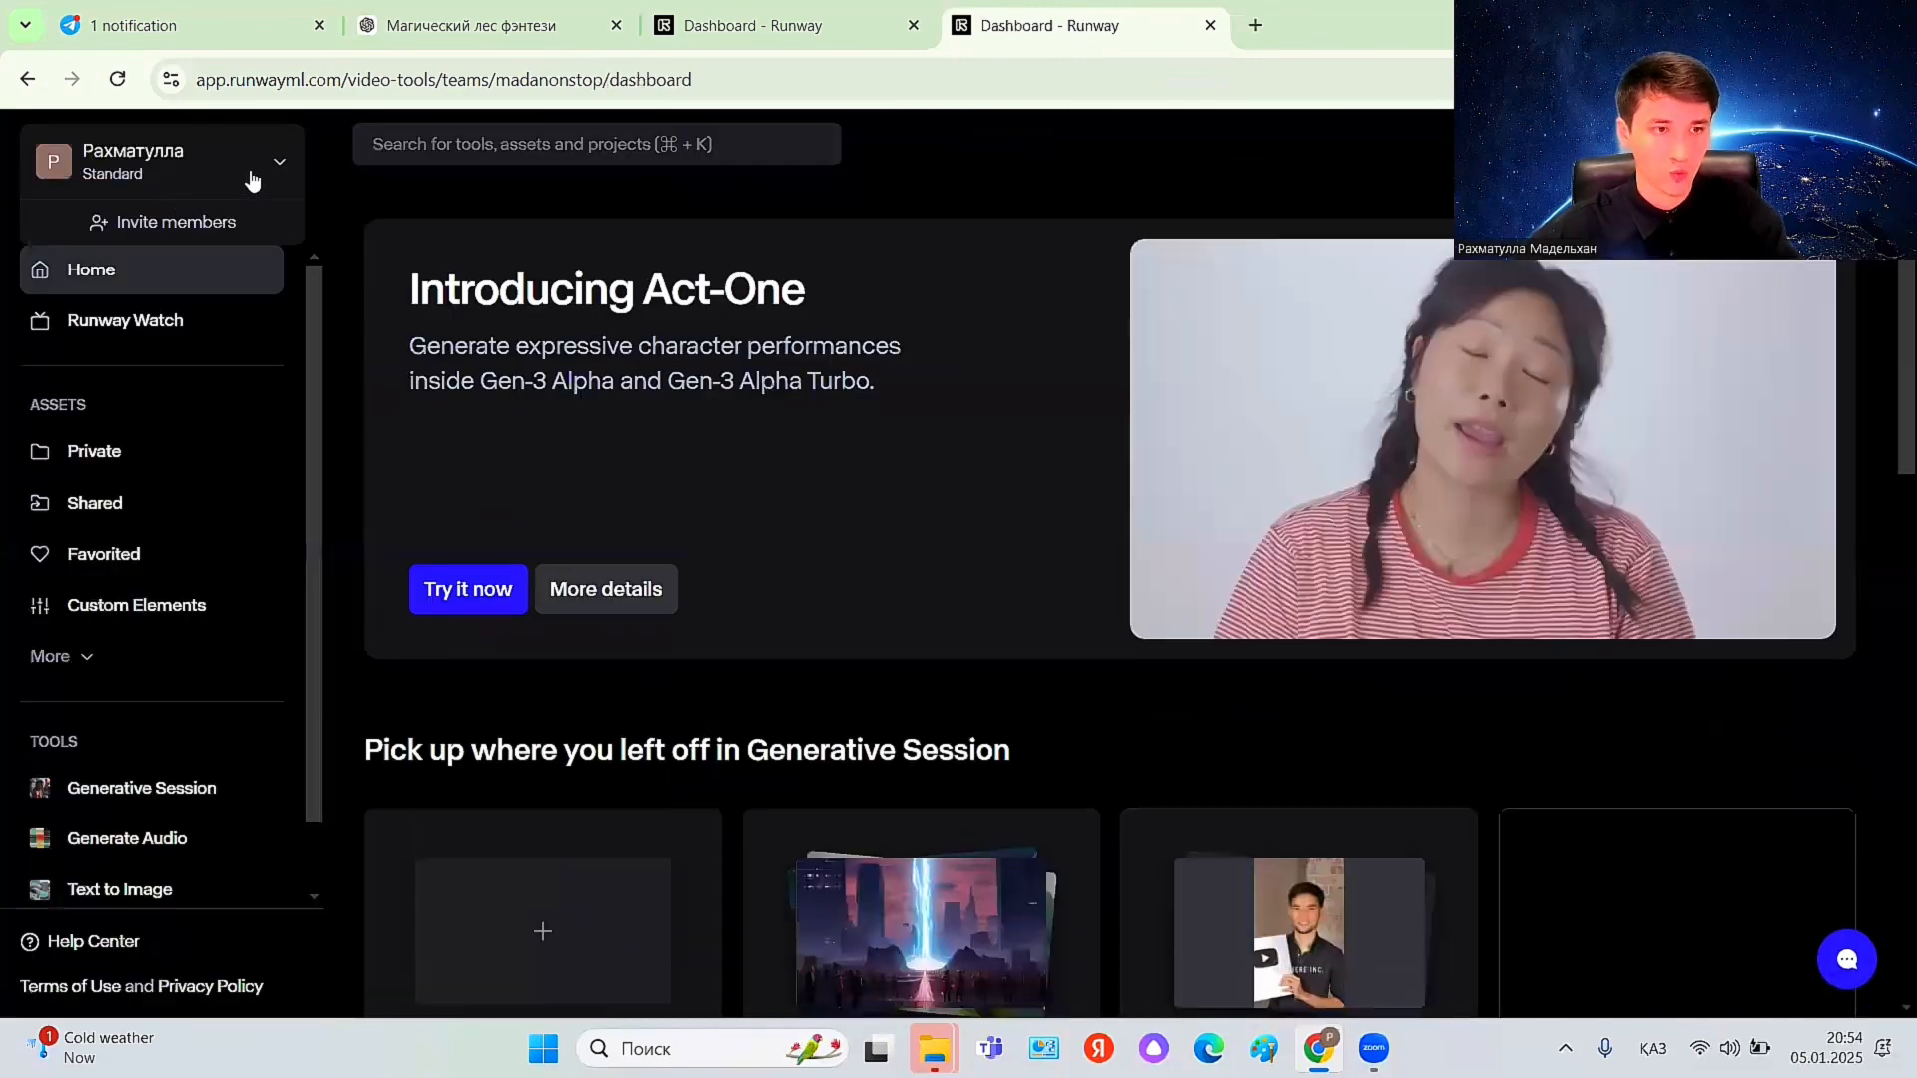
pyautogui.click(271, 162)
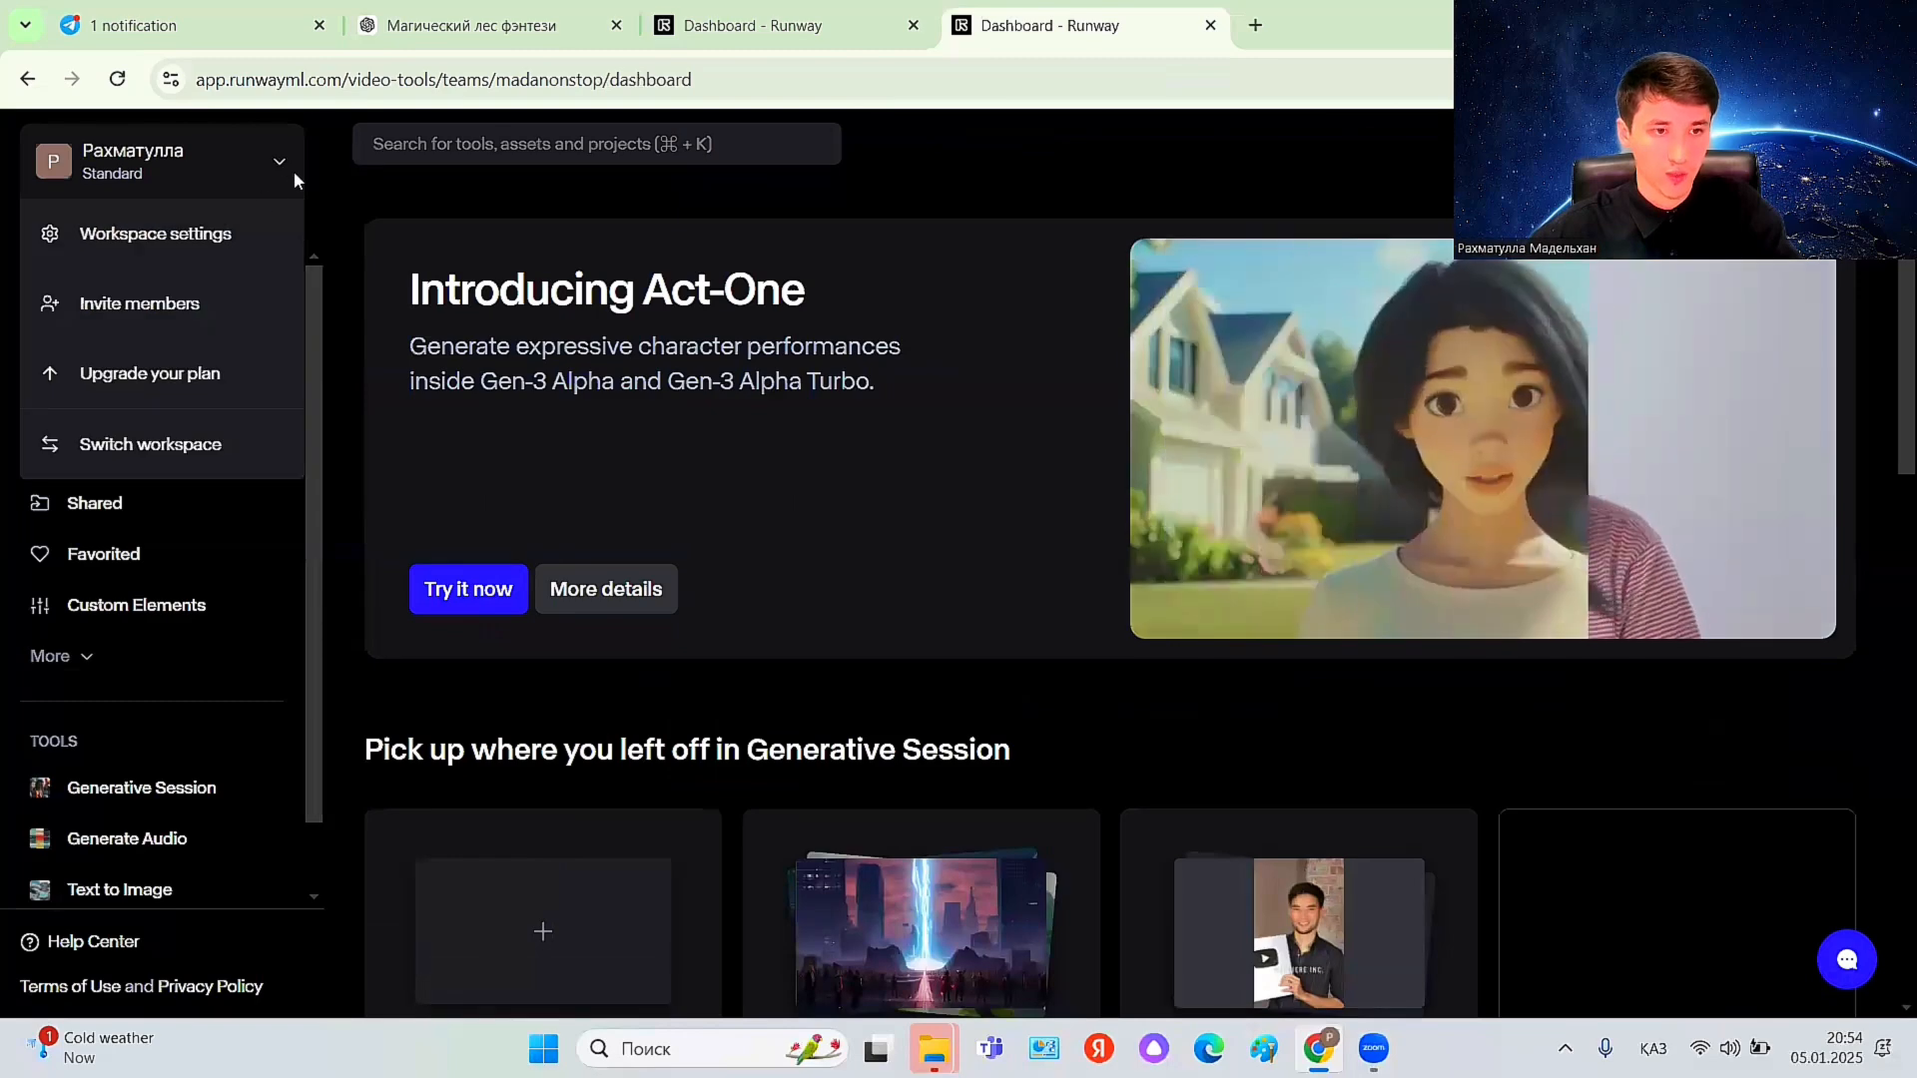
pyautogui.click(205, 248)
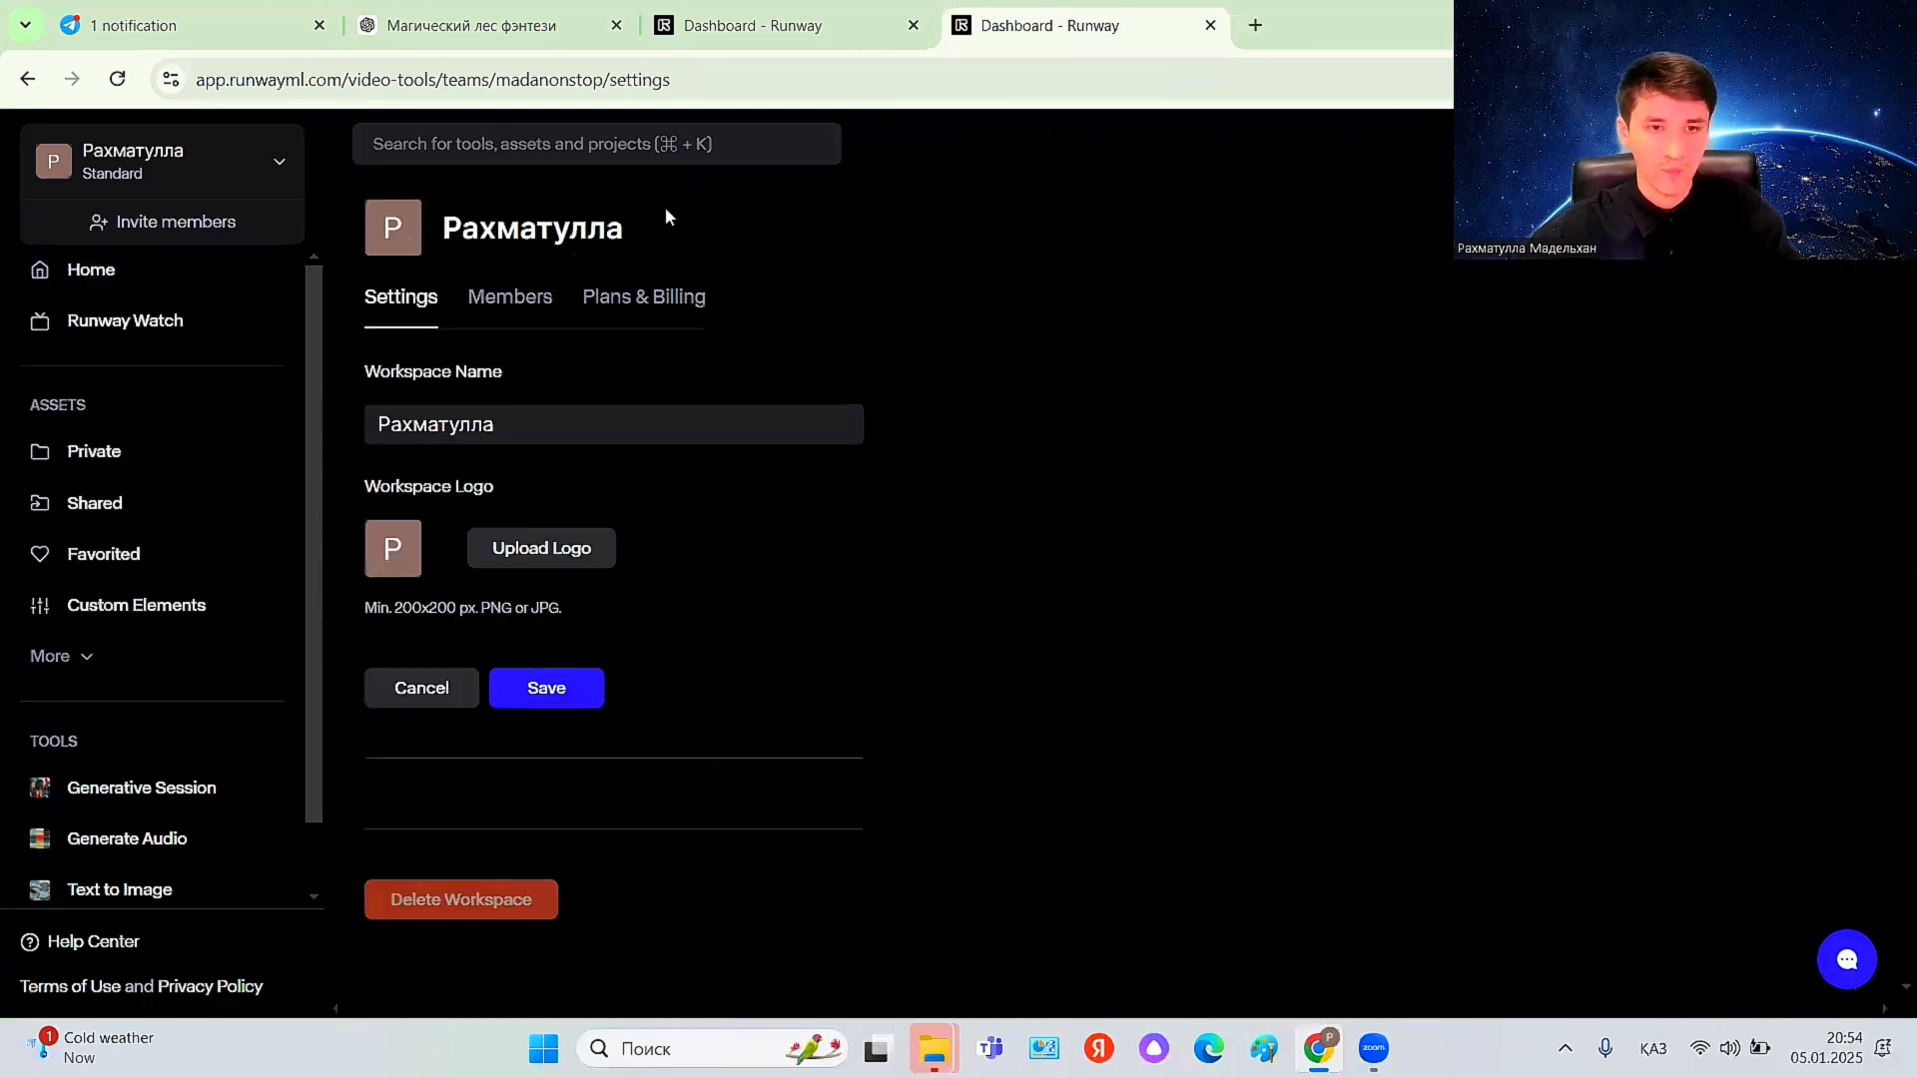
pyautogui.click(642, 312)
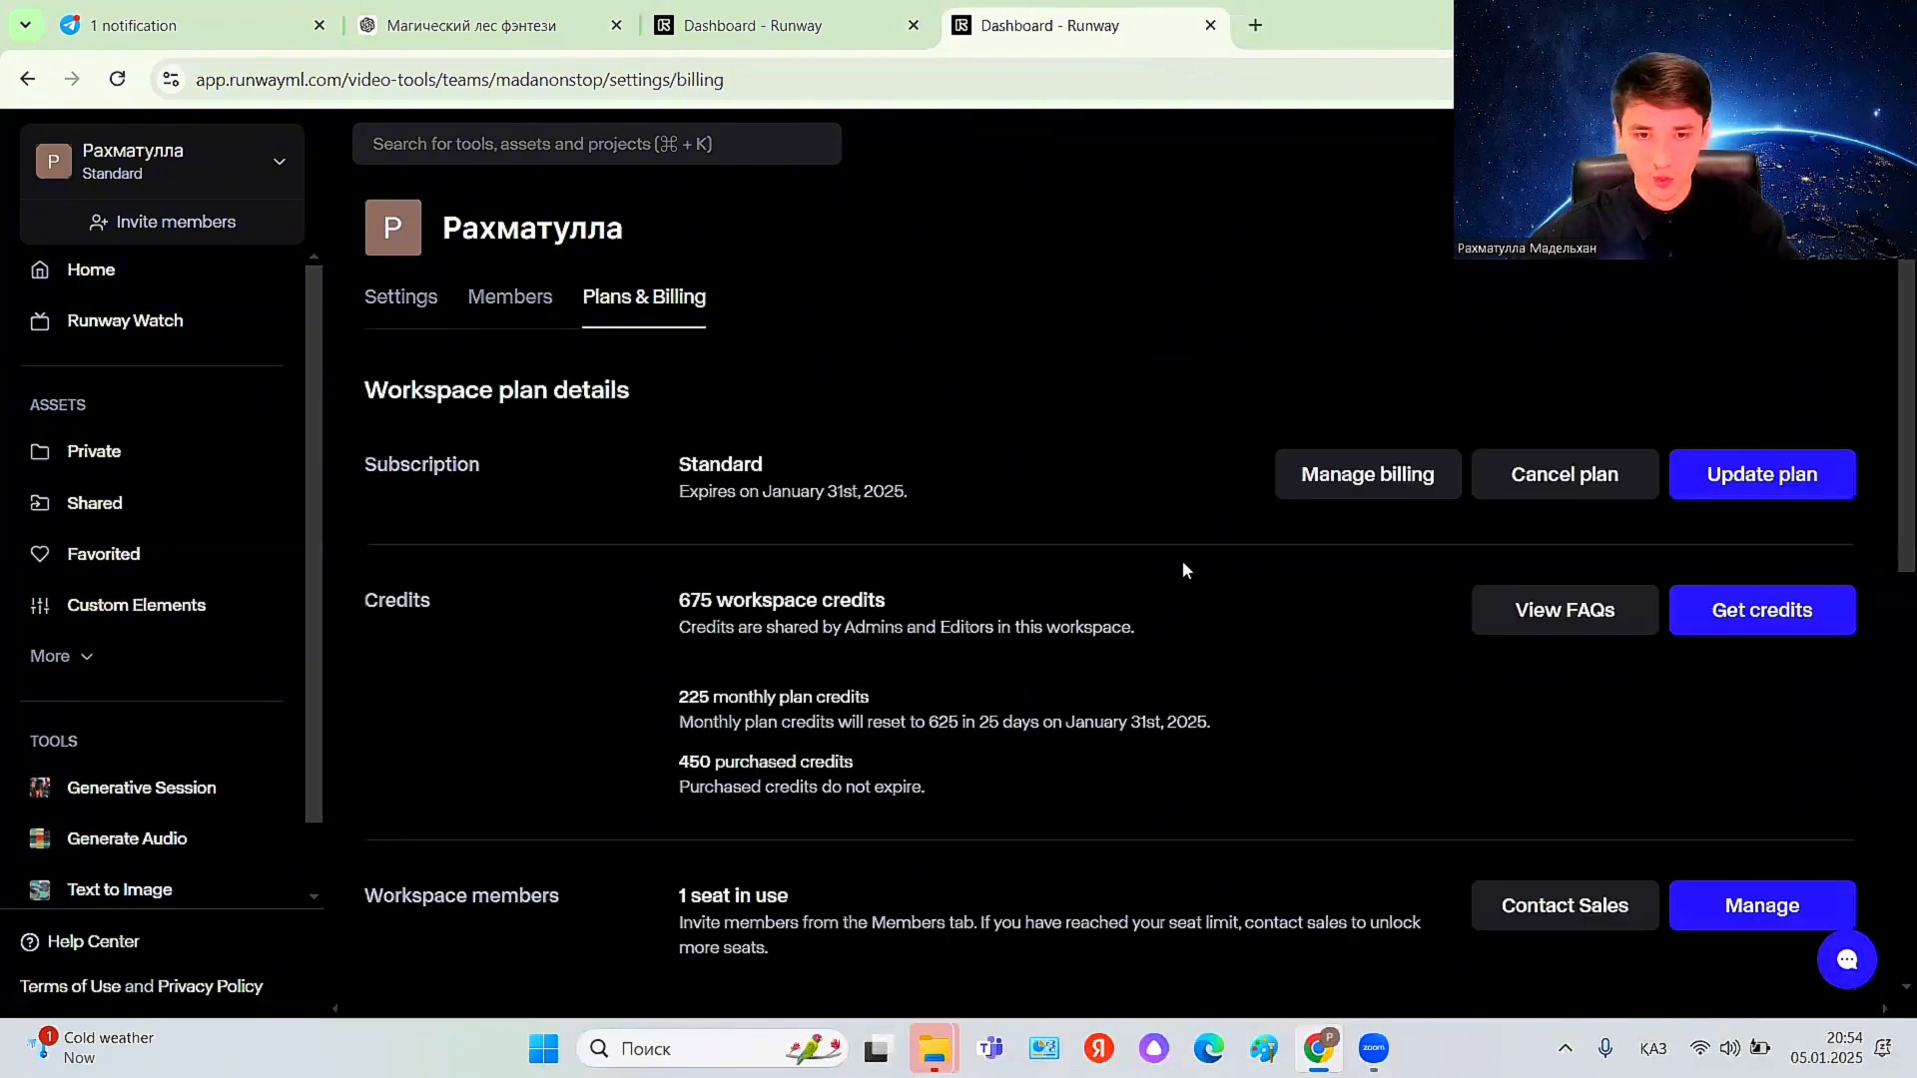
# - Open the plan update options and show monthly pricing, starting from the Free plan
pyautogui.click(1784, 488)
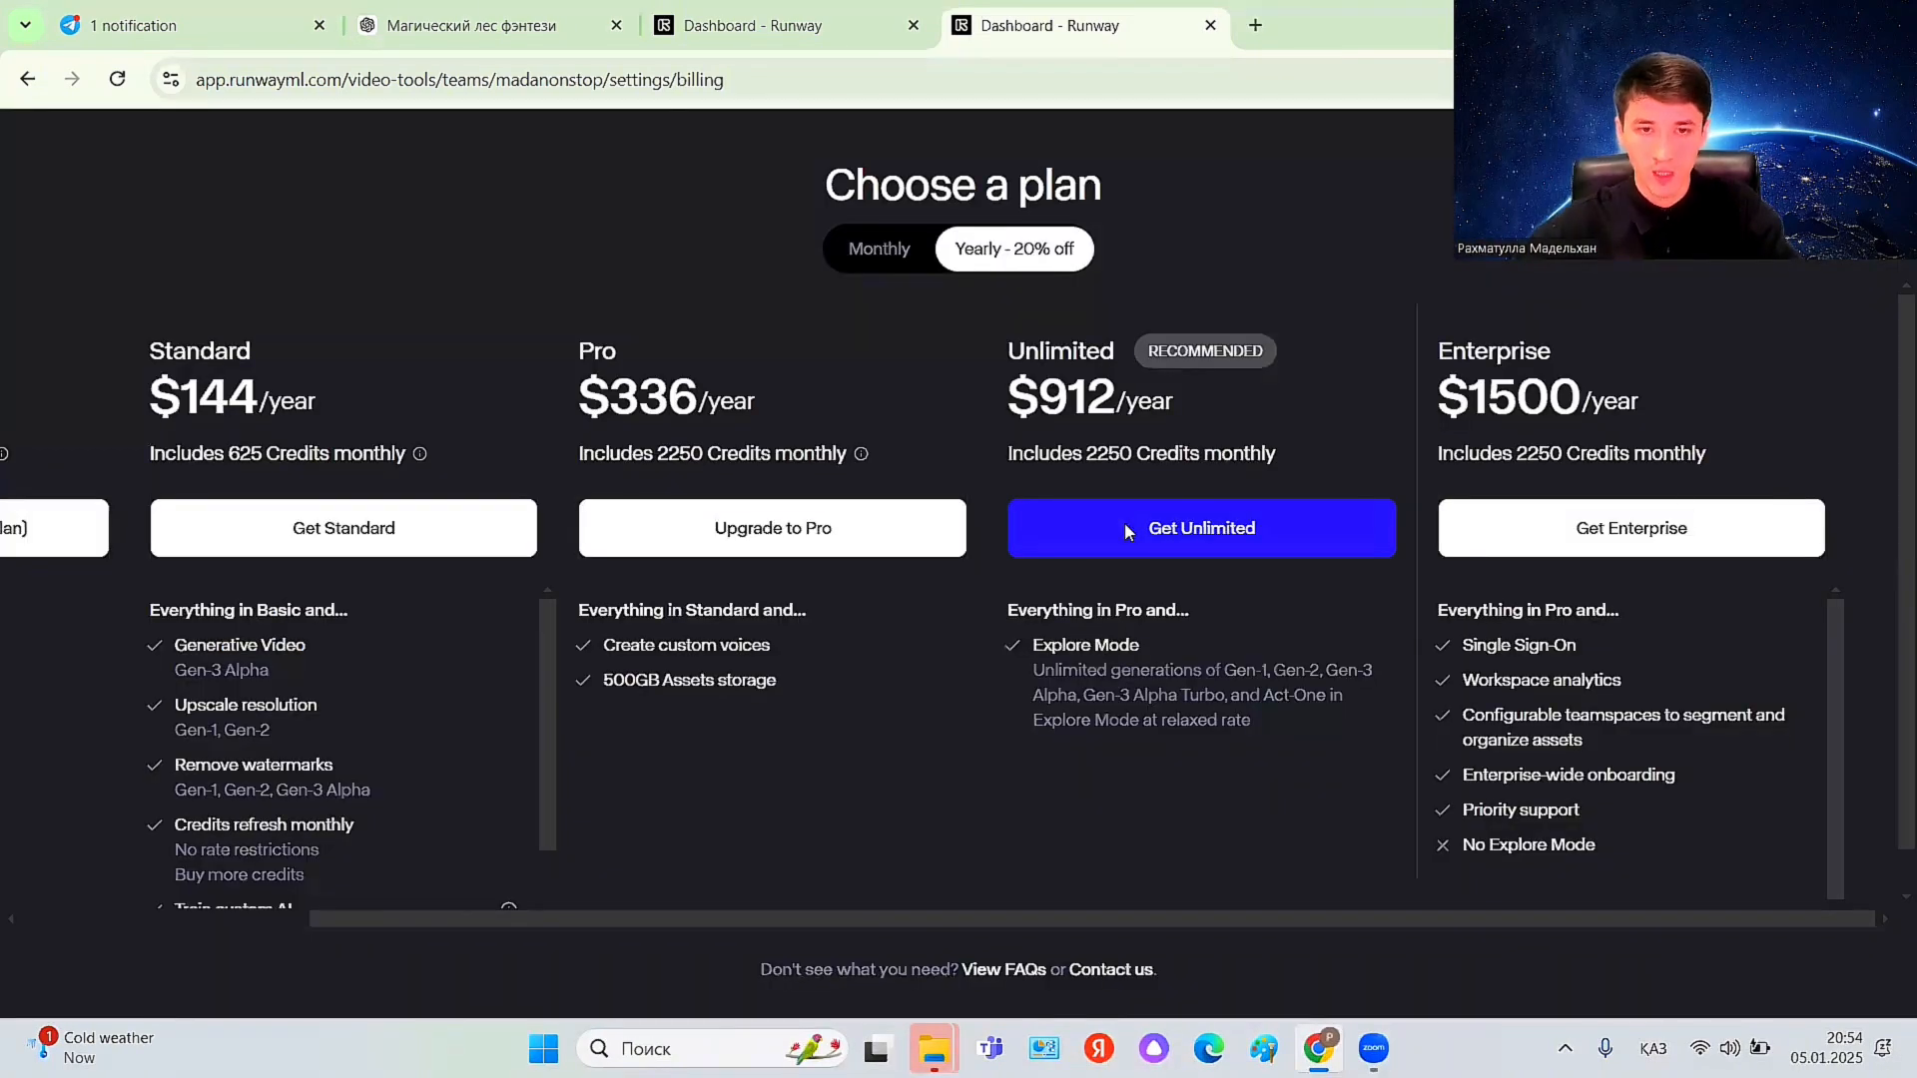
pyautogui.click(892, 245)
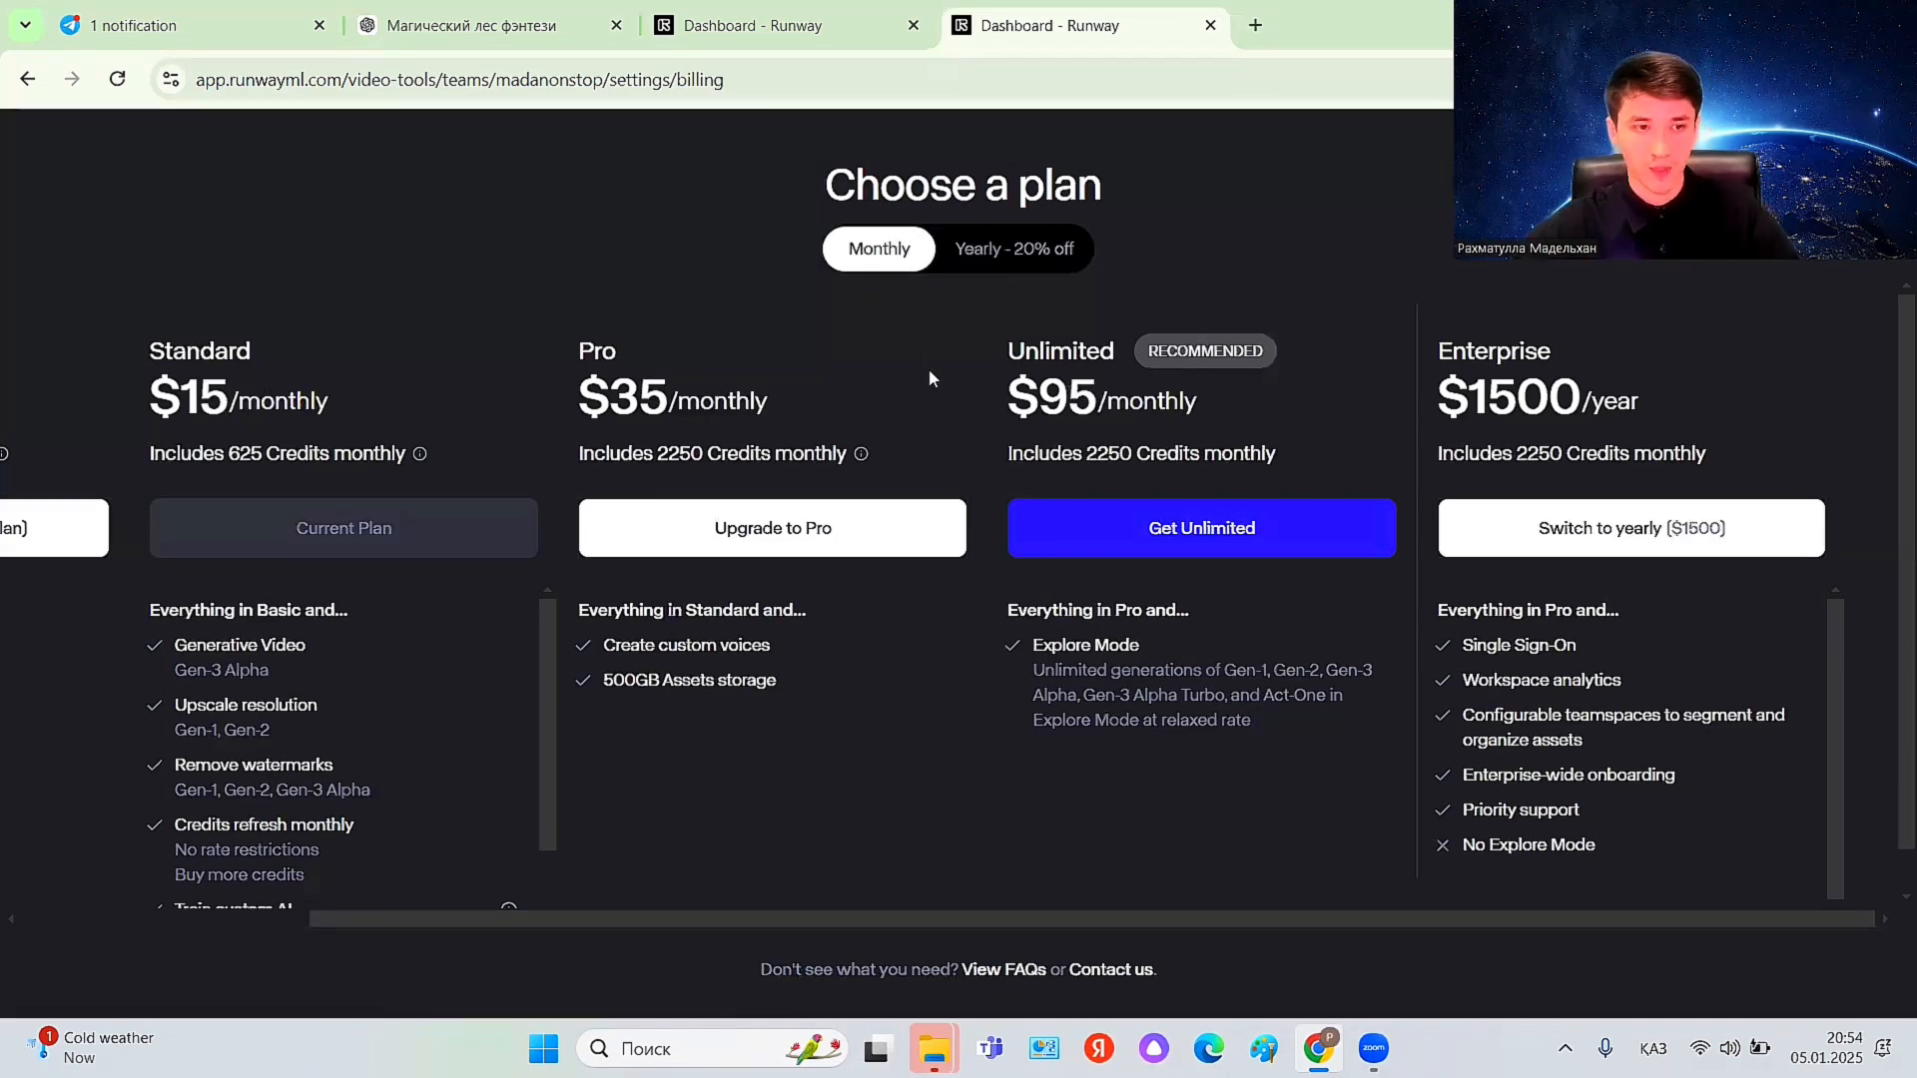
pyautogui.hscroll(-4, 928, 377)
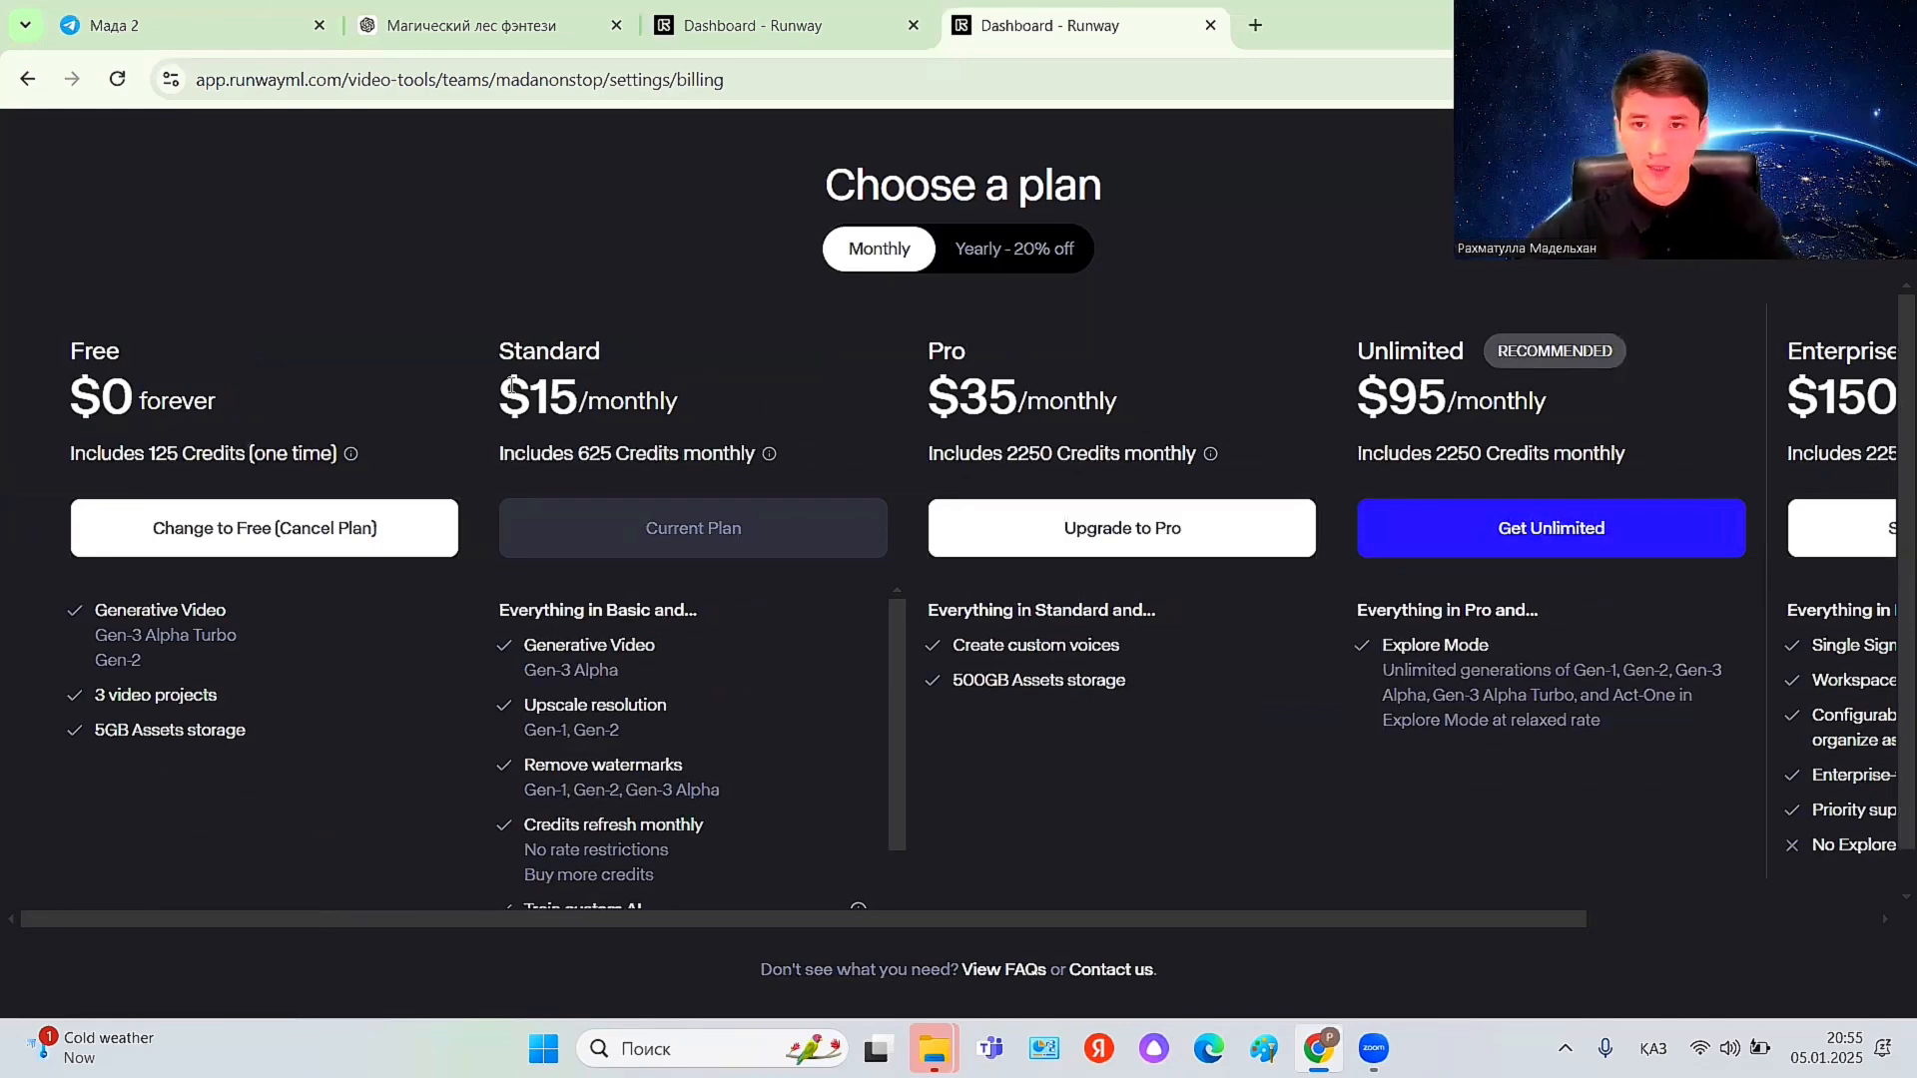
# - Examine what the Free and Standard plans include, through the end of the Standard feature list
pyautogui.moveTo(94, 325); pyautogui.dragTo(307, 736)
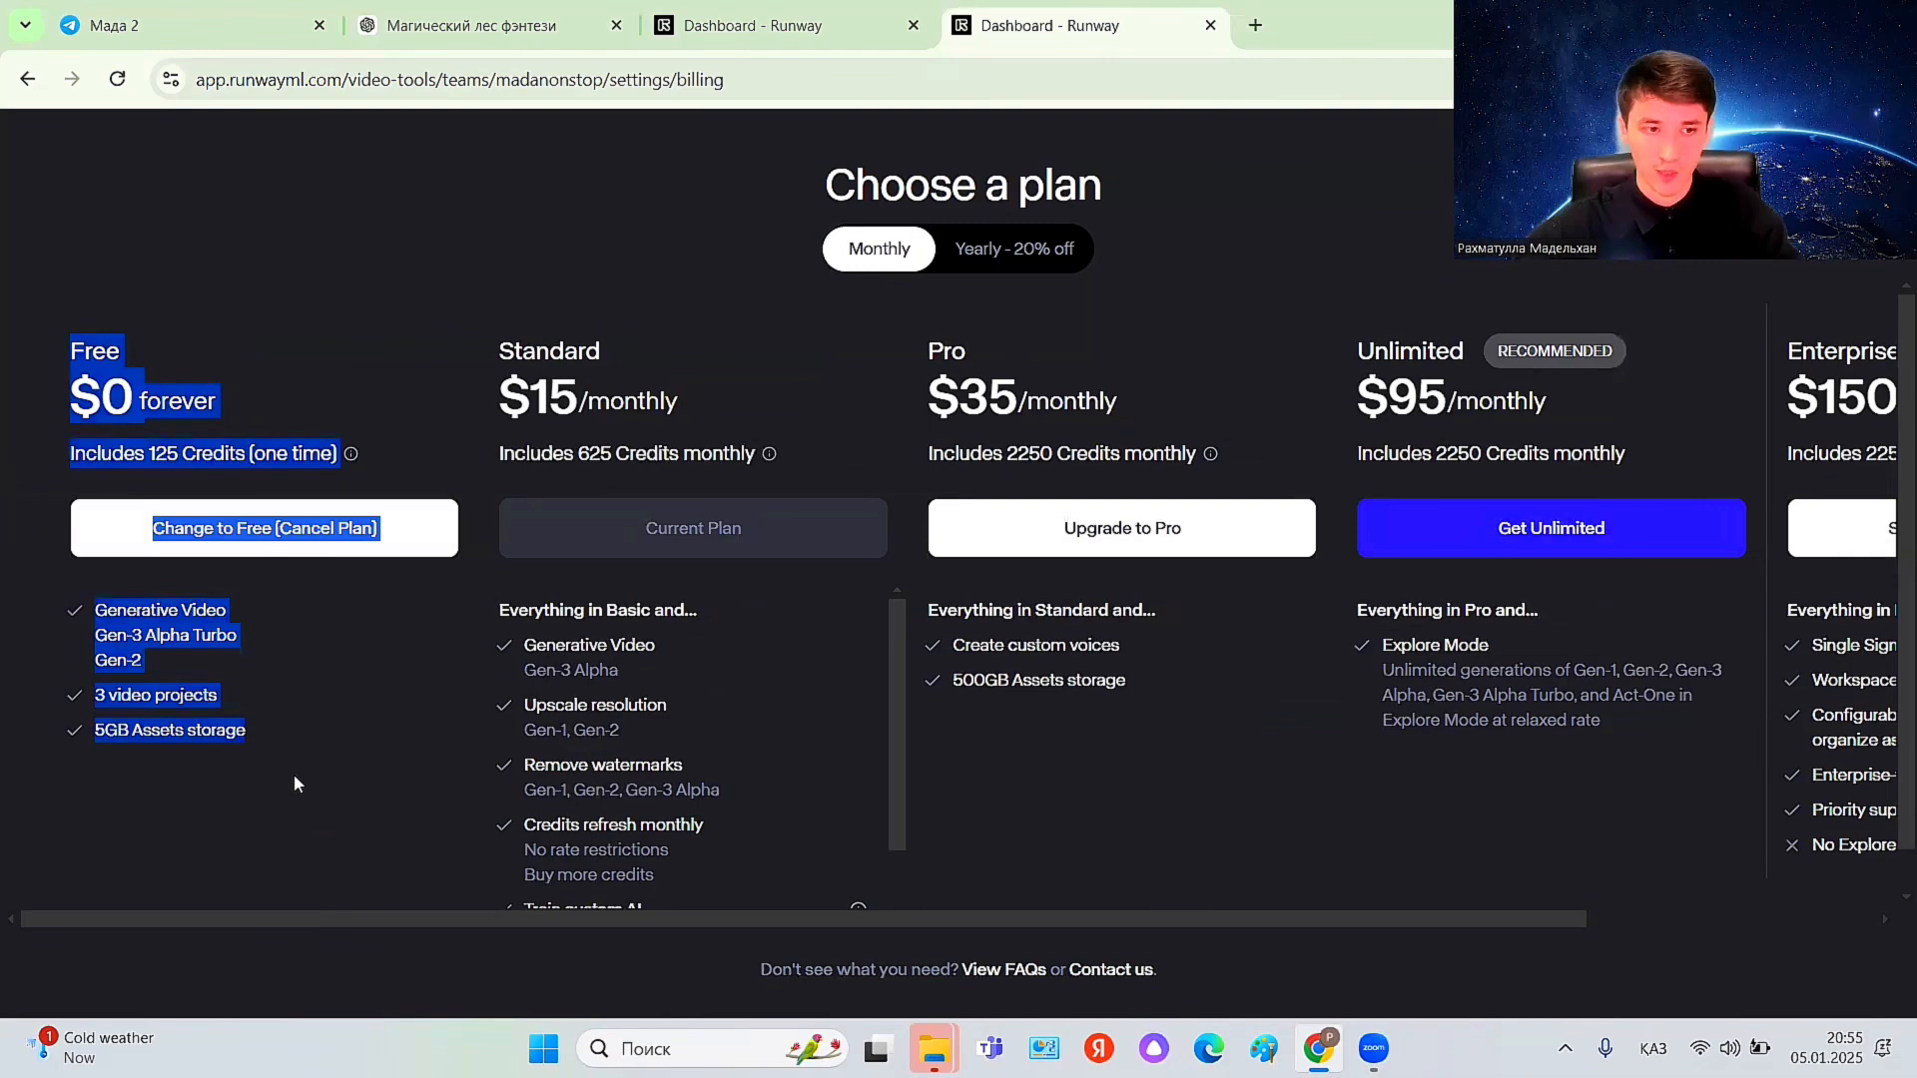
pyautogui.click(294, 775)
pyautogui.tripleClick(288, 711)
pyautogui.moveTo(407, 392); pyautogui.dragTo(782, 767)
pyautogui.click(659, 247)
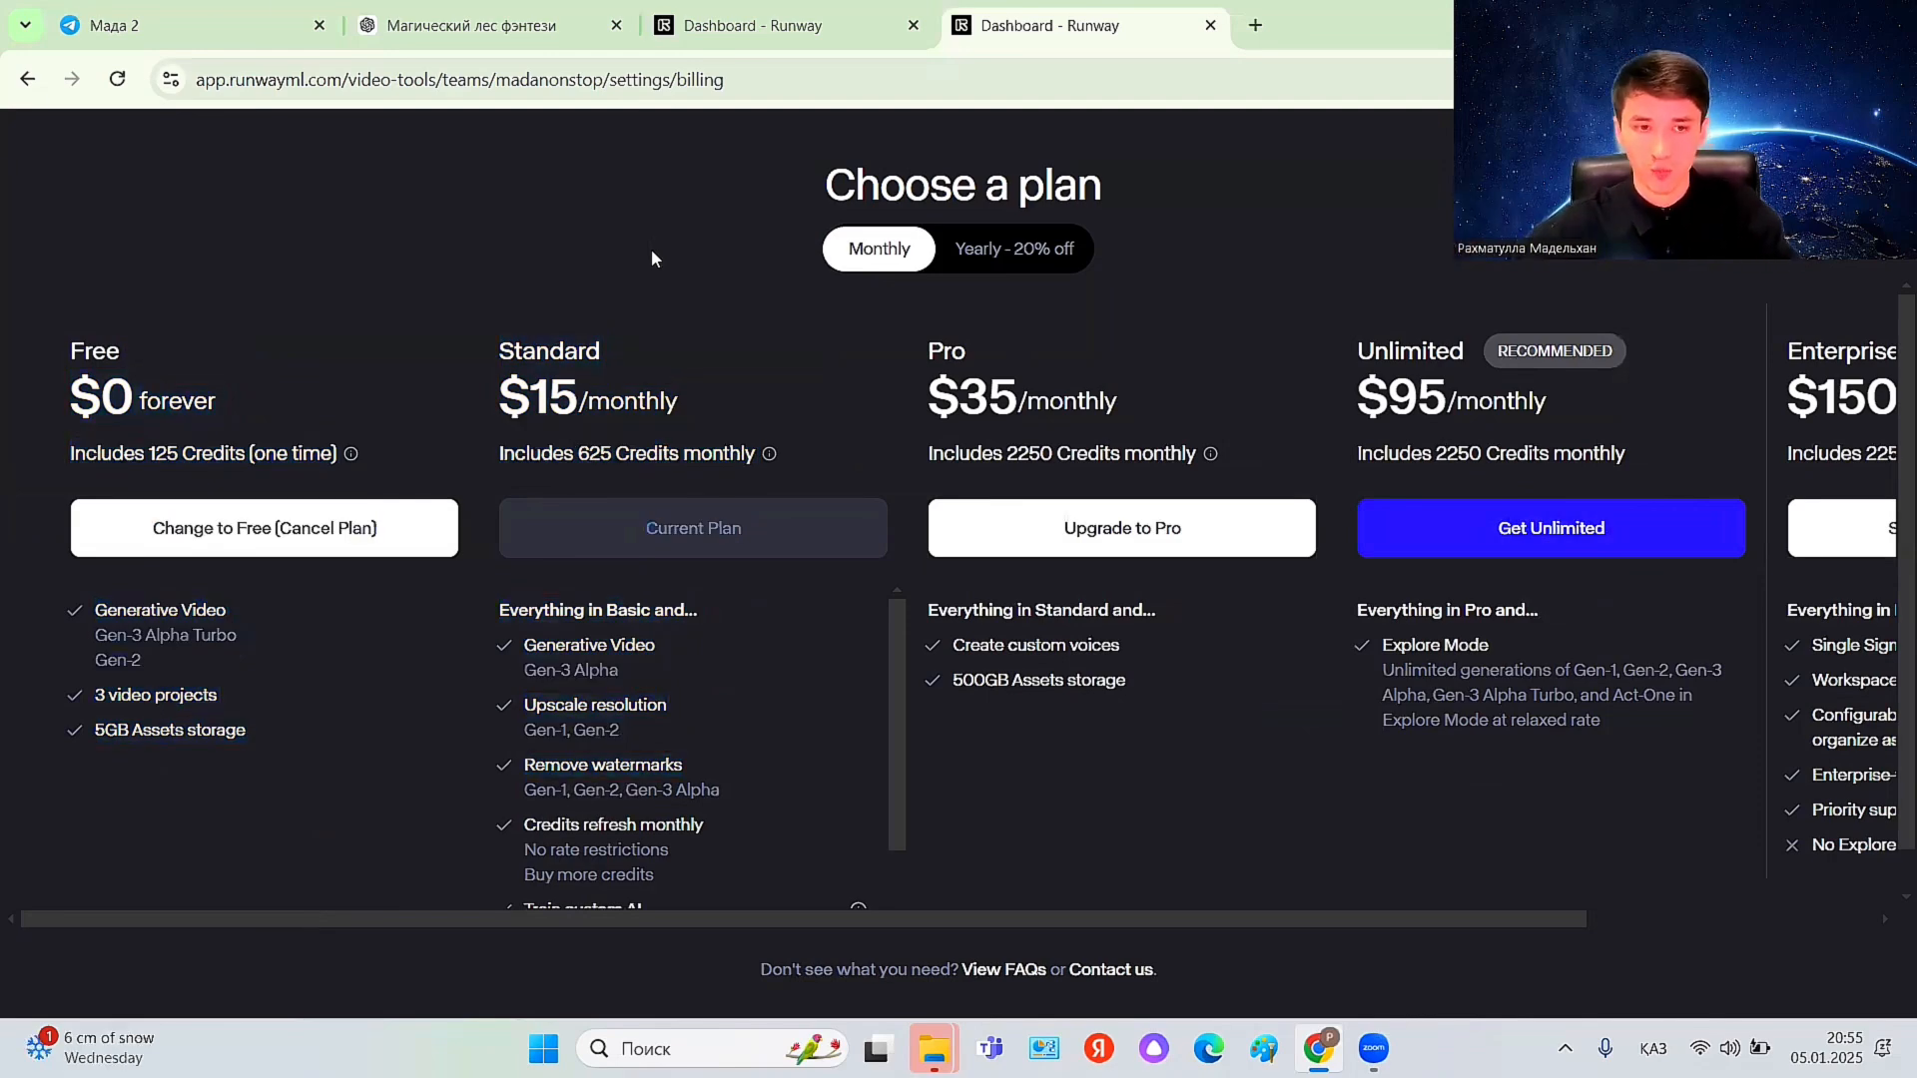
pyautogui.scroll(-2, 609, 679)
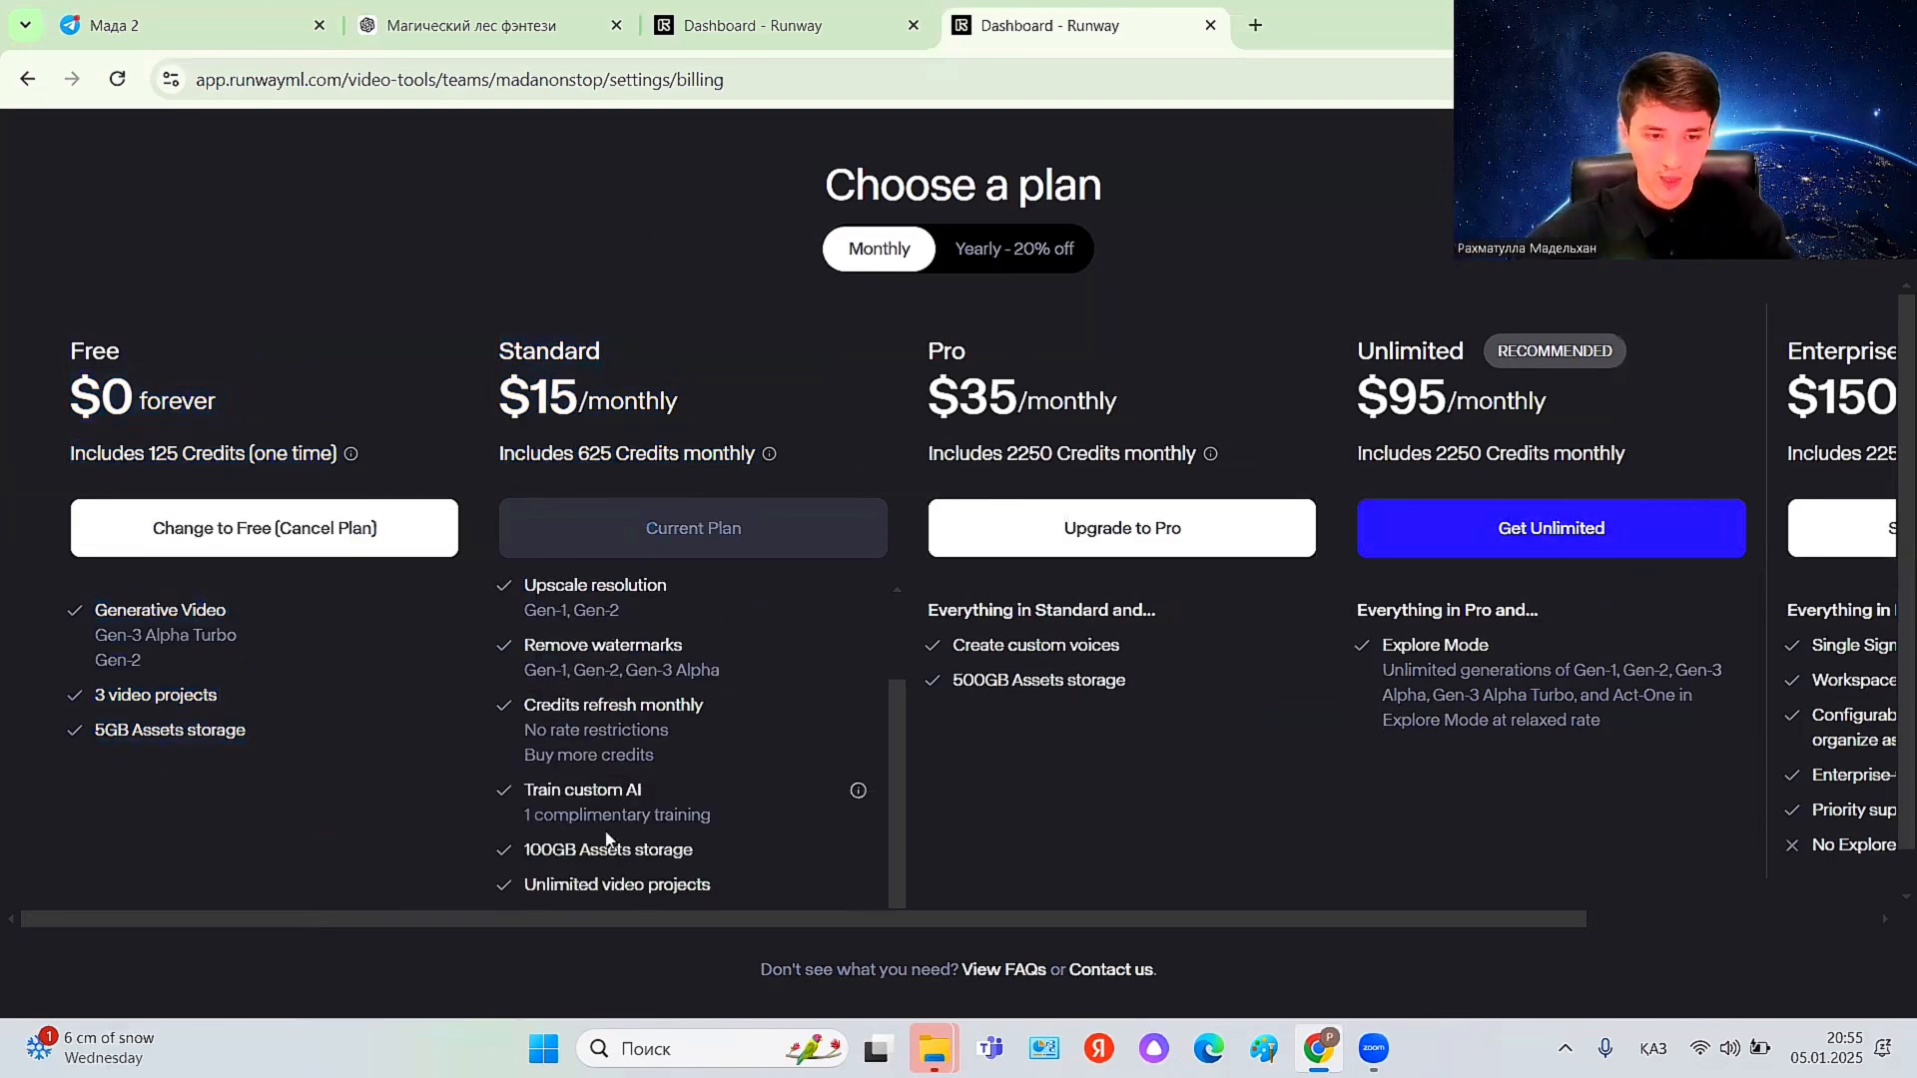
pyautogui.scroll(2, 614, 794)
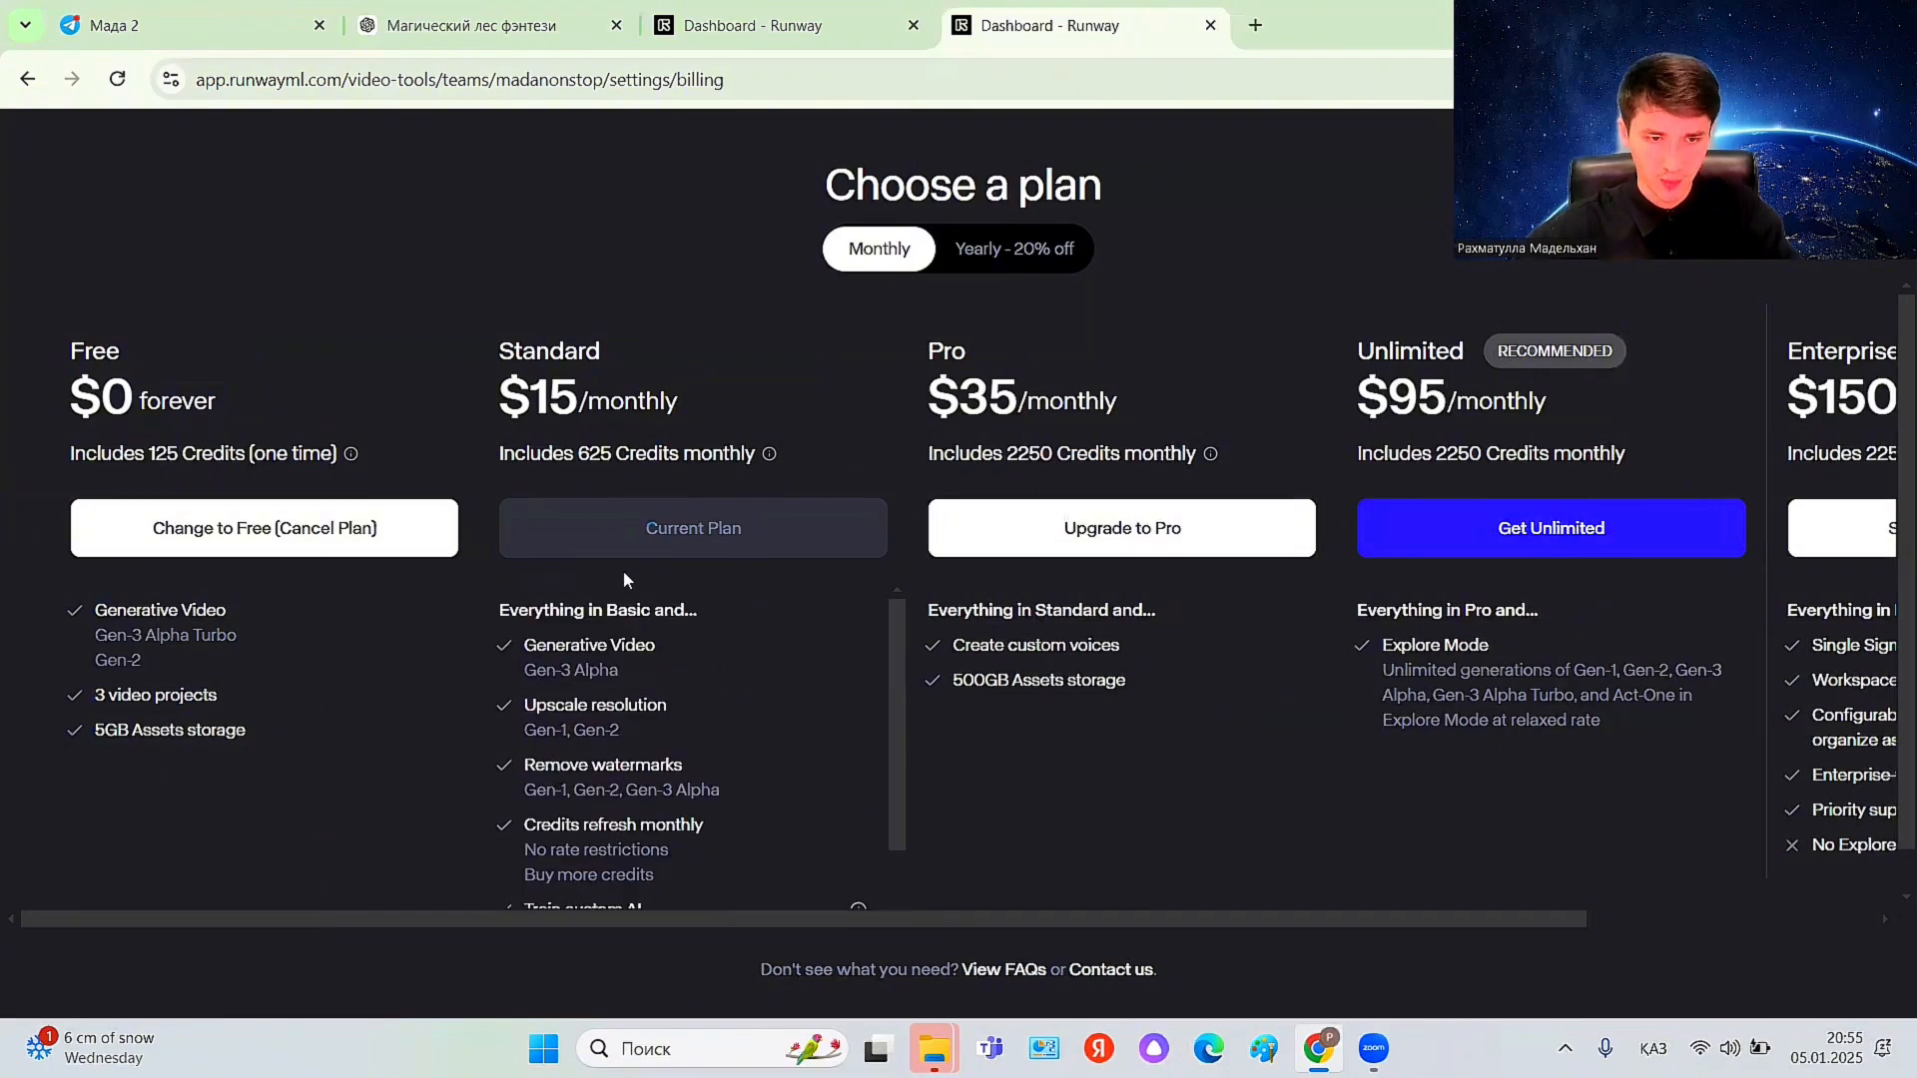
# - Compare the Standard plan's monthly credits with the Pro, Unlimited and Enterprise offers
pyautogui.moveTo(583, 455); pyautogui.dragTo(617, 455)
pyautogui.click(579, 451)
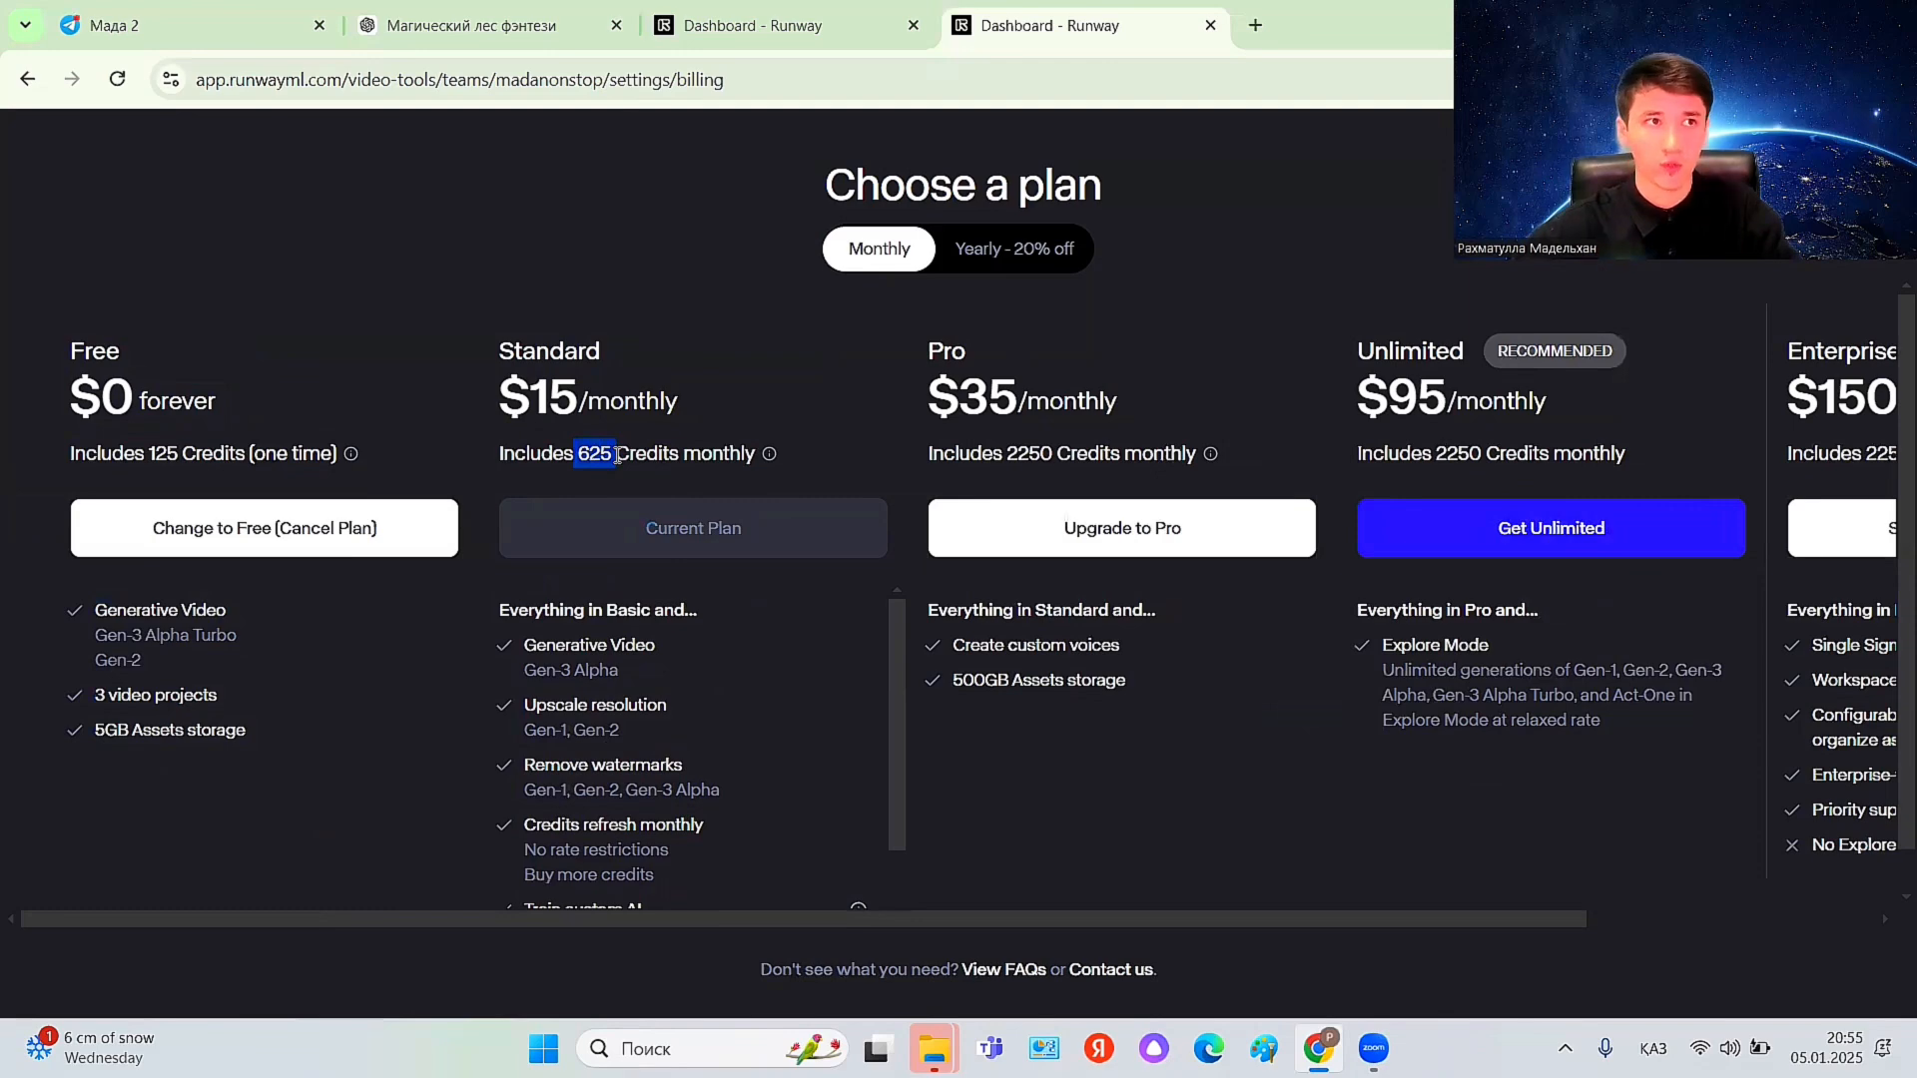
pyautogui.click(613, 455)
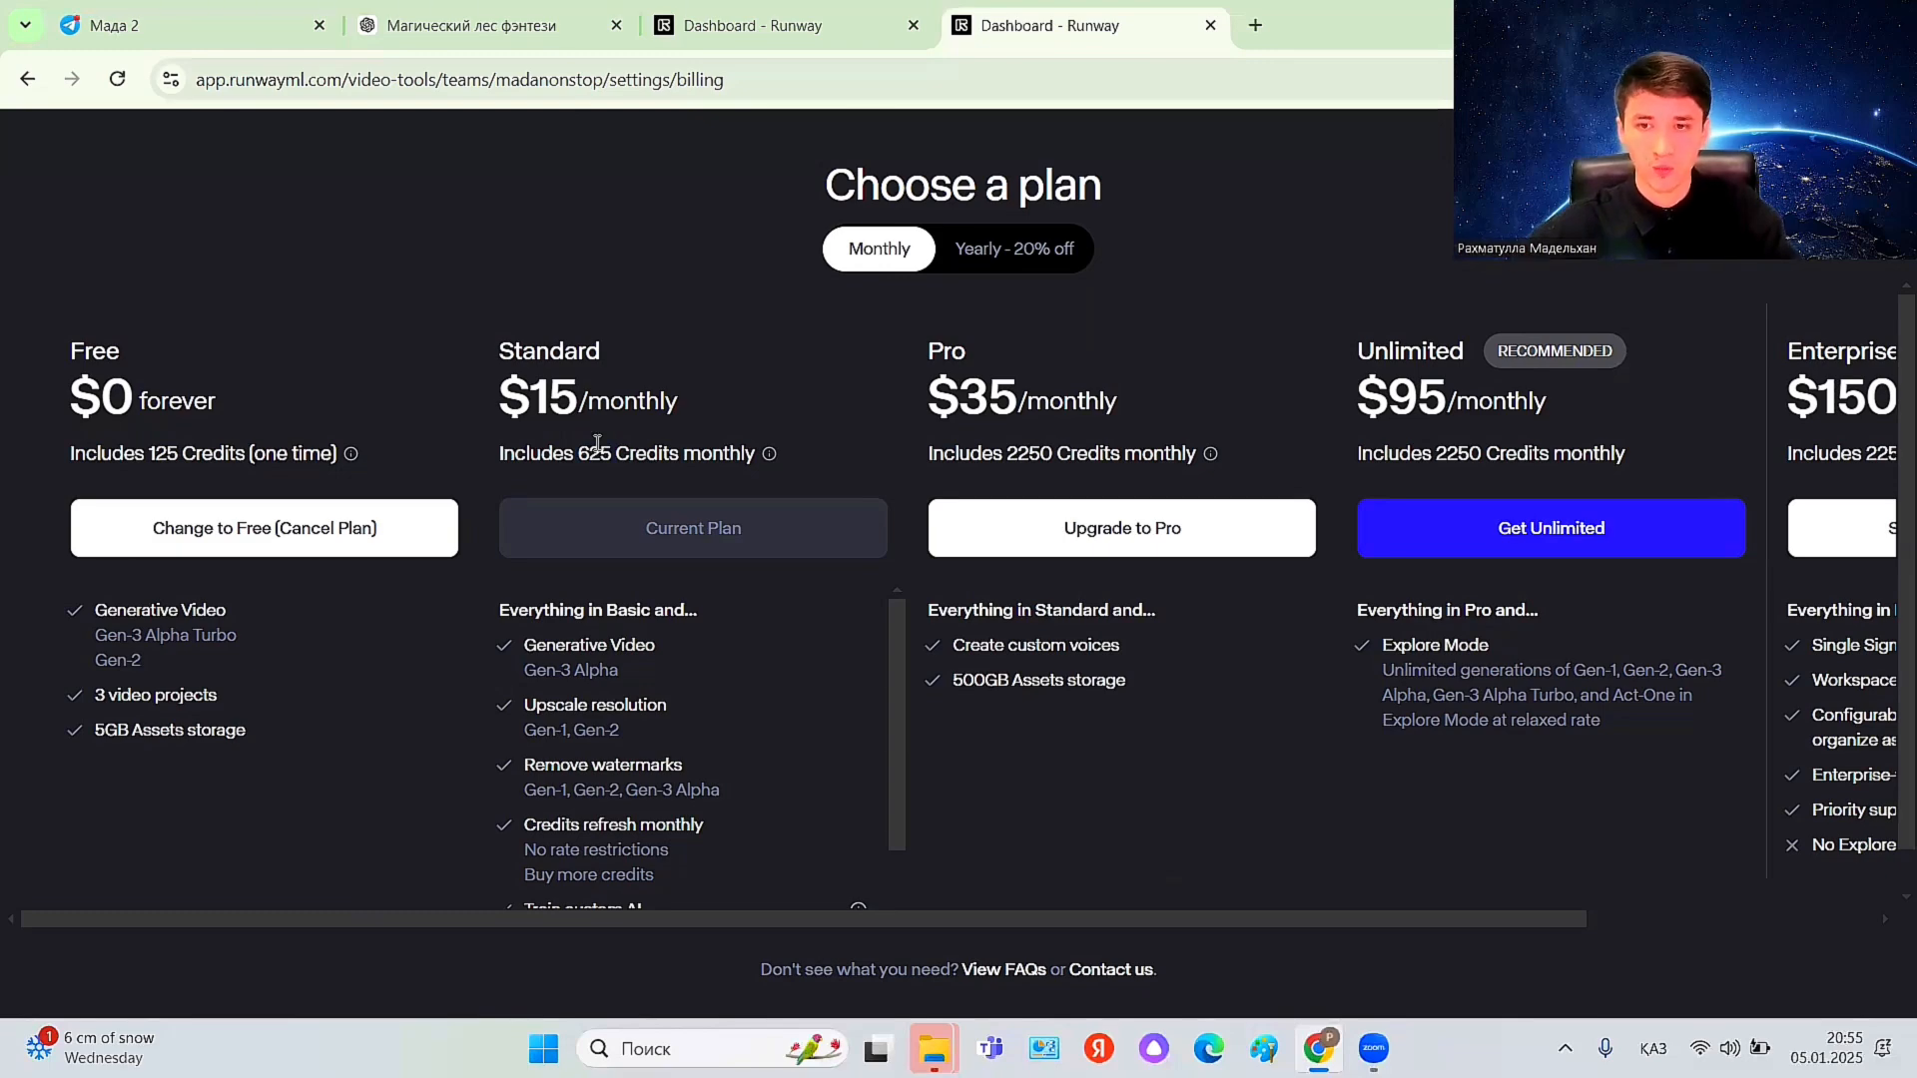
pyautogui.moveTo(926, 347); pyautogui.dragTo(1063, 427)
pyautogui.click(1060, 427)
pyautogui.hscroll(3, 1409, 387)
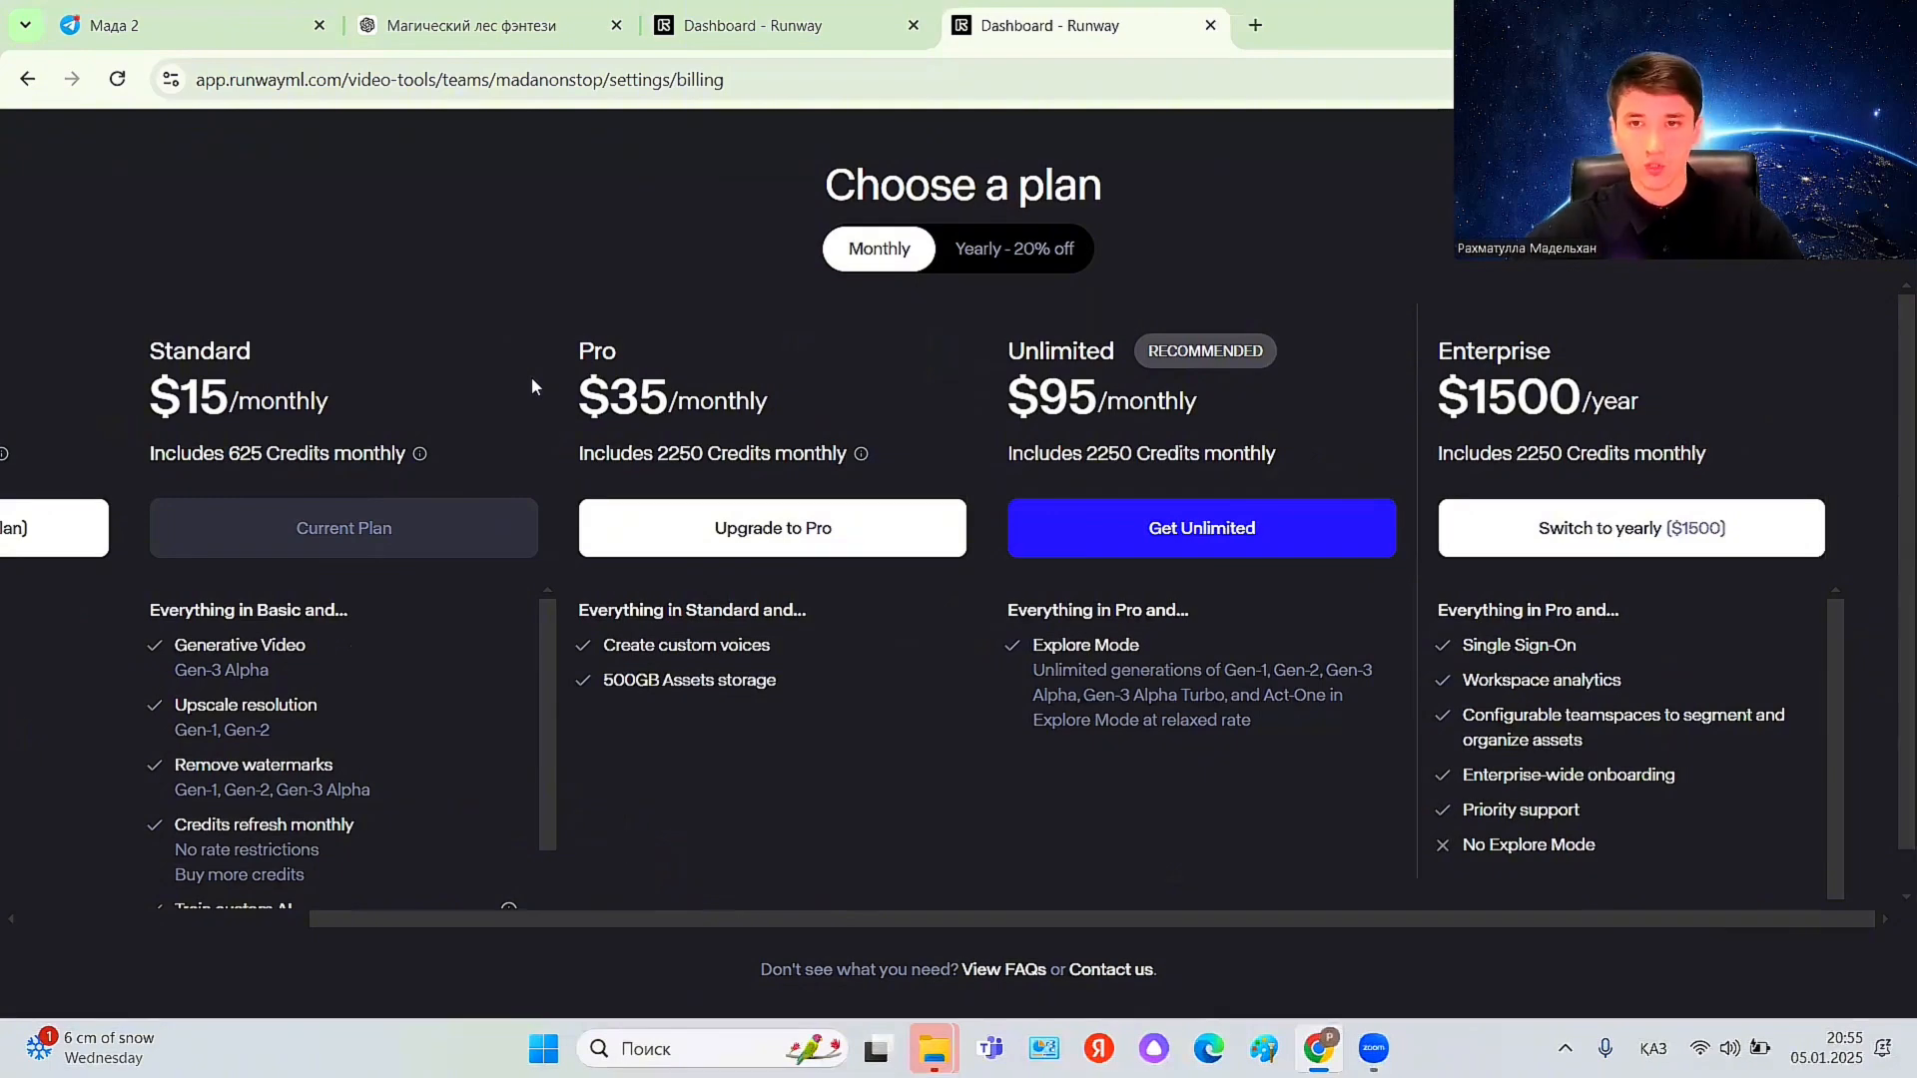
pyautogui.hscroll(-3, 532, 387)
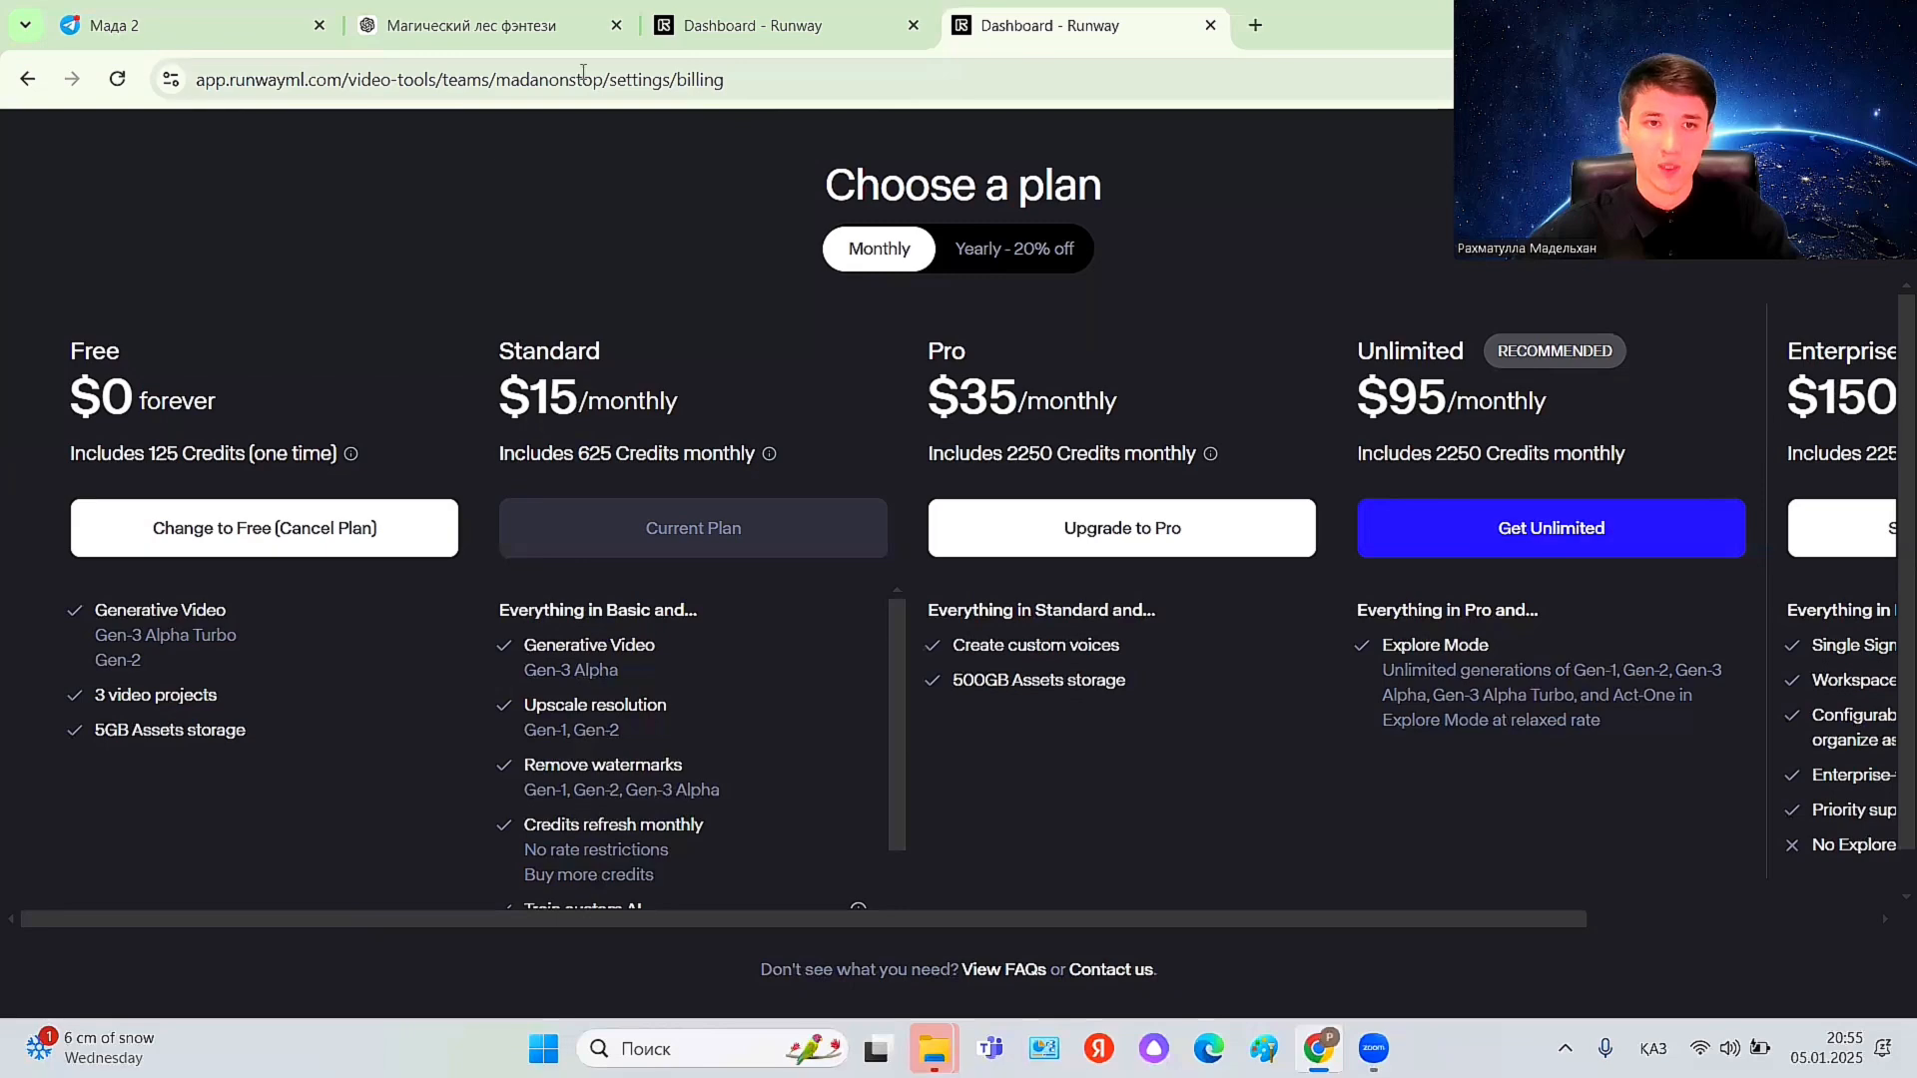
# - Switch to the other open Runway dashboard and look through its AI tools, tutorials and recent sessions
pyautogui.click(737, 30)
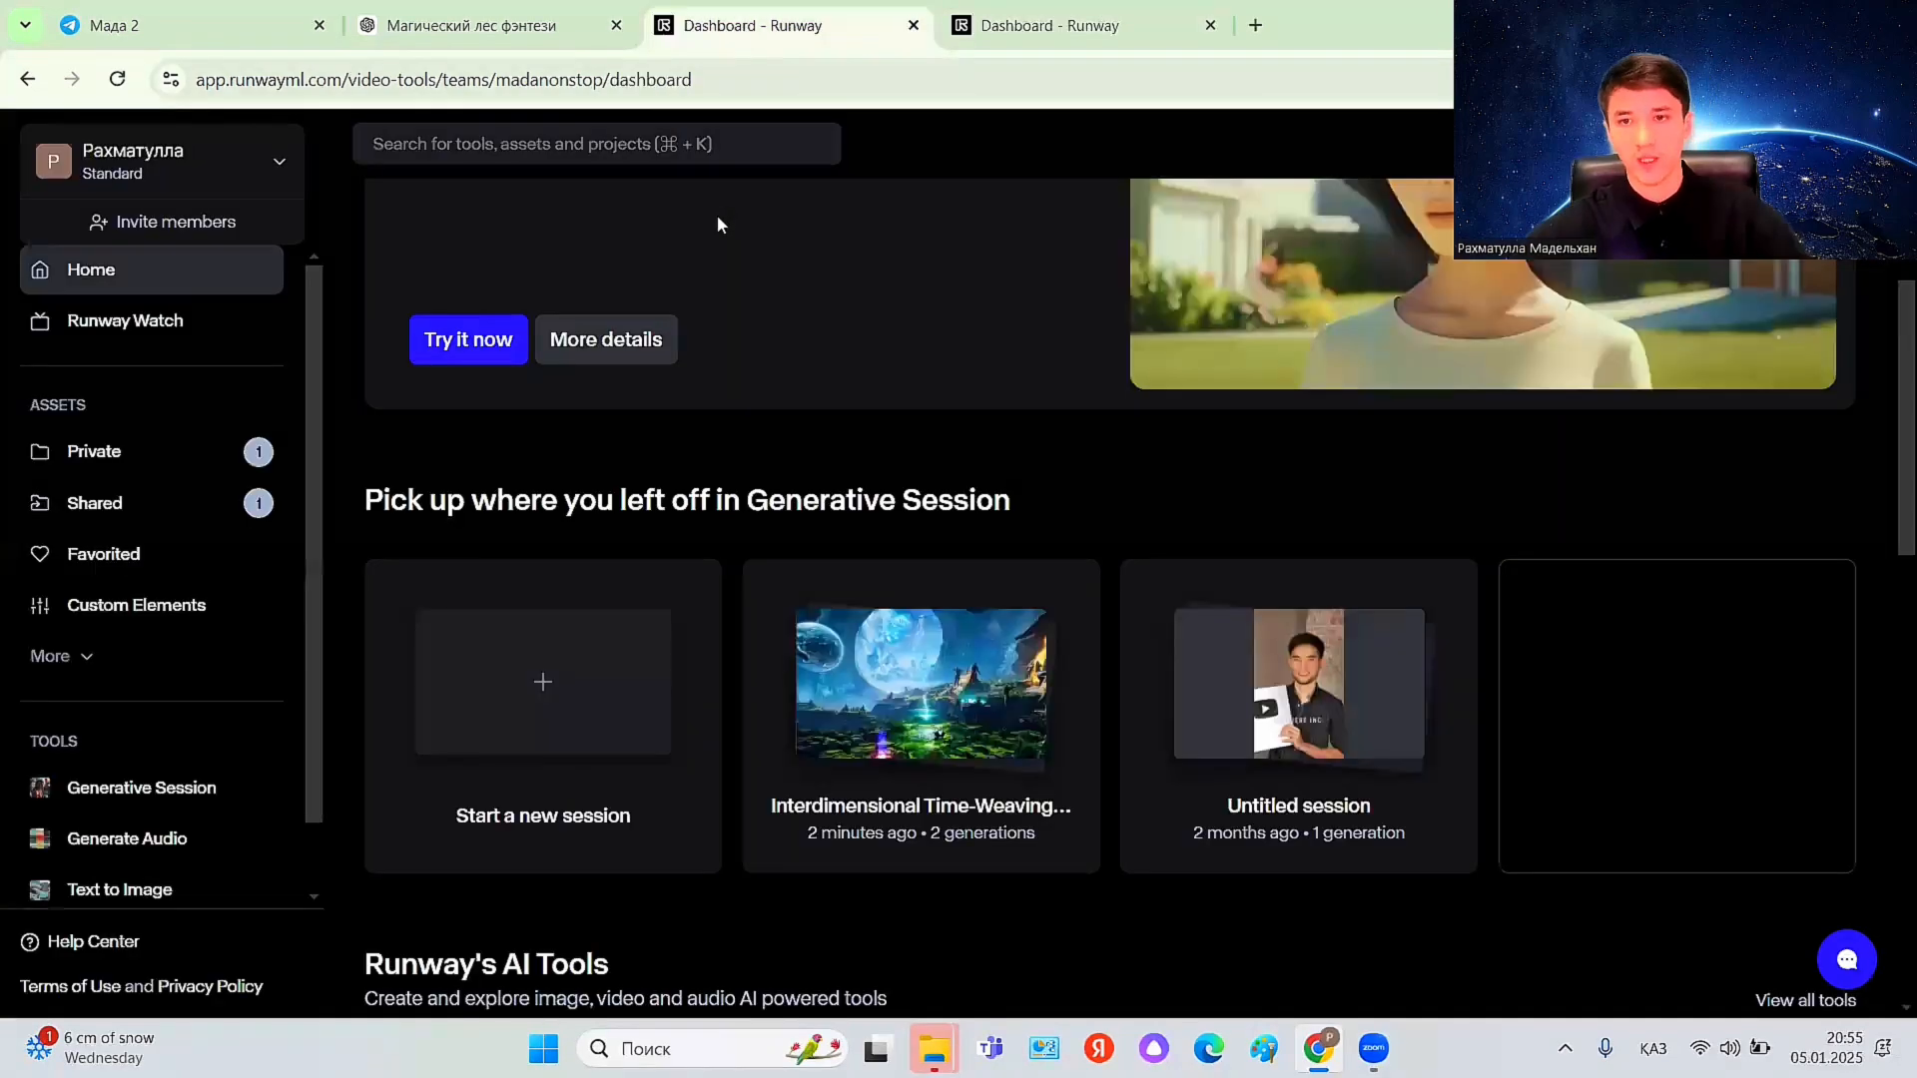
pyautogui.scroll(-10, 735, 564)
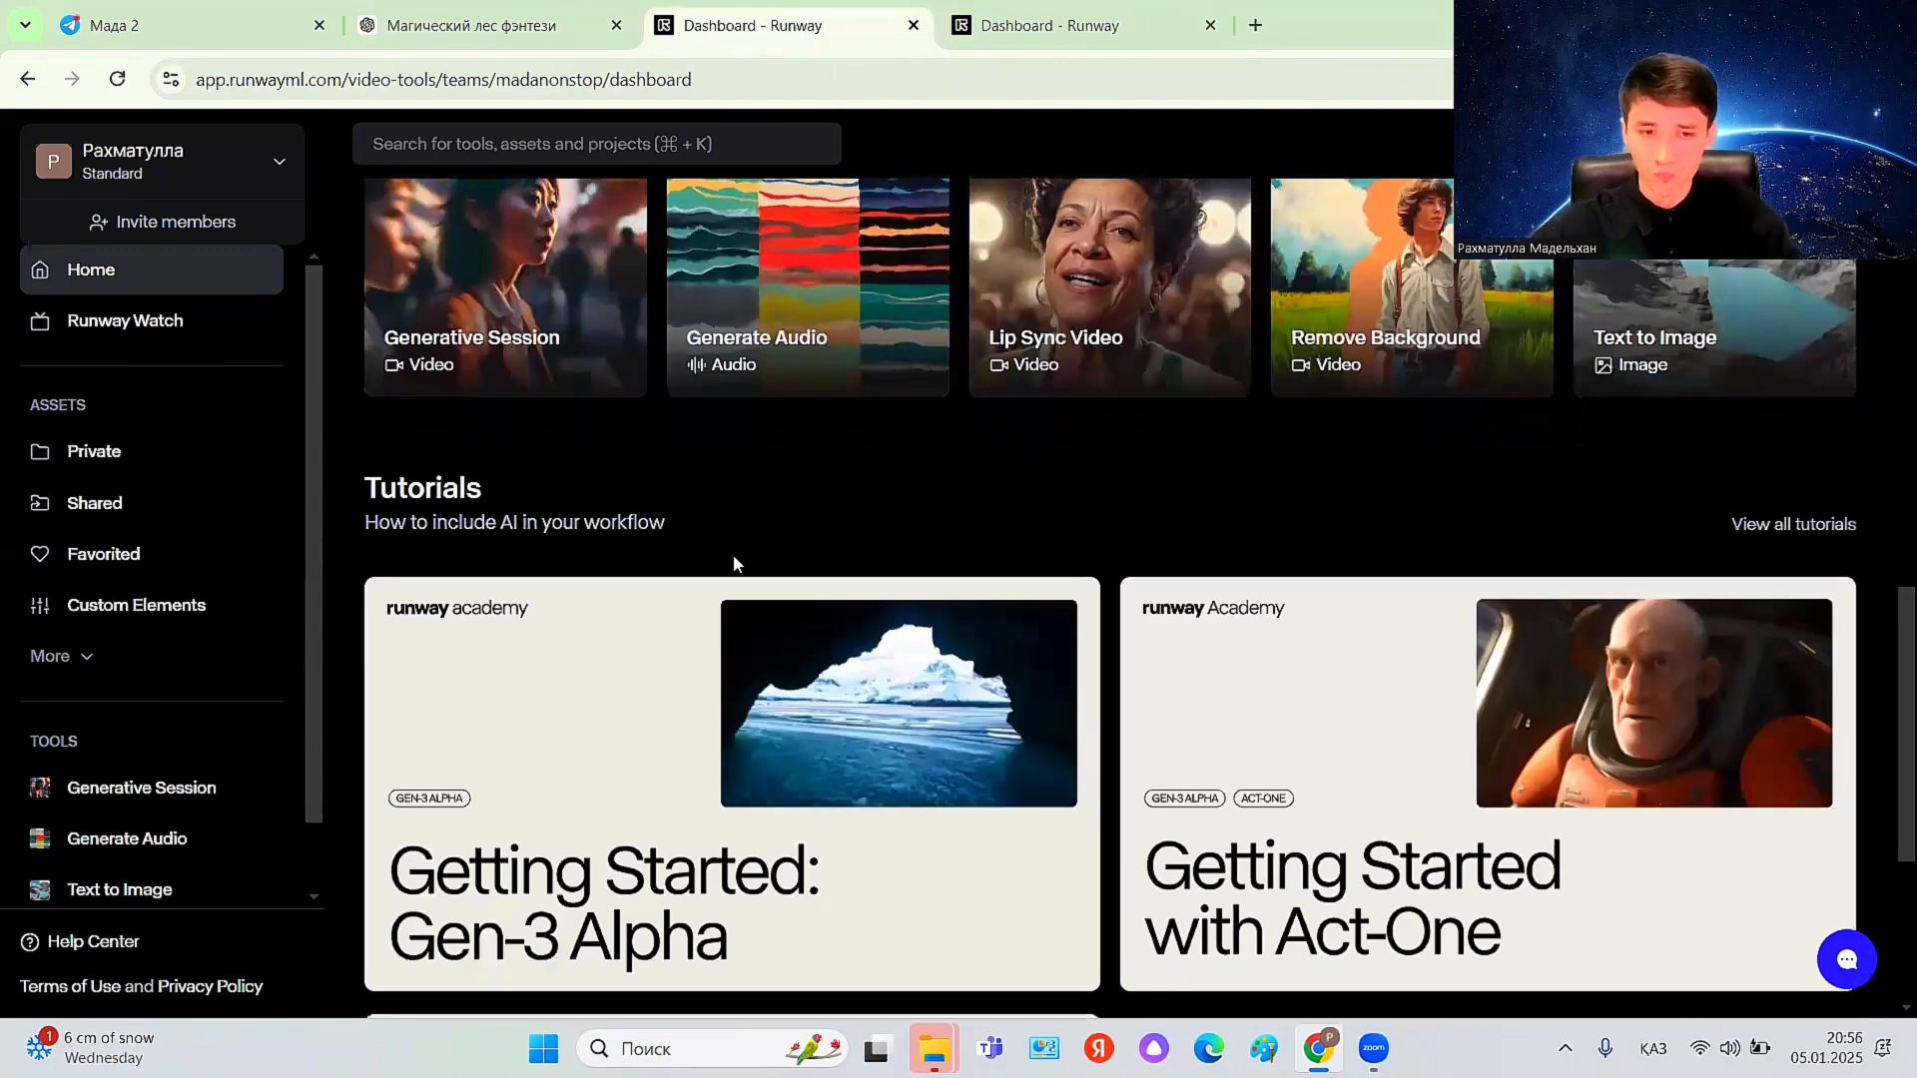
pyautogui.scroll(6, 788, 539)
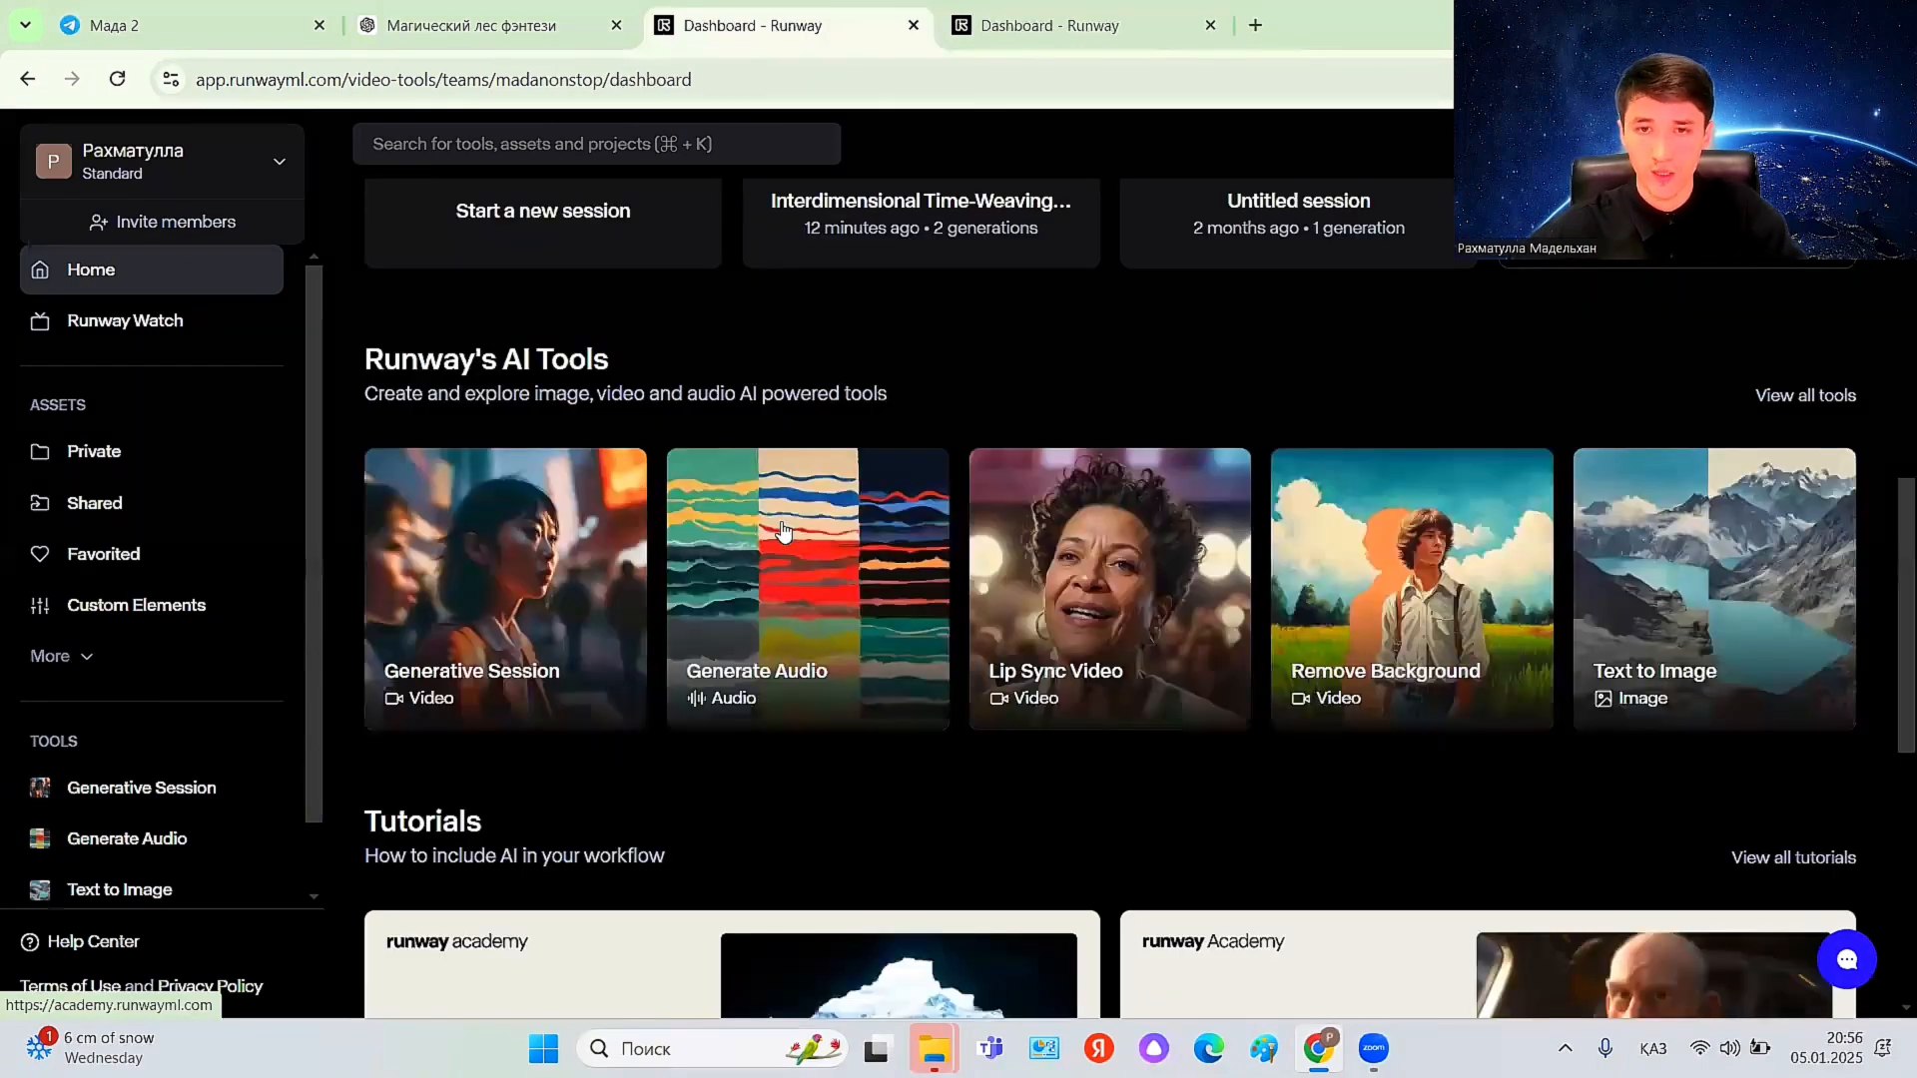
pyautogui.scroll(3, 799, 548)
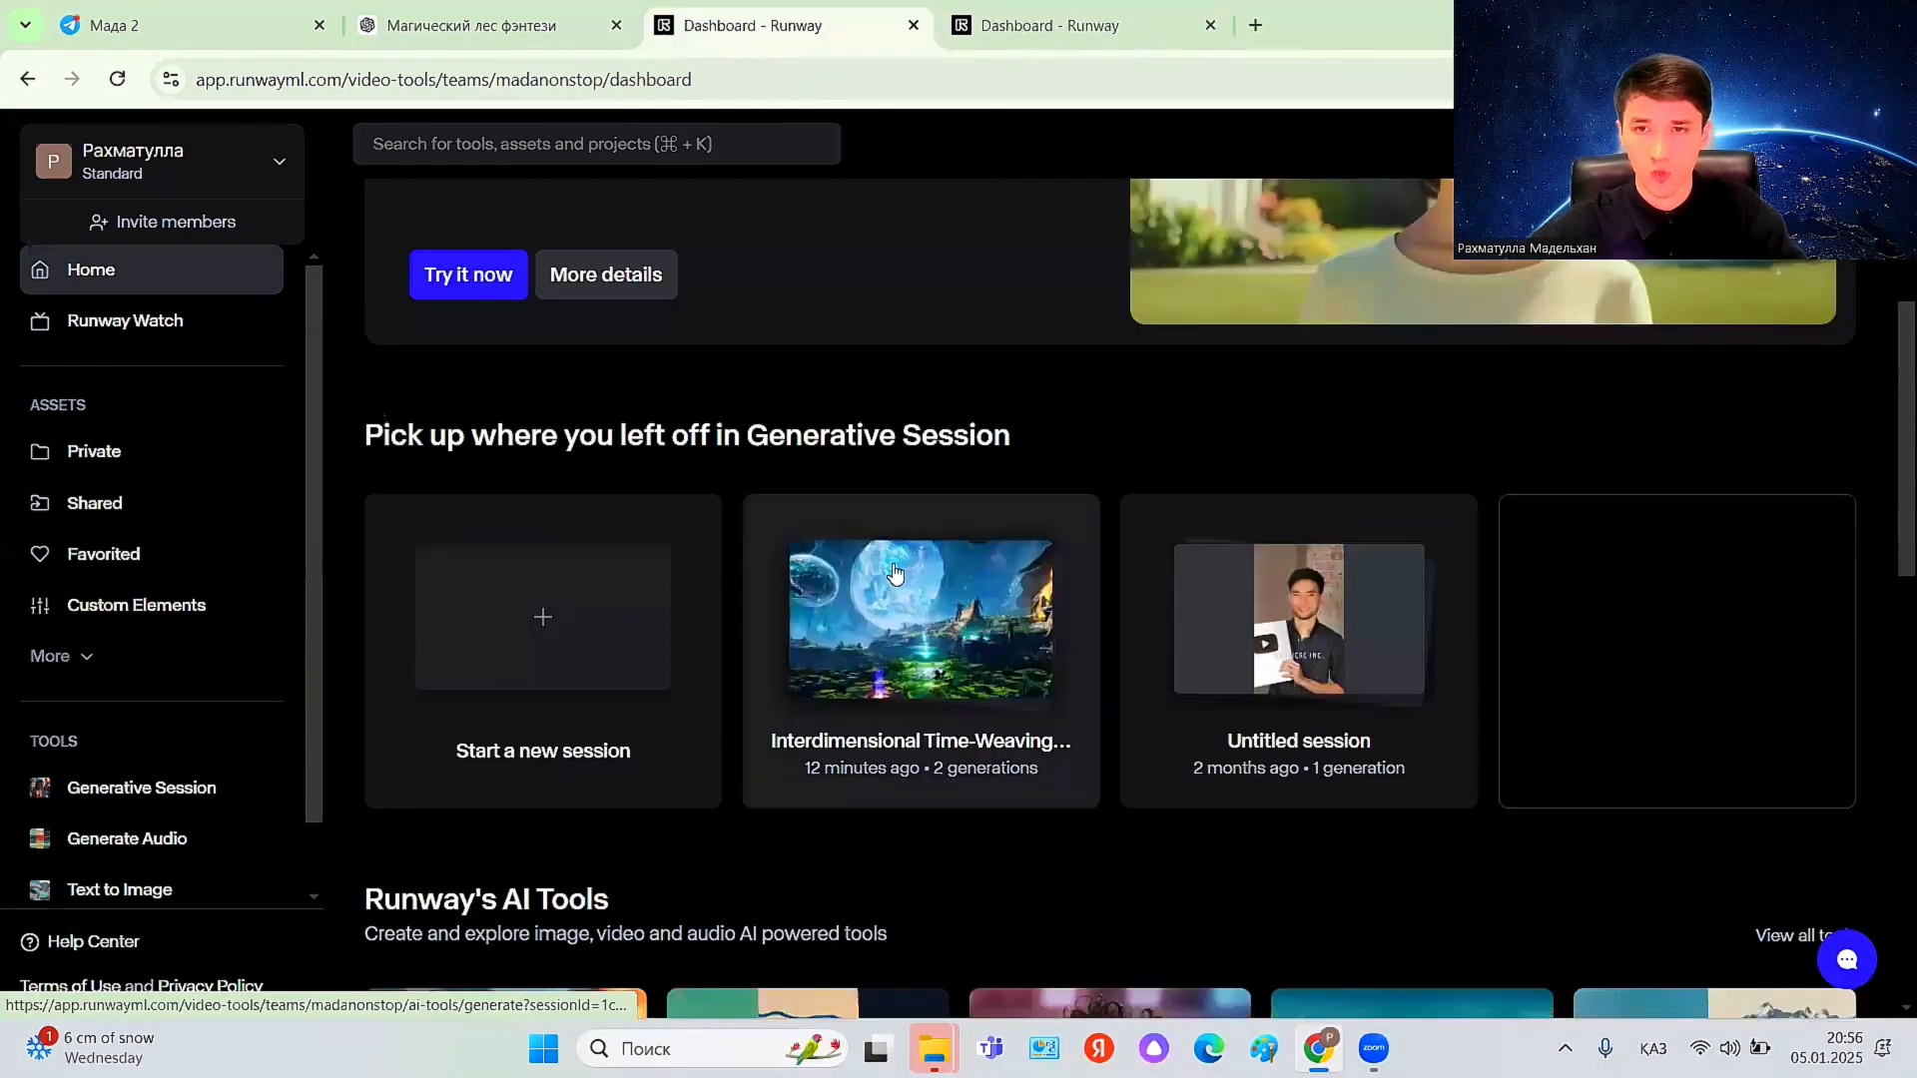